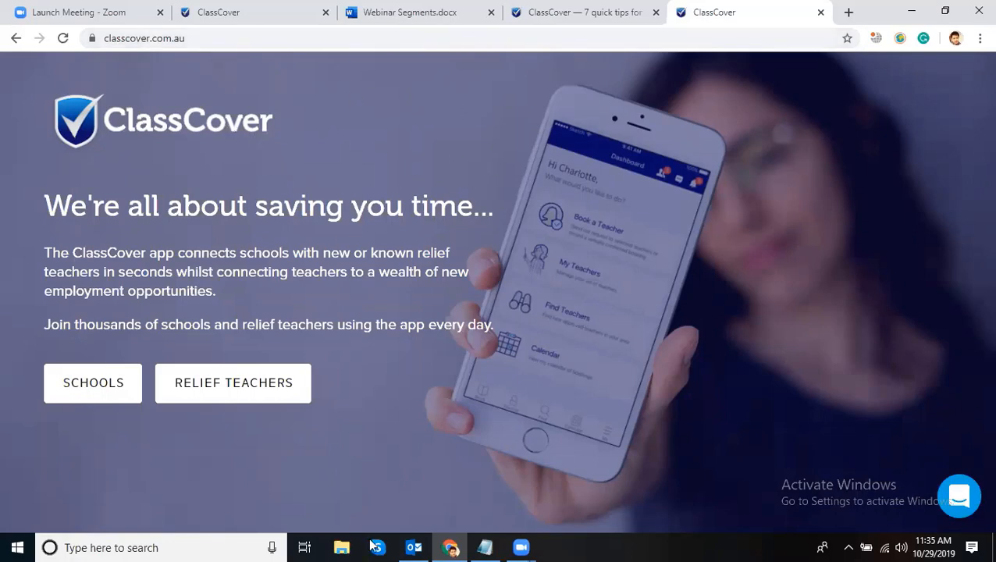
- Go from ClassCover's schools information page to the login and into the school account
mouse_move(521, 547)
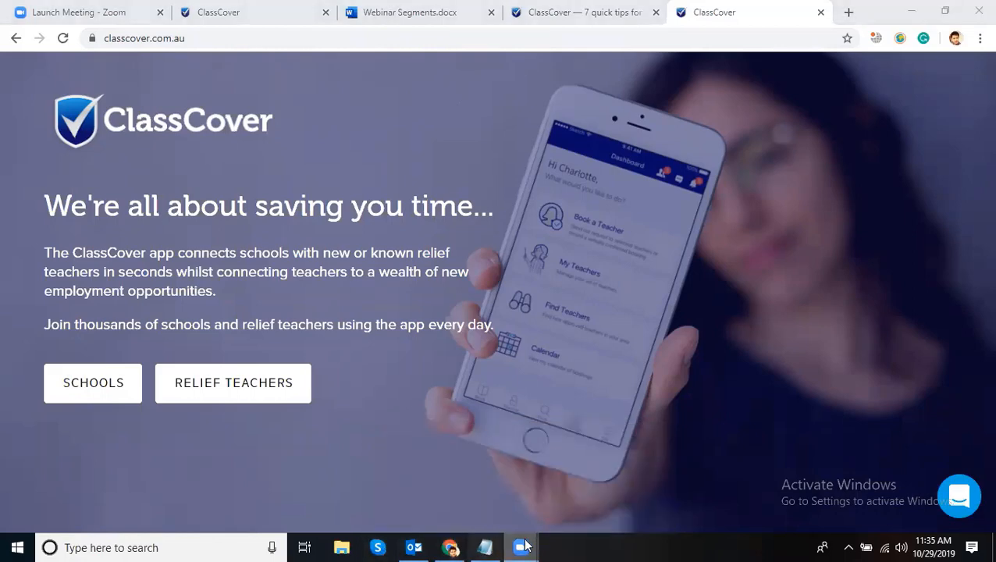
click(442, 484)
click(508, 452)
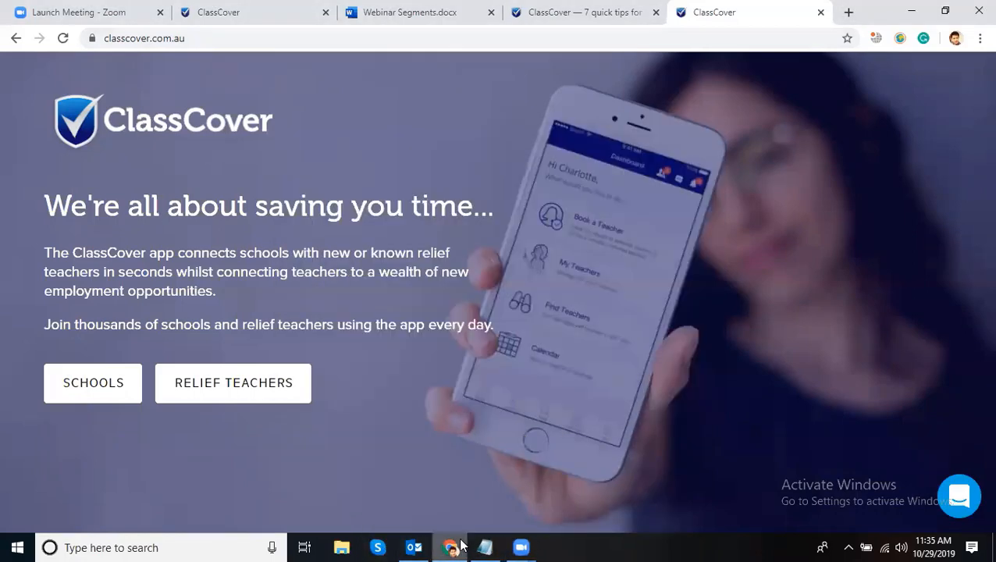
click(95, 389)
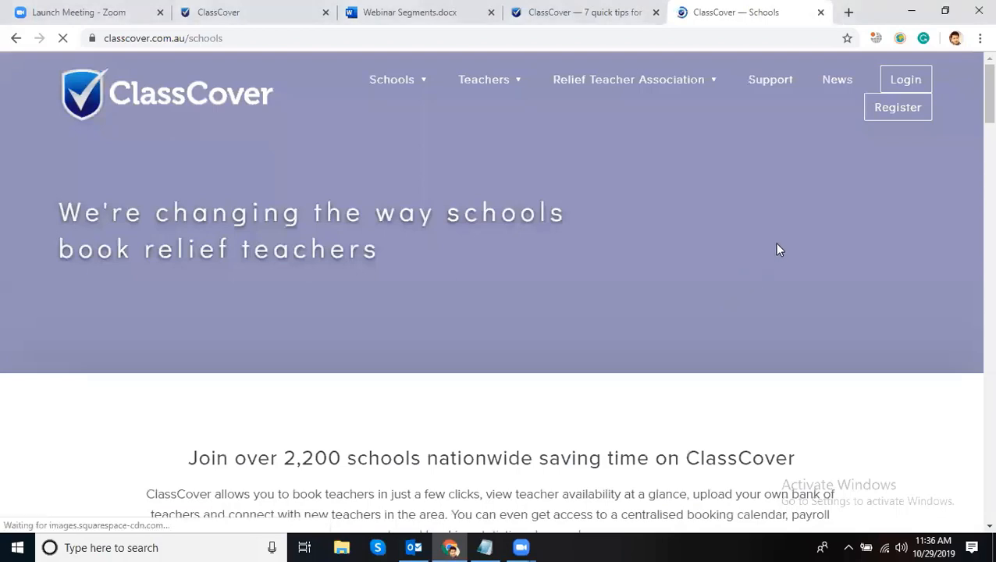
click(896, 88)
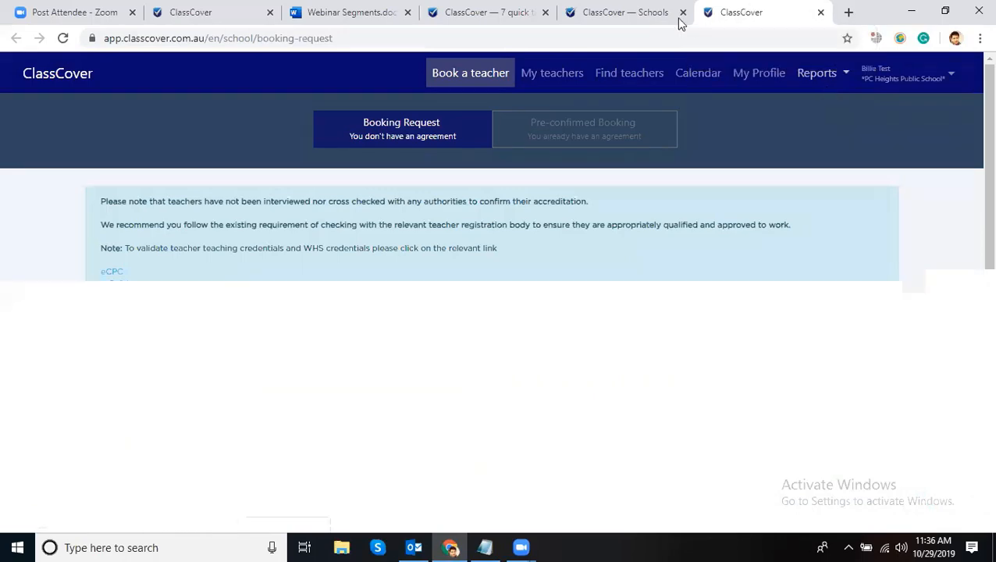
click(620, 12)
- Read tip 1: keep at least 15 relief teachers, or 30 for larger schools
click(474, 13)
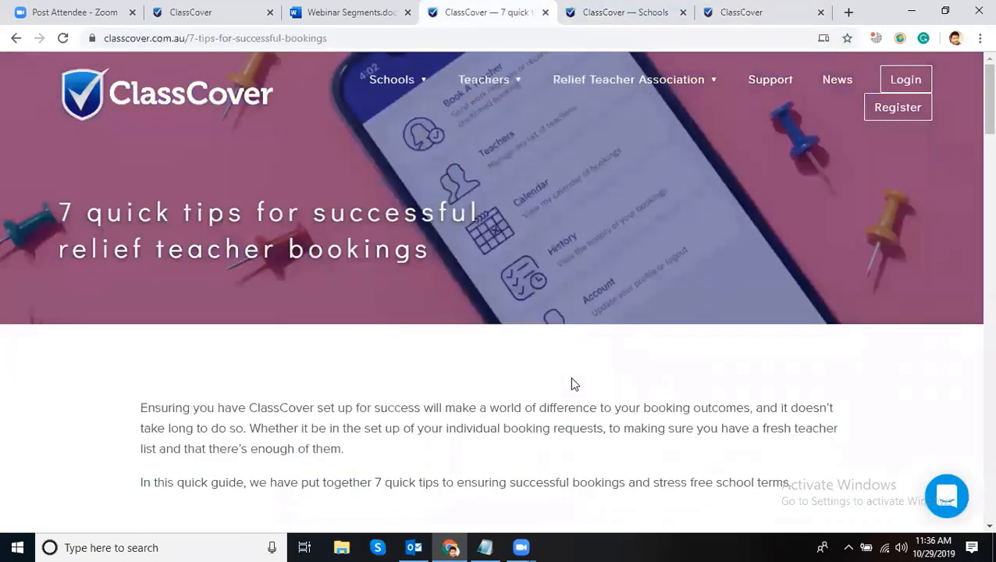
scroll(558, 363, down, 2)
scroll(554, 362, up, 1)
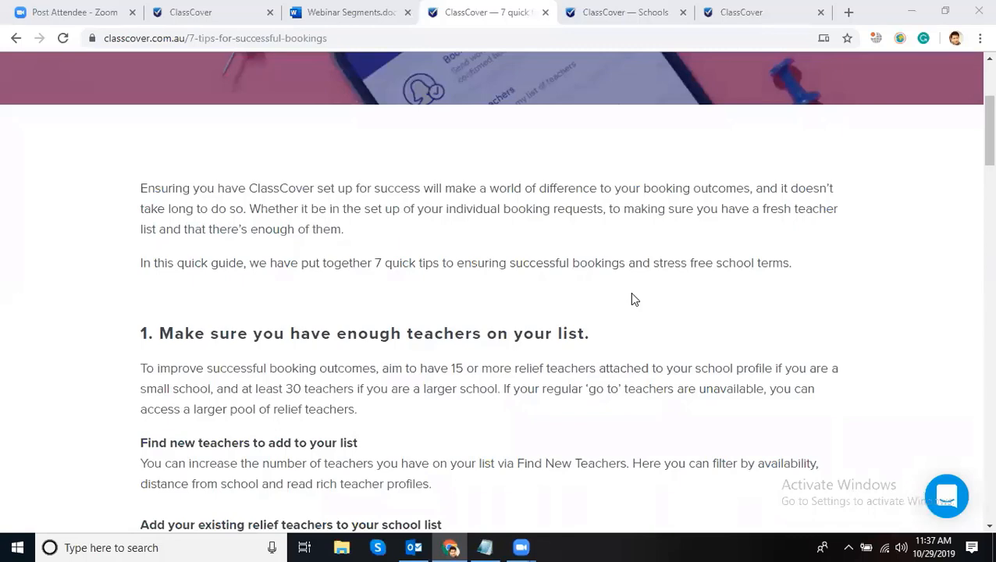
scroll(637, 295, down, 1)
scroll(616, 242, down, 1)
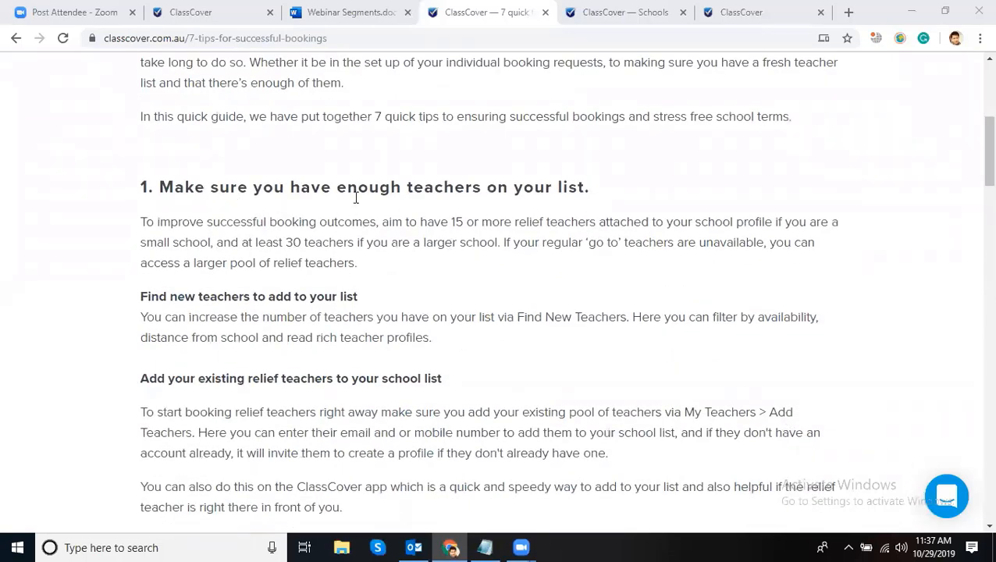
drag(591, 188, 184, 189)
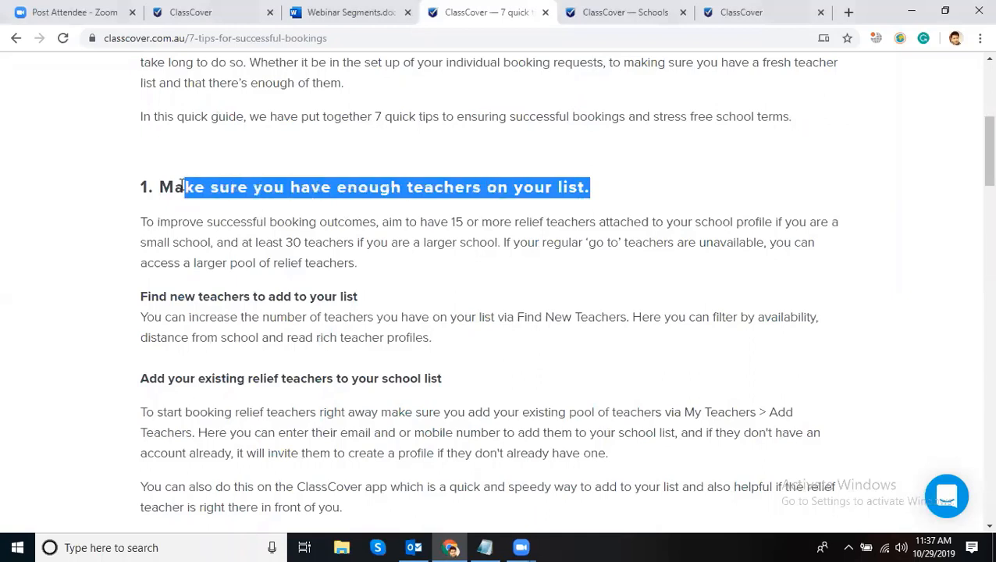
click(562, 187)
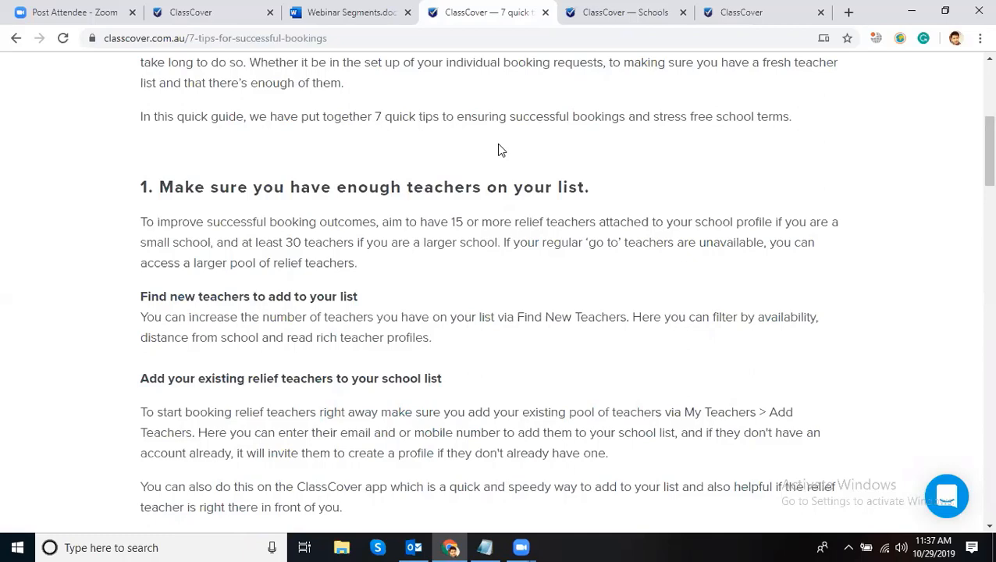
click(632, 11)
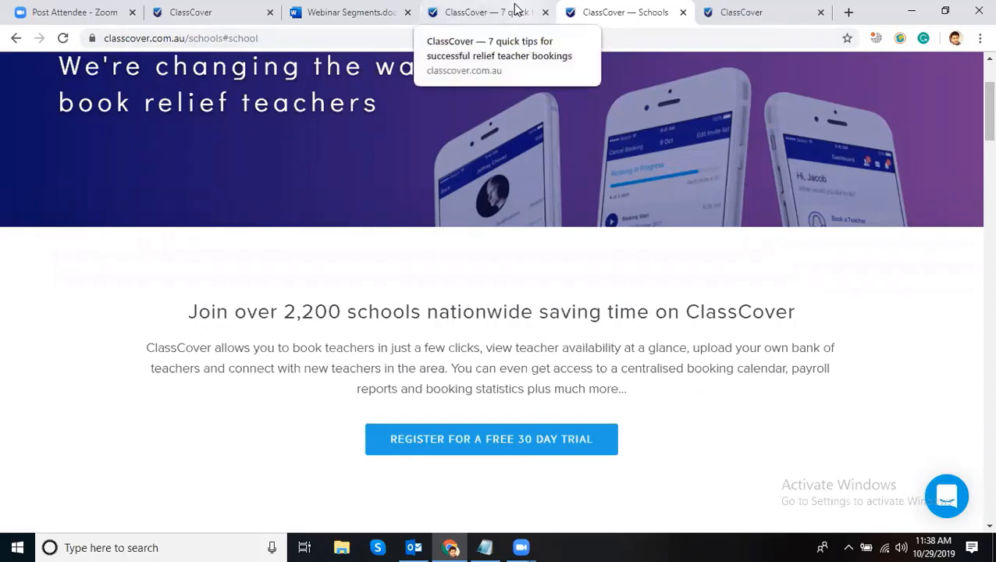
- Open Find new teachers from the signed-in account and try the teacher-name search box
click(734, 15)
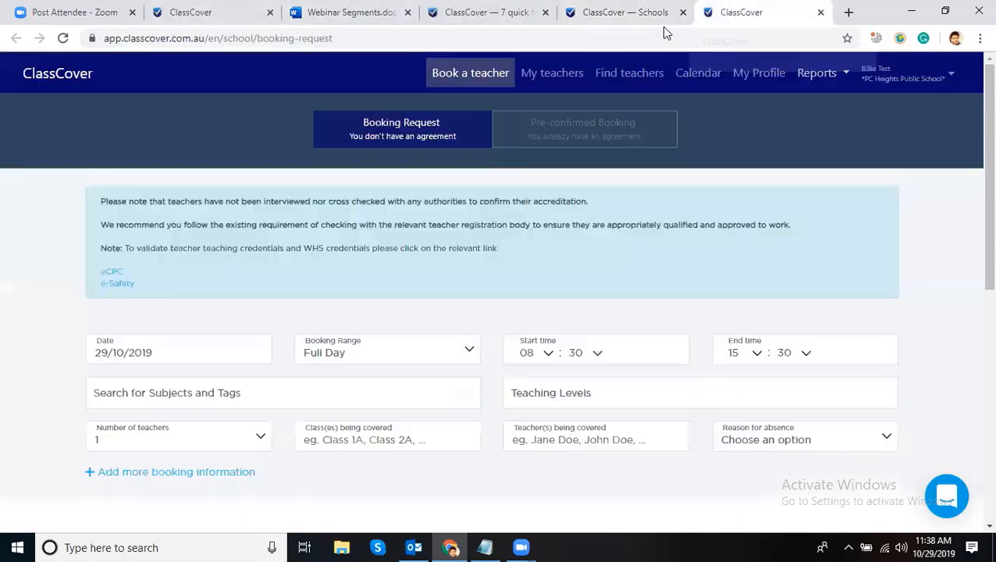
click(631, 74)
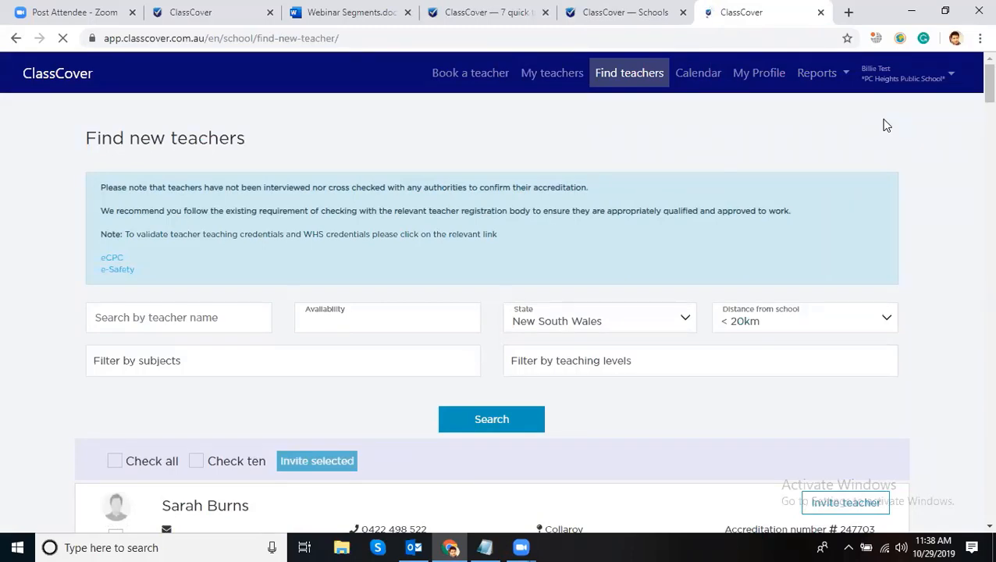
scroll(921, 195, down, 5)
scroll(938, 259, up, 3)
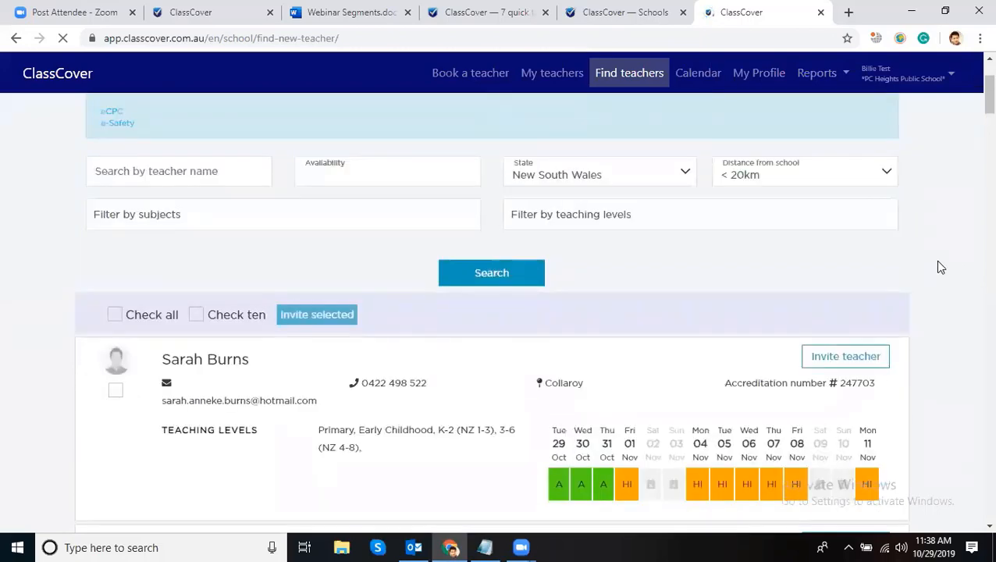
scroll(937, 266, up, 2)
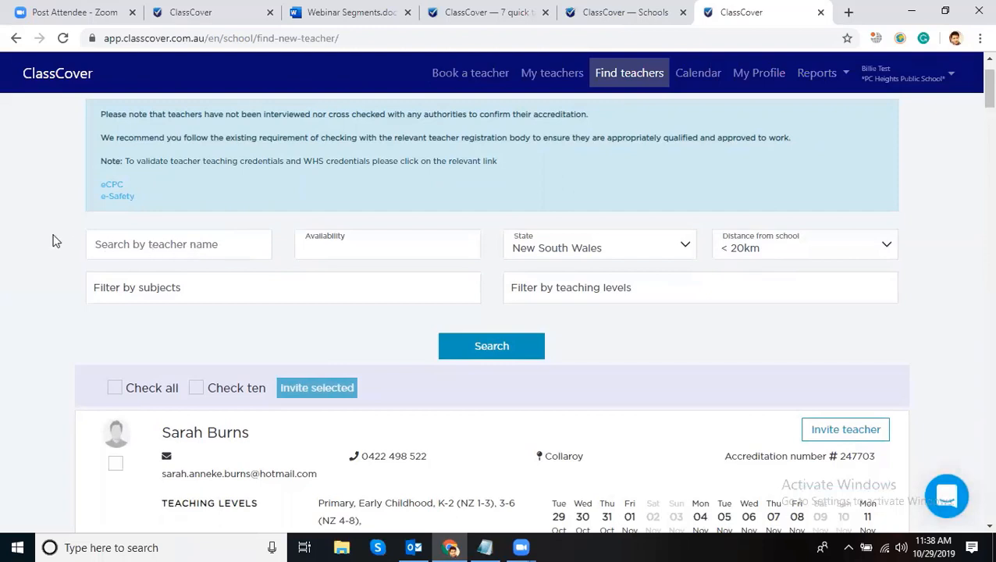
scroll(94, 257, up, 1)
click(161, 314)
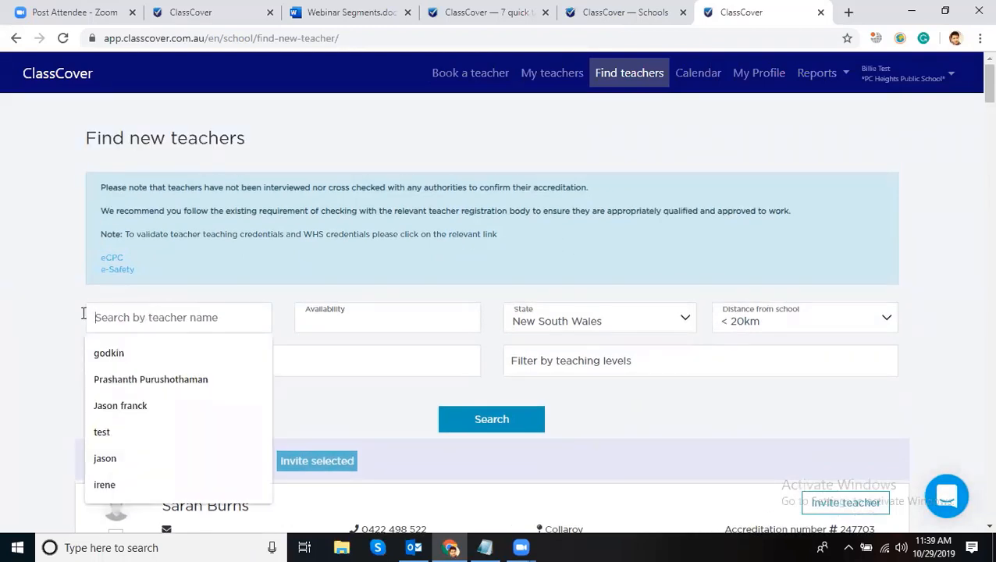
click(33, 311)
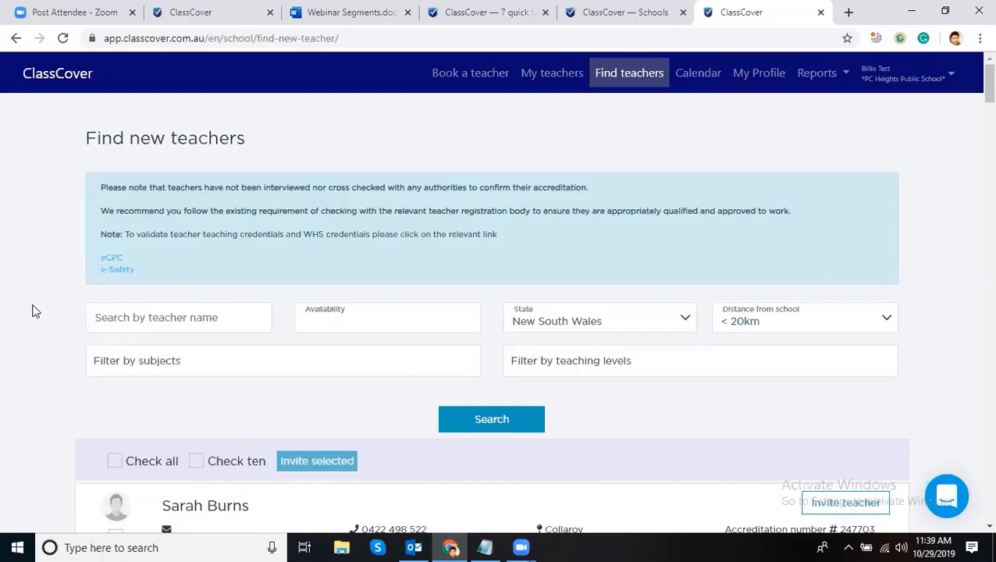
- Search for new teachers with the surname 'Smith'
click(122, 322)
text(Smith)
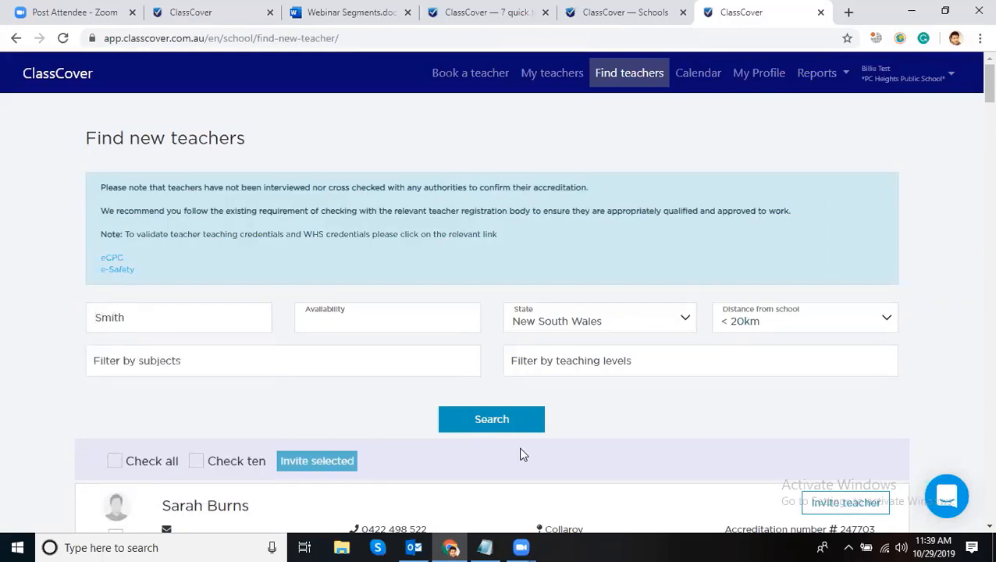
click(504, 422)
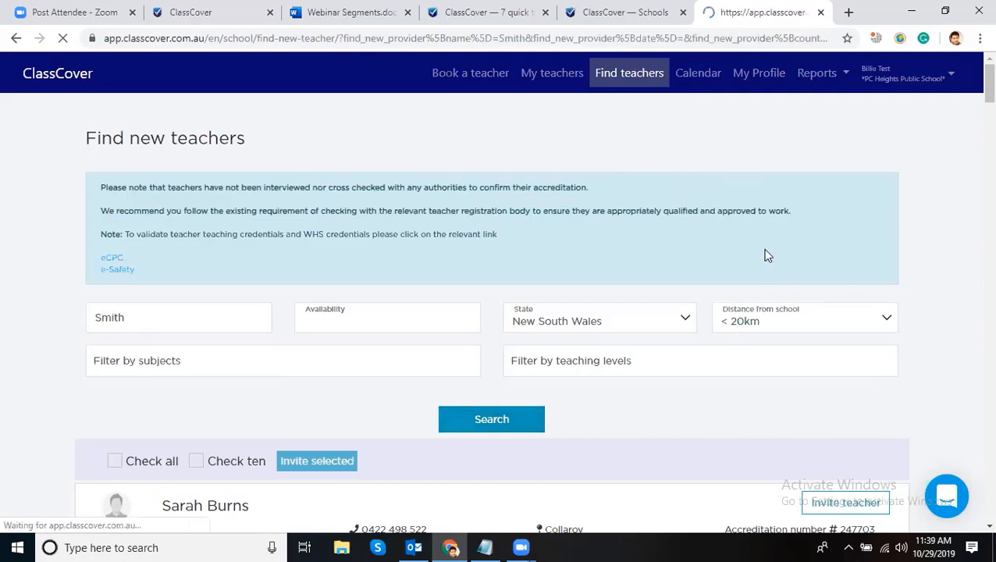
- Scroll through the Smith matches, then clear 'Smith' from the name filter
scroll(742, 269, down, 4)
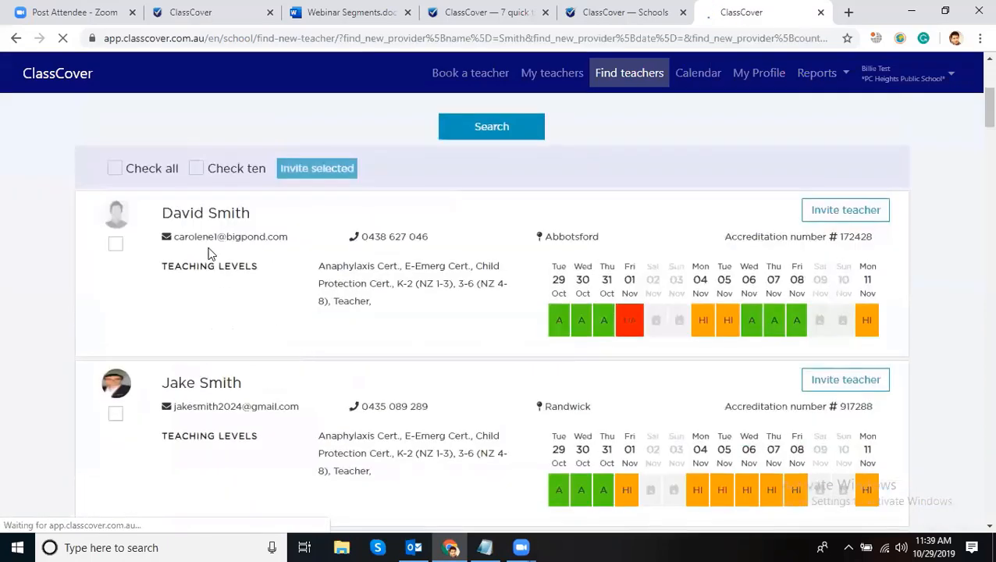
scroll(645, 281, down, 4)
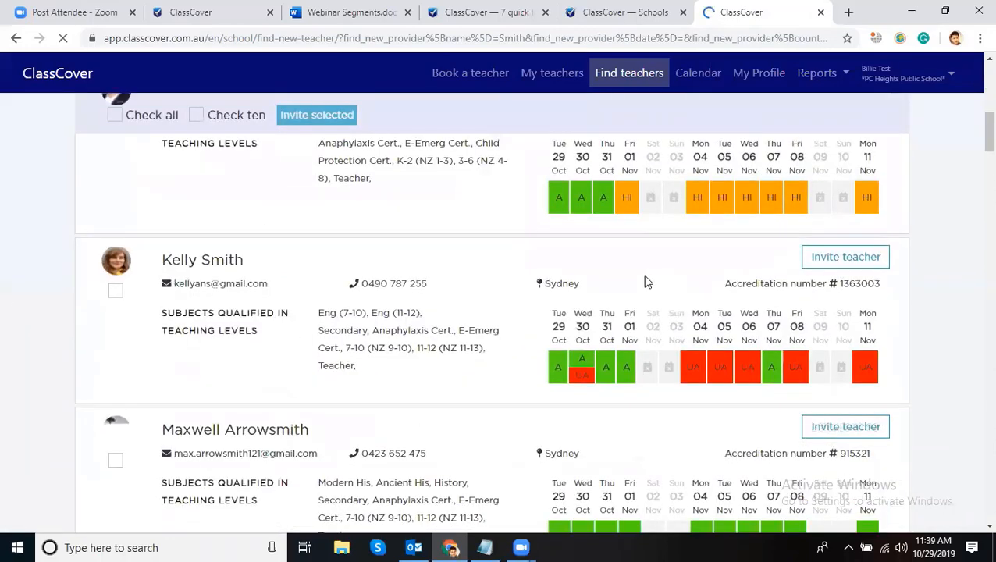
scroll(680, 251, up, 4)
drag(785, 190, 892, 222)
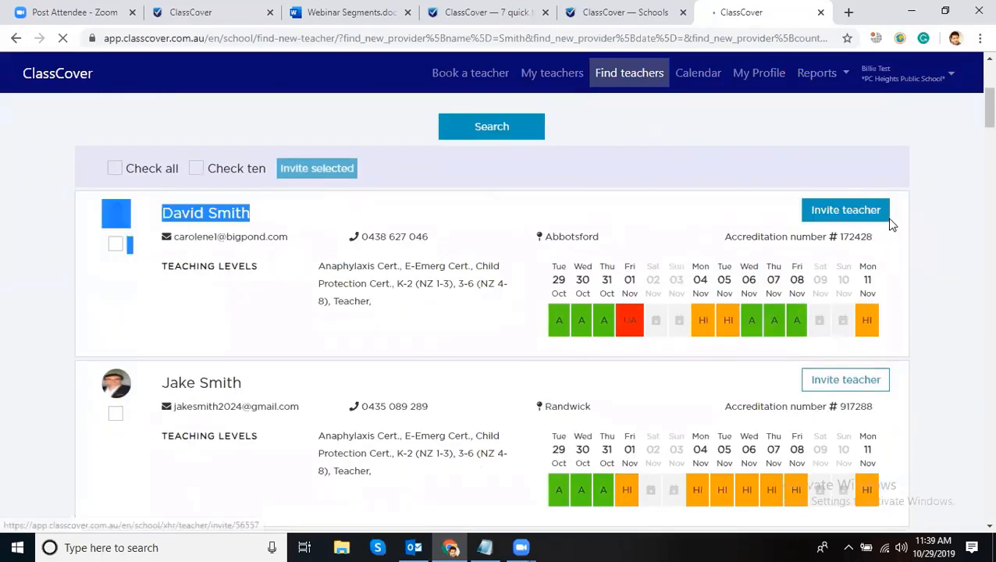
click(903, 222)
scroll(896, 210, up, 4)
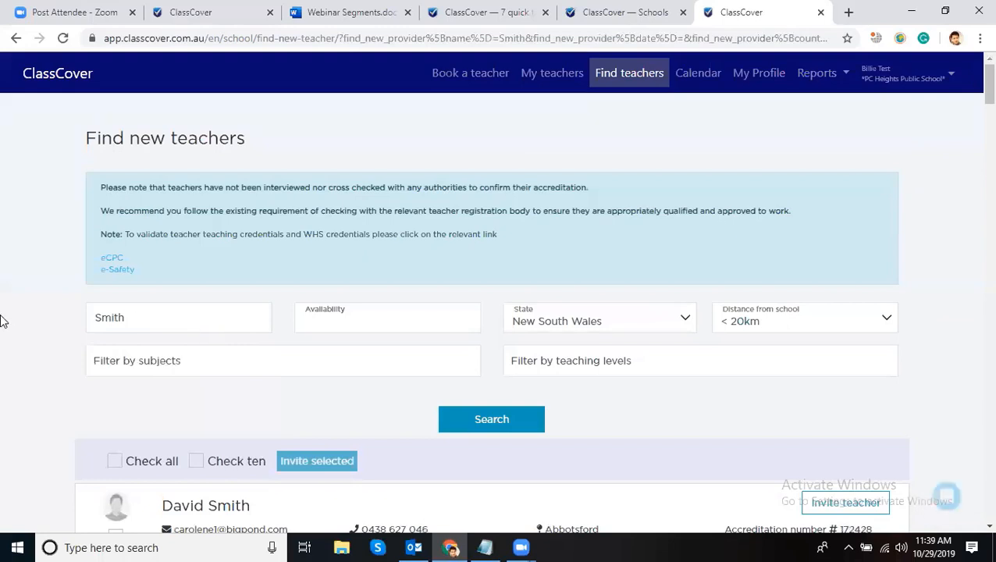
key(ctrl+a)
key(BackSpace)
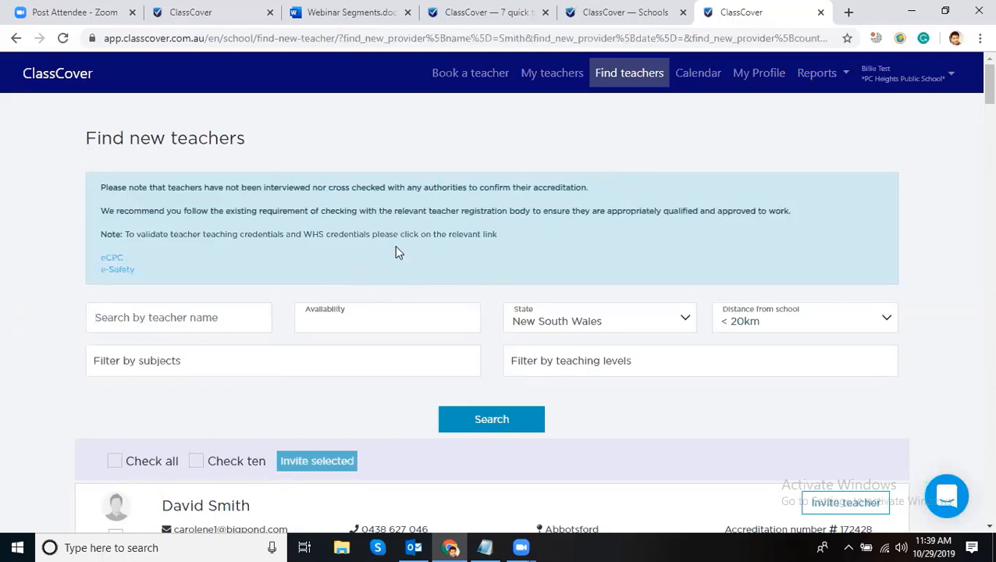
click(366, 317)
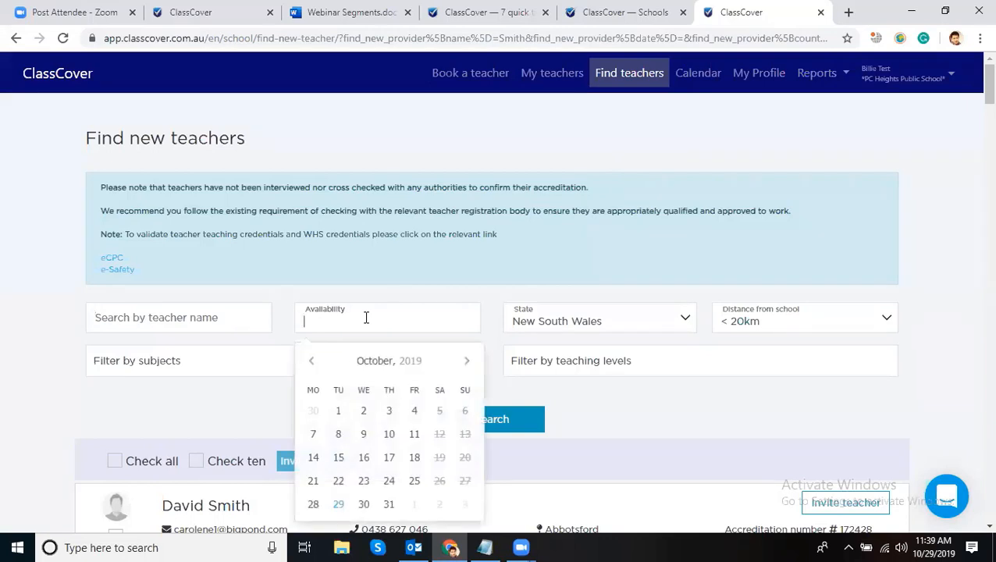
scroll(390, 414, down, 1)
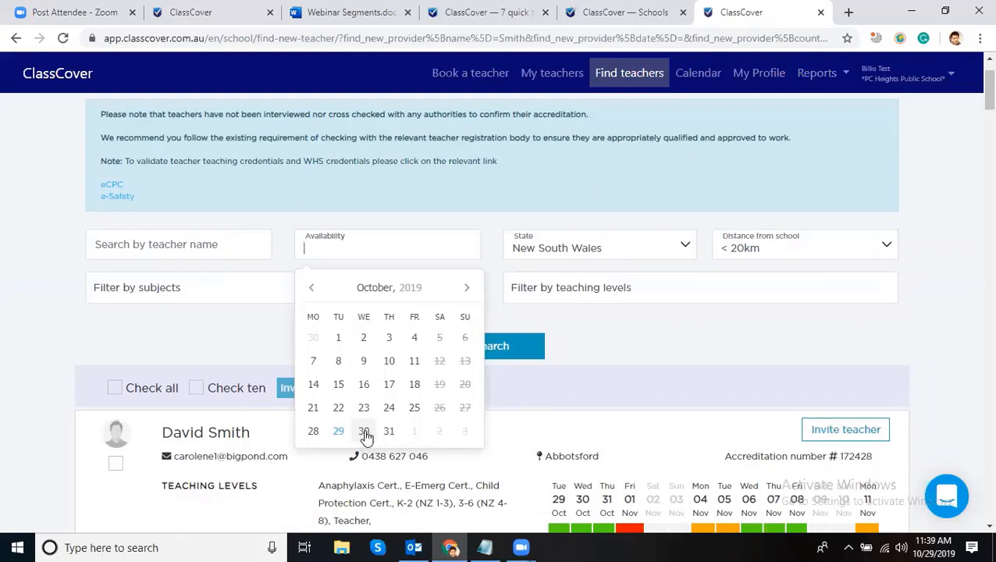
click(364, 432)
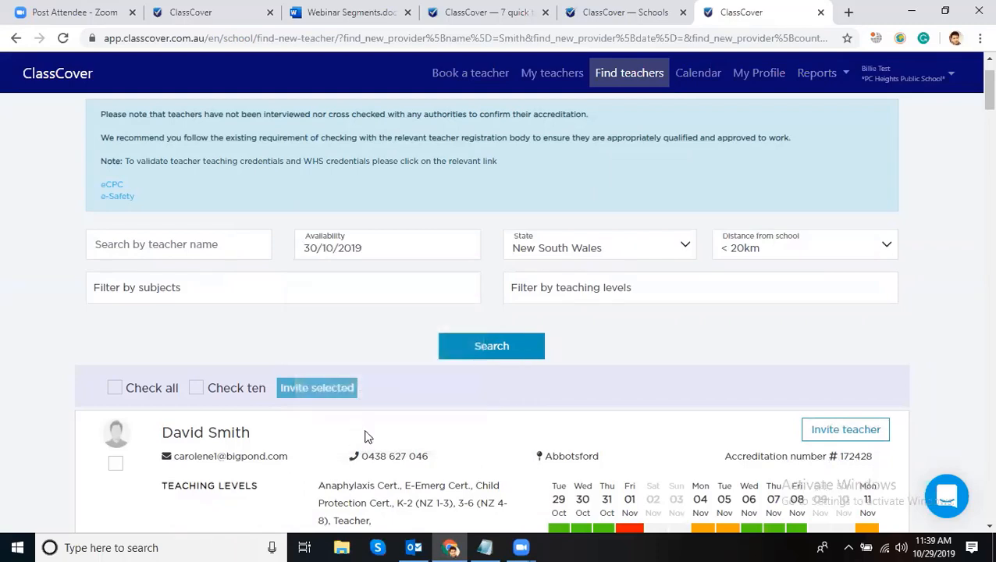
click(503, 345)
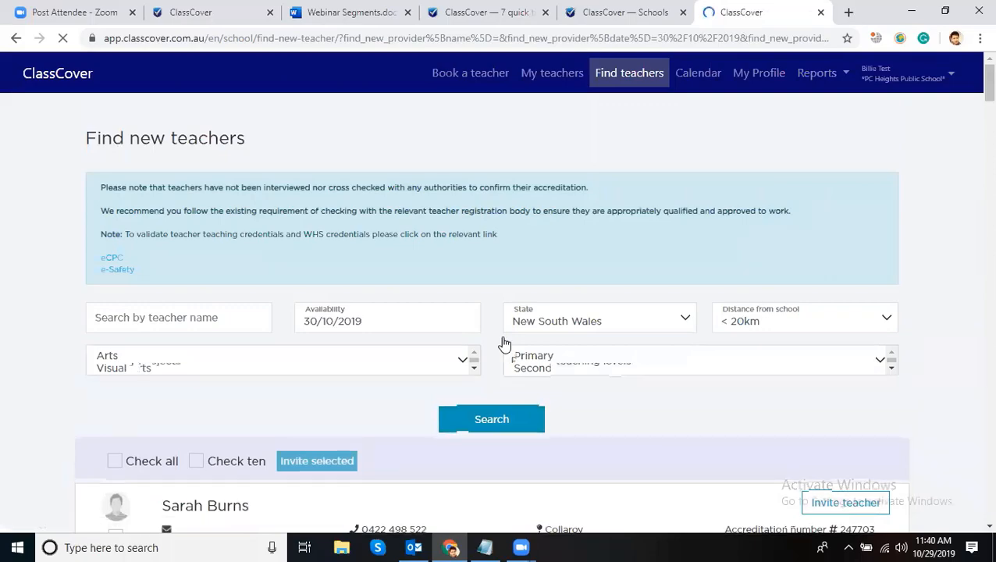
scroll(515, 344, down, 7)
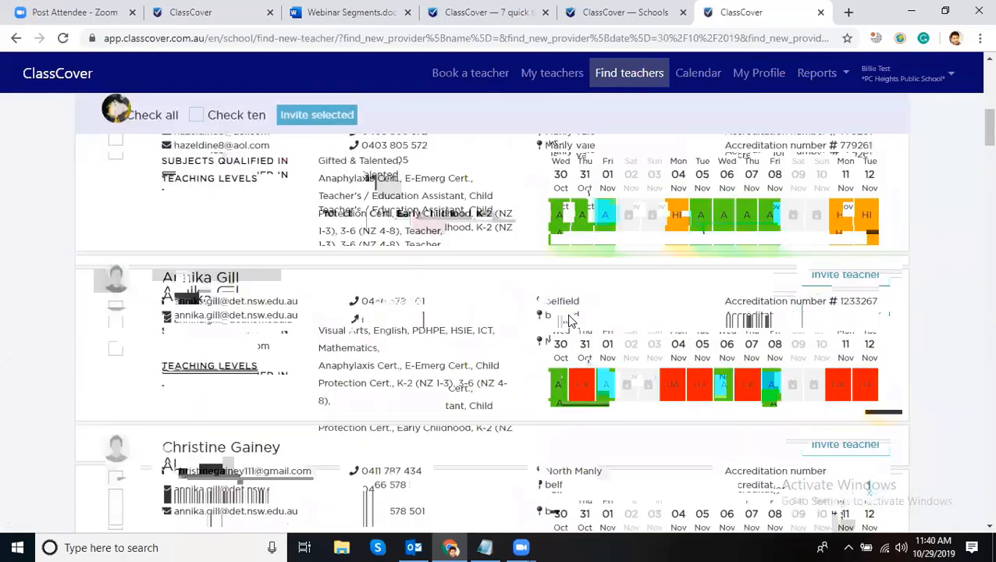
scroll(659, 333, down, 17)
scroll(660, 335, up, 20)
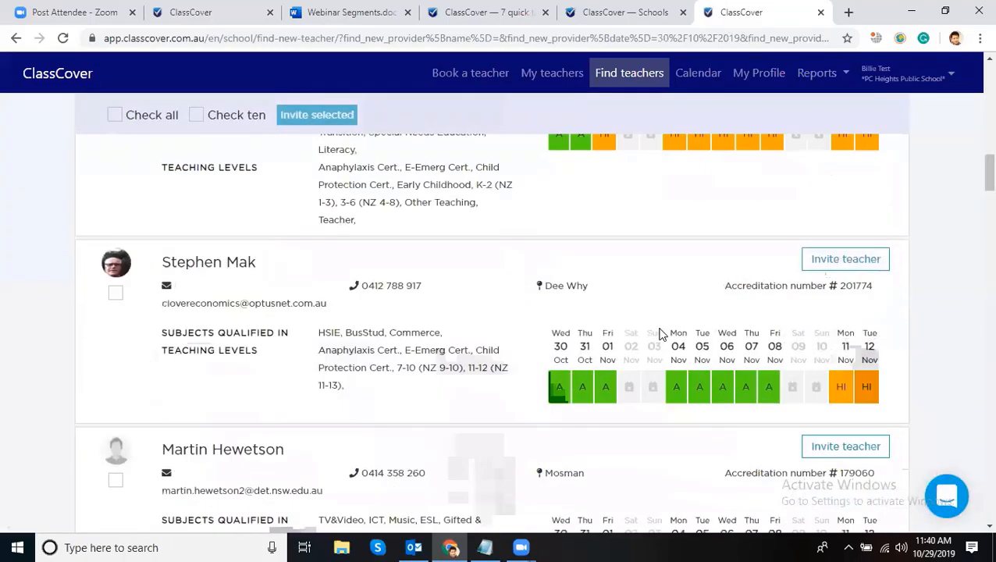
scroll(898, 258, up, 3)
scroll(800, 228, down, 7)
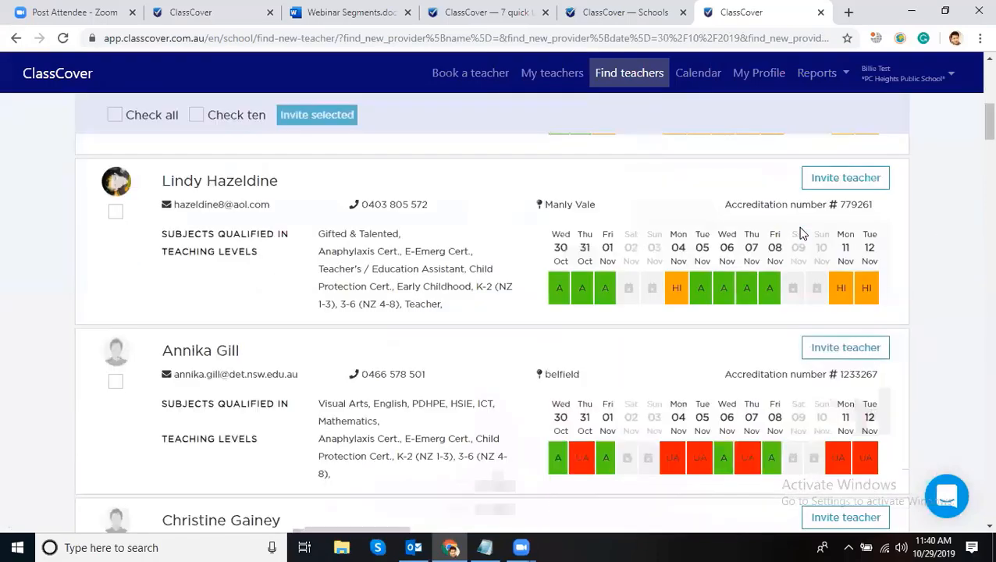
scroll(794, 213, up, 5)
scroll(734, 260, down, 5)
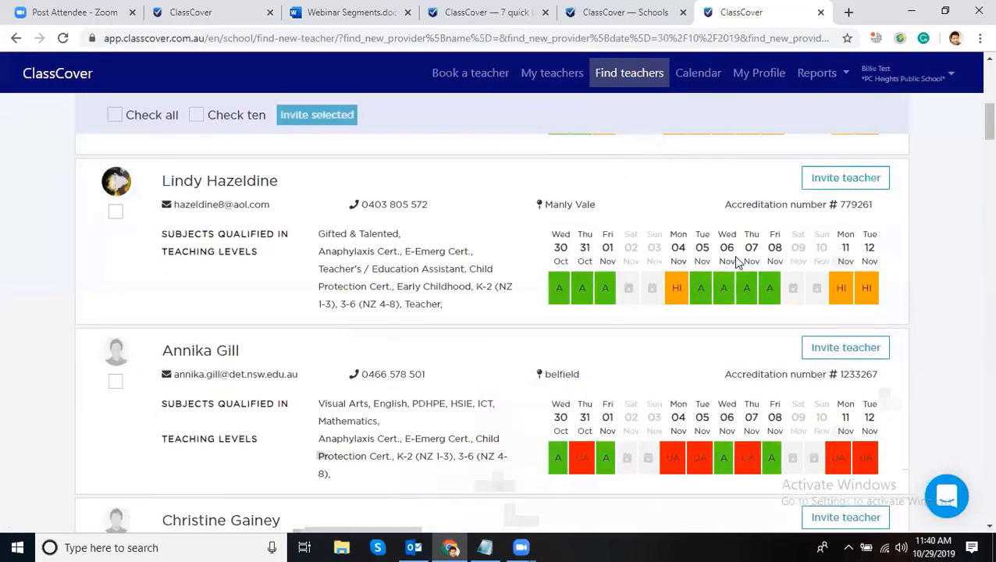
scroll(340, 285, up, 2)
scroll(192, 291, up, 2)
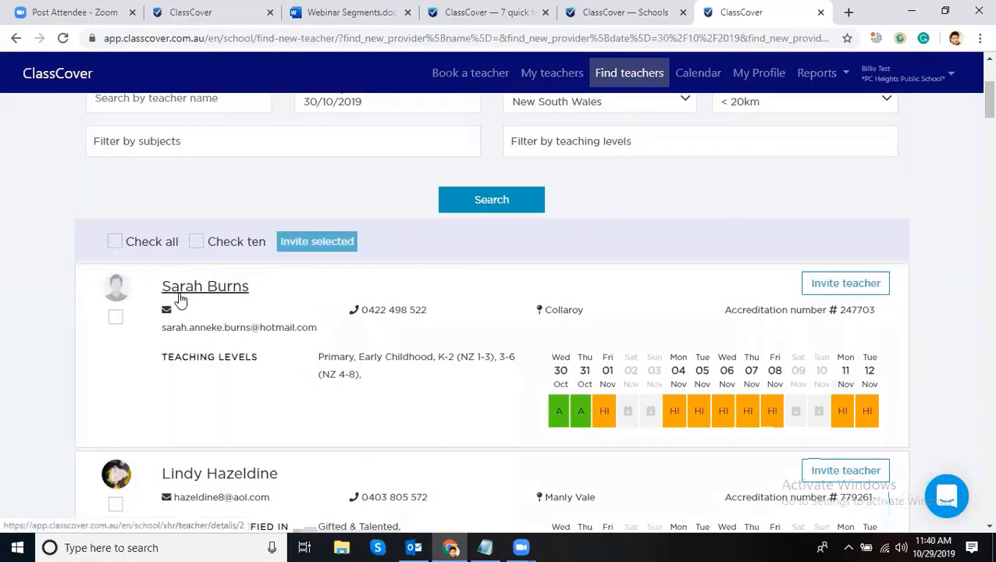
scroll(192, 289, down, 1)
scroll(238, 341, down, 14)
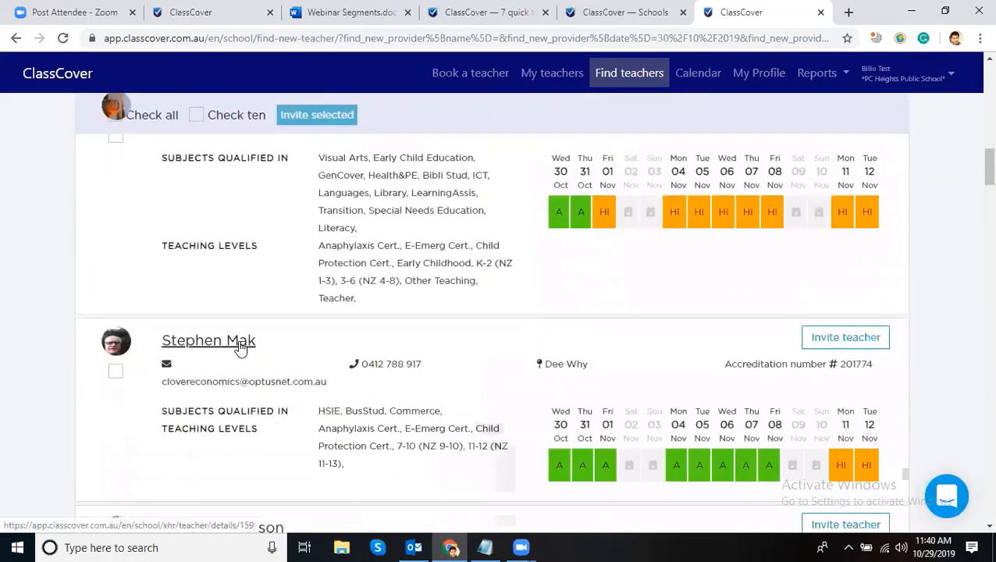
scroll(239, 347, down, 6)
scroll(454, 232, up, 20)
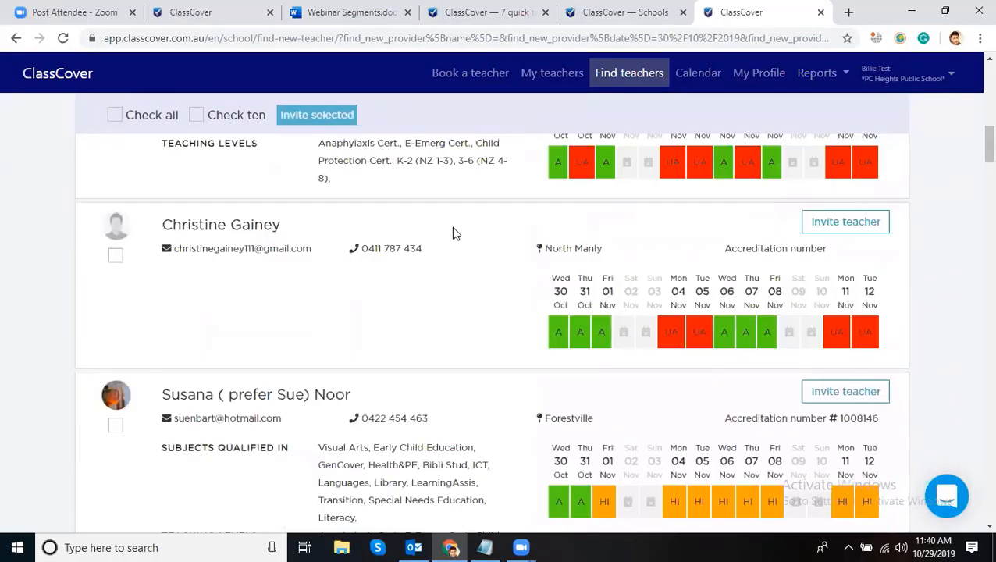
- Delete the date from the Availability field
click(341, 326)
click(273, 328)
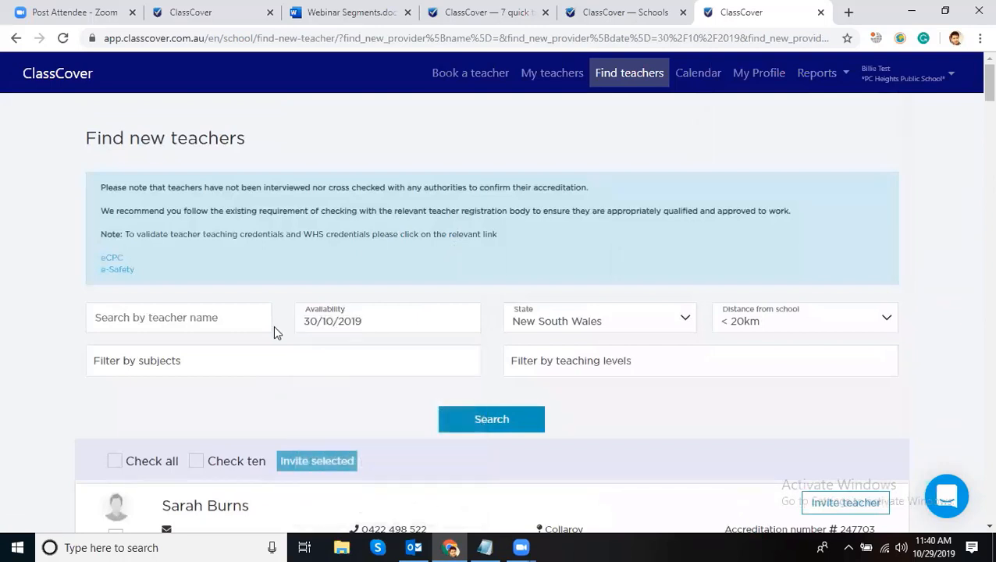
double_click(363, 321)
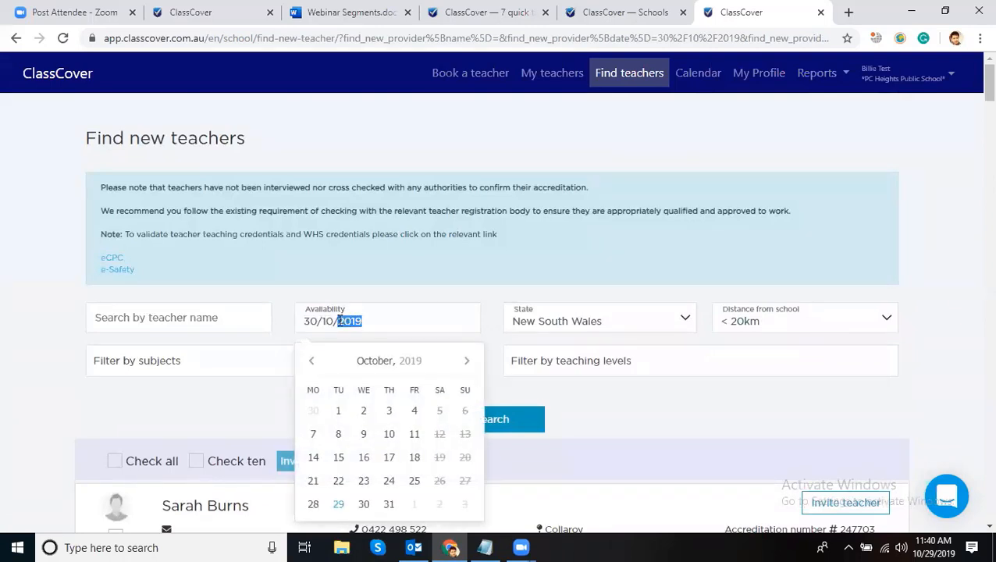
drag(349, 321, 262, 318)
click(378, 308)
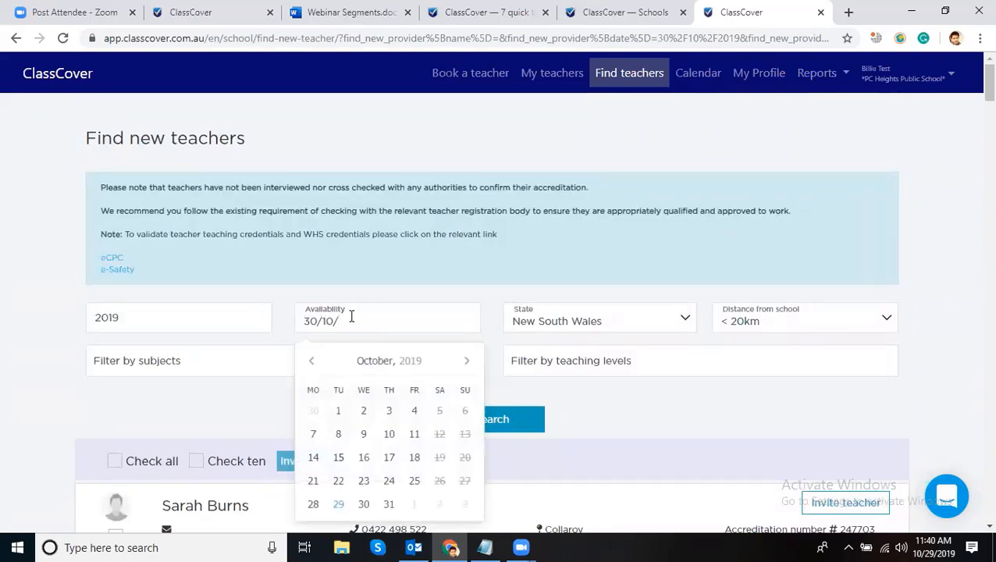
click(396, 284)
click(346, 327)
click(292, 327)
triple_click(344, 322)
key(BackSpace)
- Keep New South Wales as the state and show the distance-from-school choices
click(546, 314)
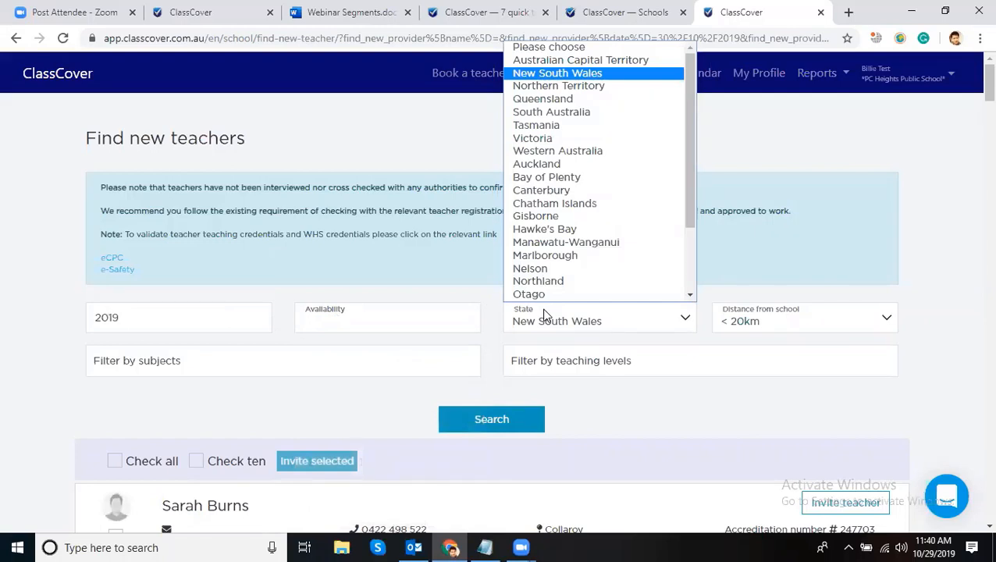
scroll(516, 151, down, 1)
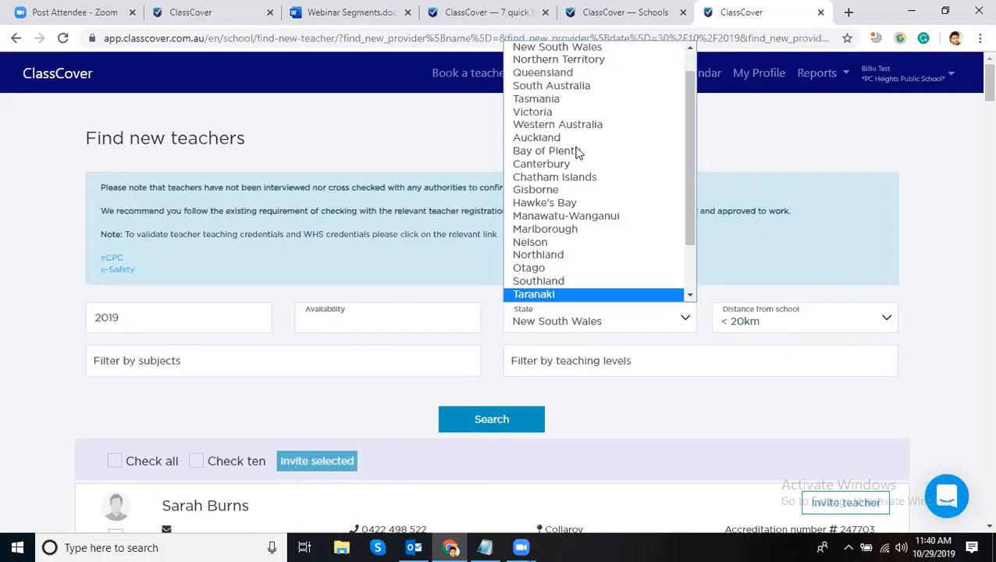
click(572, 49)
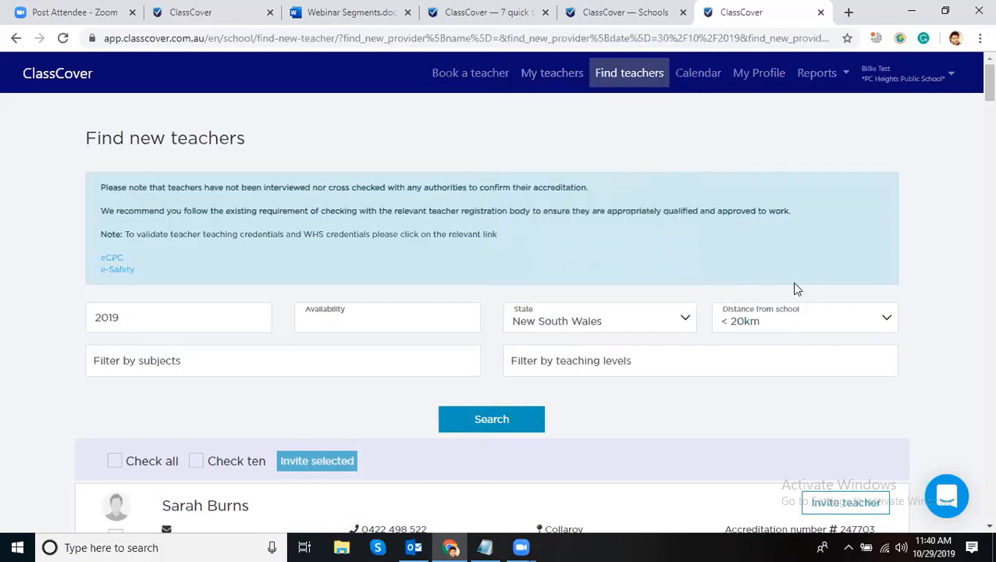
click(767, 321)
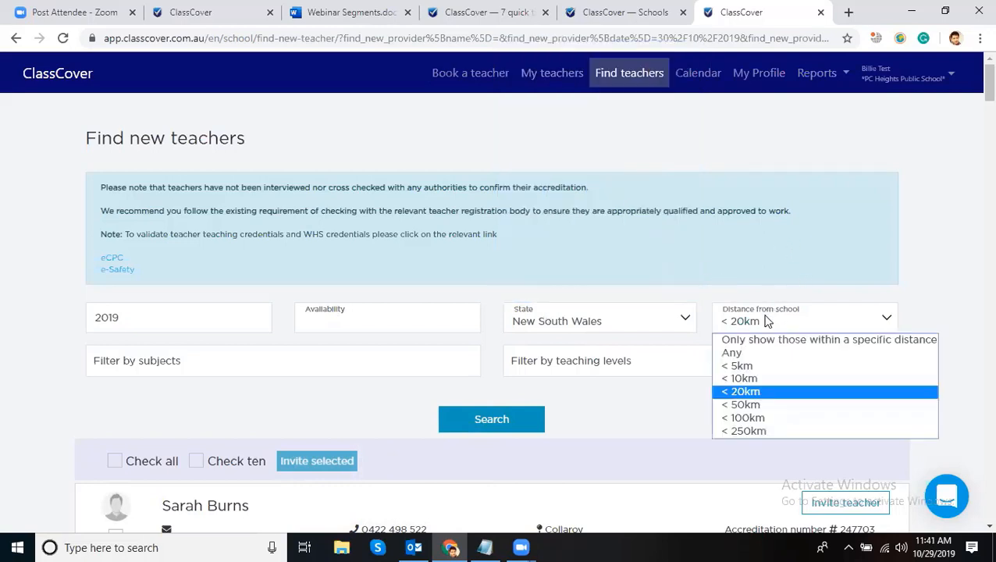
- Set the search distance to '< 50km', trying and then removing a Drama subject filter
click(755, 401)
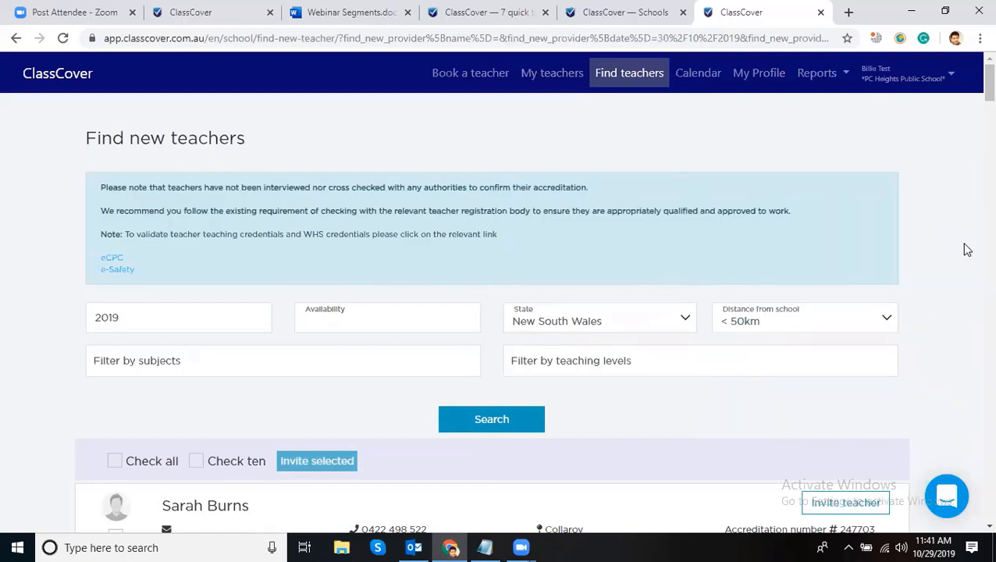
scroll(625, 282, down, 2)
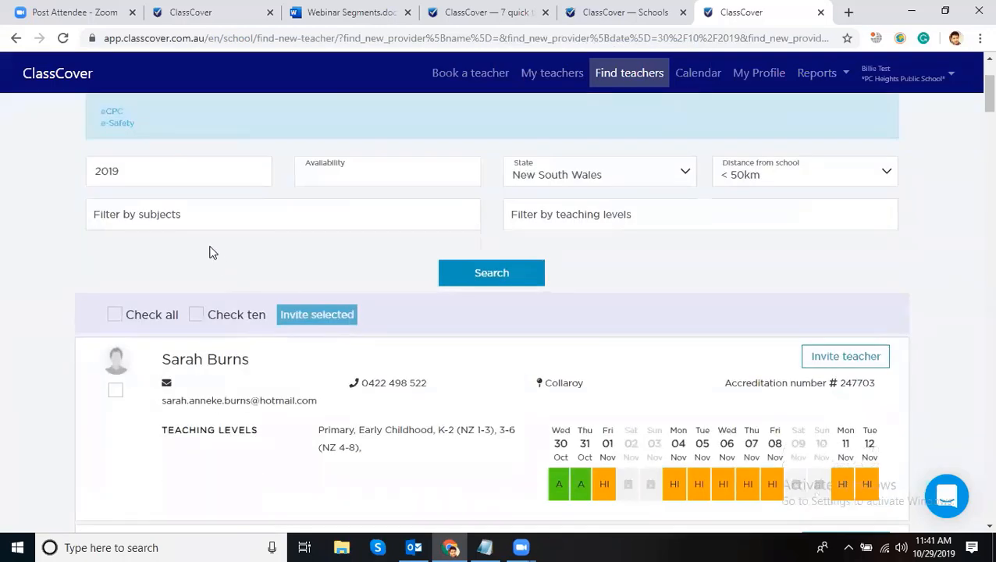
click(211, 216)
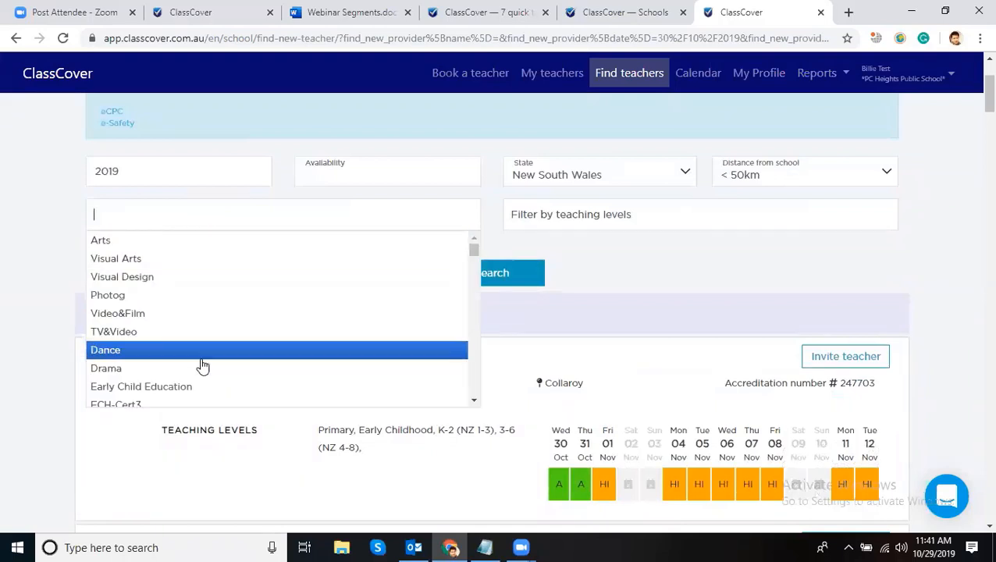
scroll(200, 335, down, 2)
scroll(215, 313, up, 2)
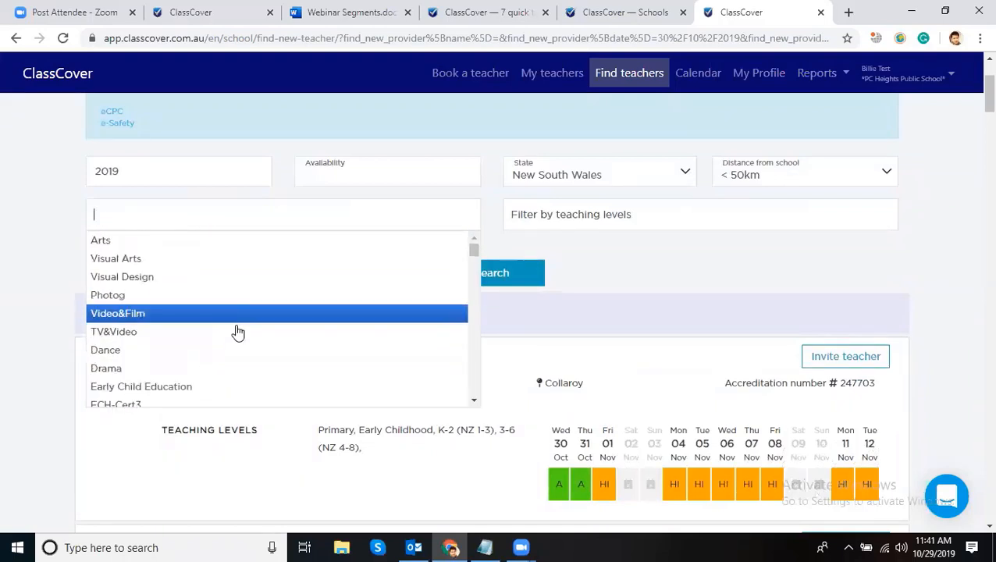
click(168, 364)
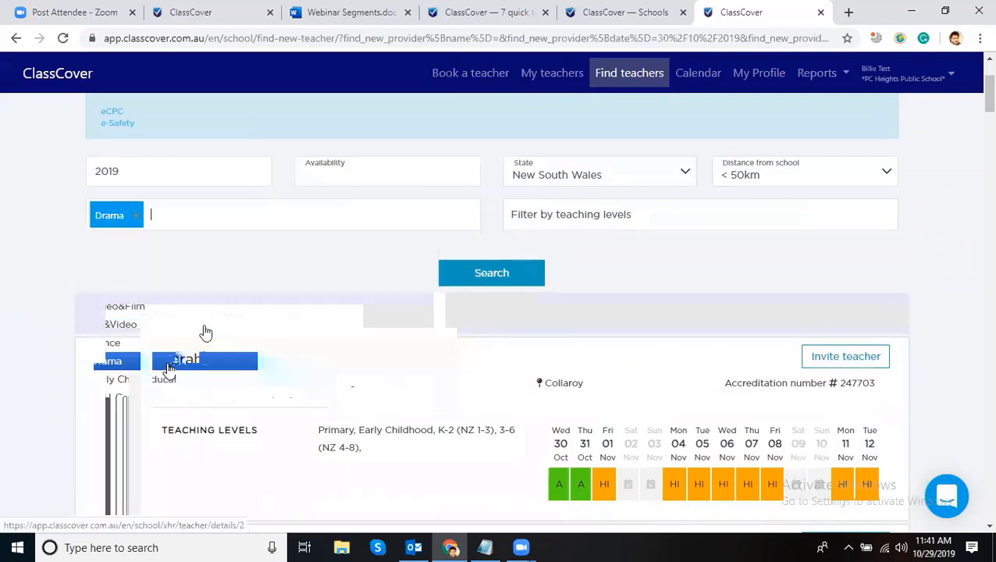
click(138, 215)
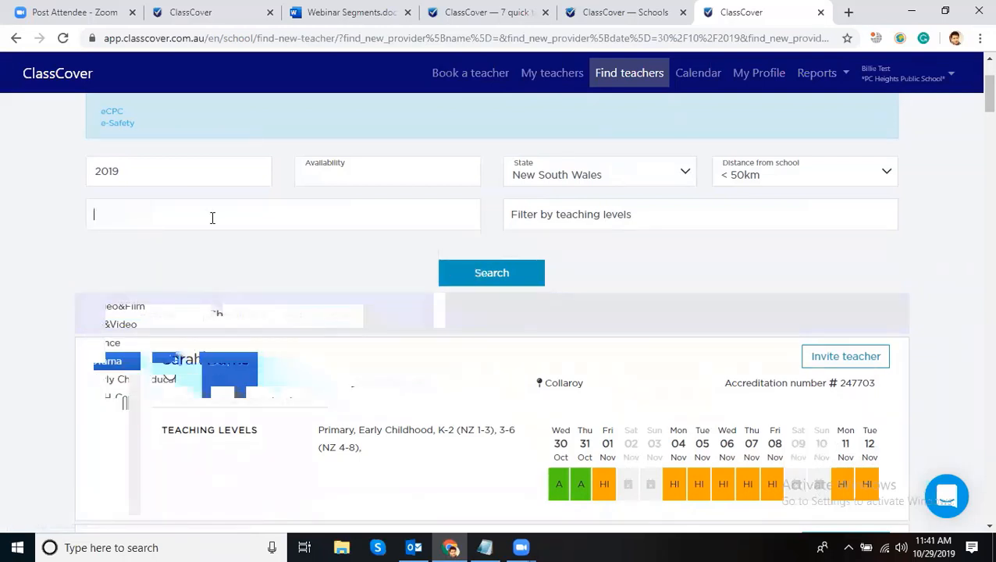
scroll(189, 296, down, 2)
click(42, 249)
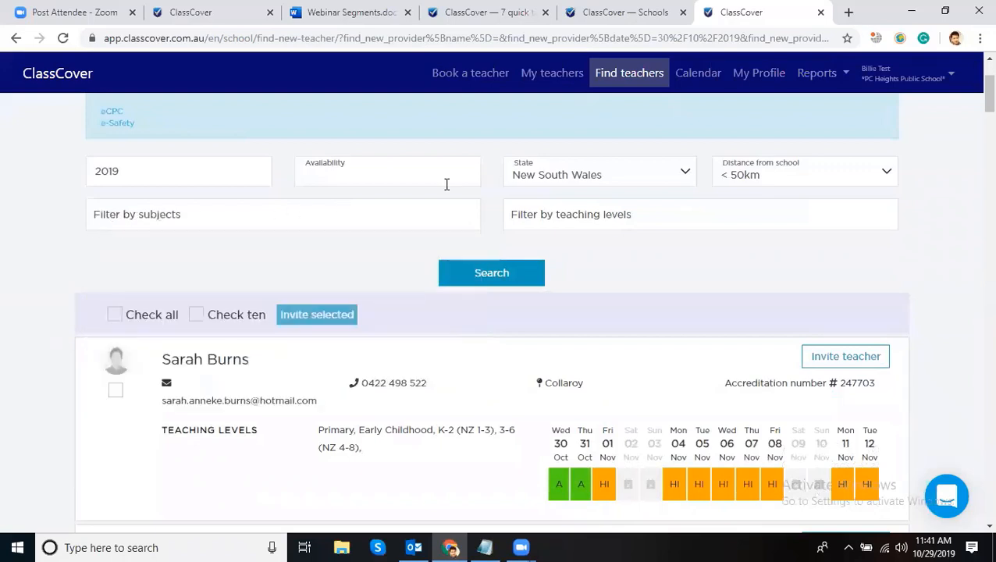
- Look through the teaching-levels list and leave it without selecting any level
click(618, 216)
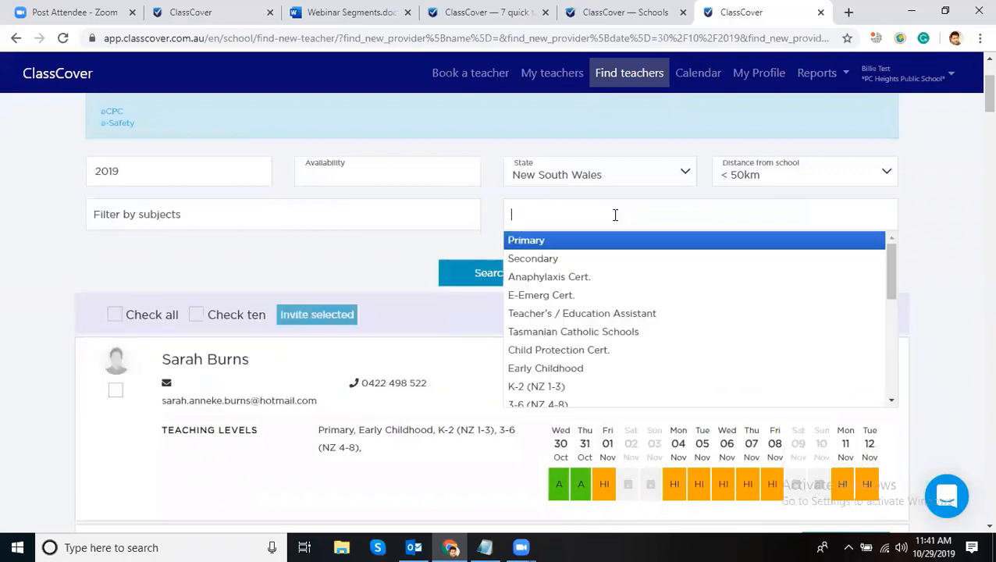
click(966, 219)
click(632, 222)
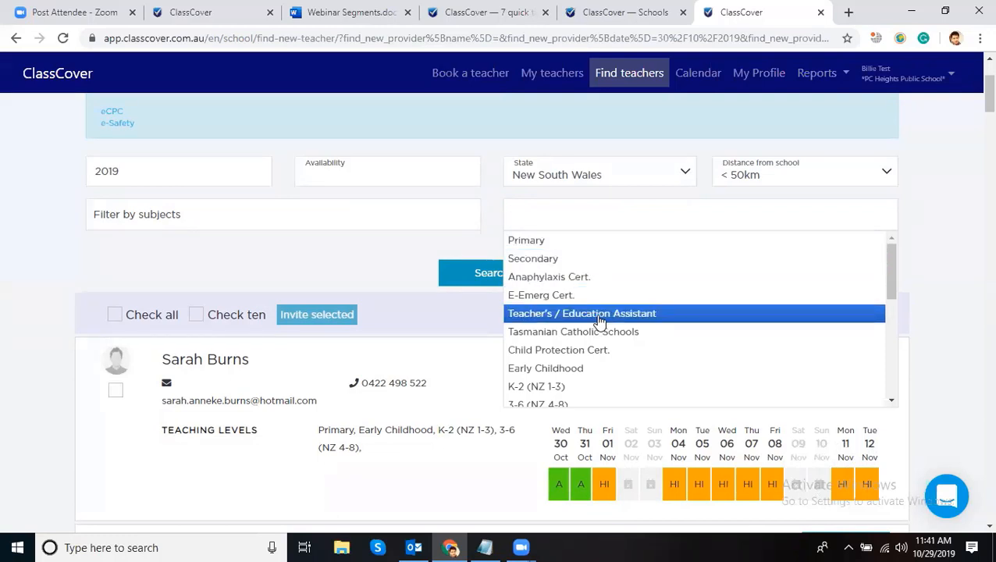
scroll(582, 336, down, 3)
scroll(582, 367, down, 1)
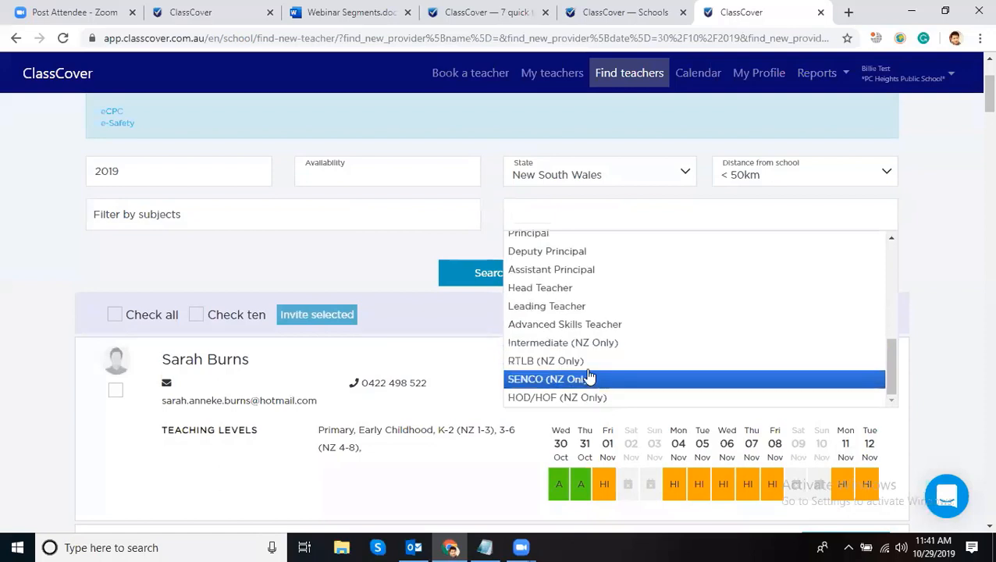
scroll(589, 359, up, 2)
scroll(625, 324, up, 2)
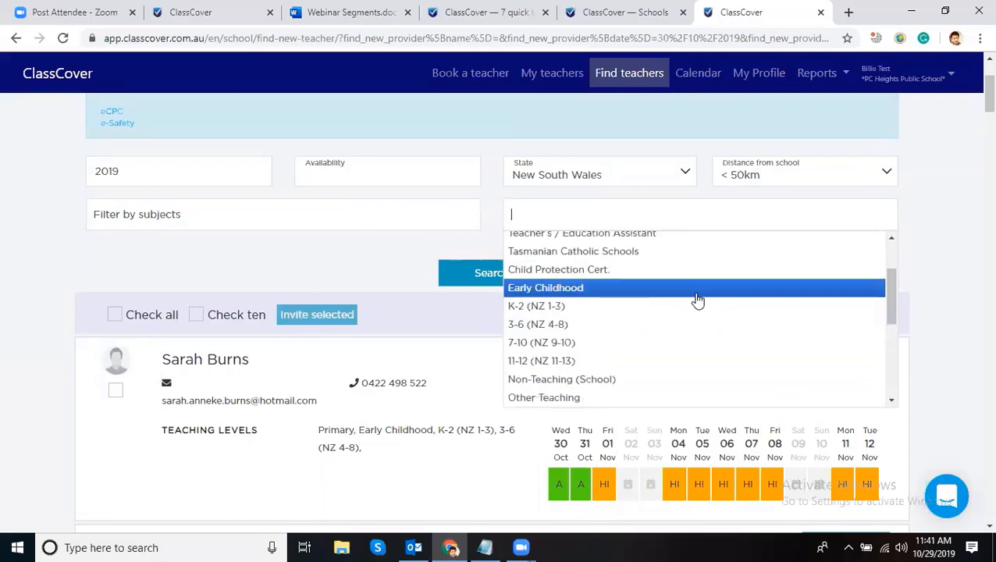
scroll(699, 300, down, 4)
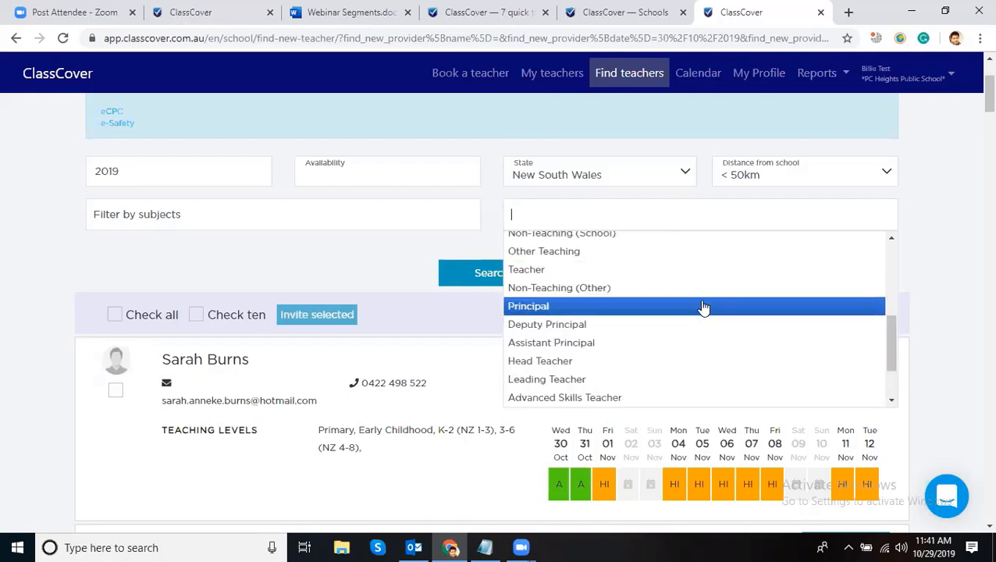
click(954, 220)
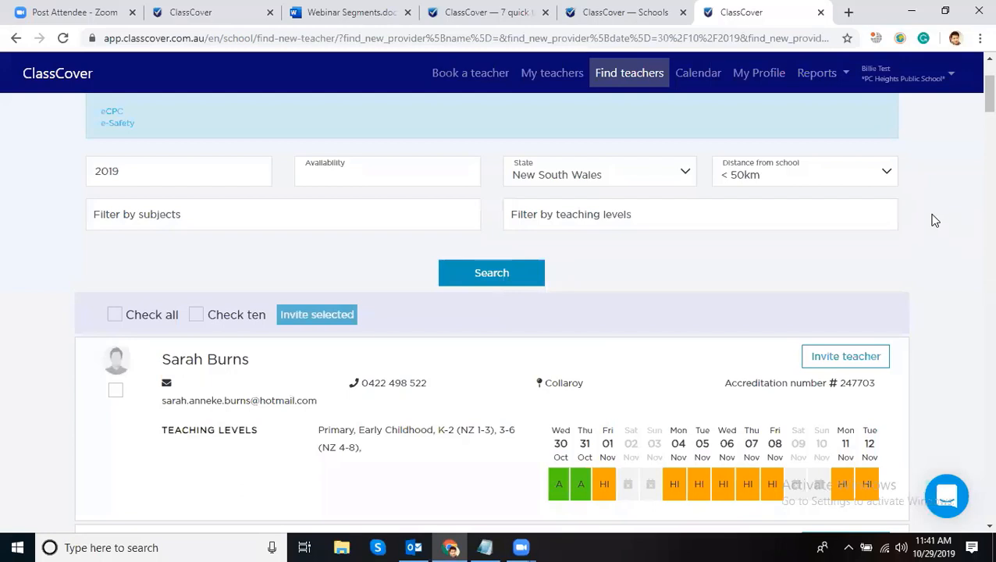
- Filter the teacher search by English subject and Primary teaching level, then run it
click(266, 216)
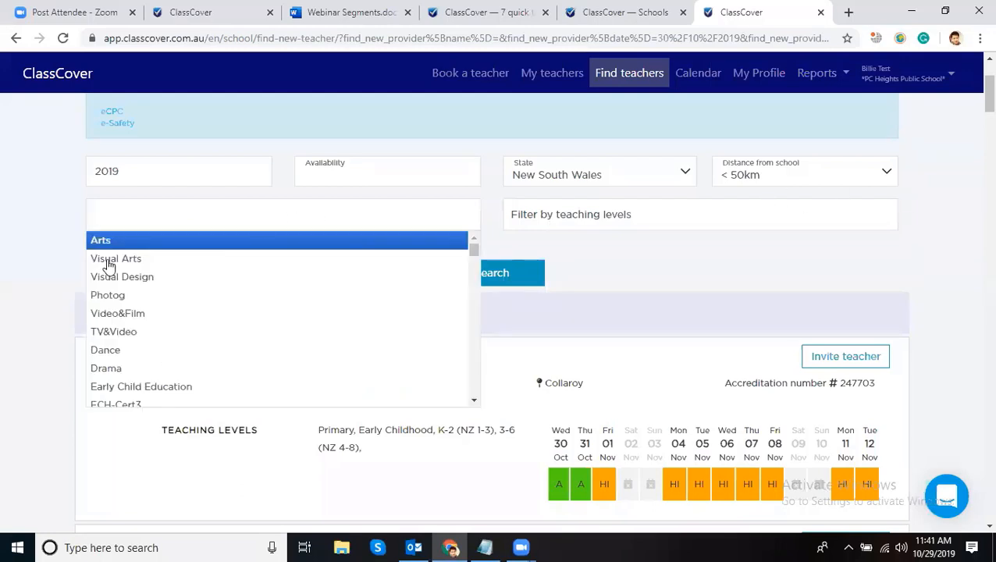
scroll(162, 281, down, 3)
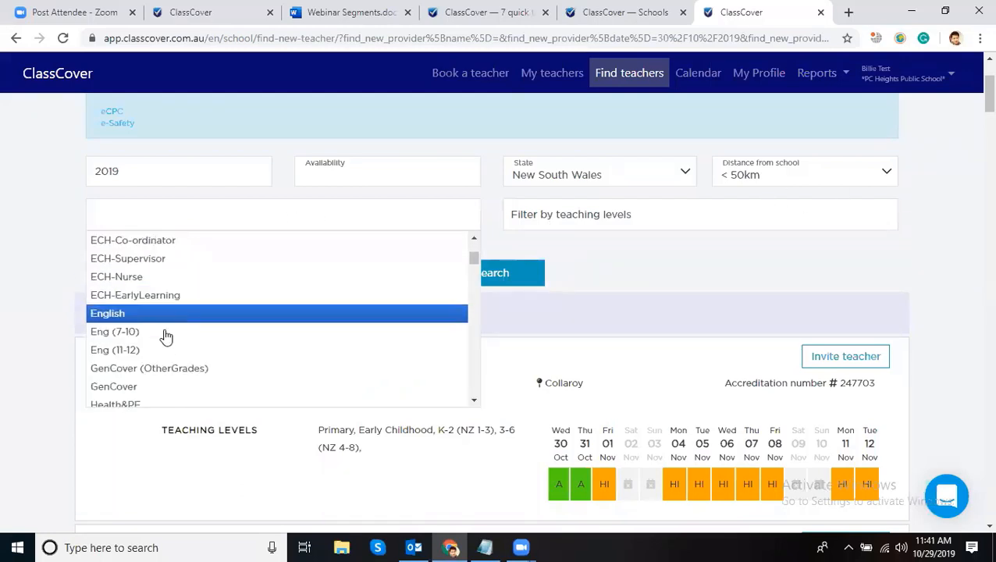
click(137, 314)
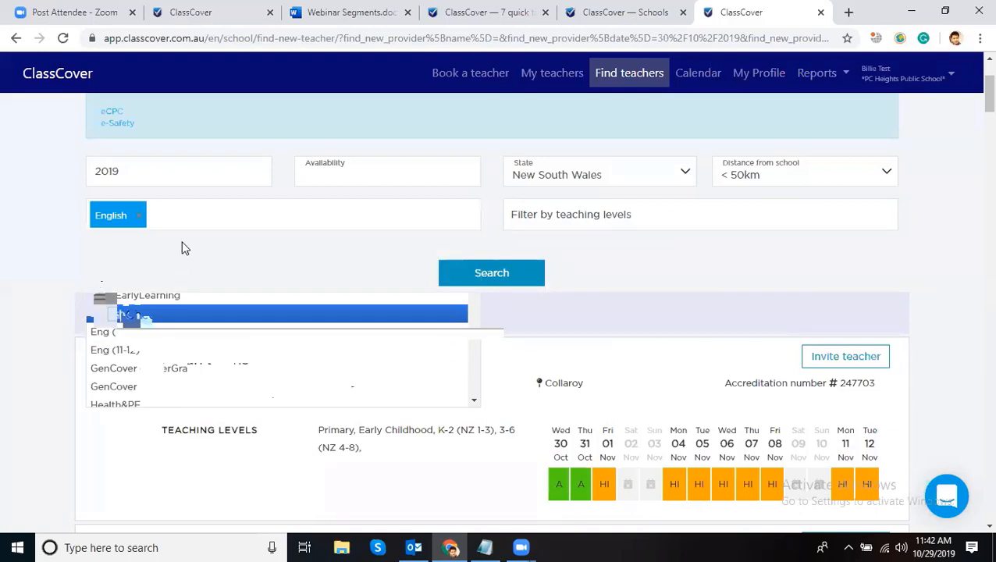
click(648, 213)
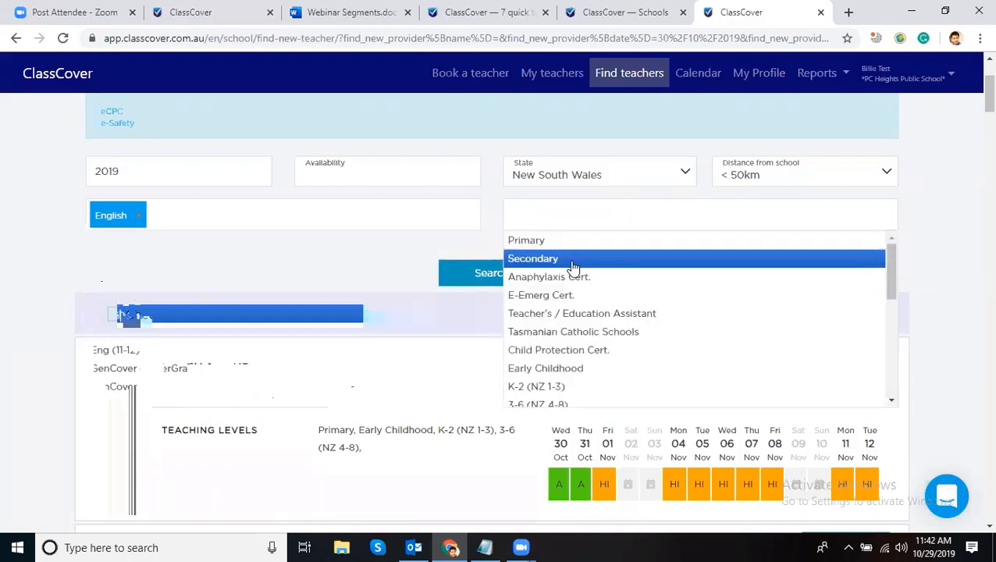
click(559, 243)
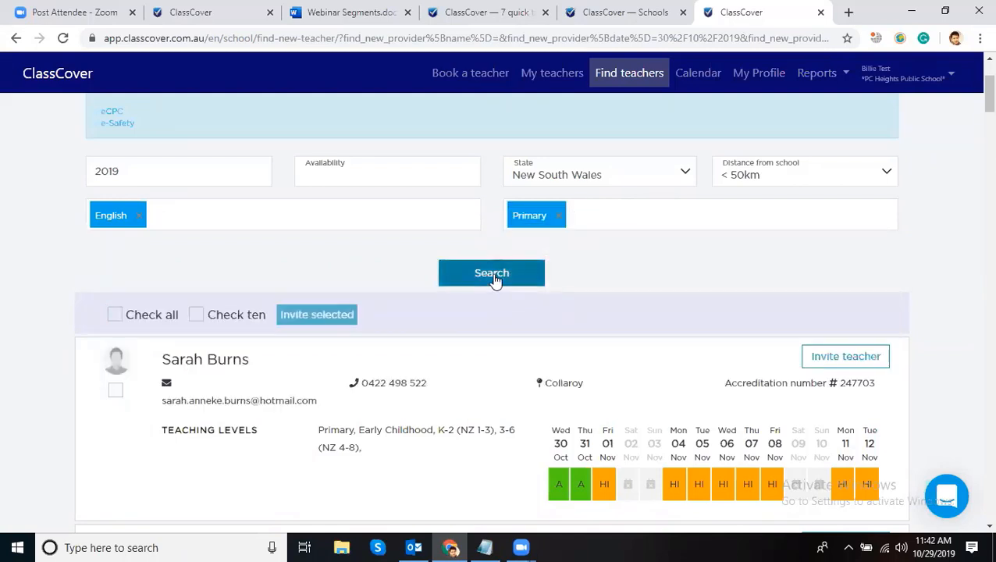
click(493, 277)
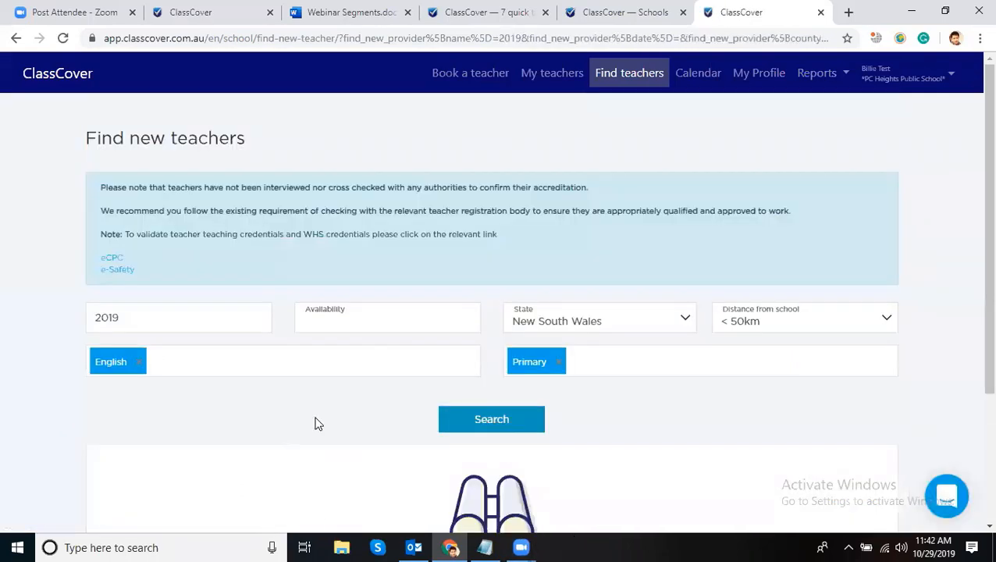
- Delete '2019' from the teacher-name box and rerun the English, Primary, 50km search
scroll(503, 315, down, 3)
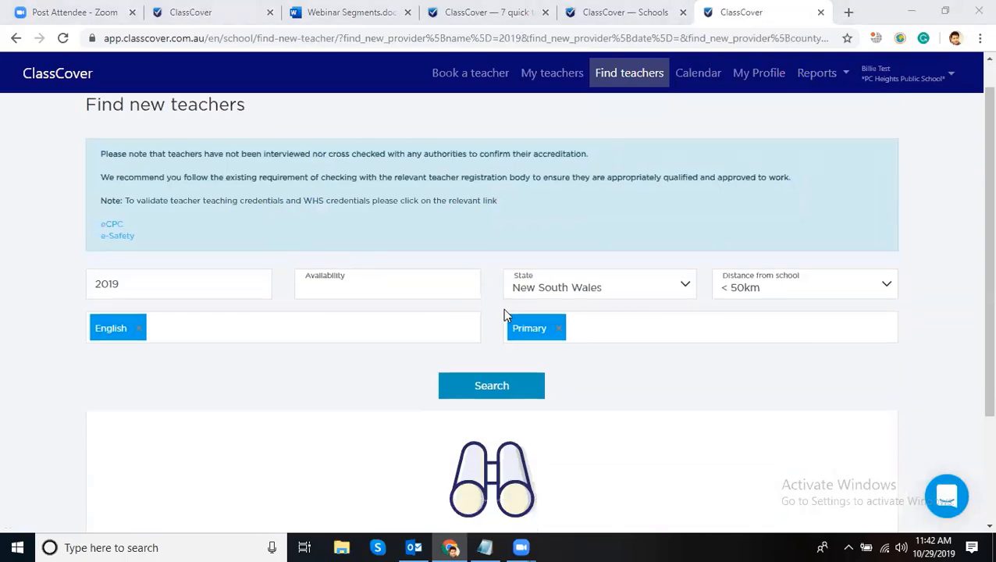
scroll(620, 283, up, 2)
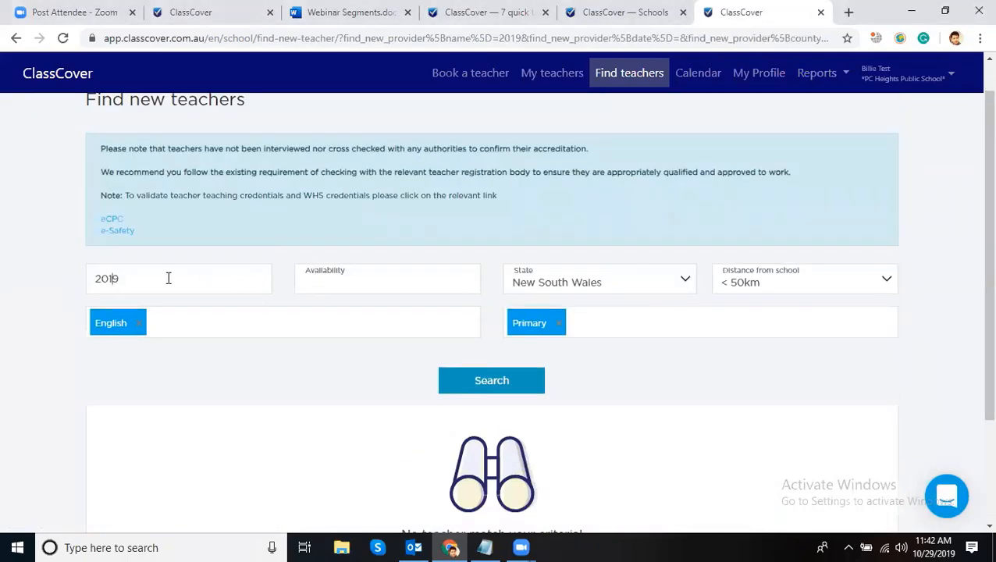
drag(169, 278, 20, 267)
key(BackSpace)
click(94, 278)
scroll(423, 353, down, 1)
click(480, 314)
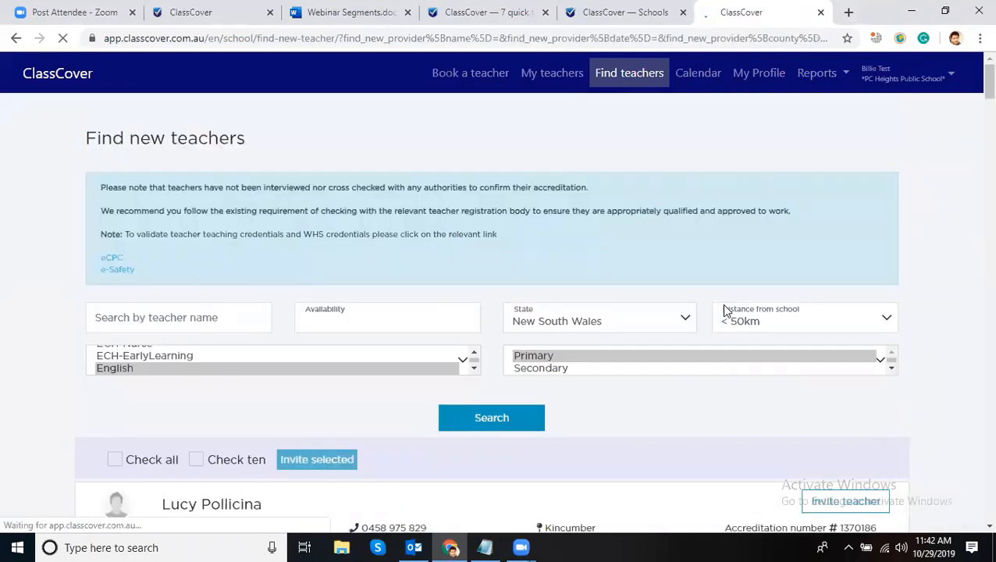
scroll(725, 308, down, 4)
scroll(923, 263, up, 1)
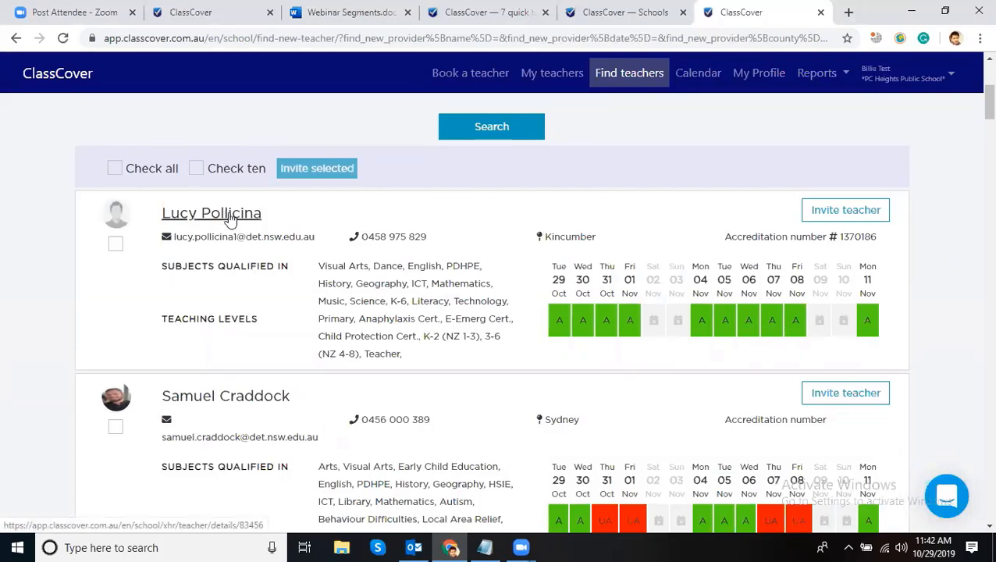
click(229, 215)
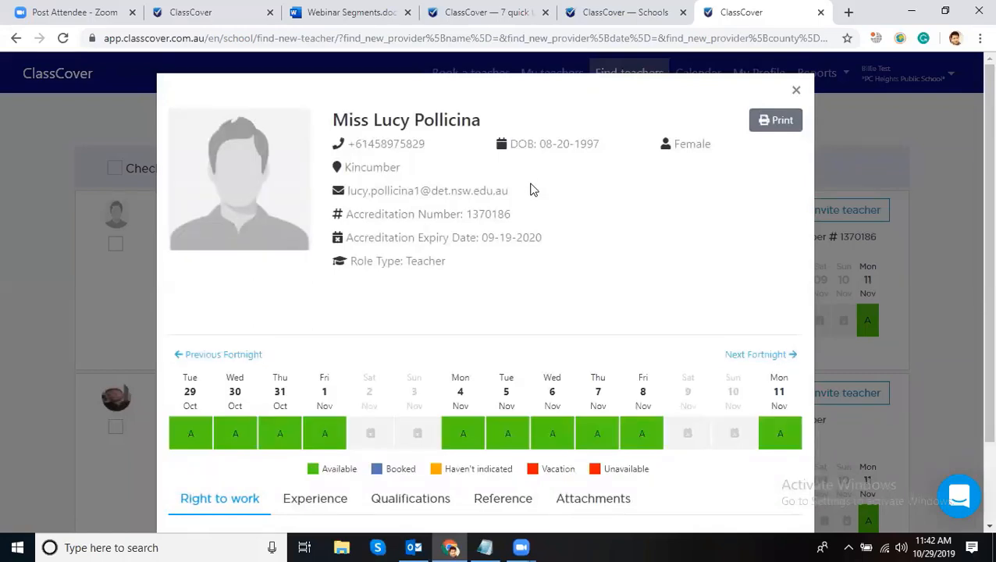
triple_click(425, 190)
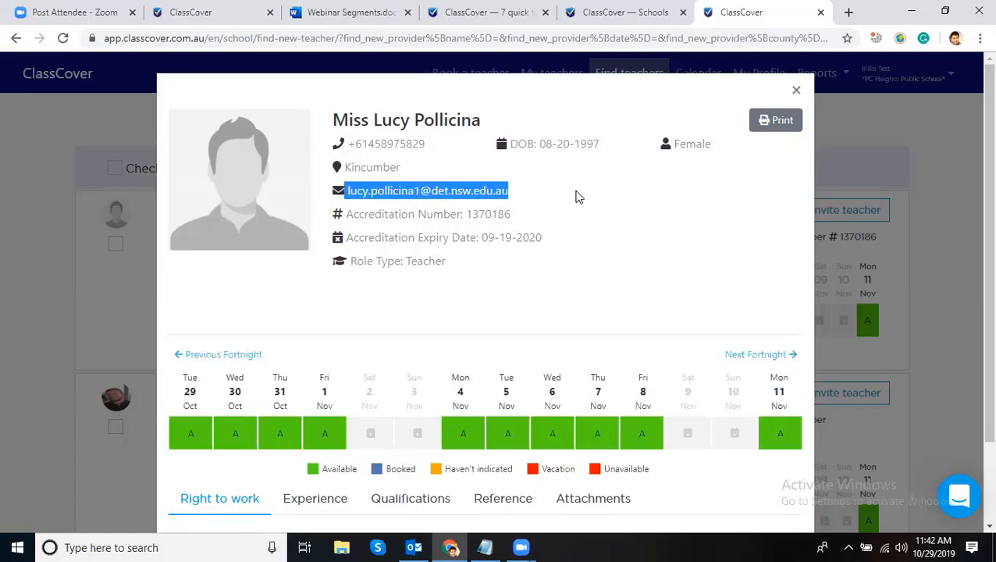
double_click(404, 143)
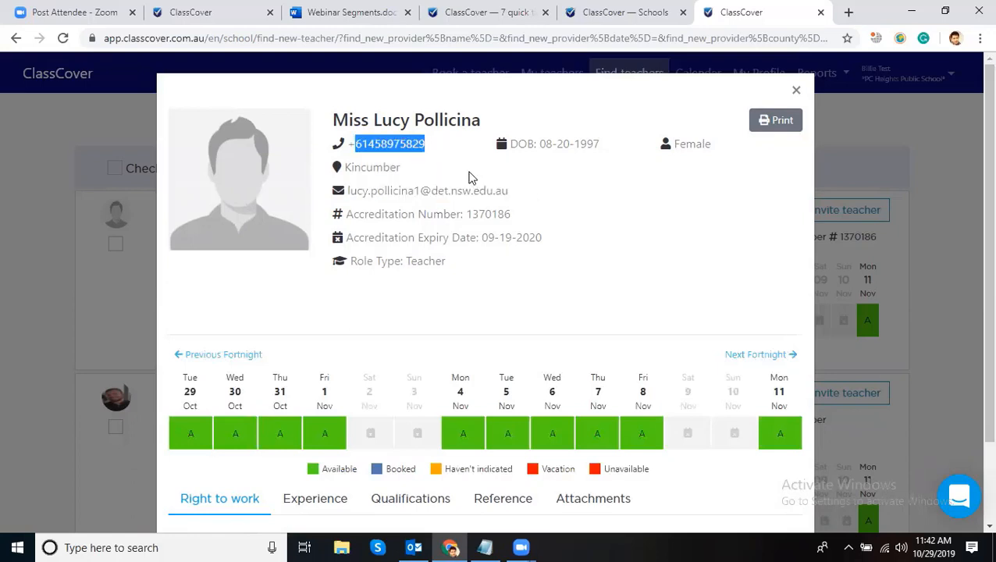
click(627, 191)
scroll(629, 208, down, 2)
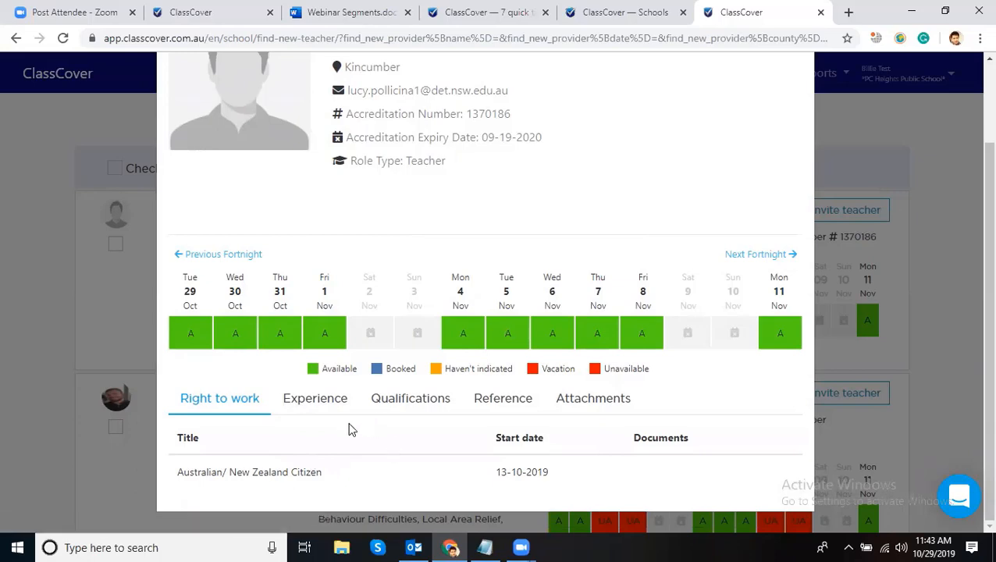
click(323, 404)
scroll(336, 441, down, 2)
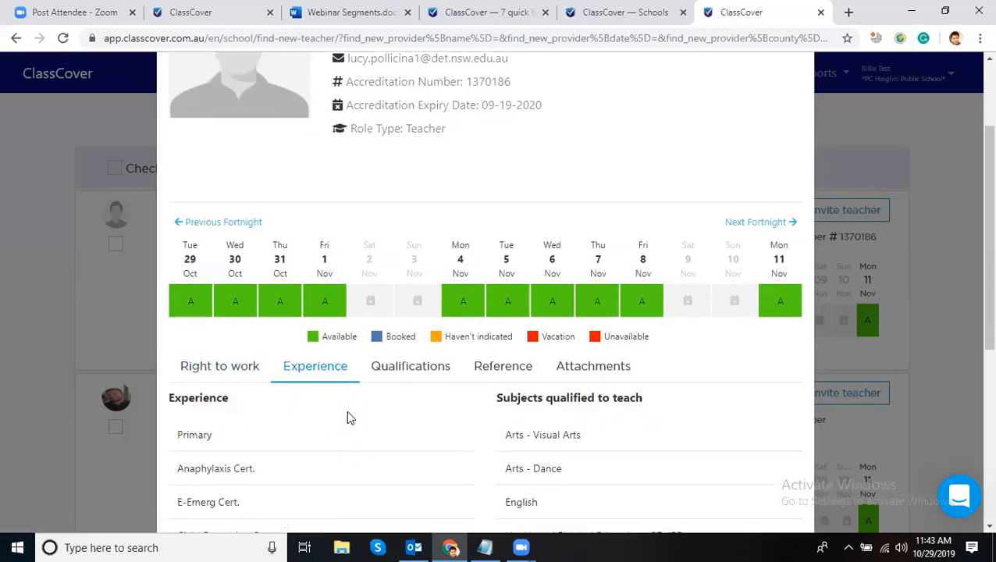
scroll(387, 352, down, 2)
scroll(392, 345, up, 3)
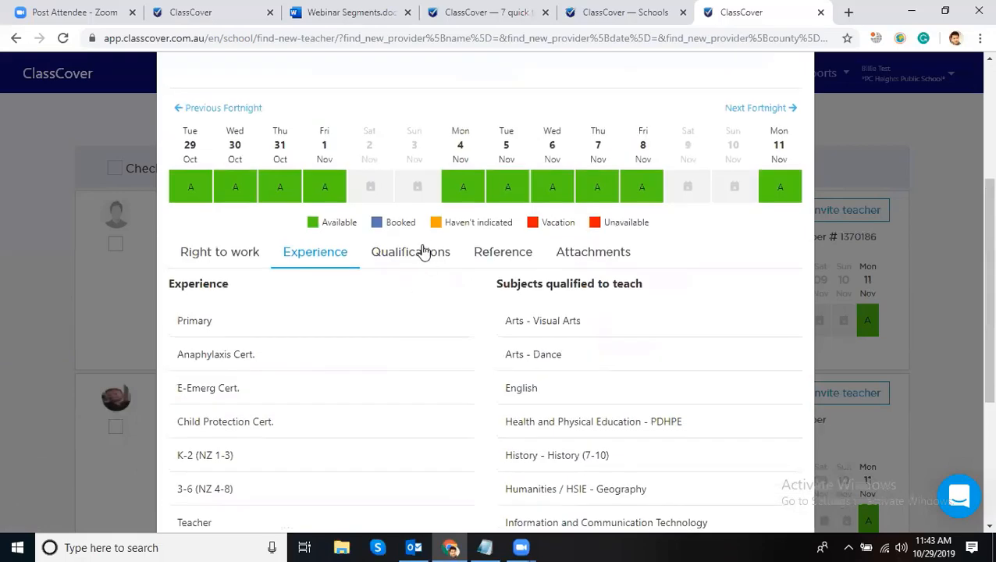
click(423, 252)
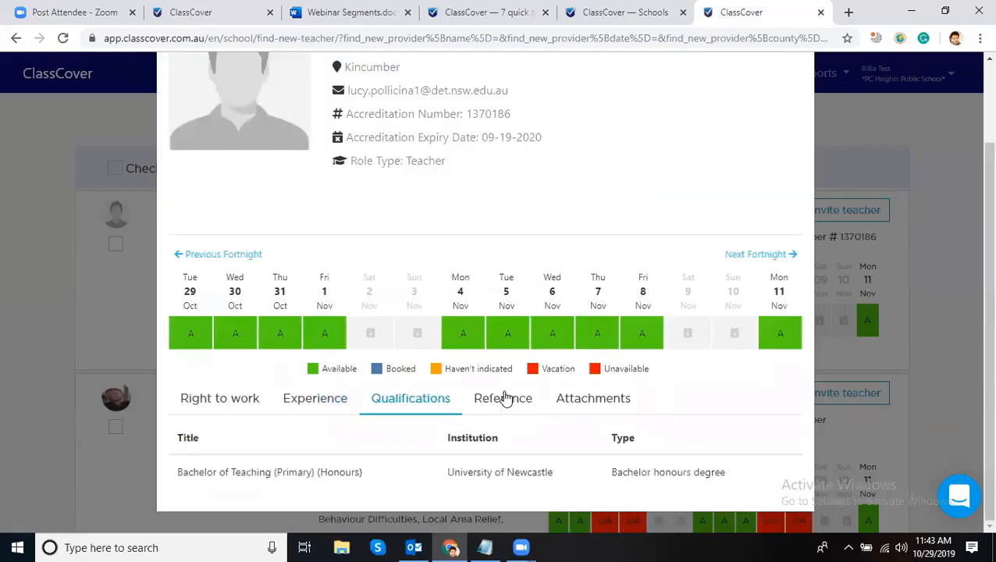
click(504, 396)
click(573, 387)
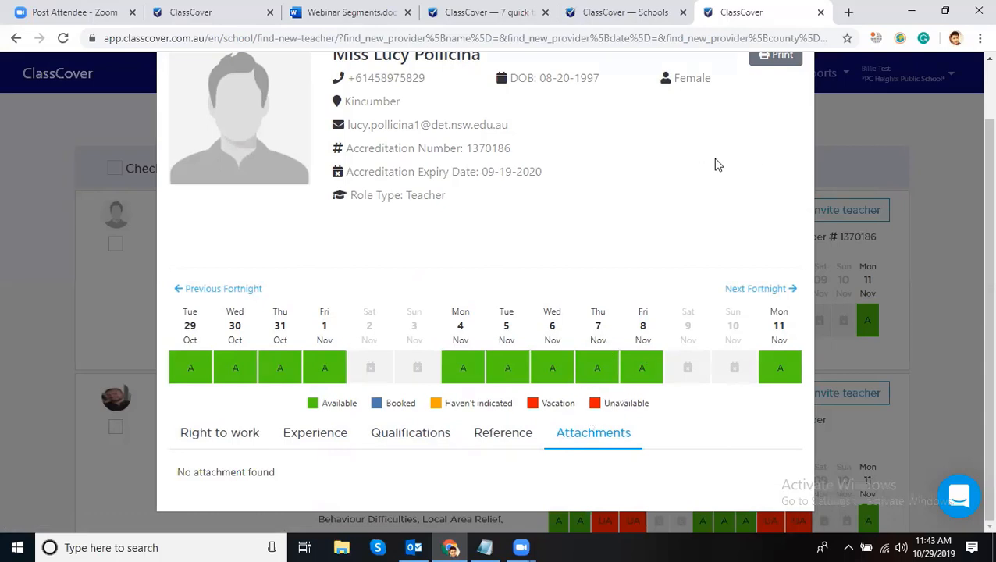
scroll(723, 168, up, 2)
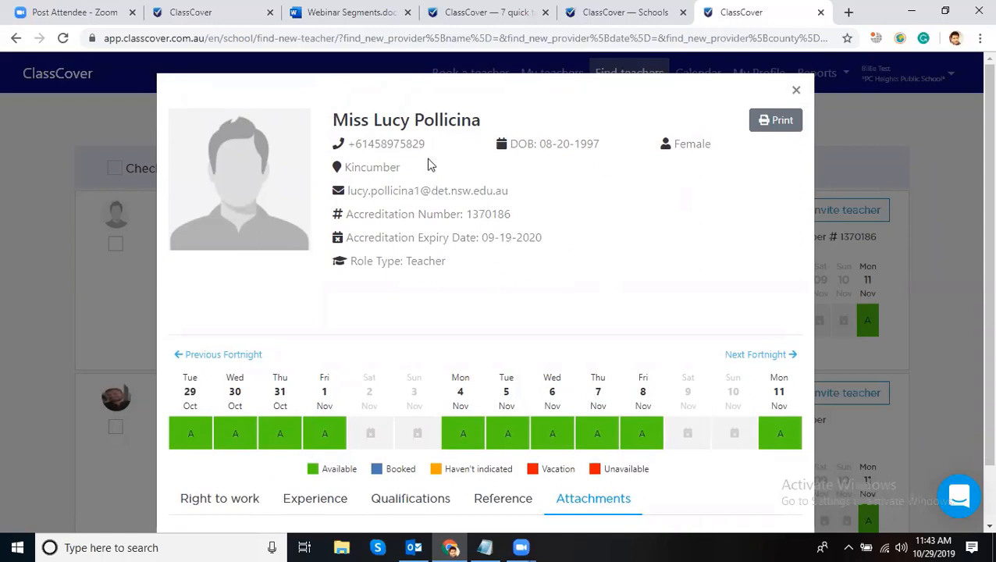
click(796, 93)
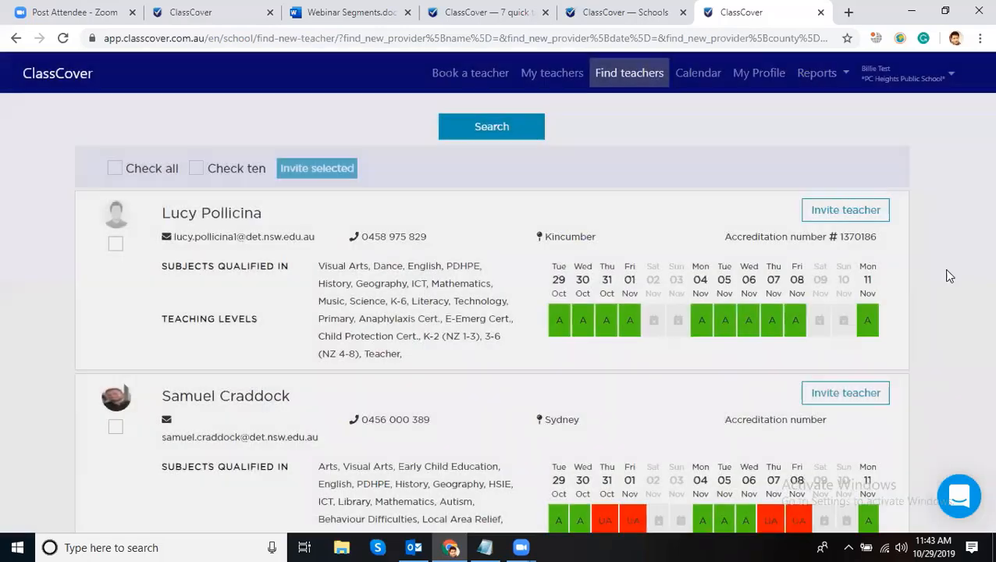
scroll(922, 312, up, 2)
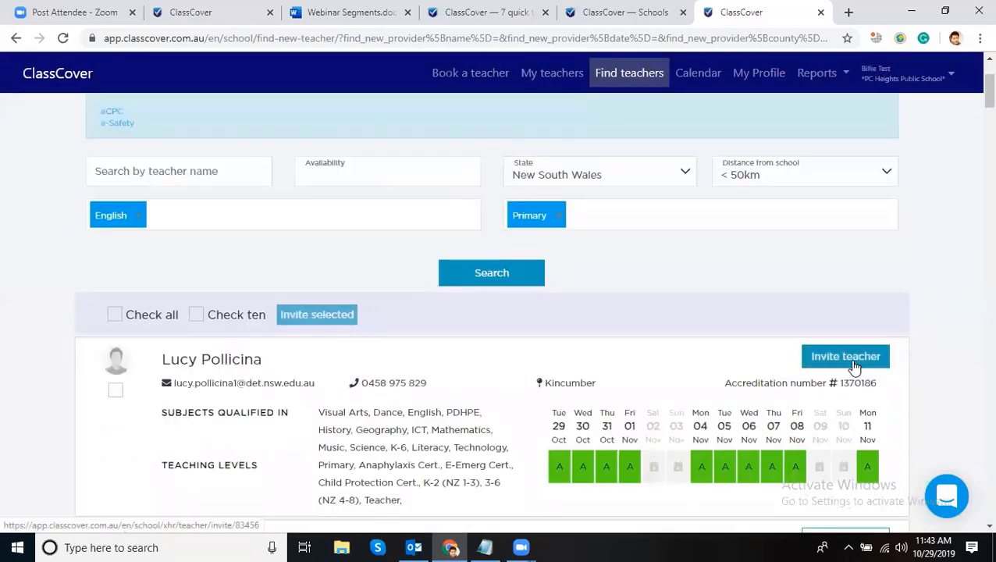
drag(897, 380, 942, 334)
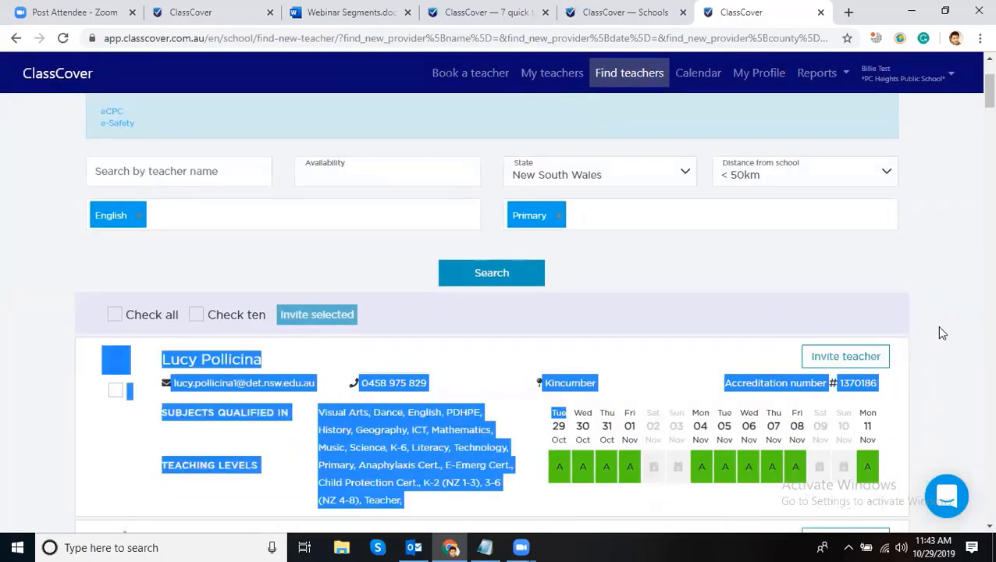
click(943, 333)
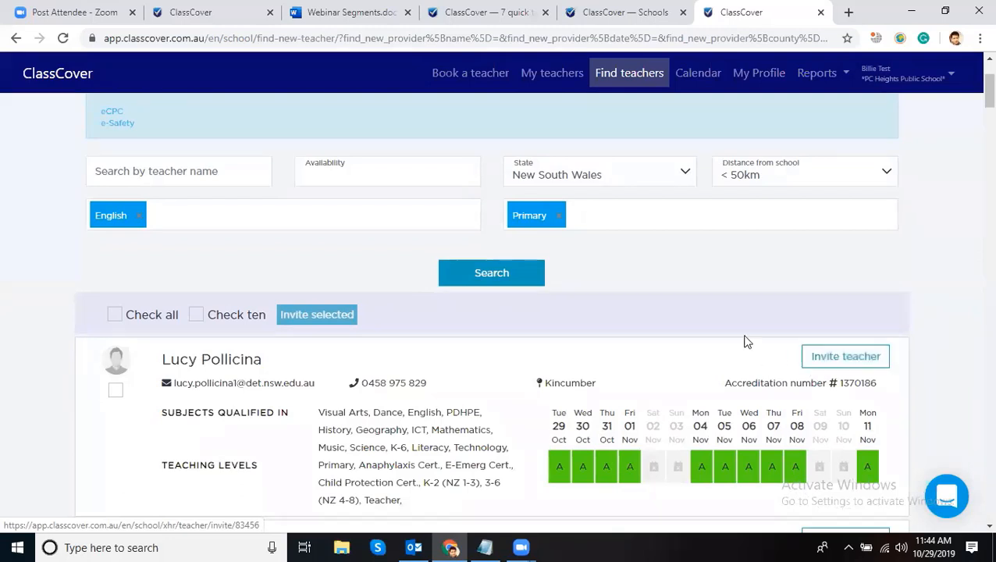
scroll(745, 340, down, 1)
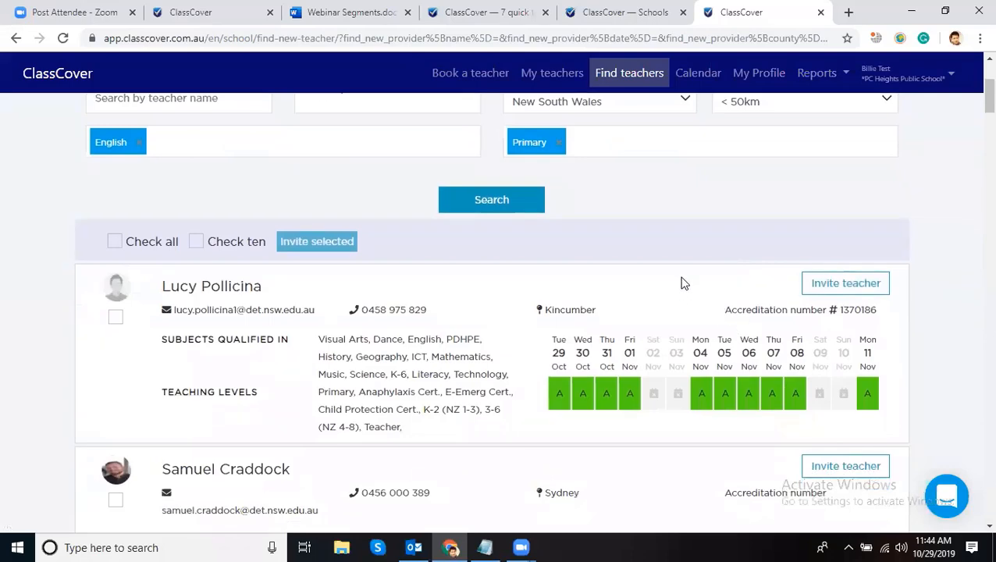
scroll(681, 283, down, 2)
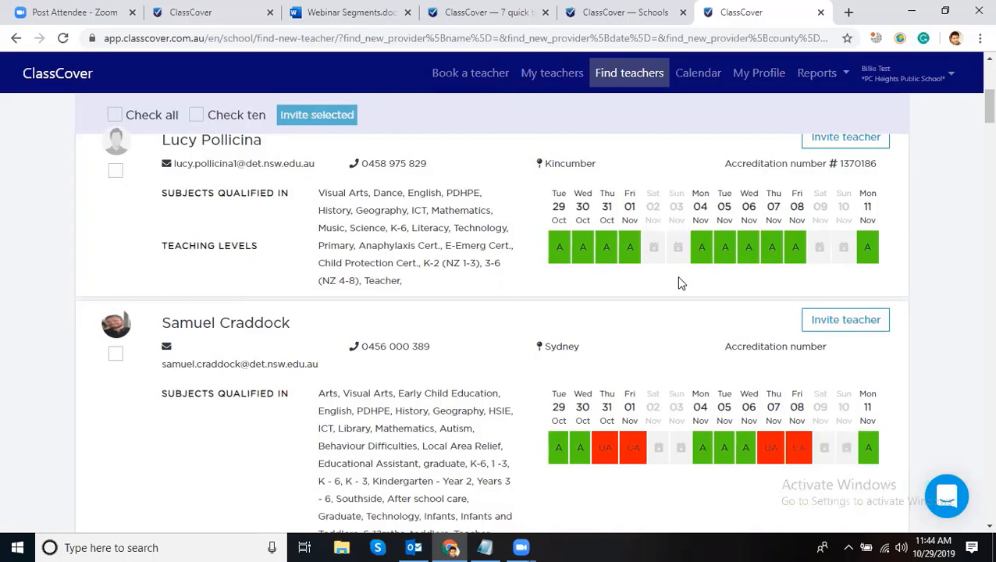
scroll(679, 283, up, 5)
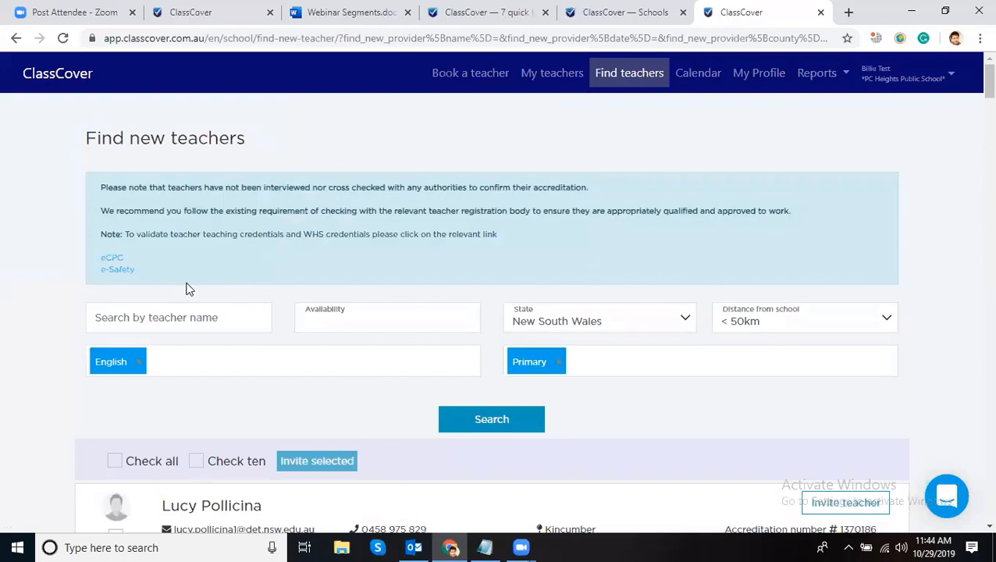
drag(136, 269, 87, 258)
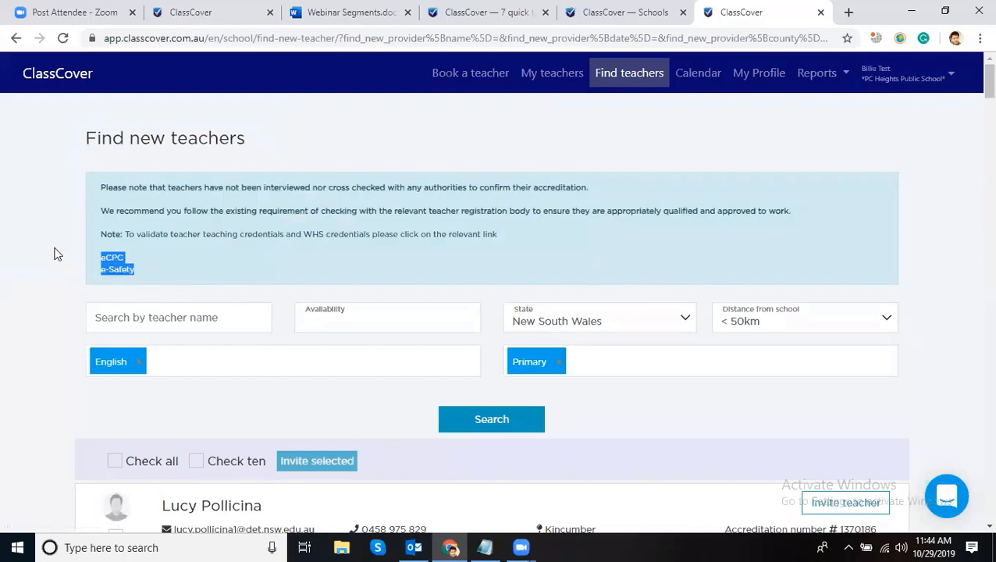
click(227, 270)
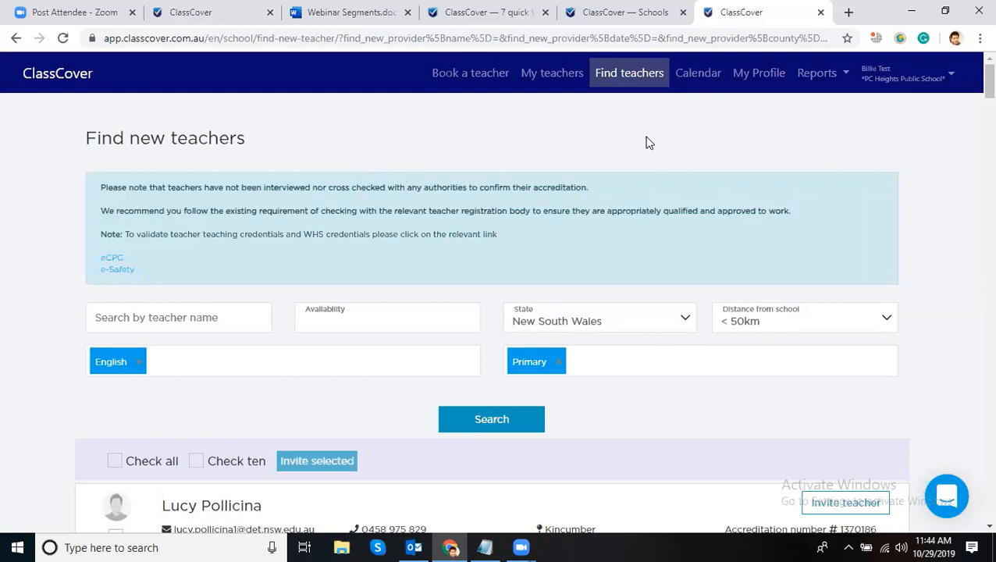
- From My teachers, start adding teachers and switch the Add teacher page to Bulk upload
click(556, 81)
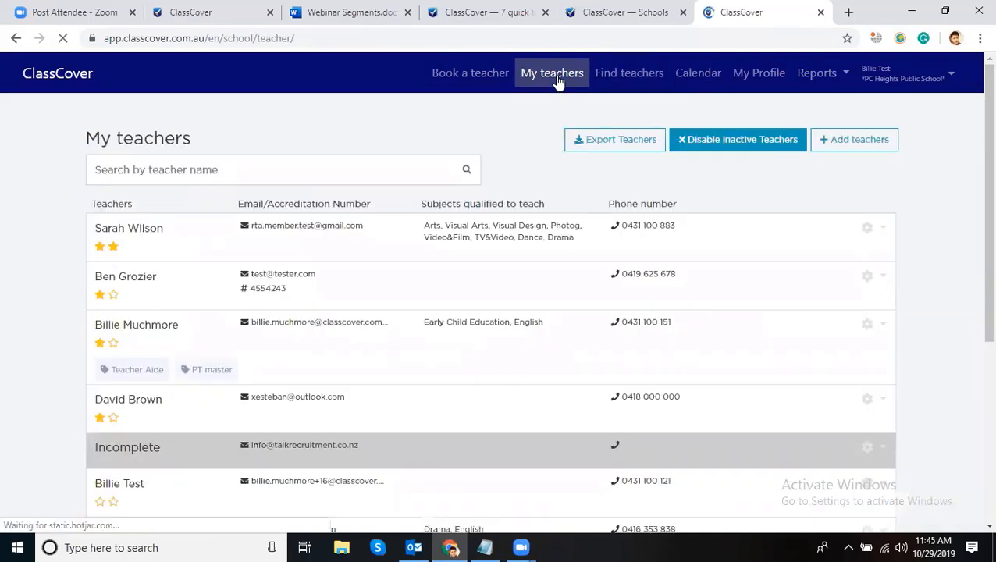
click(858, 148)
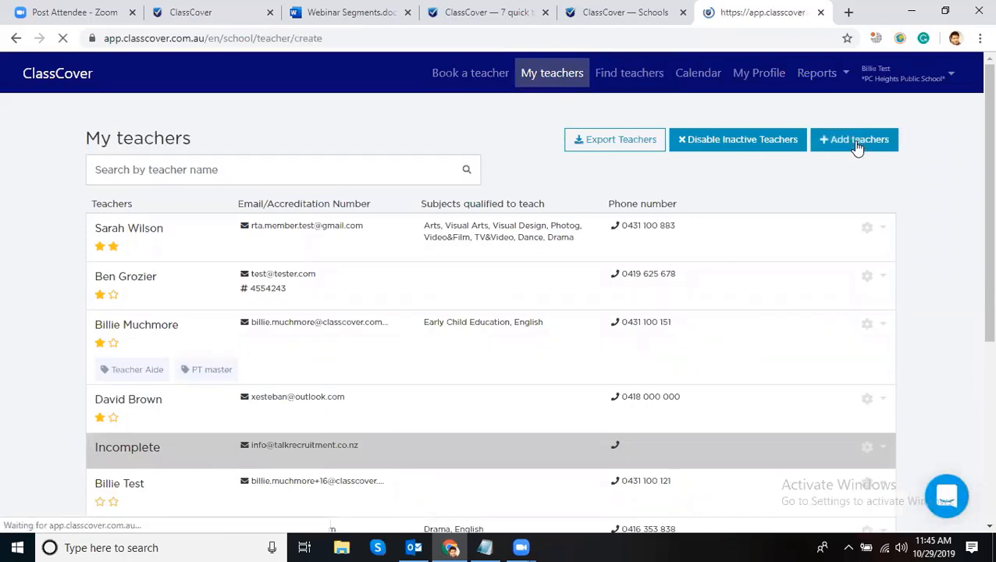
click(270, 231)
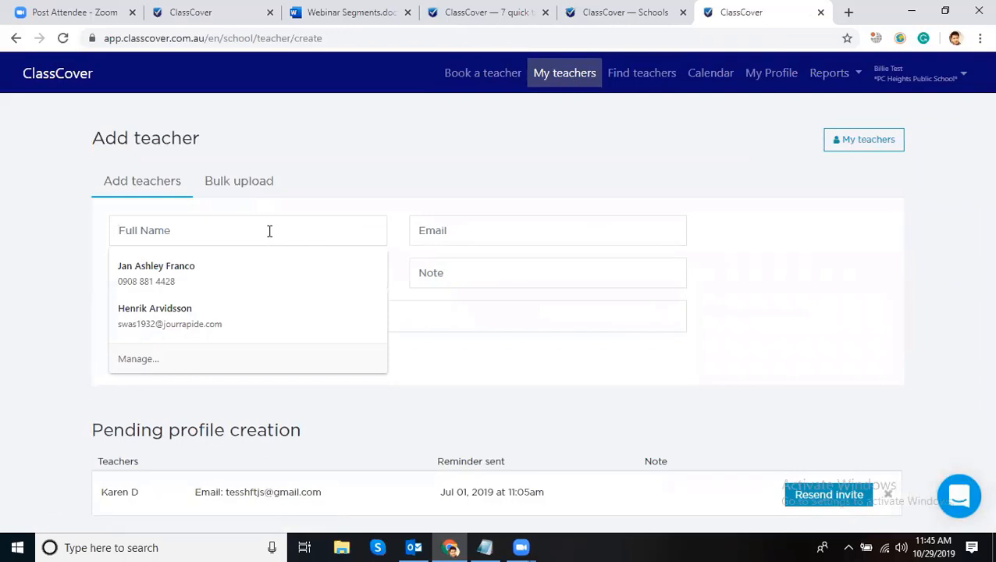
click(472, 237)
click(146, 274)
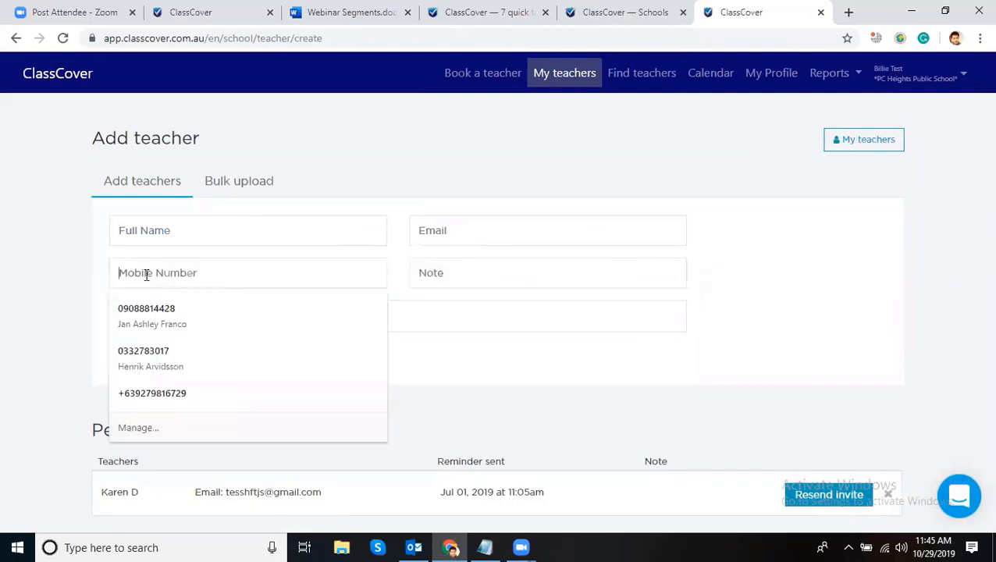
click(33, 258)
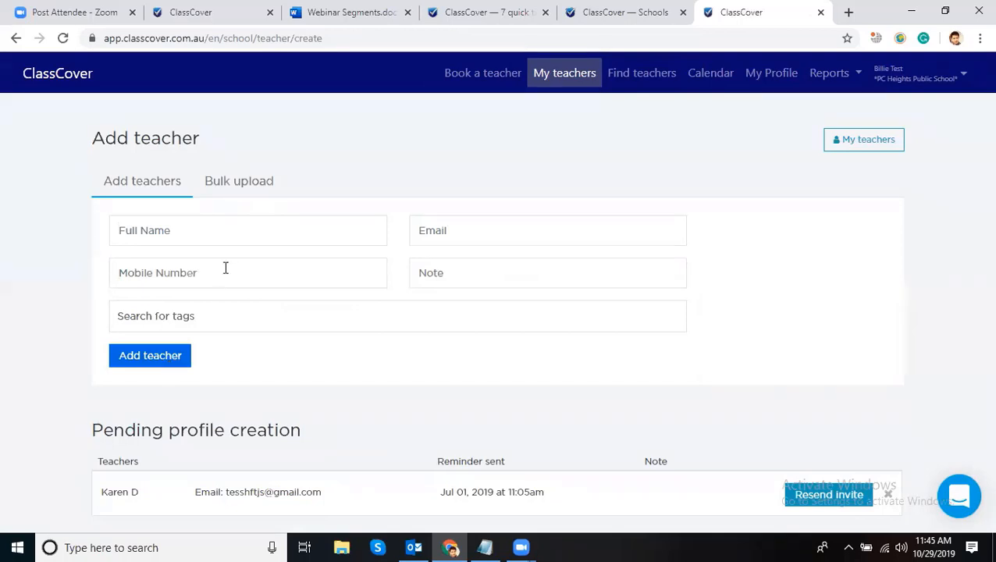
click(239, 182)
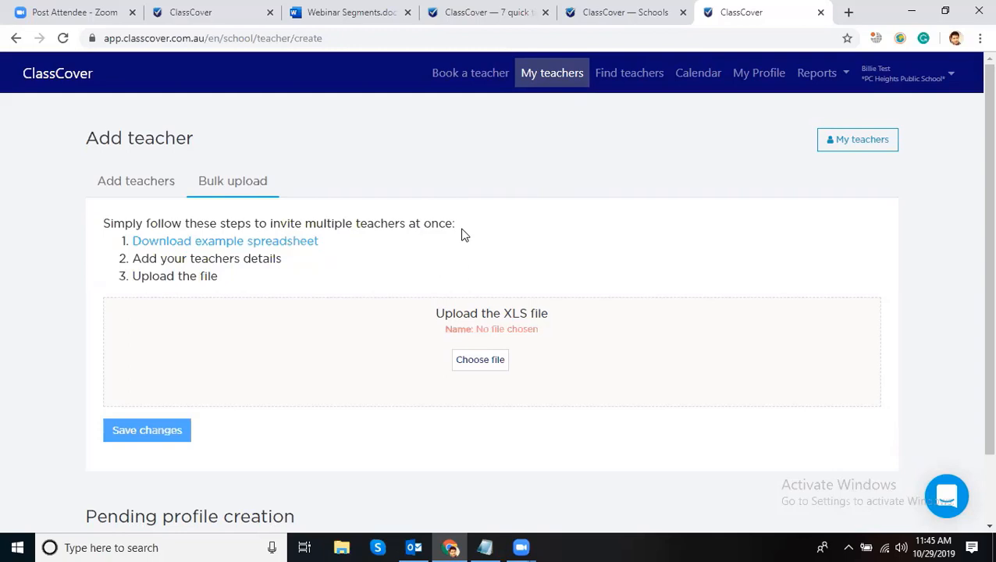
- Download the example teacher spreadsheet (.xlsx) and open it in Excel
click(215, 248)
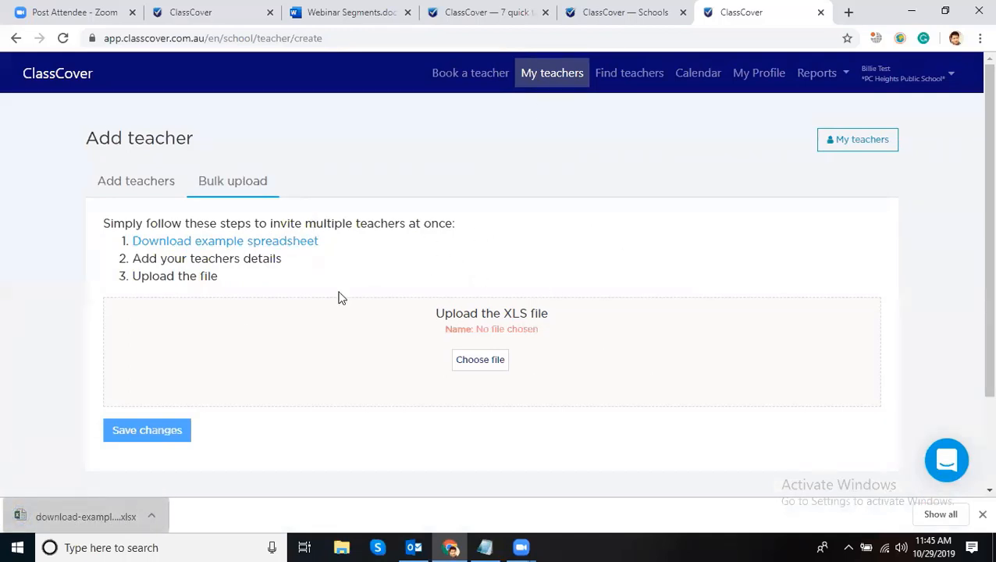
click(89, 516)
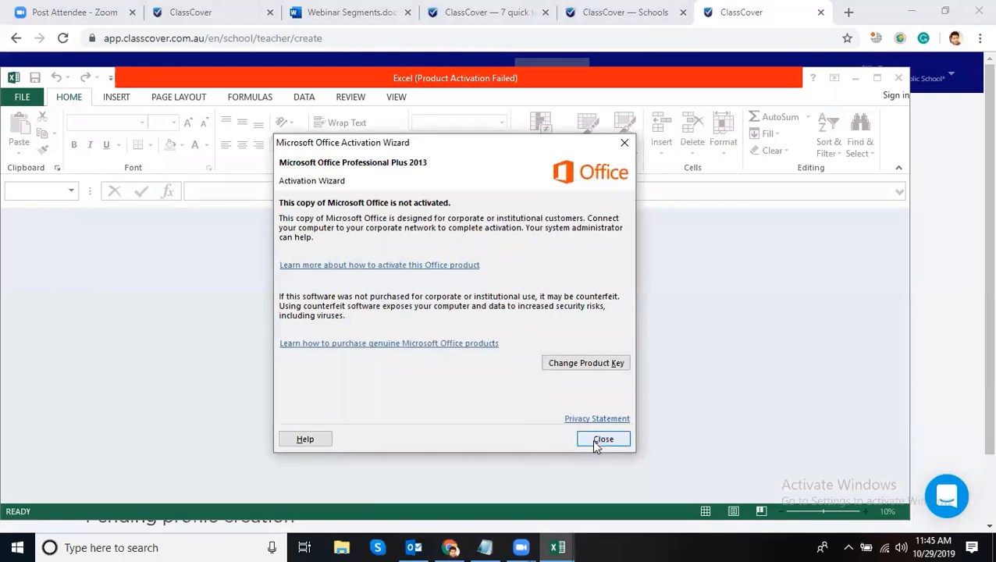
- Dismiss Excel's activation notice, look over the example teacher spreadsheet's Surname and Email columns, then close it
click(602, 440)
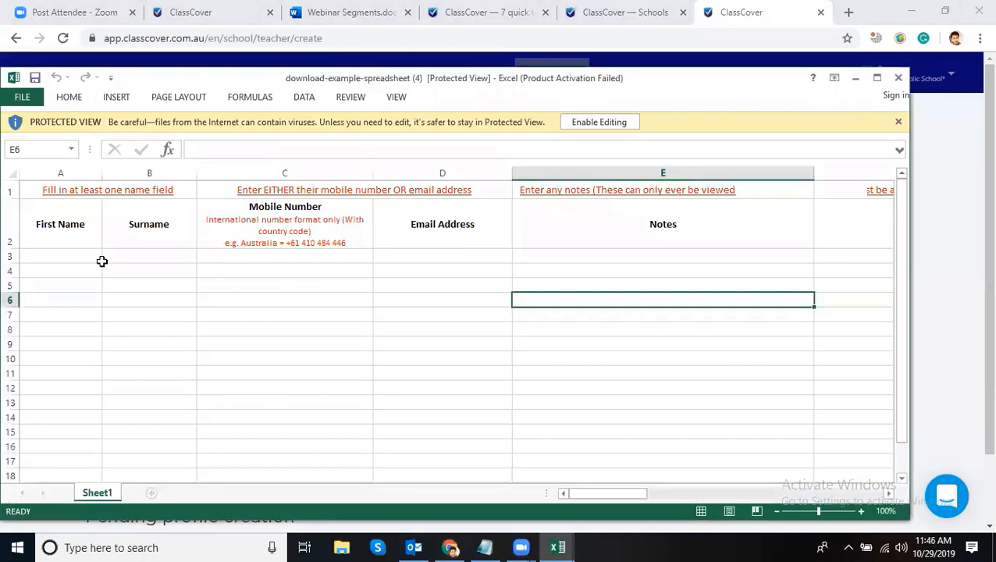
click(149, 242)
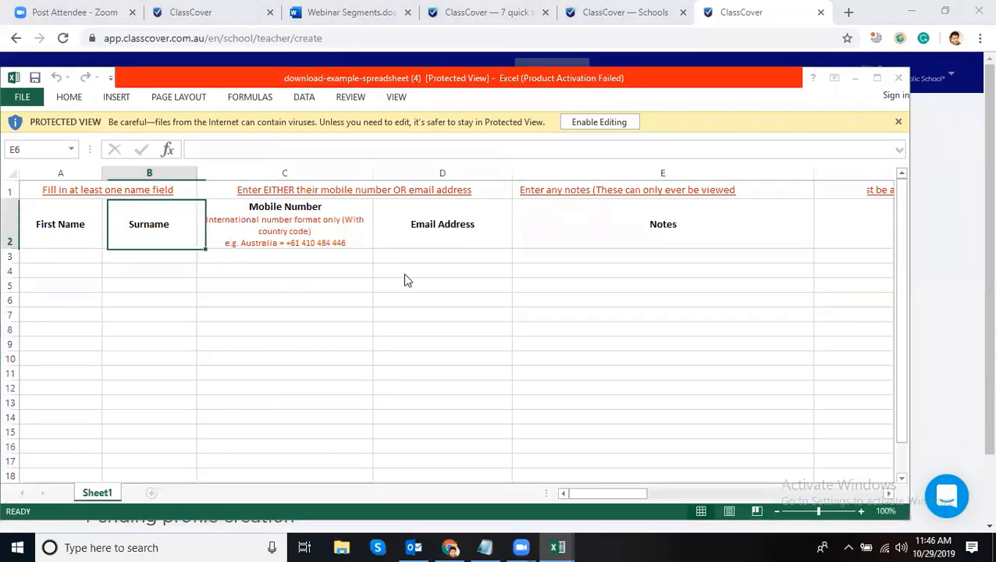
click(430, 258)
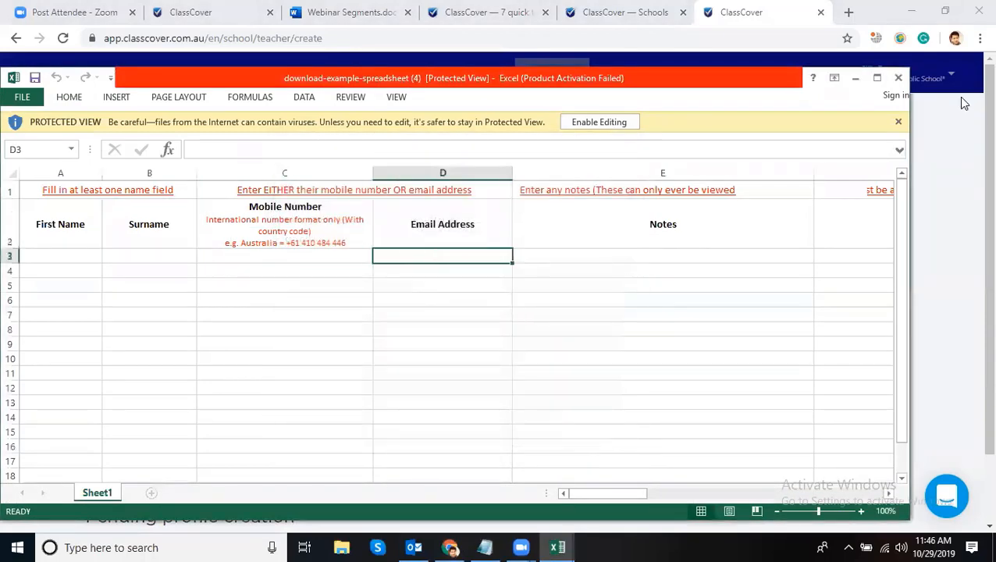
click(899, 79)
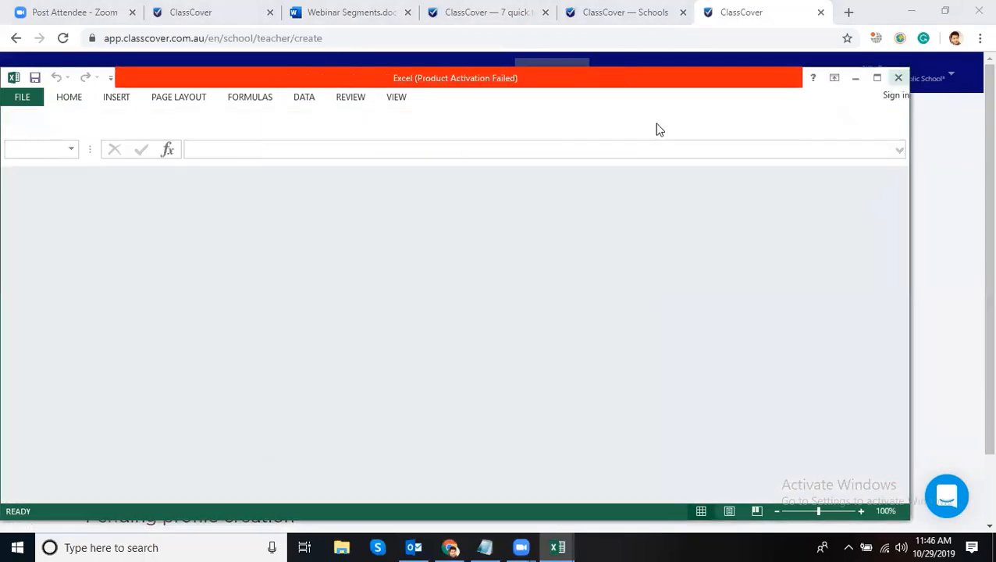
- Return to ClassCover's Bulk upload page, cancelling the file picker so no spreadsheet is chosen
click(898, 78)
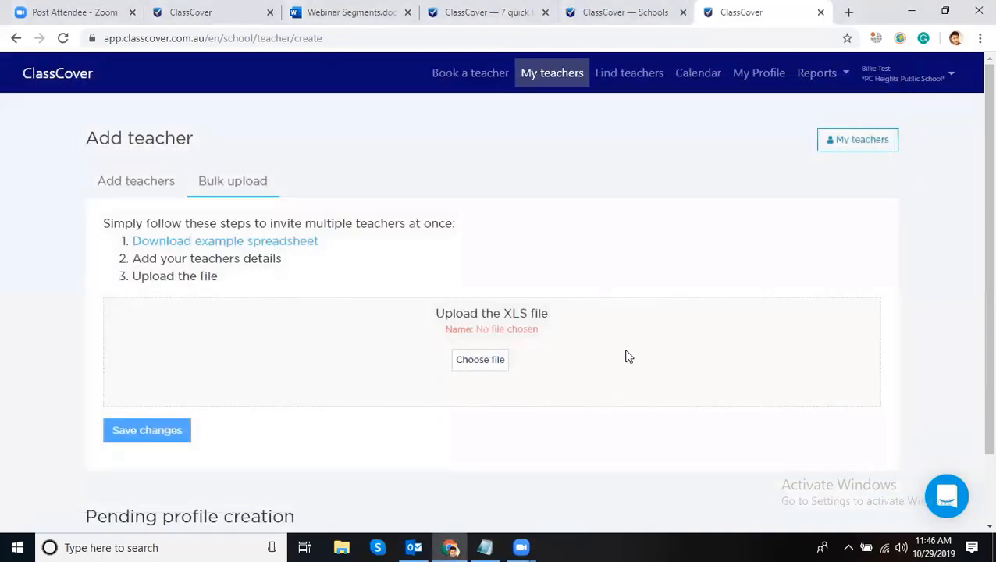
click(472, 365)
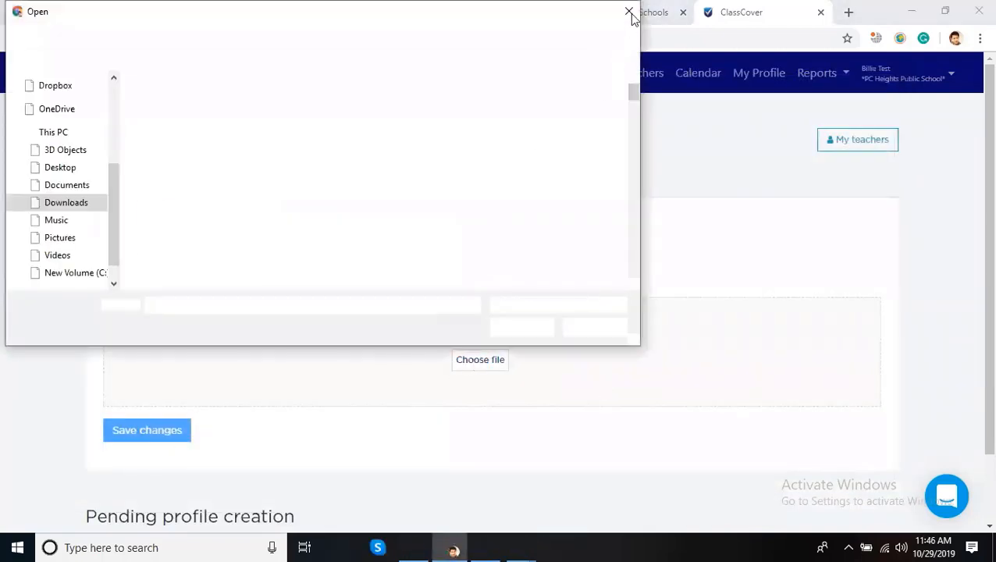
click(629, 12)
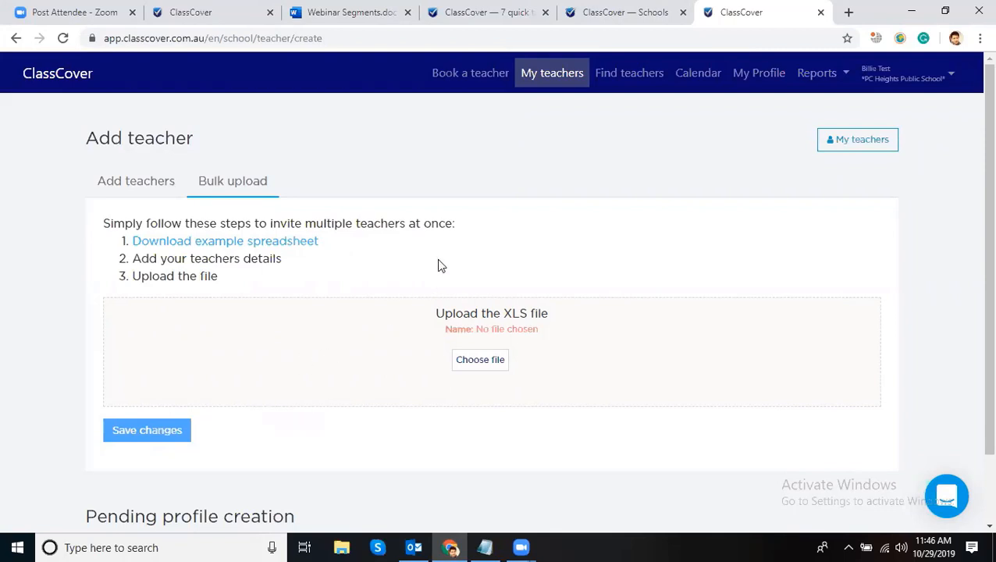
scroll(484, 250, down, 1)
scroll(474, 223, up, 1)
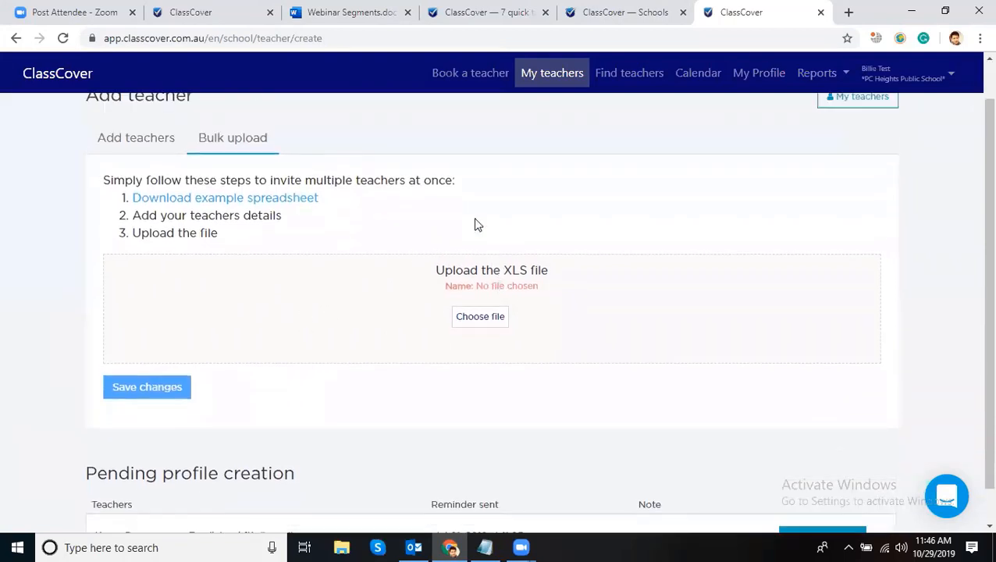
- Read tip 2 in the '7 quick tips' article about giving relief teachers time to respond
click(461, 13)
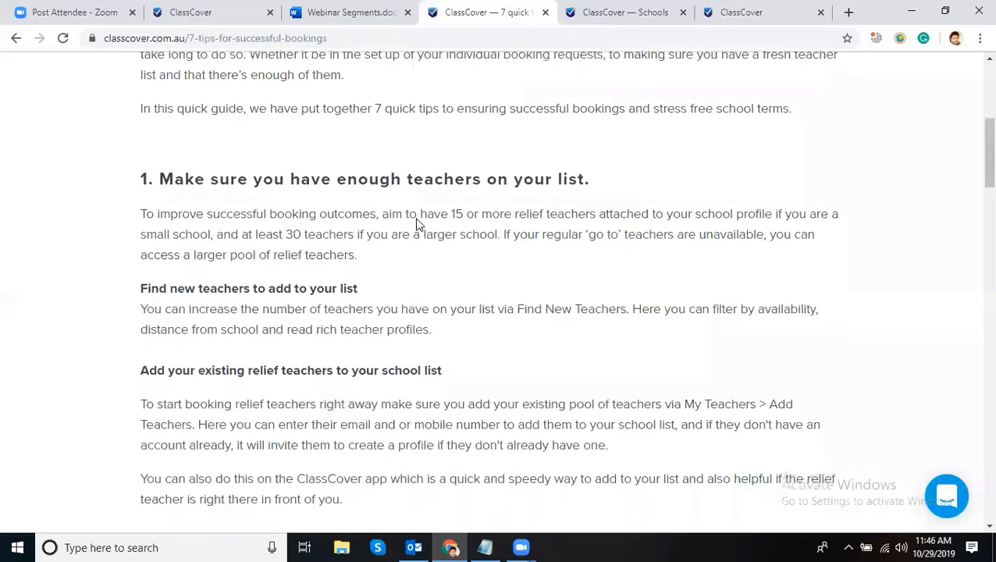
scroll(437, 229, down, 2)
scroll(471, 222, down, 4)
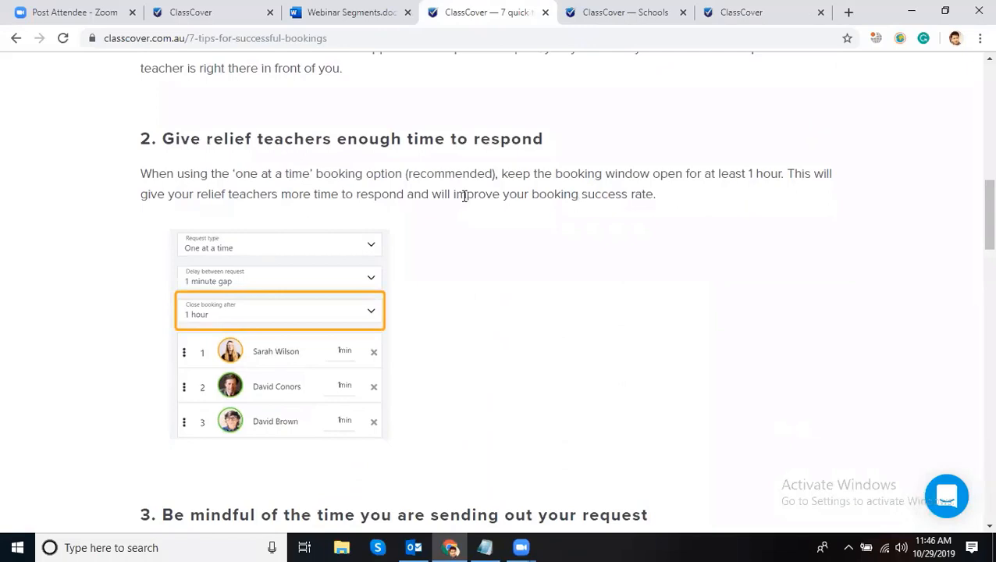
drag(560, 142, 166, 144)
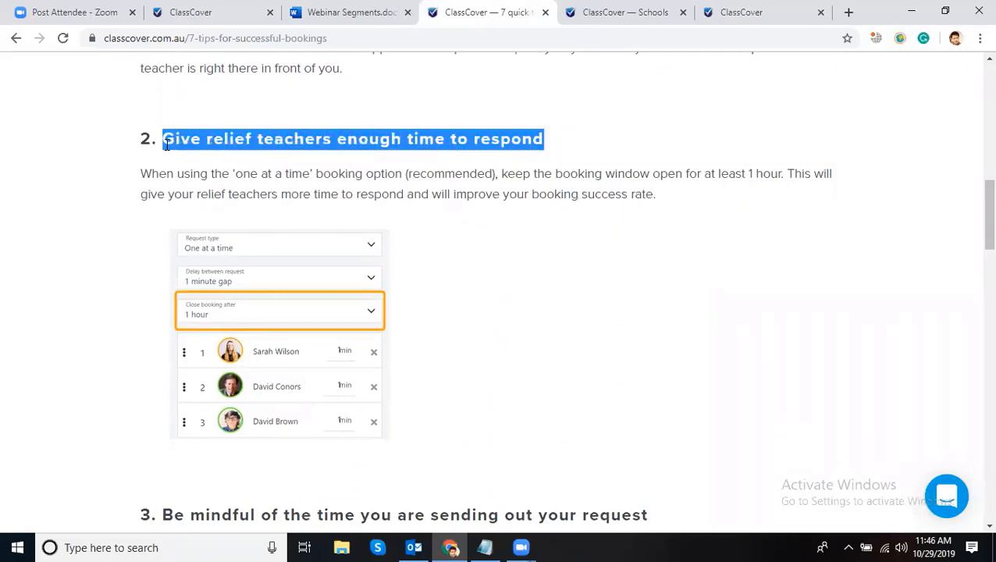
click(378, 192)
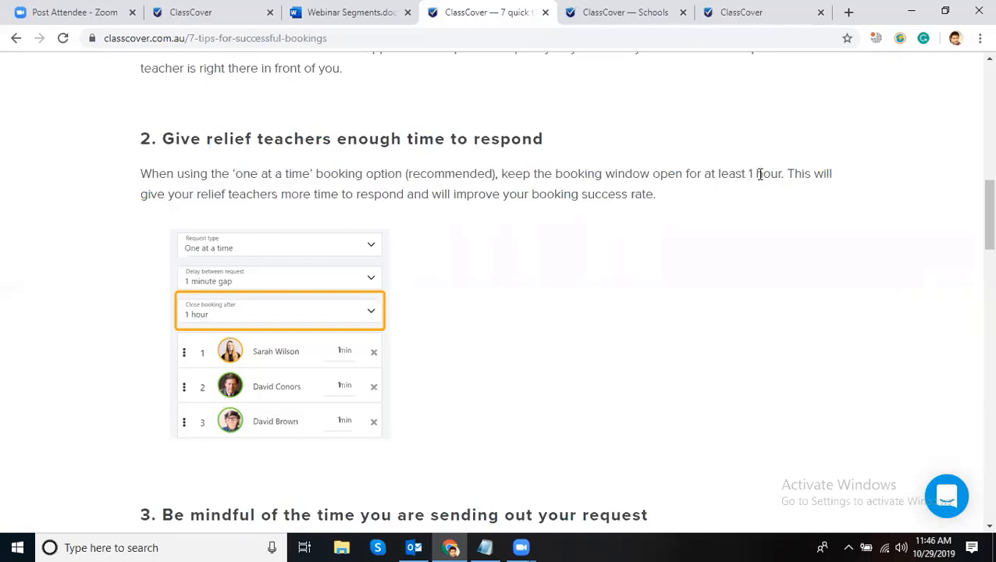
- Note the recommended 1-hour booking window, then return to ClassCover's Book a teacher form
drag(748, 174, 771, 173)
click(826, 206)
click(586, 12)
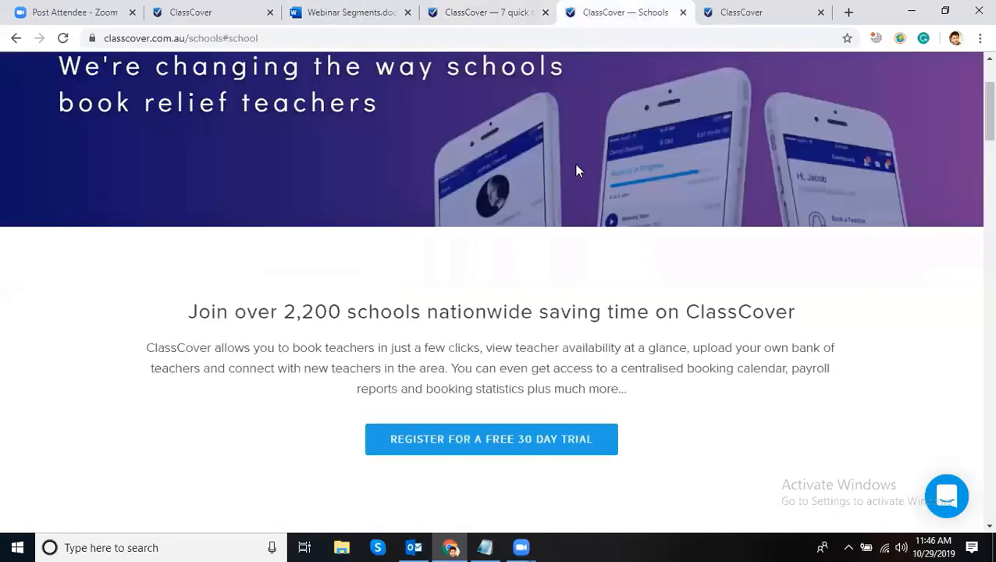
click(769, 11)
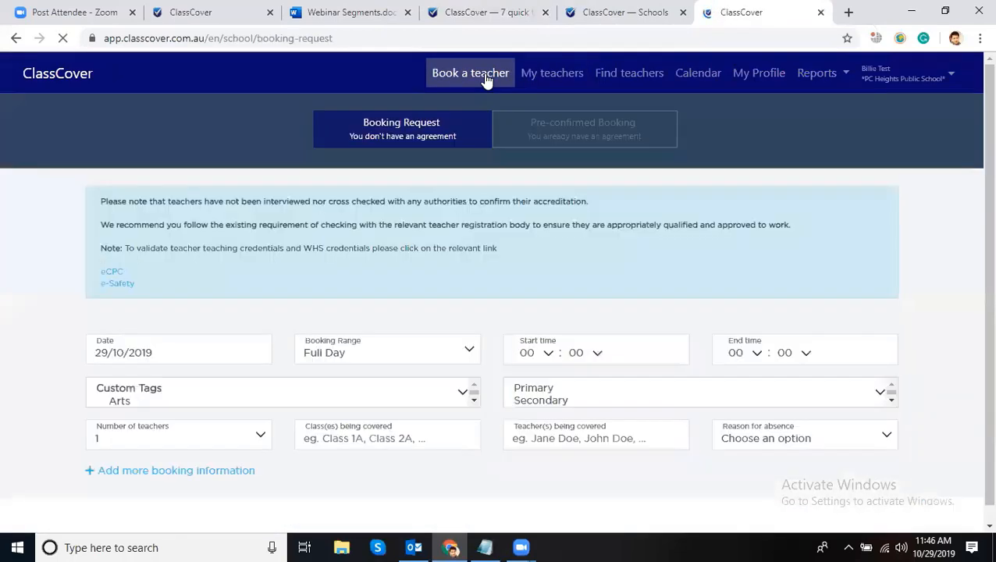
- Change Close booking after from 30 minutes to 3 hours, then view tip 3 of the article
scroll(934, 202, down, 2)
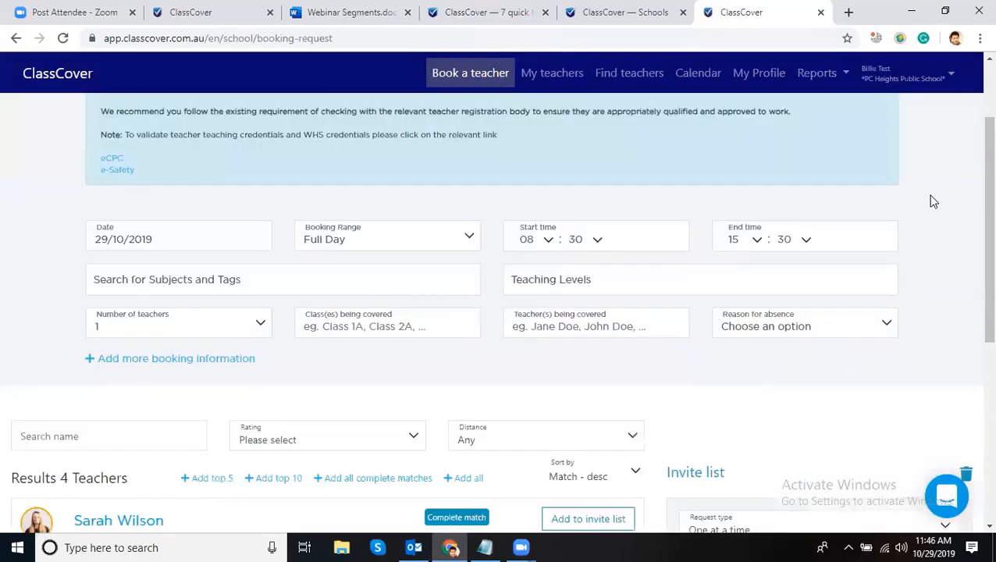
scroll(843, 264, down, 3)
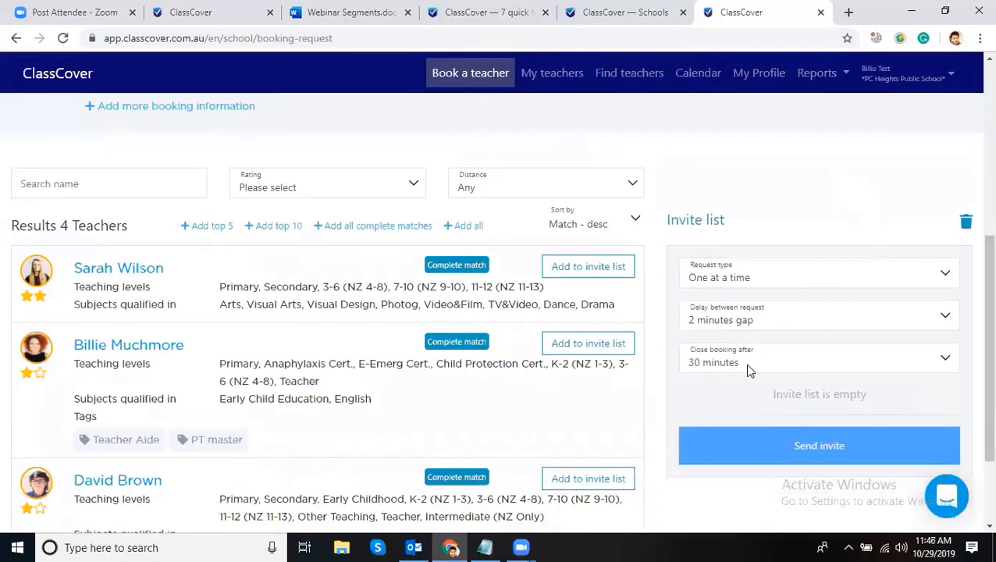
click(742, 363)
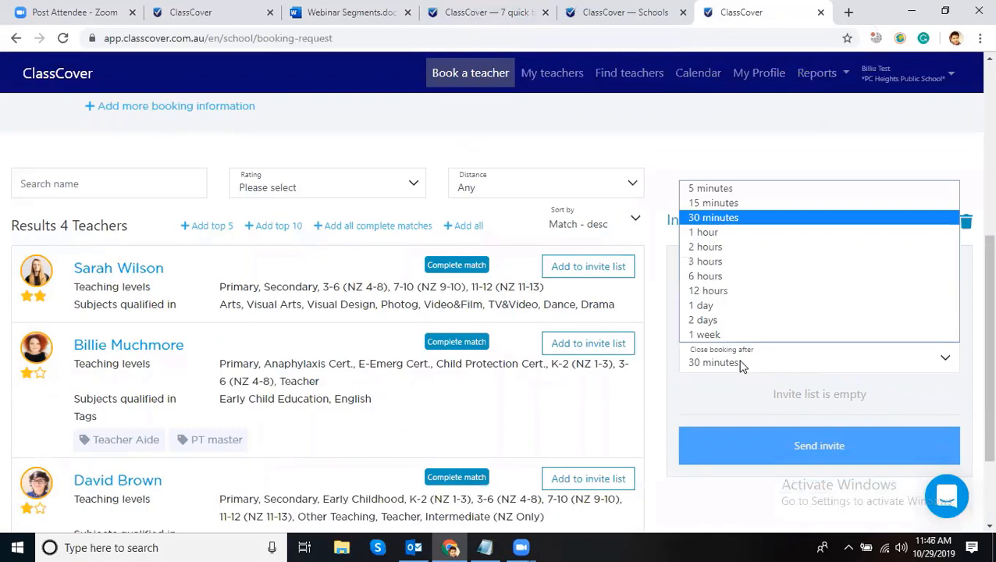
click(742, 364)
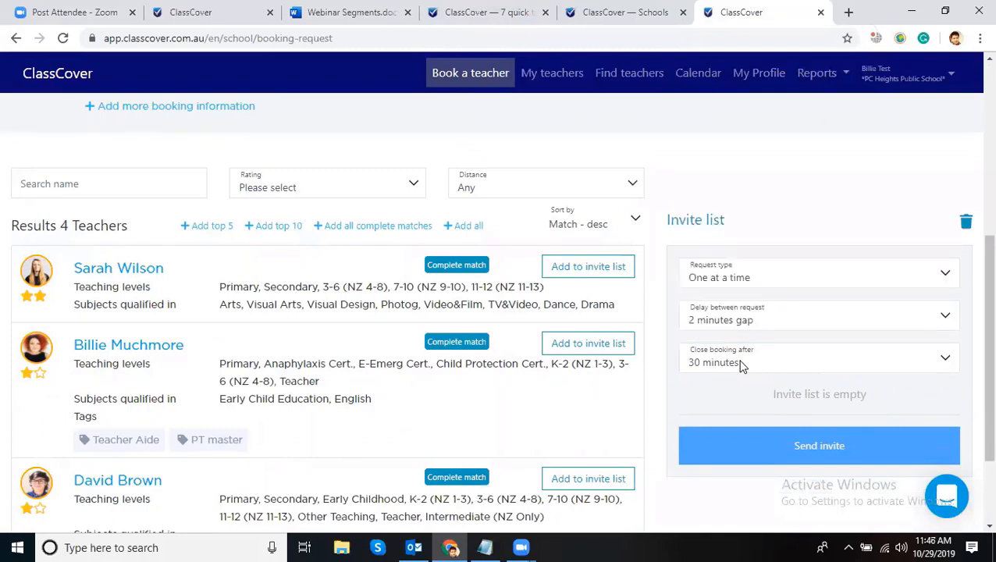
click(742, 364)
click(741, 363)
click(742, 365)
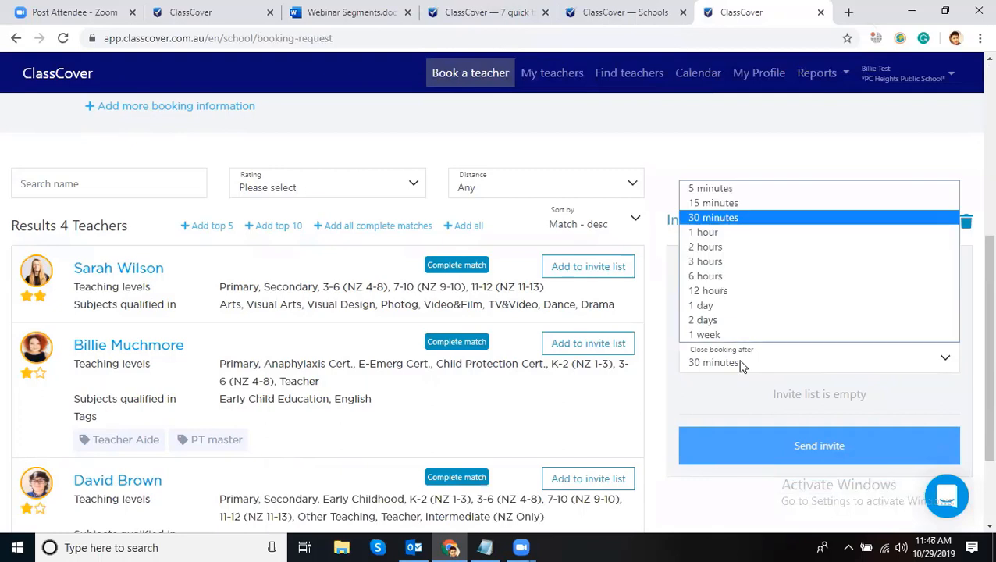
click(720, 261)
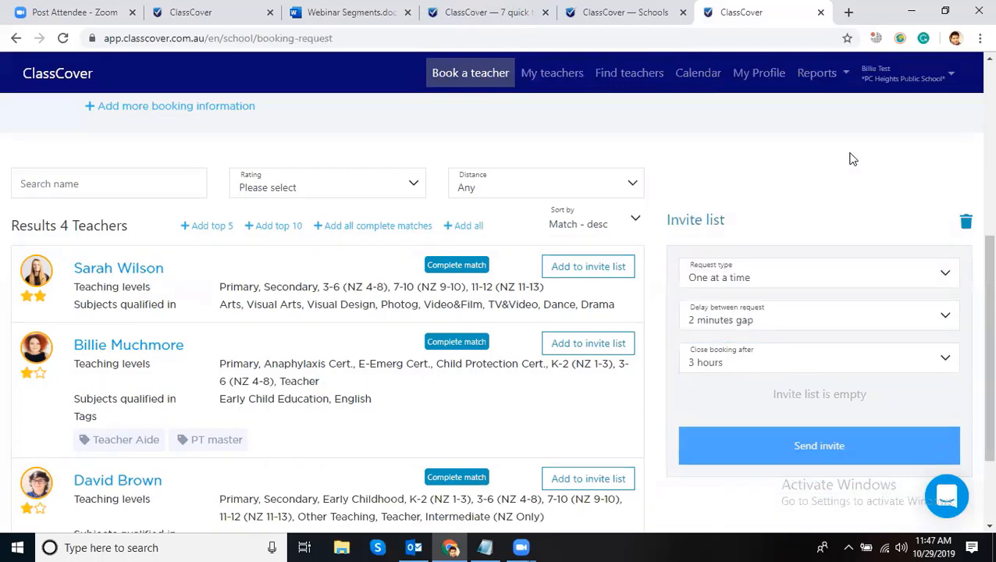
click(745, 366)
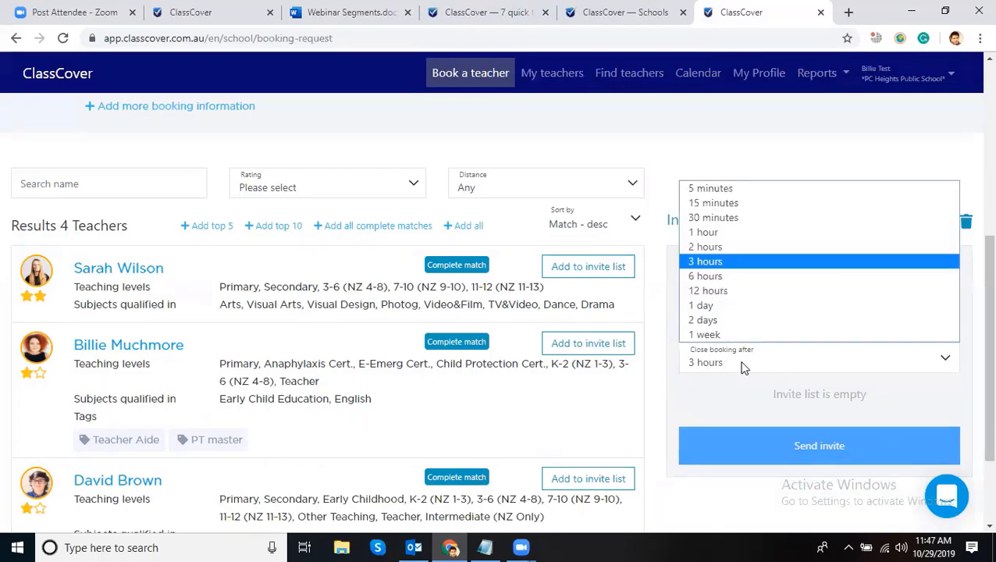
click(731, 266)
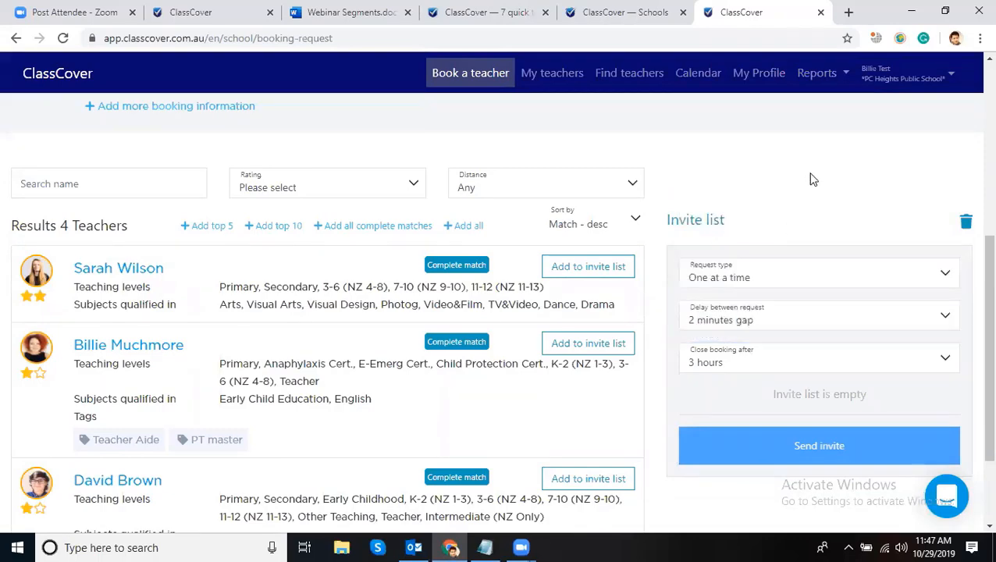
click(516, 13)
scroll(577, 303, down, 5)
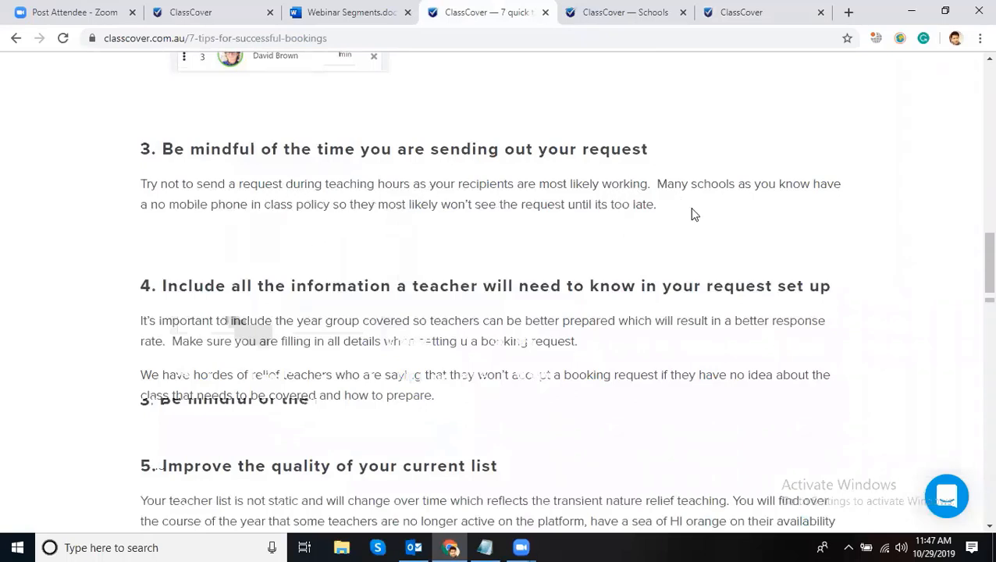
drag(651, 153, 174, 148)
click(239, 184)
drag(411, 184, 326, 187)
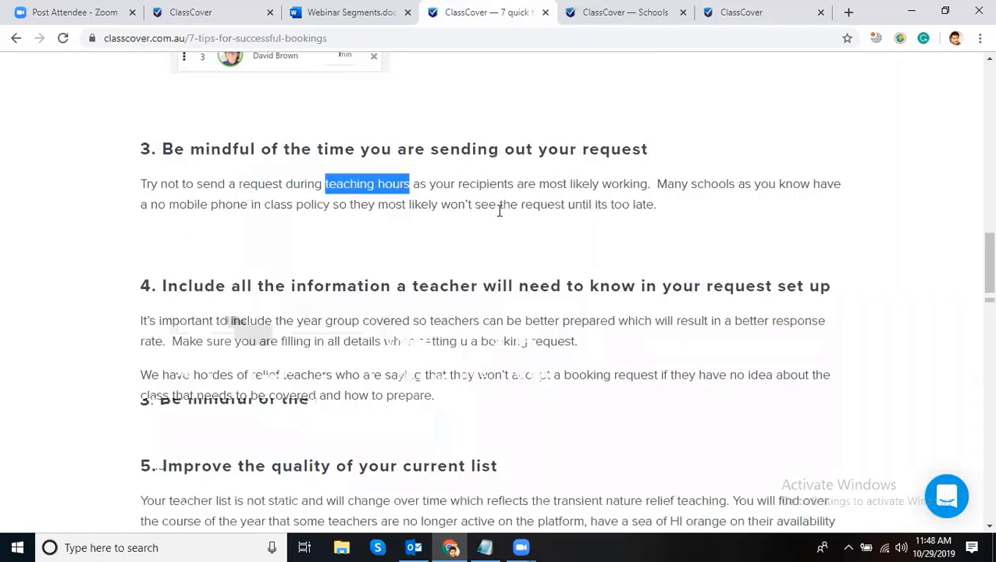
click(669, 209)
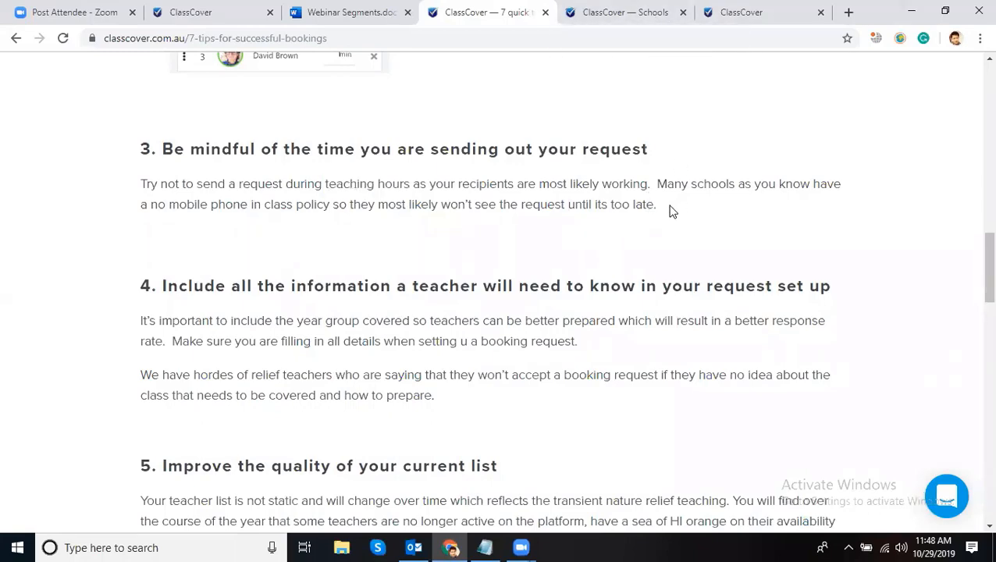
click(632, 12)
click(740, 11)
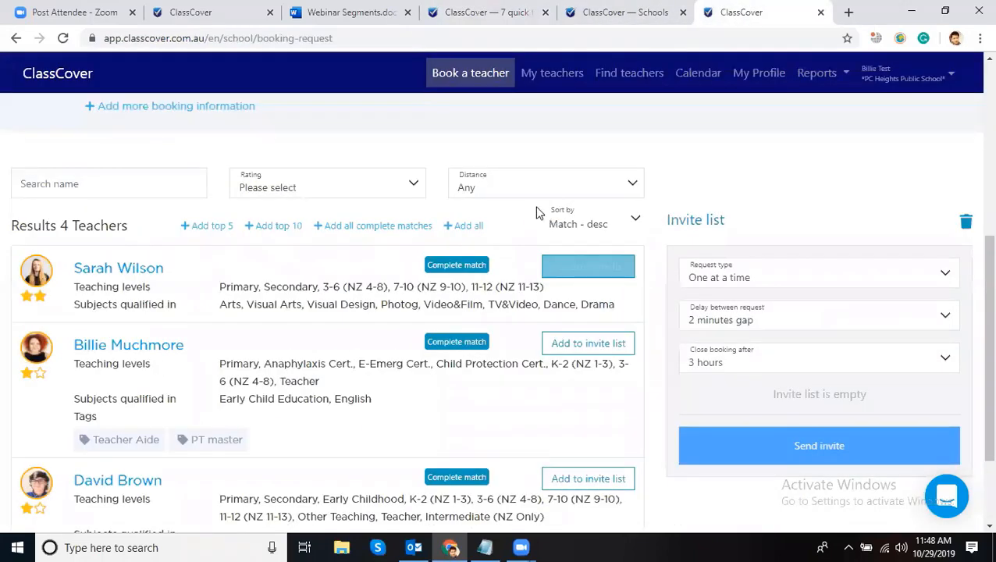
- Reload Book a teacher and show the Pre-confirmed Booking teacher search dated 29/10/2019
scroll(562, 227, up, 5)
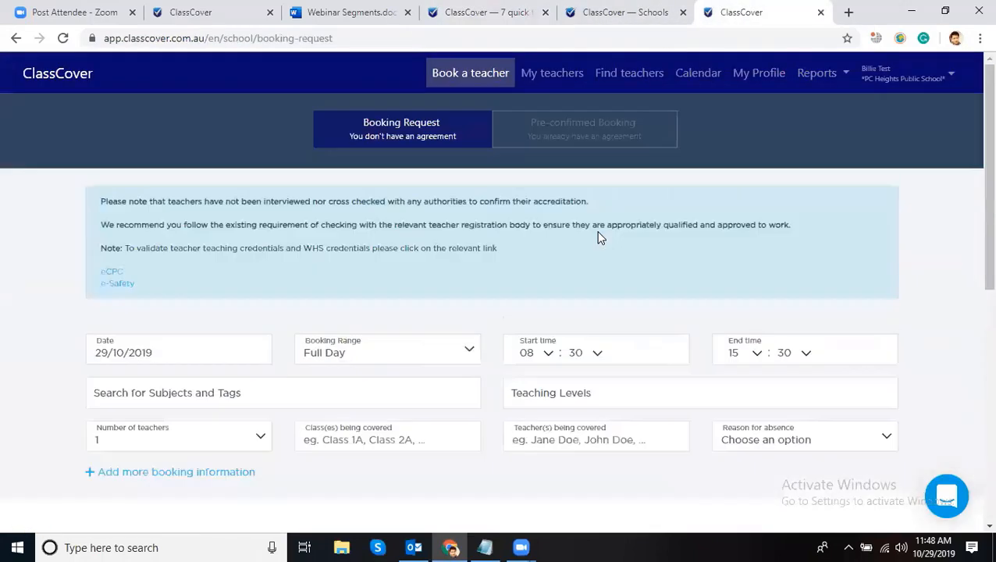
click(473, 74)
click(546, 132)
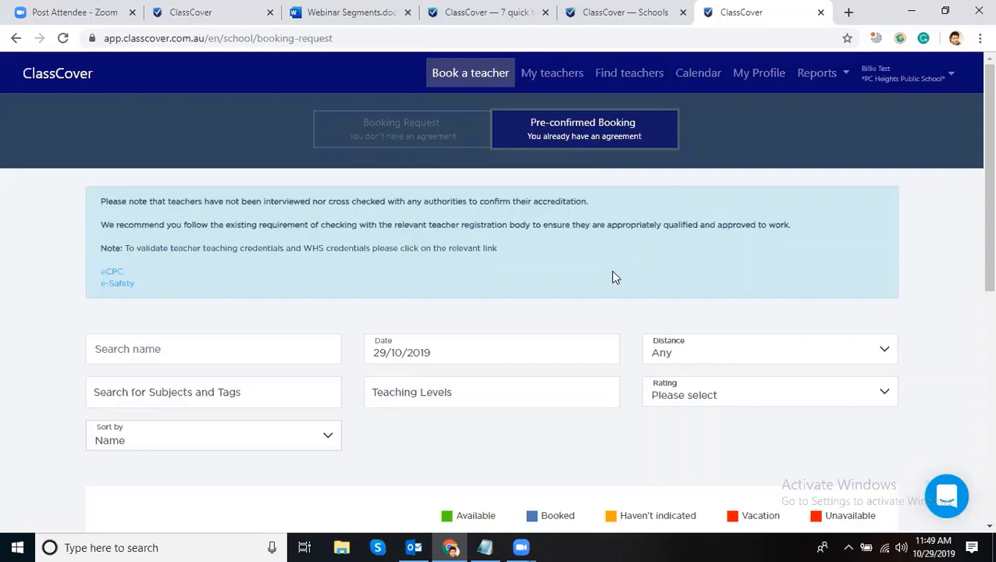
- Return to the Booking Request form for 29/10/2019, Full Day, listing 4 matching teachers
click(388, 143)
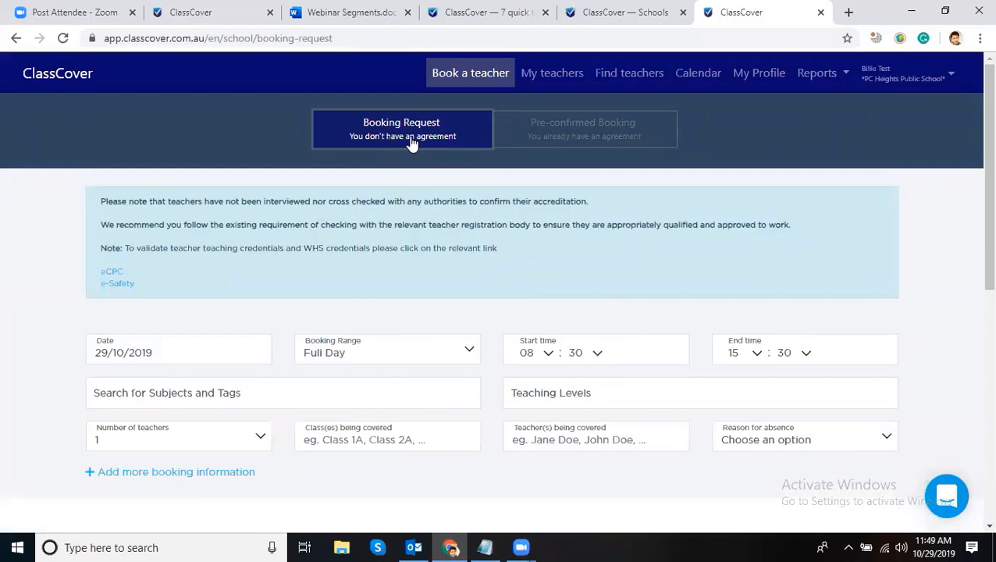
click(544, 138)
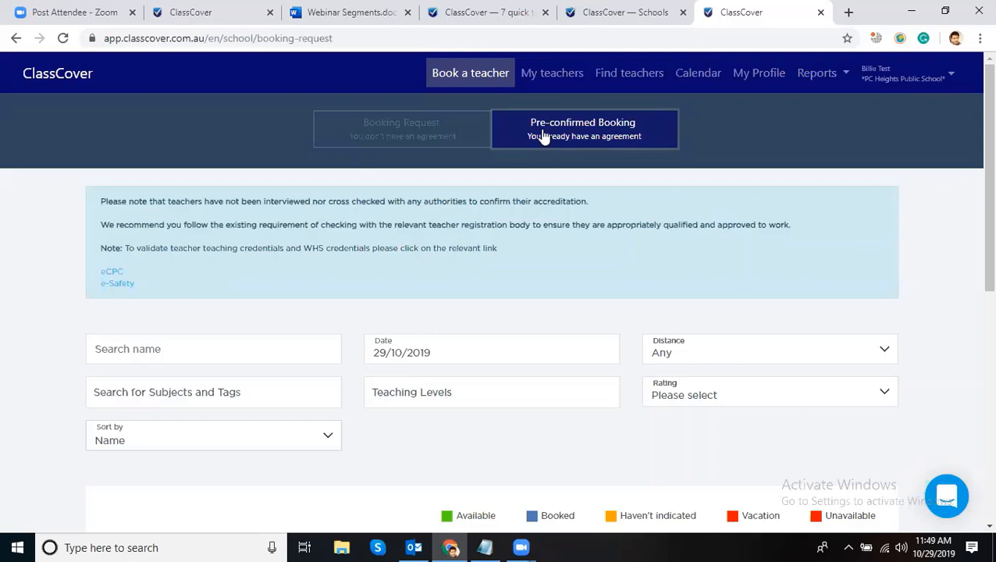
click(402, 139)
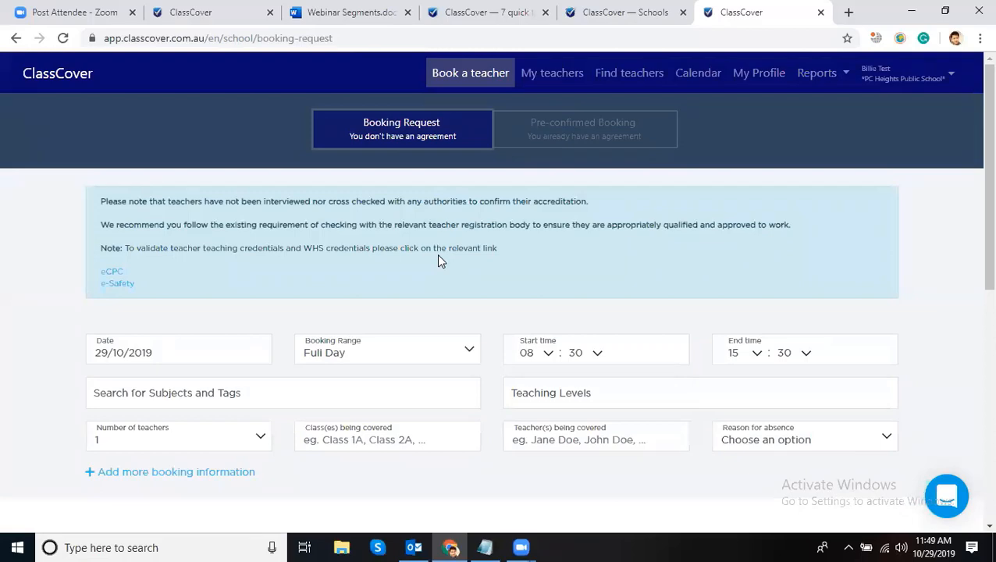
scroll(484, 234, down, 3)
scroll(624, 230, up, 2)
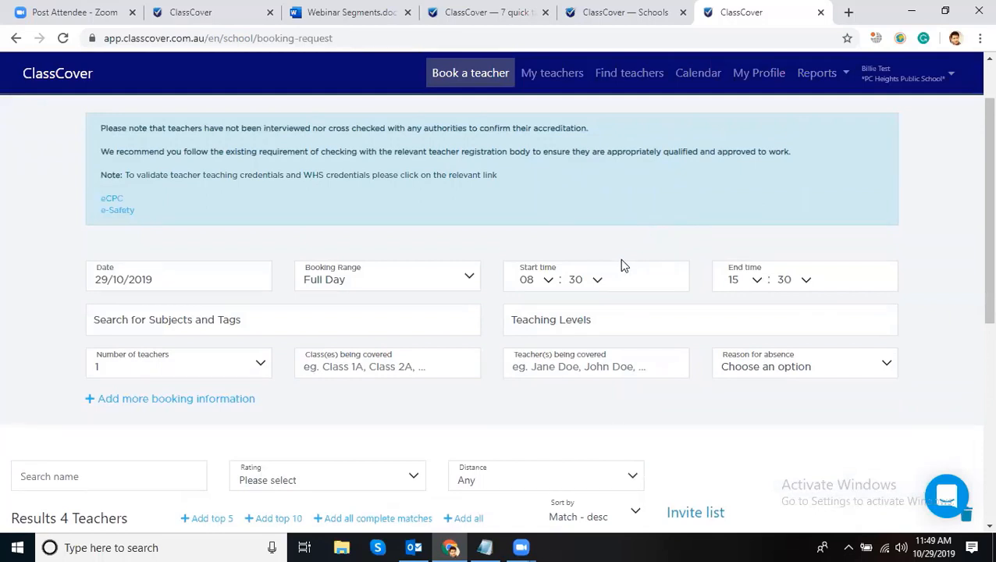
scroll(599, 224, down, 1)
- Pick 30 October 2019 in the Date calendar and leave Booking Range on Full Day
click(181, 204)
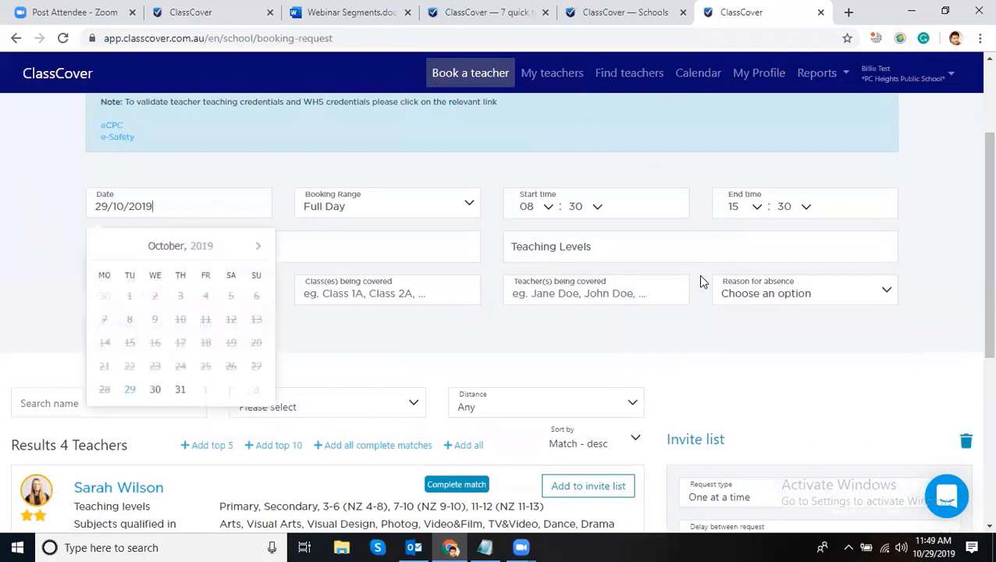
click(955, 208)
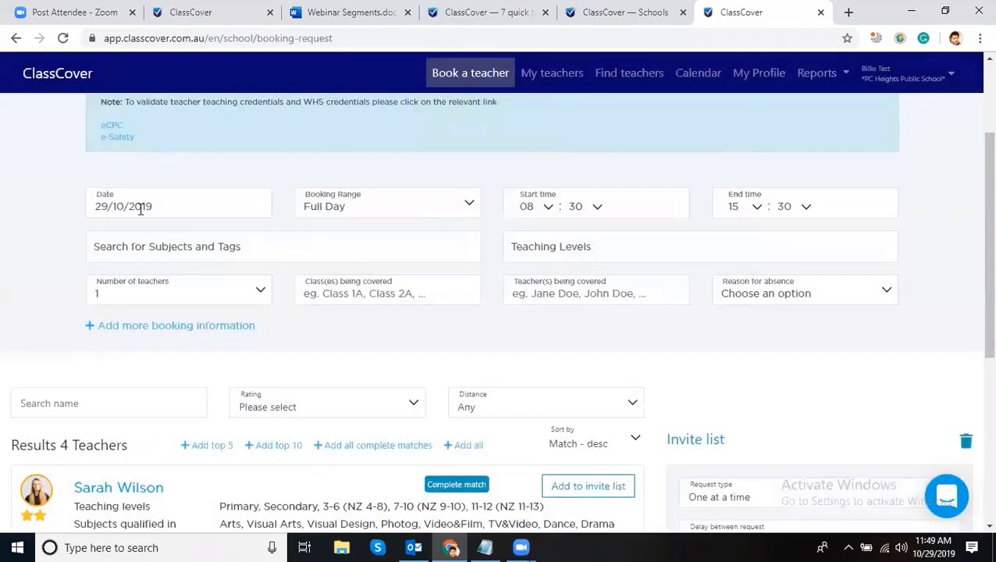
click(141, 209)
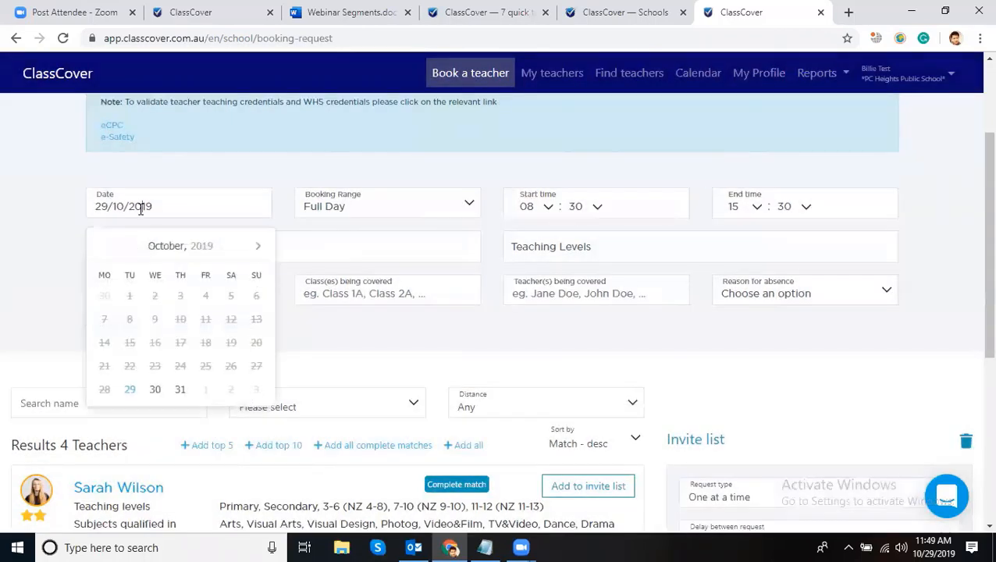
click(156, 393)
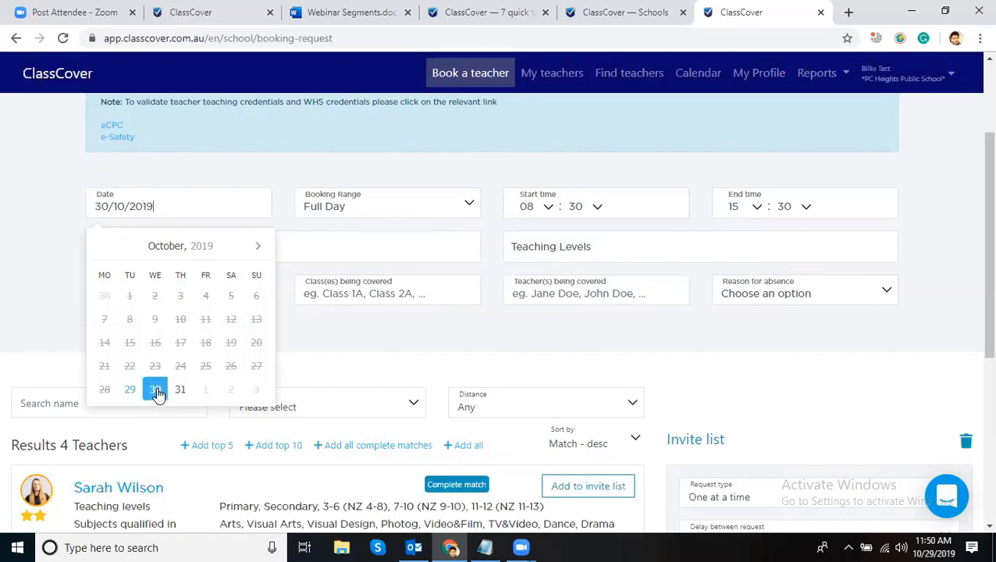
click(63, 205)
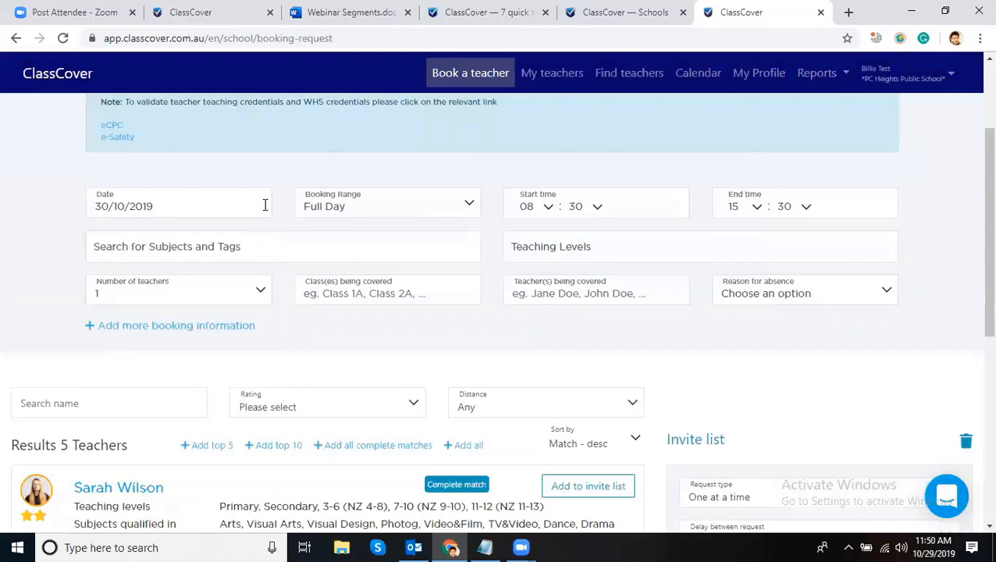
click(375, 200)
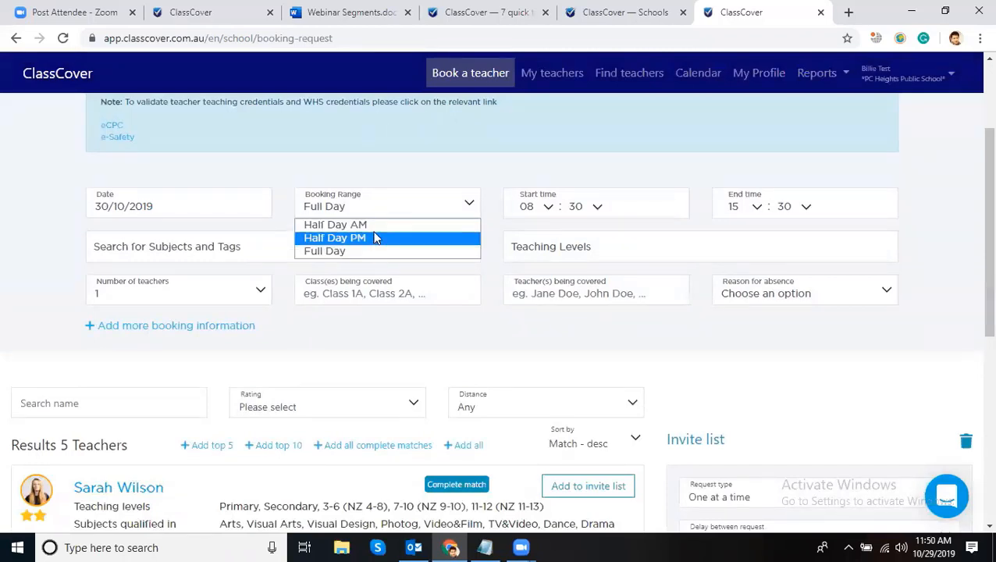
click(346, 253)
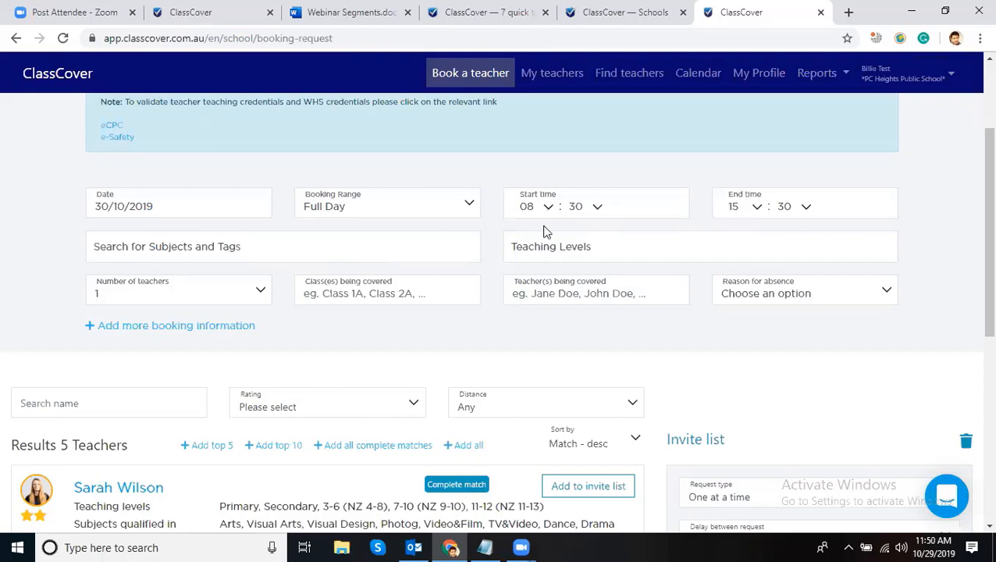
- Browse the subjects and tags list without choosing, then set Teaching Levels to Primary
click(215, 248)
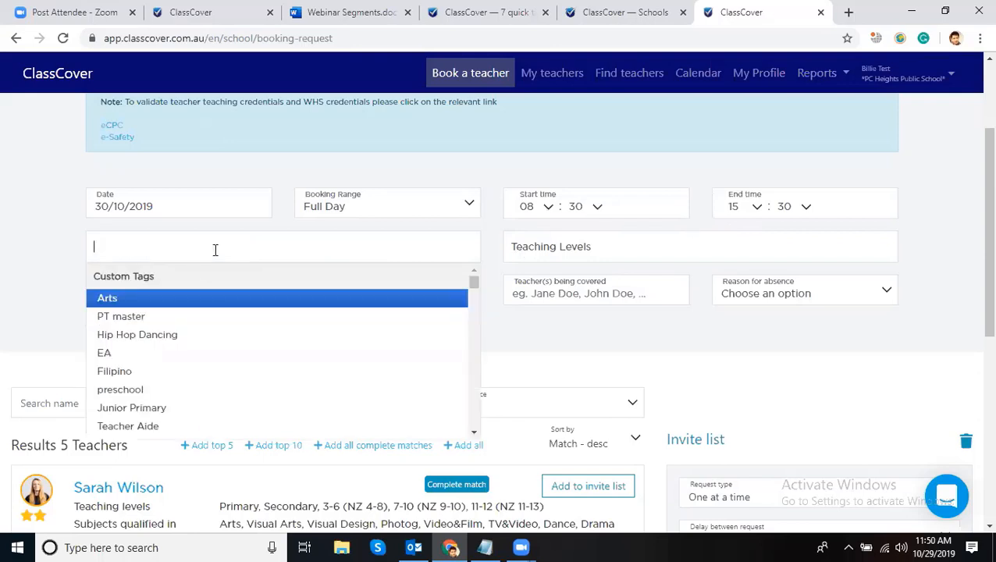
click(124, 246)
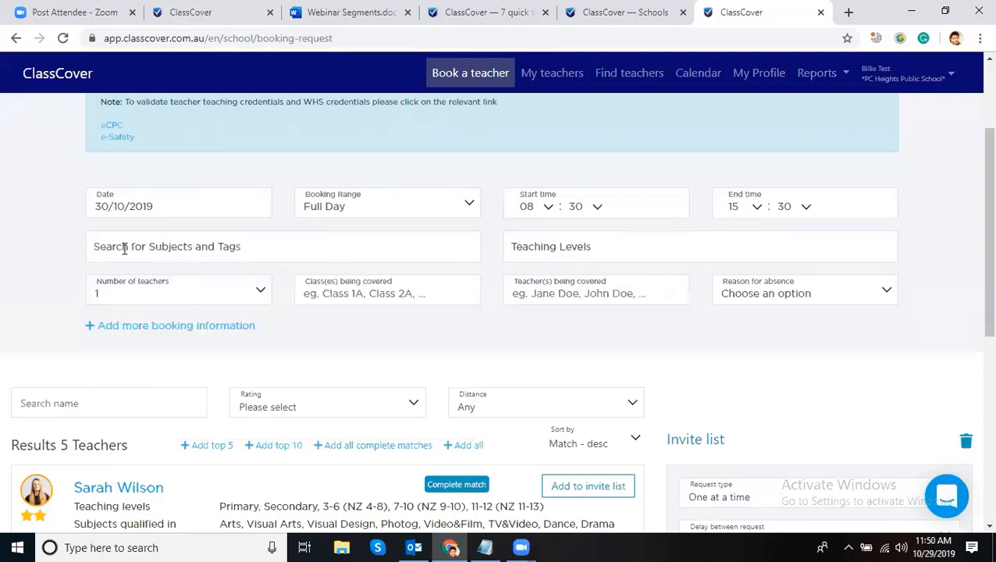
click(124, 247)
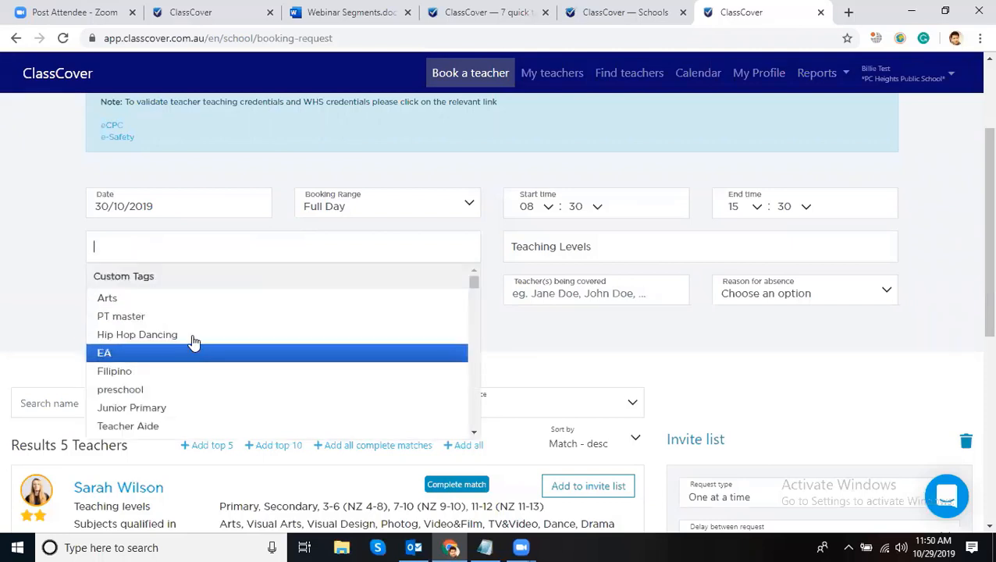
scroll(199, 353, down, 2)
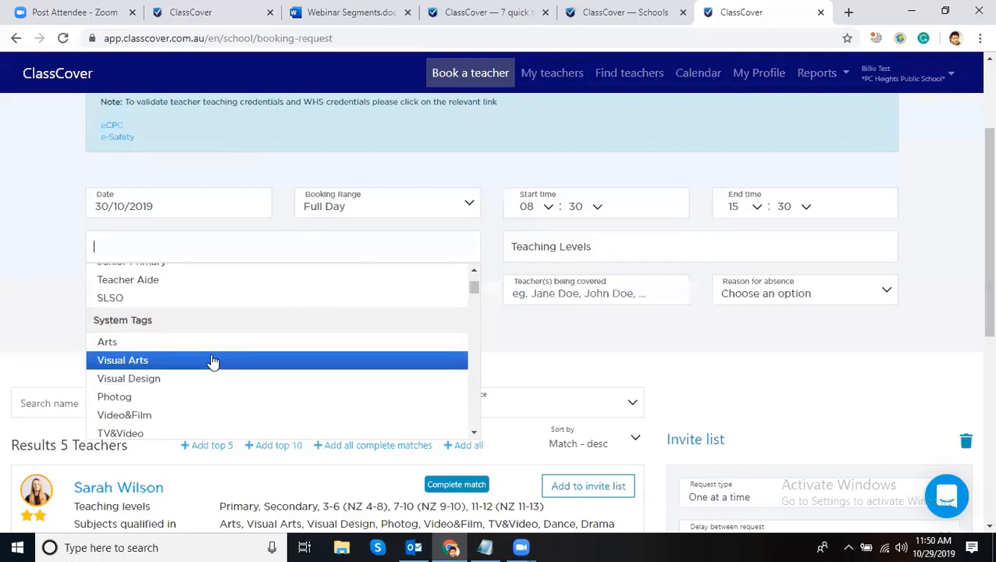
scroll(205, 362, up, 2)
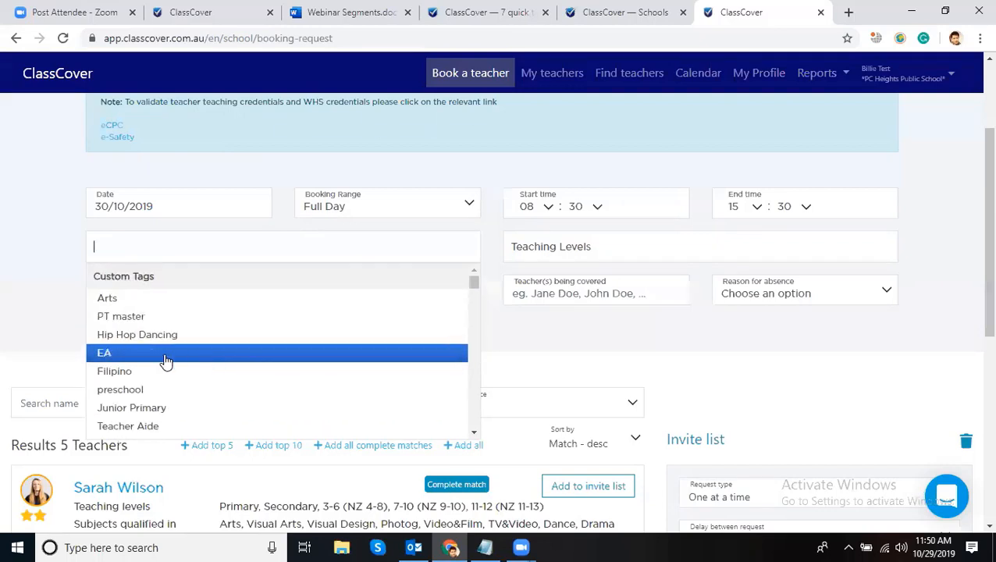
scroll(234, 362, down, 2)
click(48, 261)
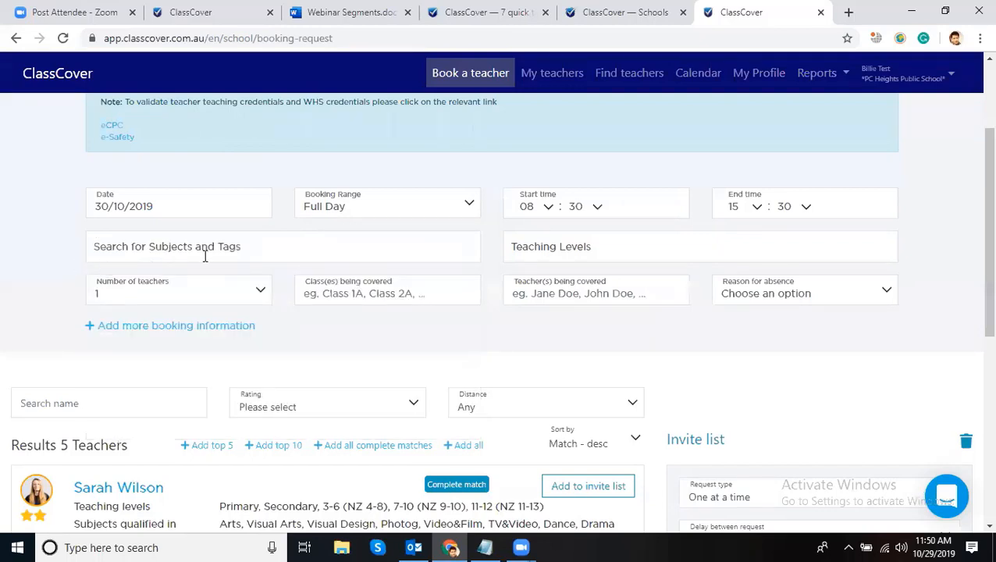
click(231, 250)
scroll(211, 406, down, 3)
click(513, 316)
click(558, 238)
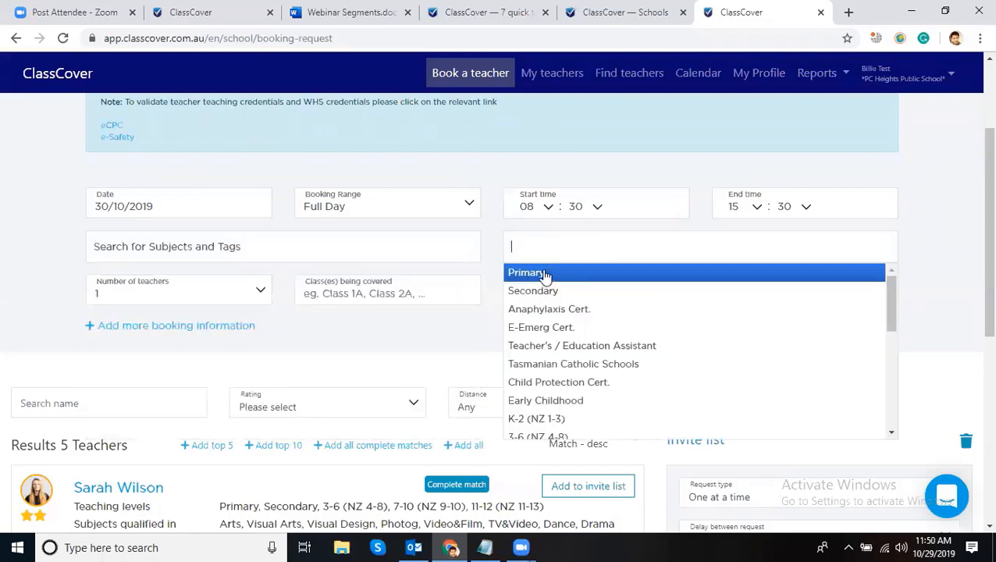
click(545, 275)
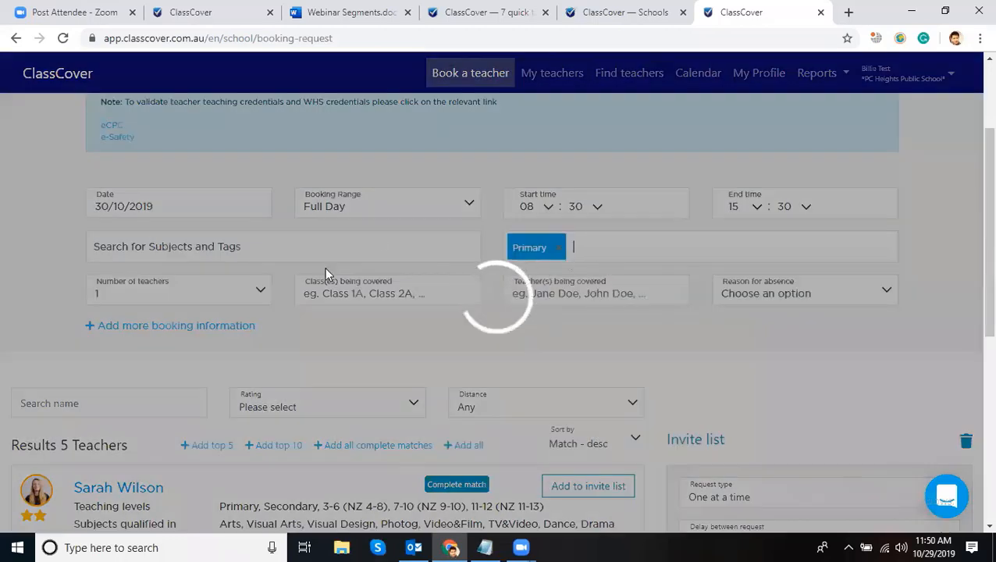
- Keep 1 teacher, enter class A1 and the absent teacher's name, and choose Sick Leave
scroll(207, 339, down, 1)
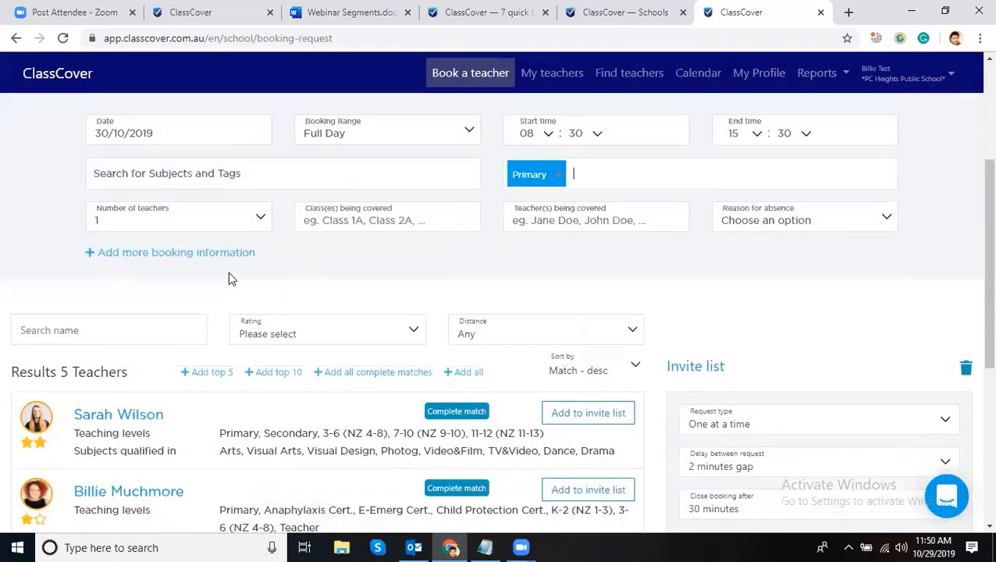
click(111, 224)
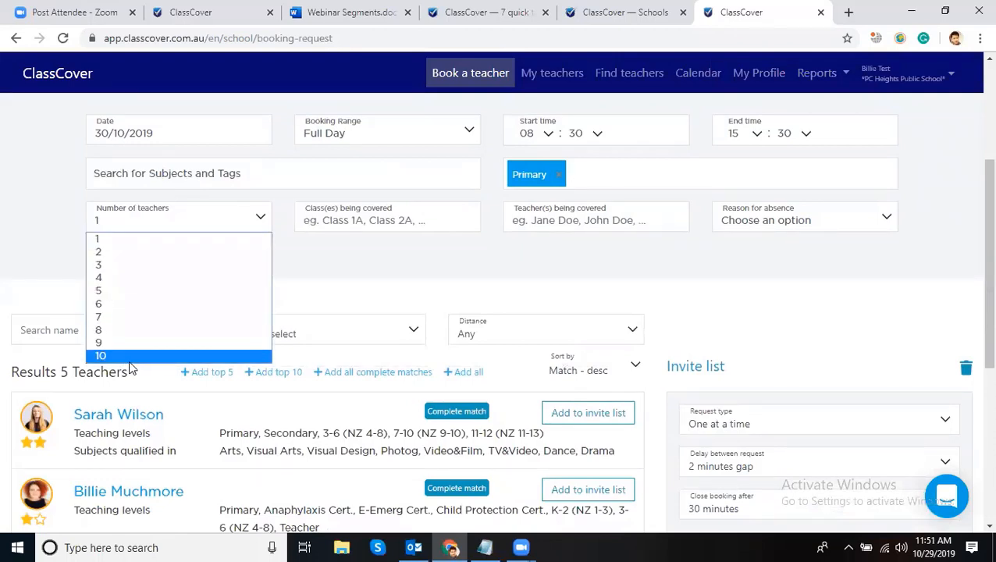
click(133, 240)
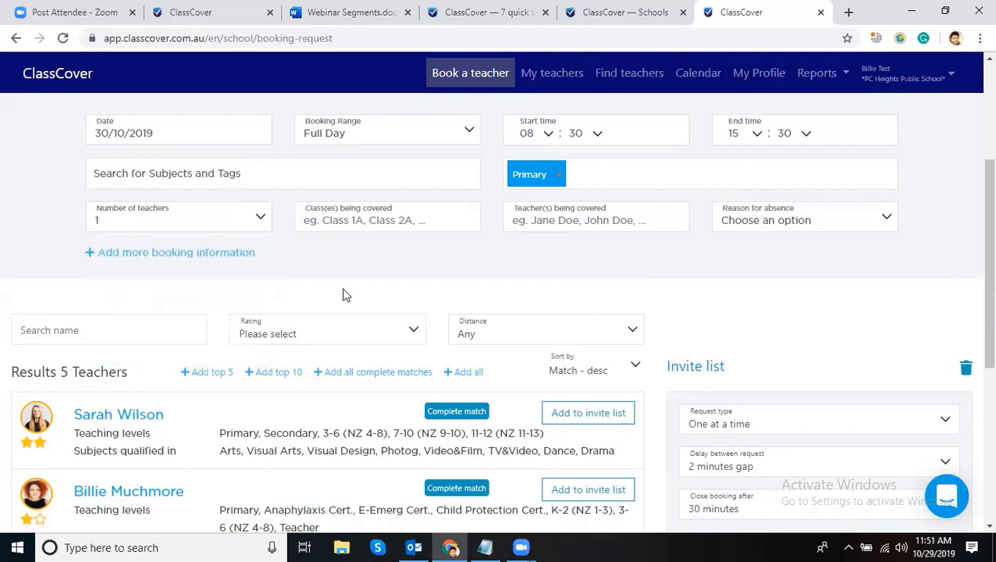
click(356, 222)
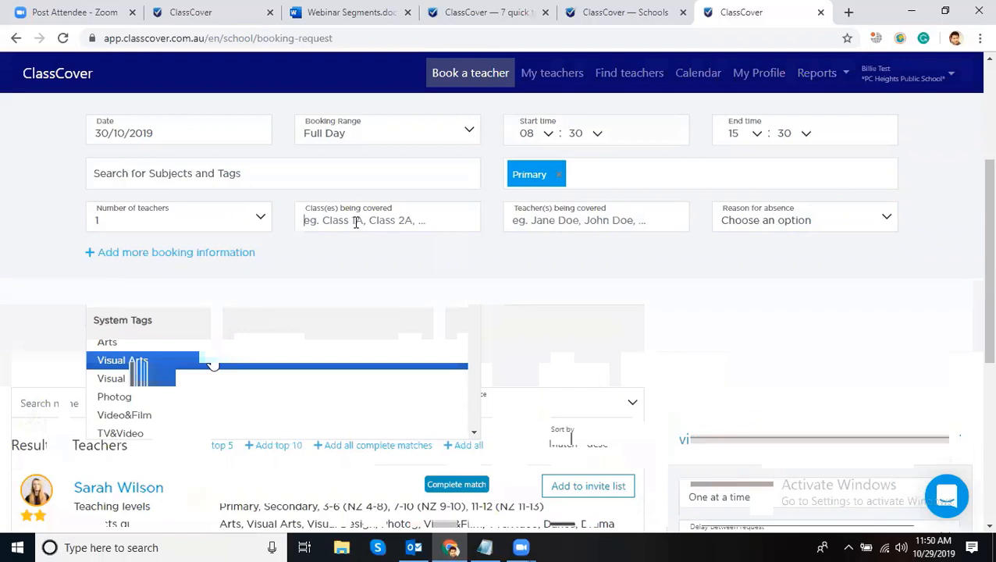
text(A)
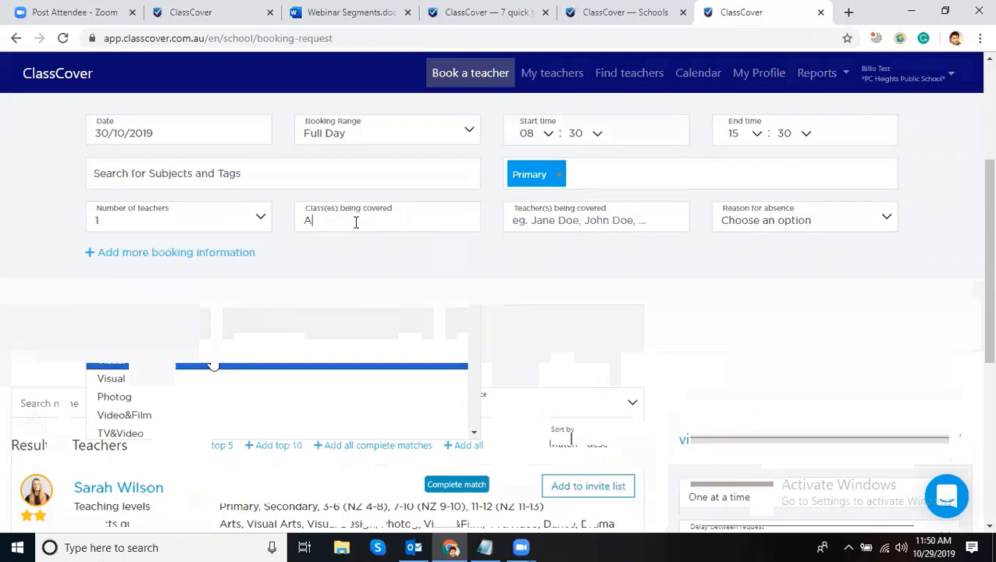
text(1)
click(597, 221)
text(d)
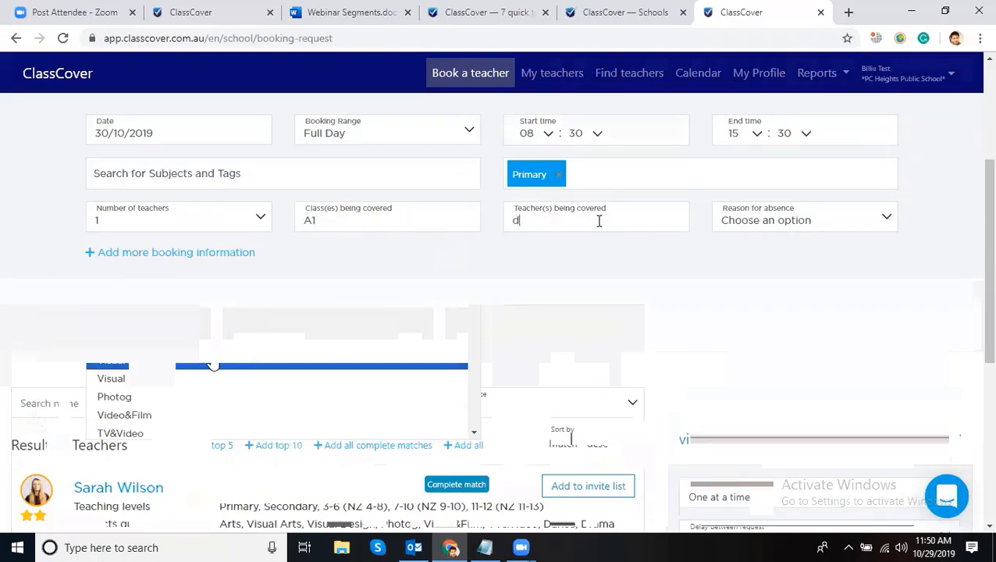
key(BackSpace)
text(Jane Smith)
click(819, 219)
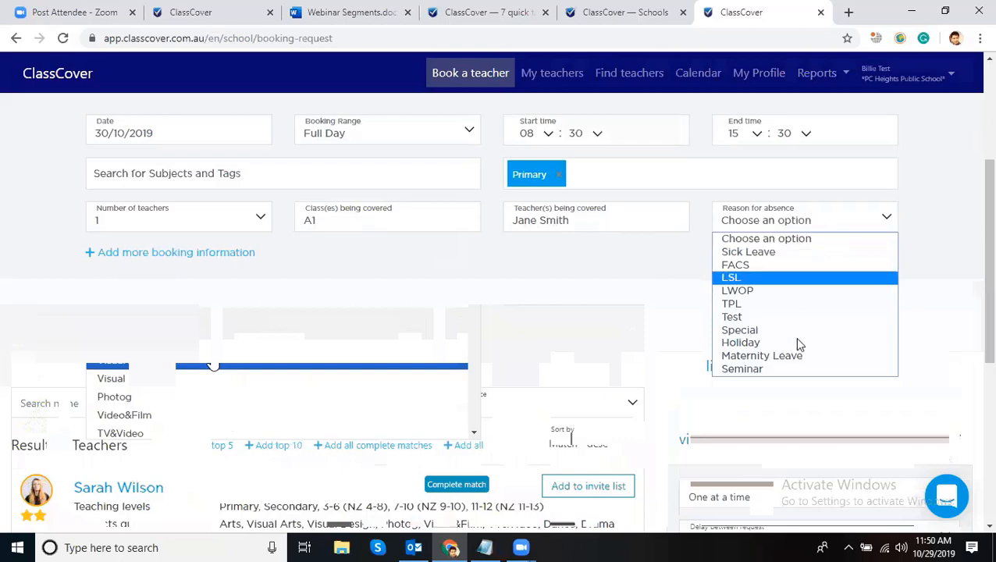
click(764, 251)
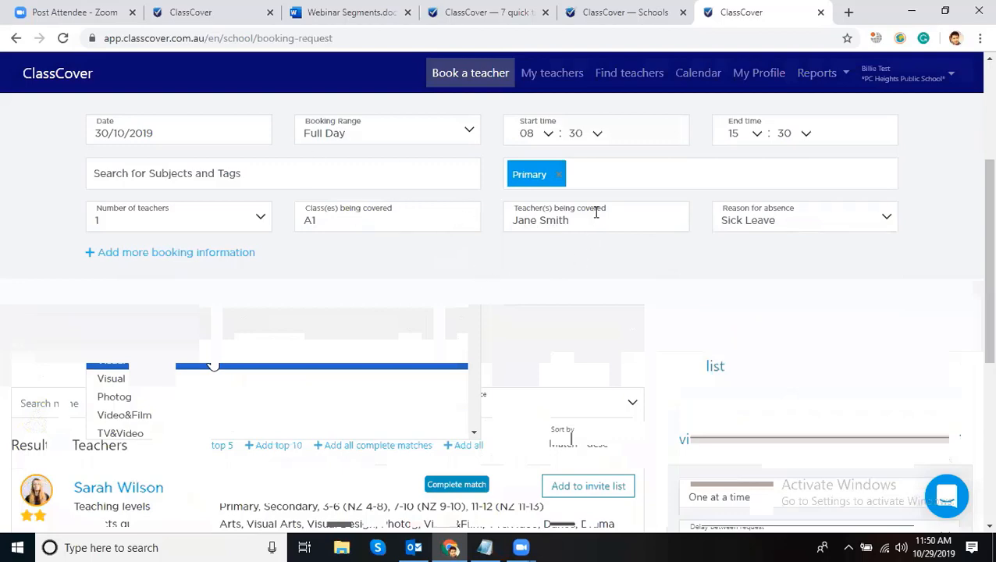
scroll(387, 231, down, 2)
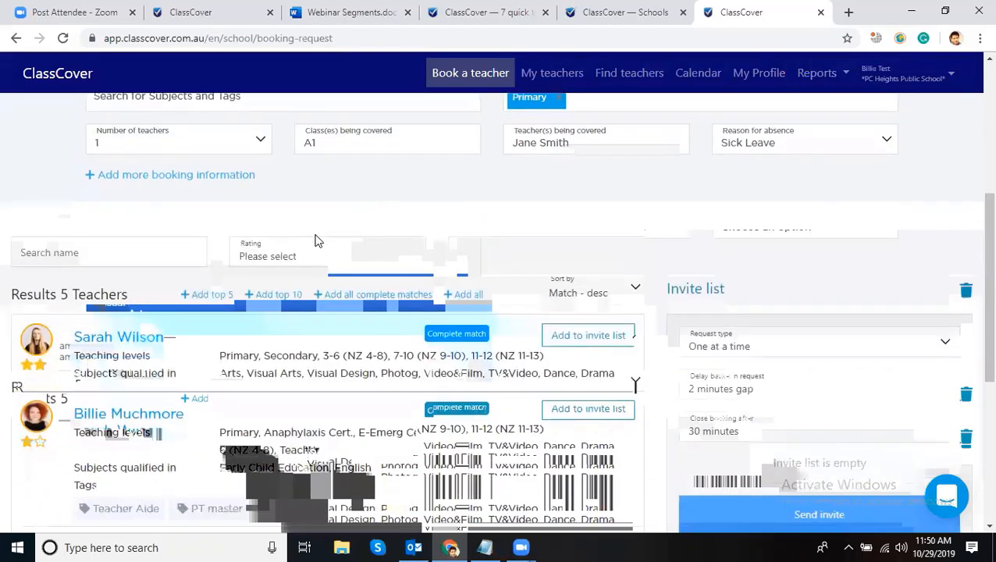
- Add the first three matching teachers to the invite list one by one
scroll(316, 242, down, 2)
scroll(375, 250, up, 1)
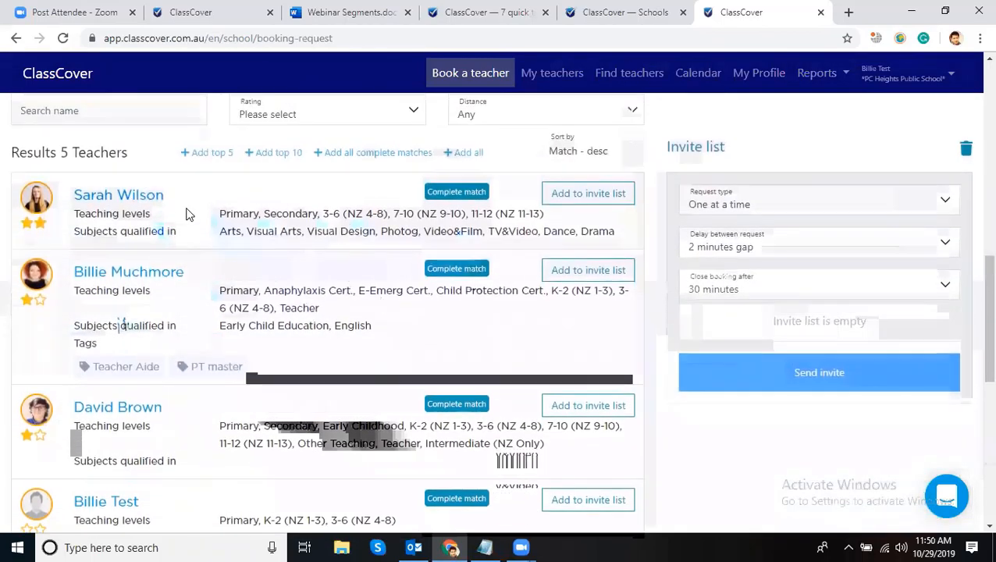
scroll(320, 327, up, 2)
scroll(330, 327, down, 2)
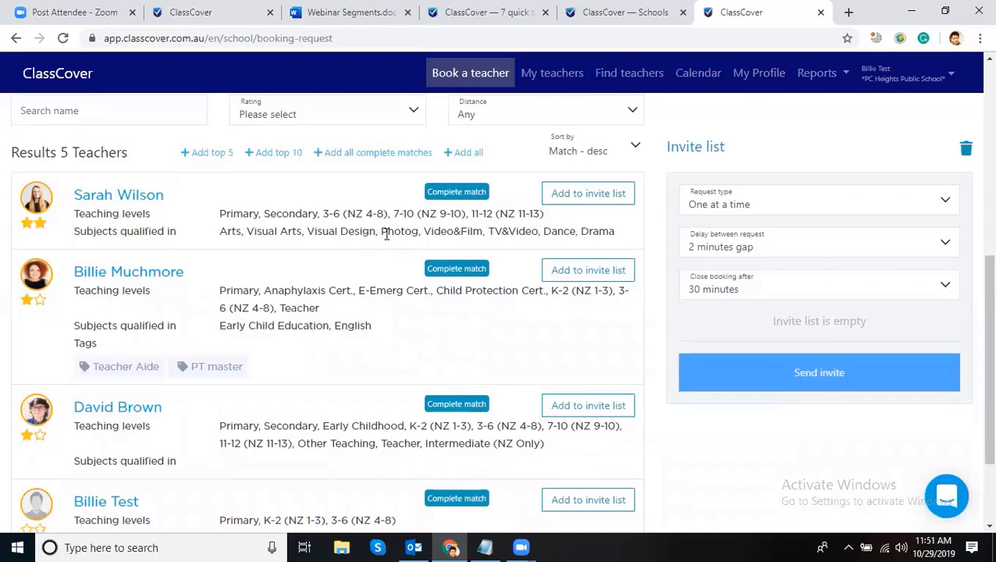
click(597, 205)
click(589, 273)
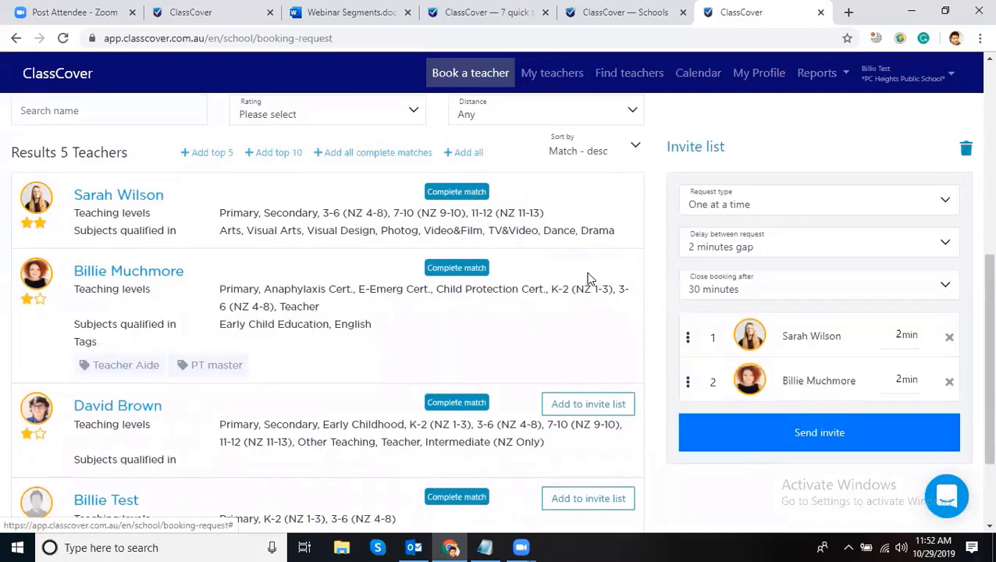
scroll(812, 250, down, 1)
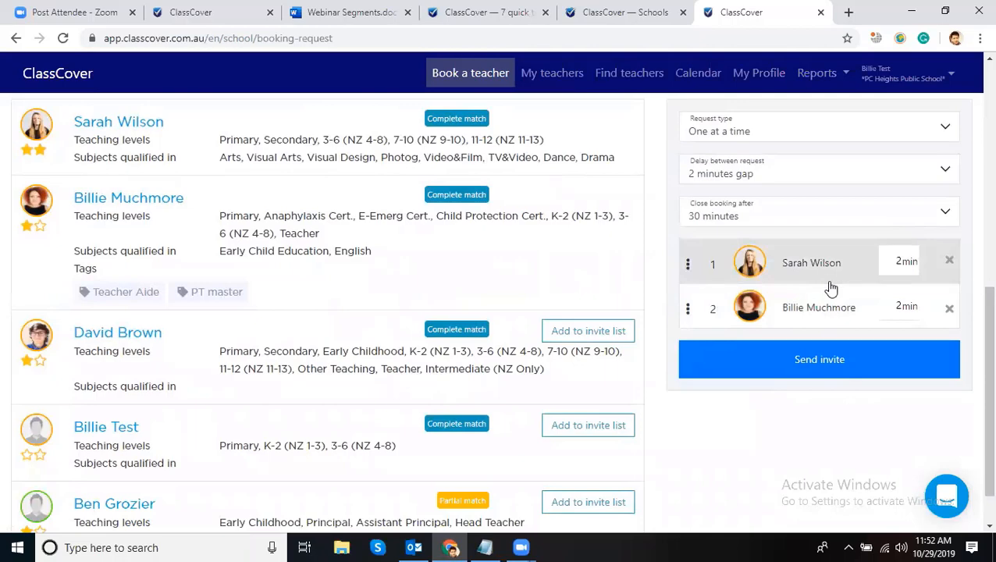
click(589, 331)
- Batch-add the top matches with Add top 10, then add the remaining partial-match teacher
scroll(602, 312, up, 2)
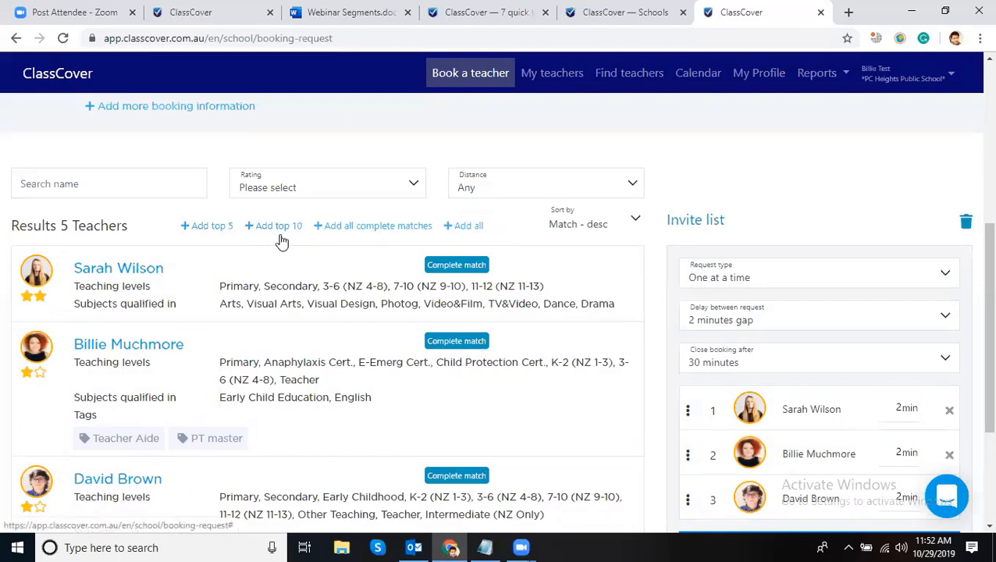
click(370, 227)
click(778, 198)
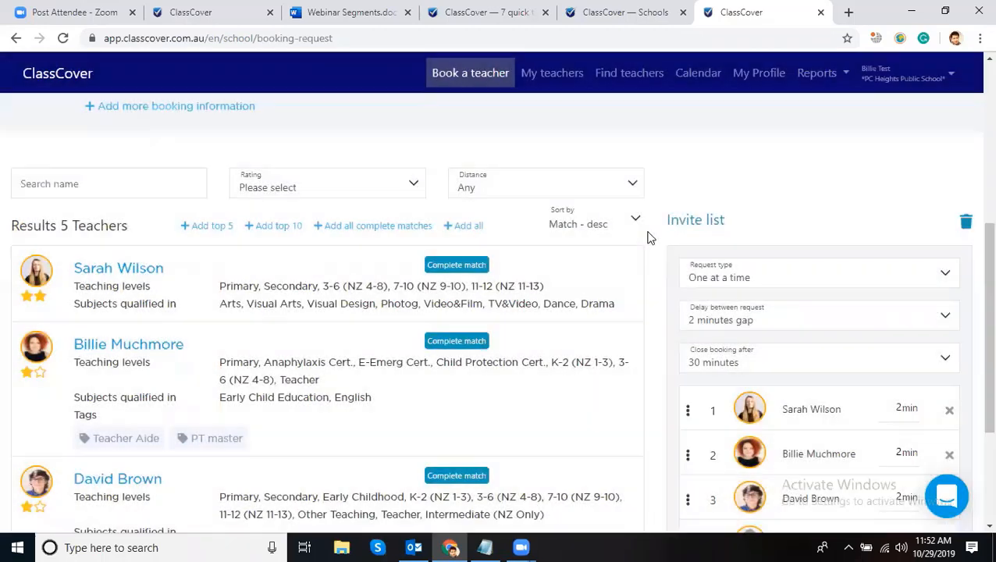
scroll(850, 298, down, 2)
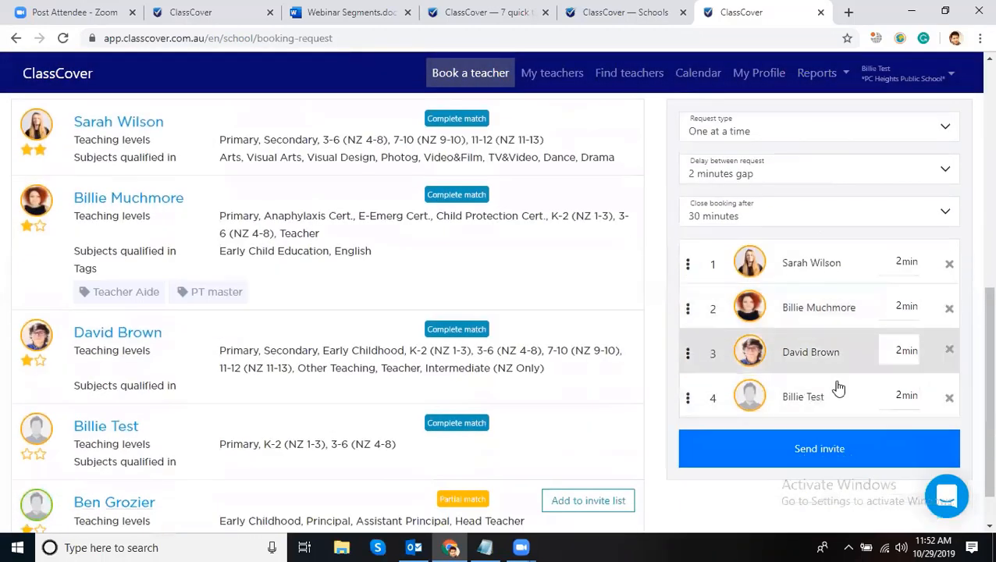
scroll(587, 302, down, 1)
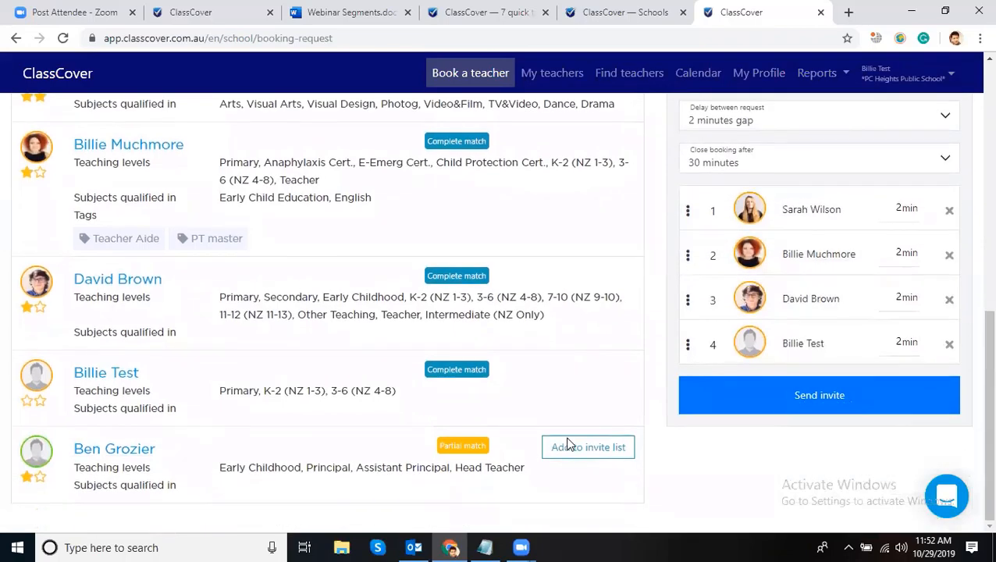
click(571, 443)
scroll(617, 367, up, 1)
scroll(617, 368, up, 3)
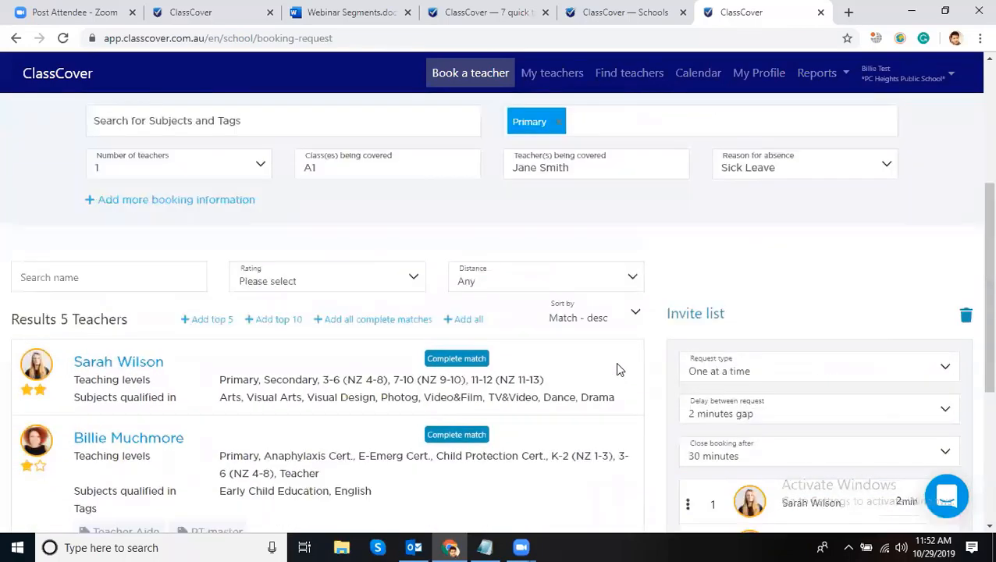
scroll(617, 368, up, 1)
scroll(614, 356, down, 4)
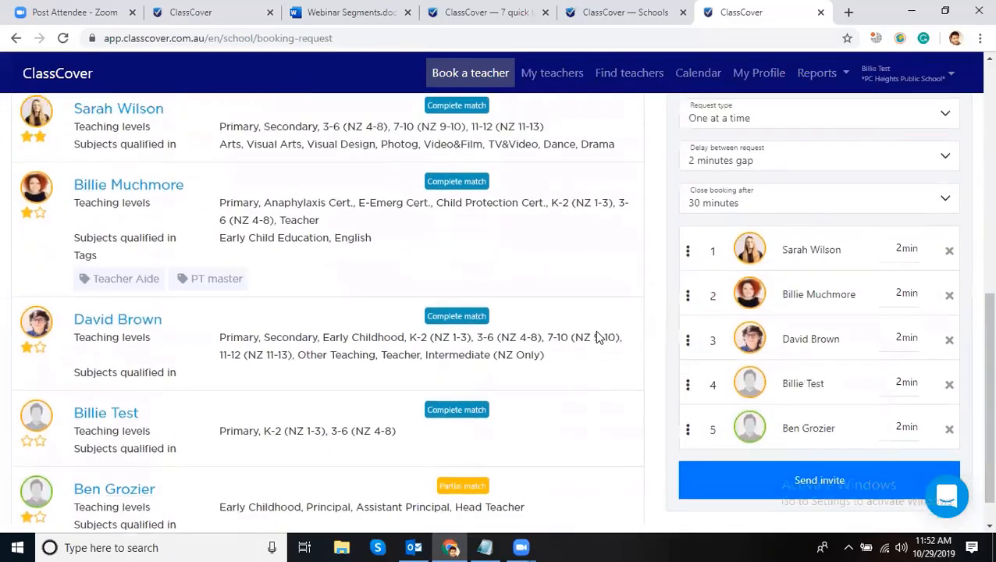
scroll(595, 330, up, 1)
scroll(582, 285, down, 1)
scroll(522, 257, up, 2)
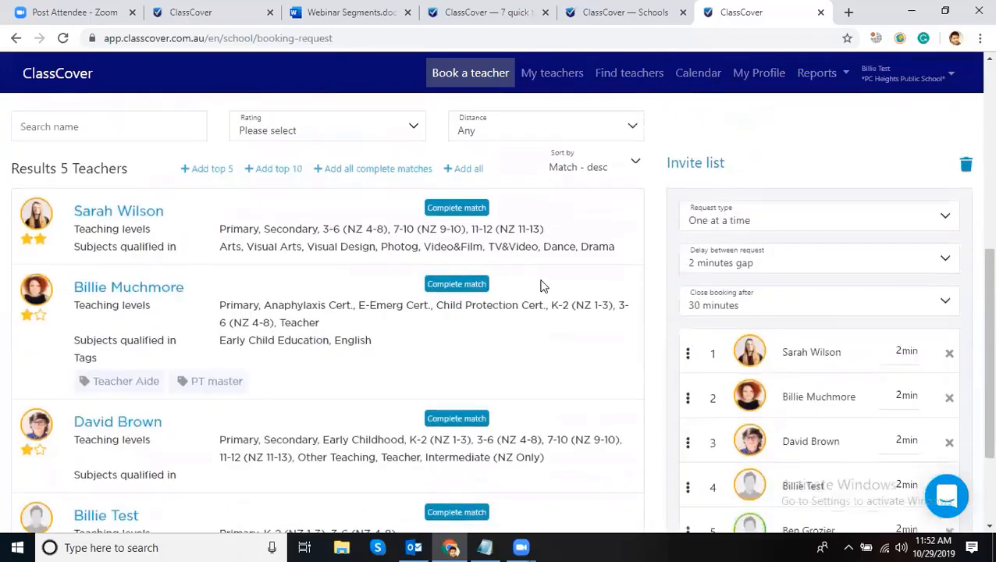
scroll(544, 285, down, 1)
scroll(702, 331, down, 1)
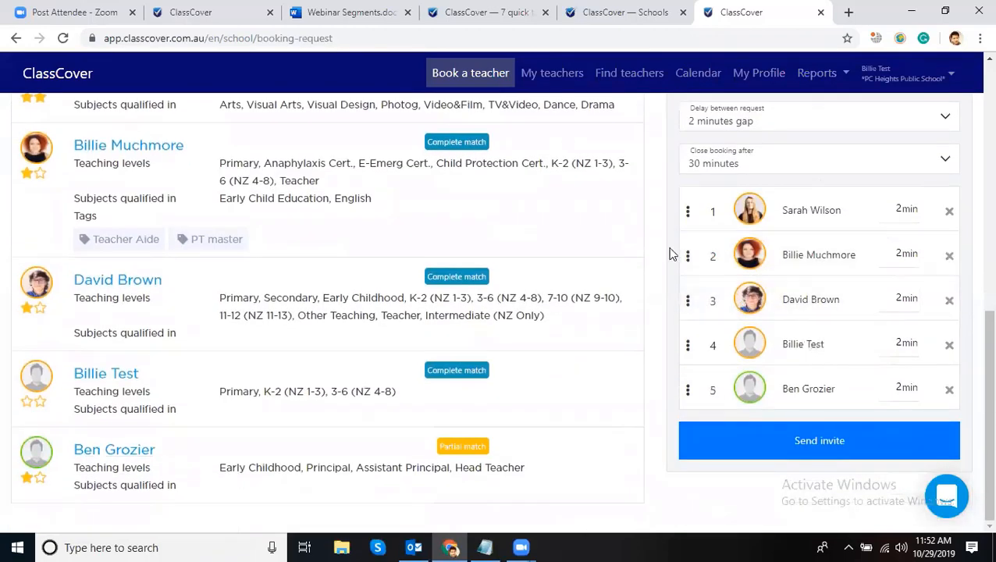
scroll(683, 258, up, 1)
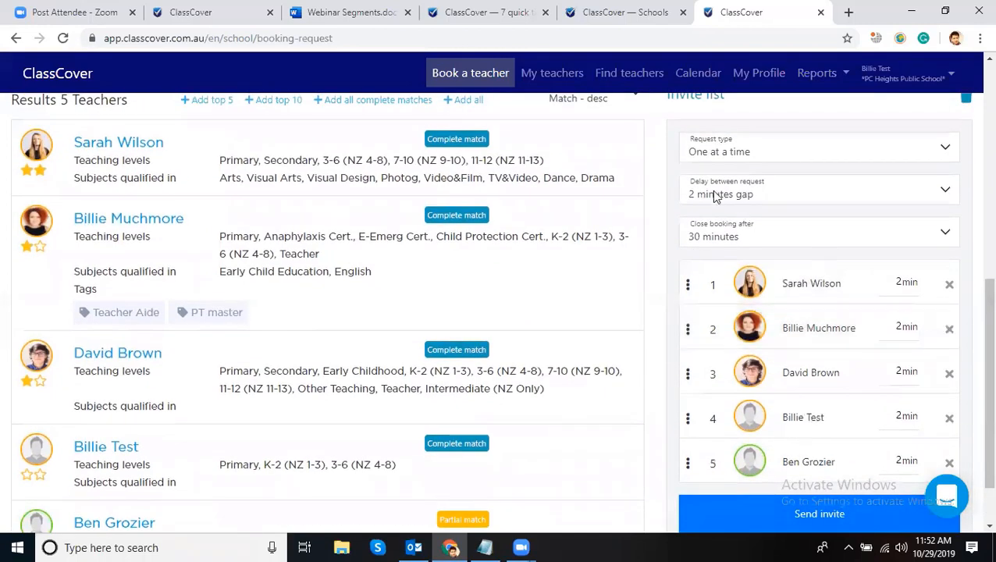
- Set the Request type to contact all invited teachers at once
click(781, 155)
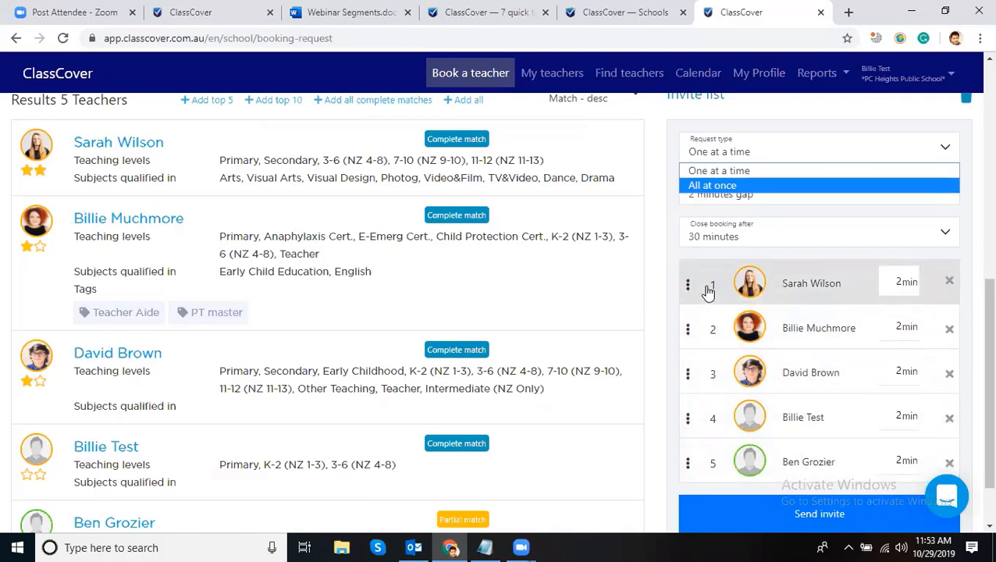
click(727, 187)
click(742, 155)
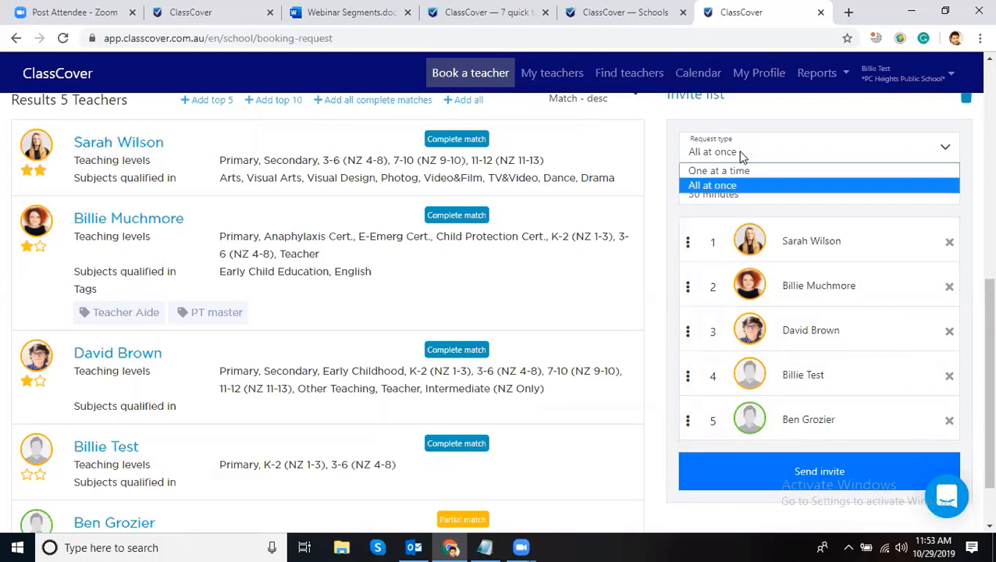
click(731, 154)
click(734, 155)
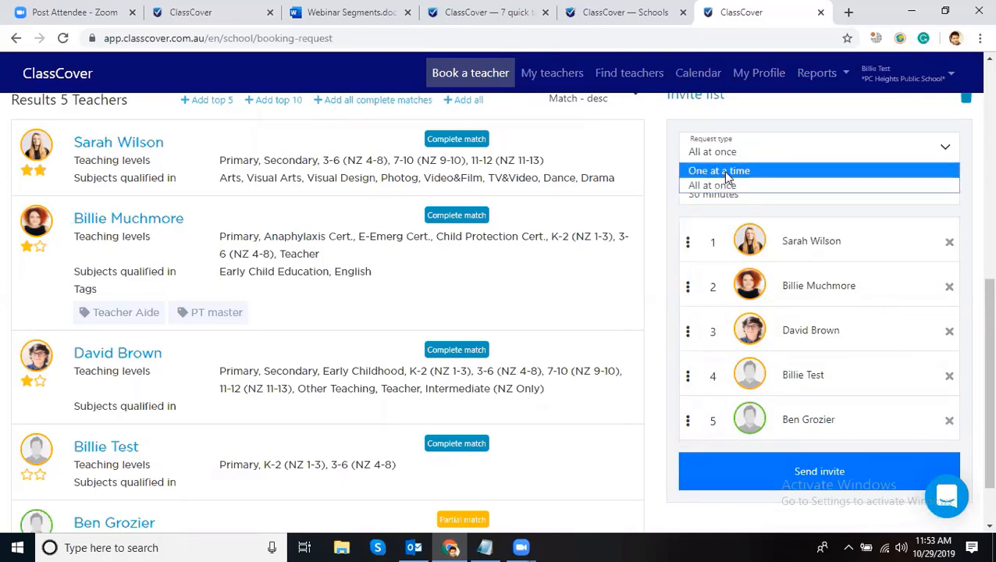
click(727, 173)
click(748, 154)
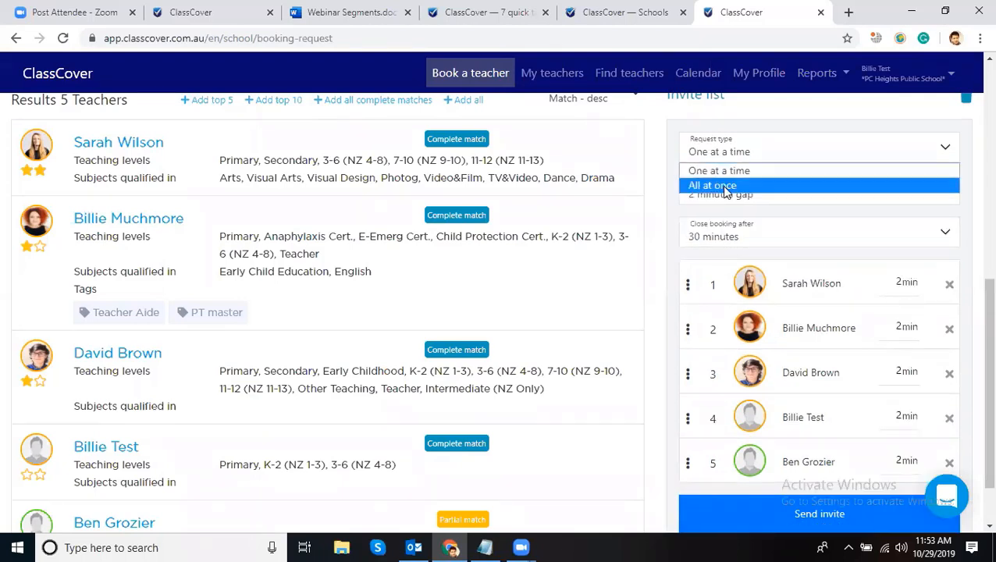
click(726, 188)
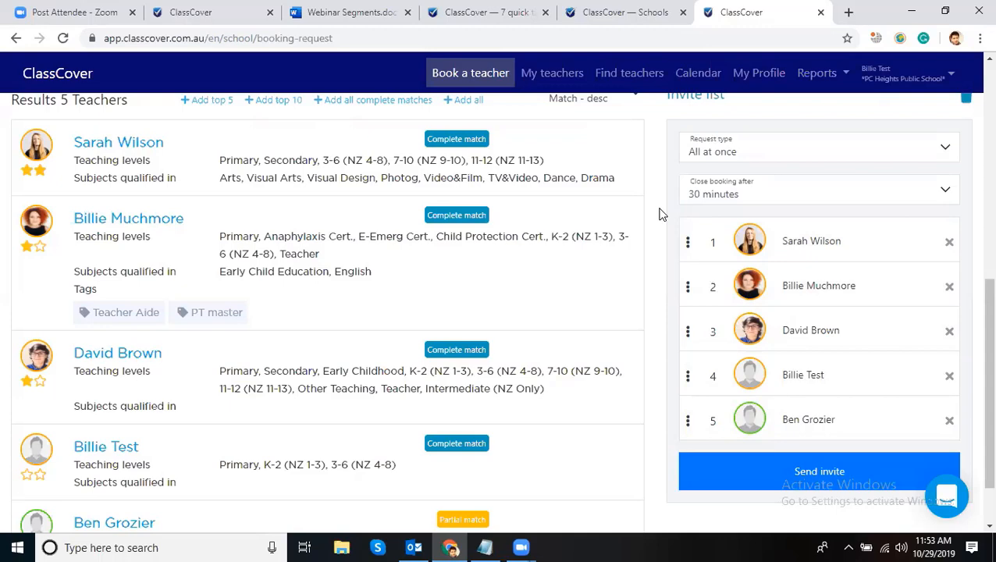
- Make the booking close after 2 hours and send the invitations for confirmation
click(620, 12)
click(745, 12)
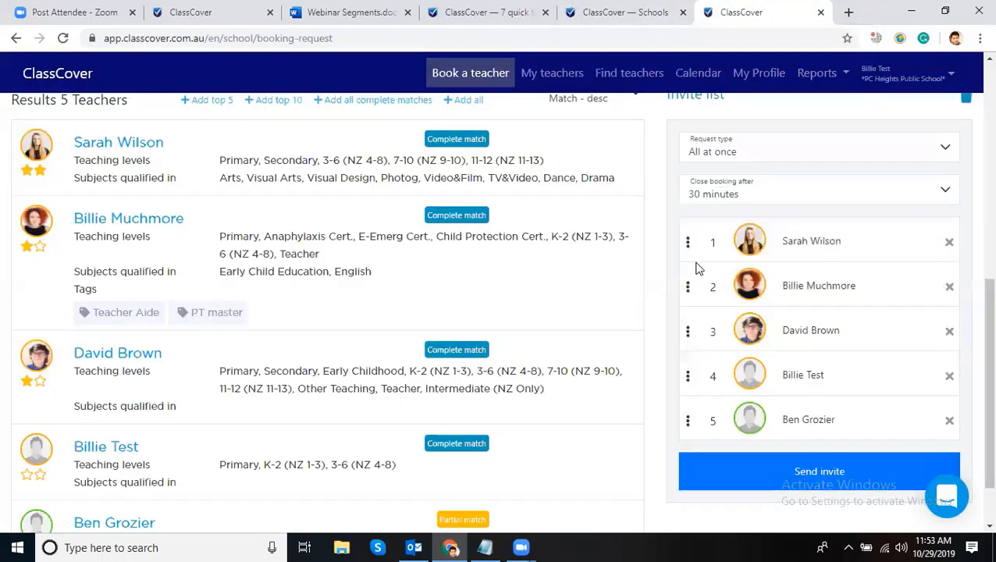
click(729, 193)
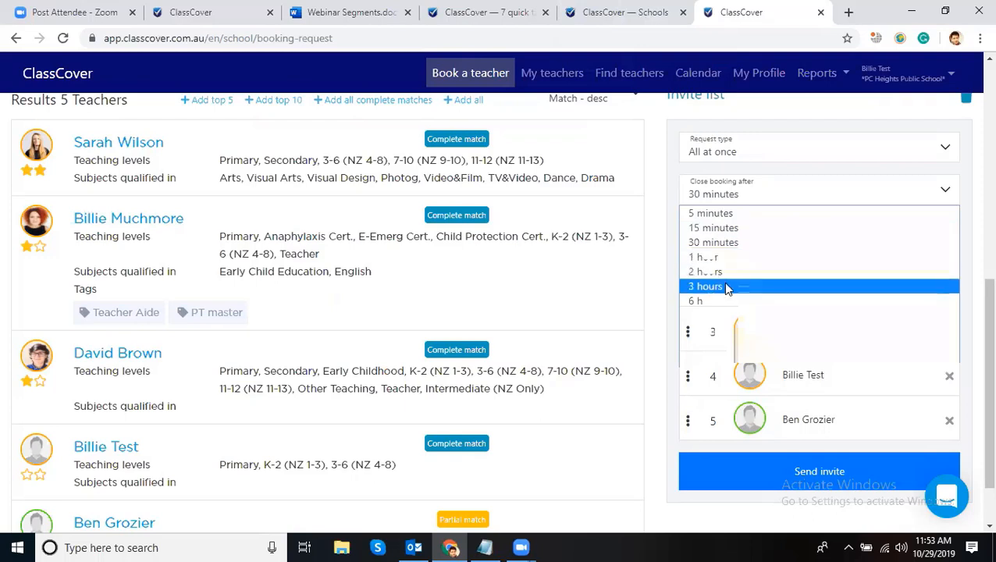
click(730, 275)
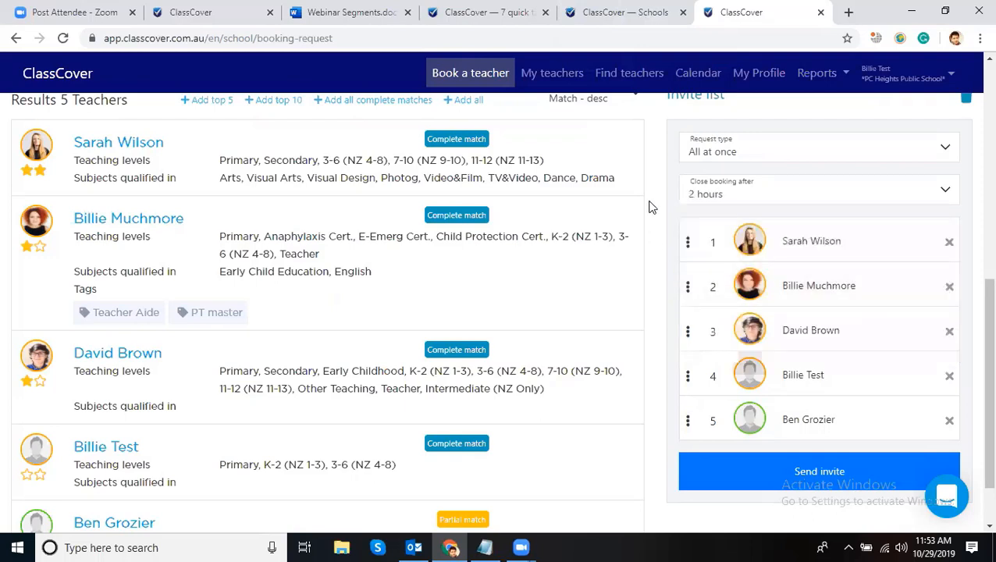
scroll(781, 351, down, 1)
click(816, 402)
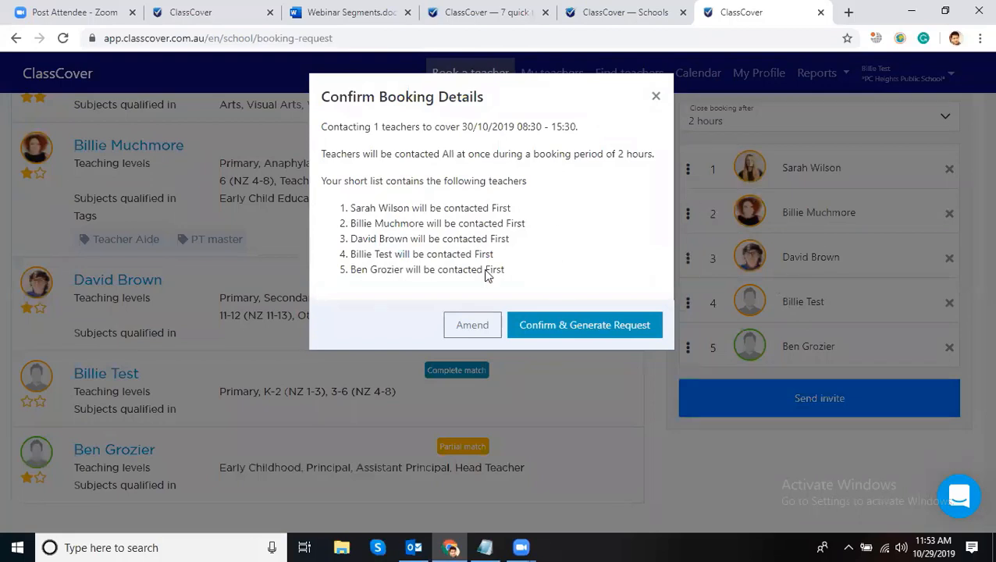
- Review the teachers needed, the 30/10/2019 date and the contacted teachers, then confirm and generate the request
double_click(375, 126)
double_click(482, 127)
drag(469, 128, 462, 127)
click(381, 159)
drag(358, 206, 569, 269)
click(571, 266)
click(547, 328)
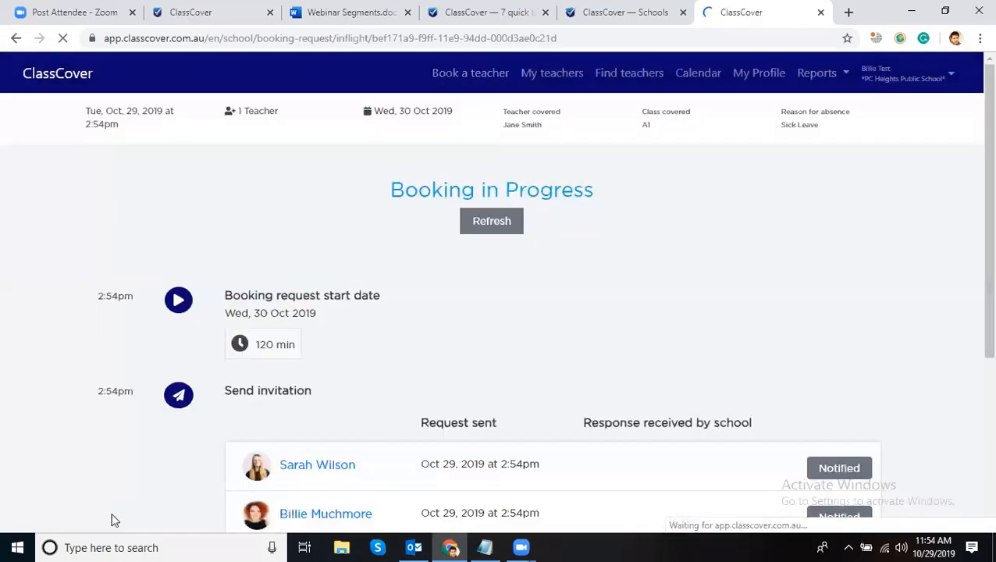
scroll(389, 371, down, 3)
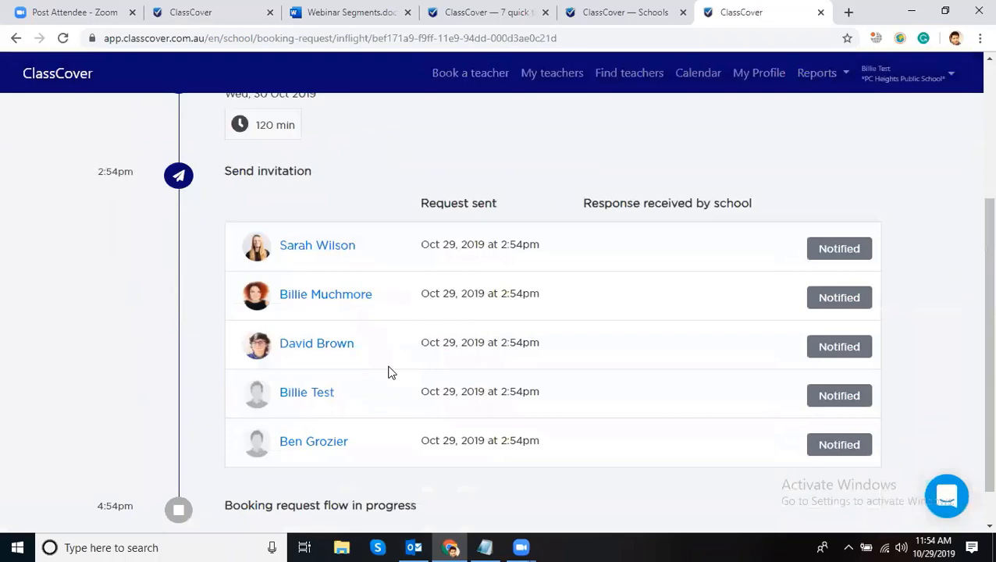
scroll(389, 371, up, 3)
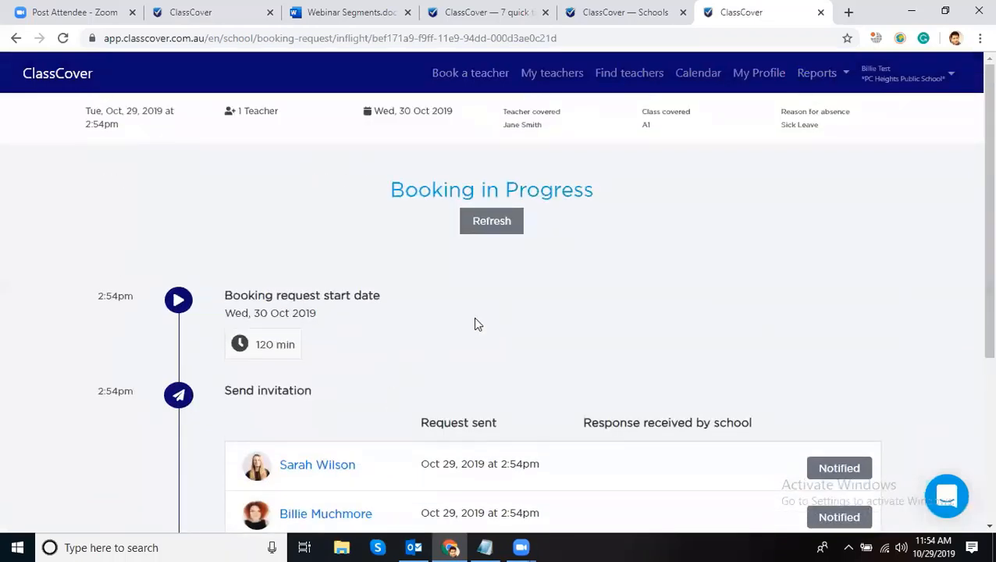
scroll(563, 292, down, 3)
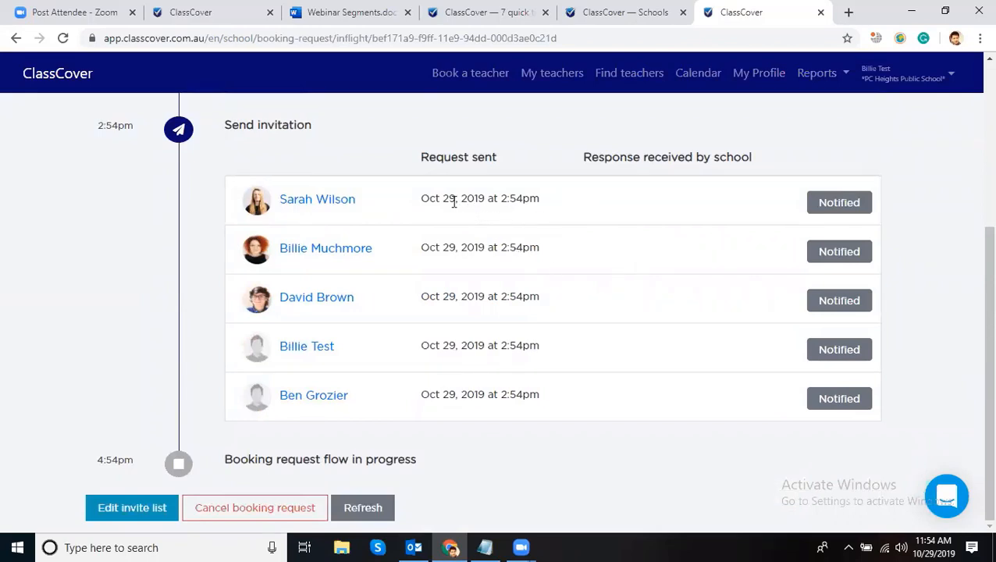
drag(441, 199, 534, 204)
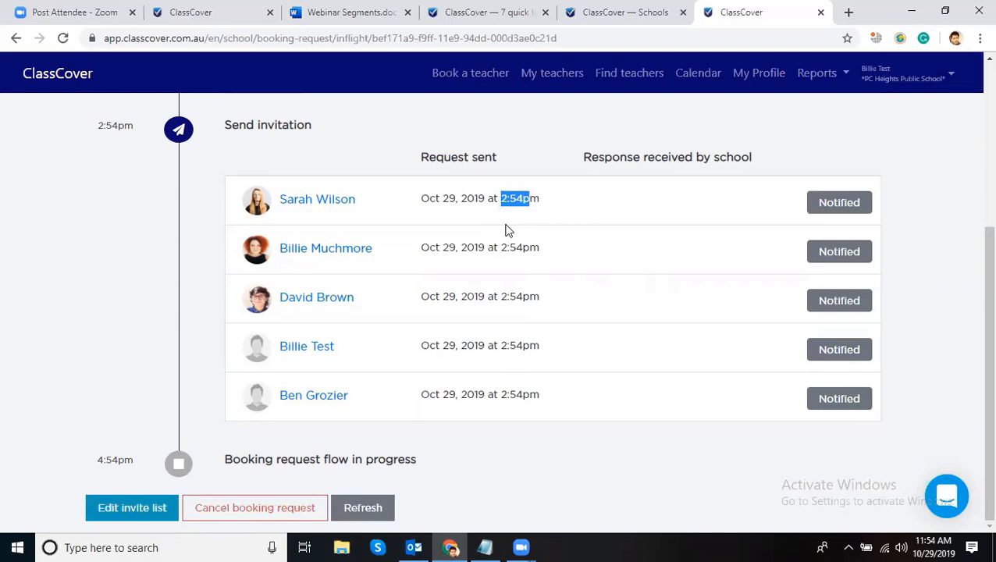
click(651, 177)
- Check the 30 October booking's details on the school calendar
click(686, 81)
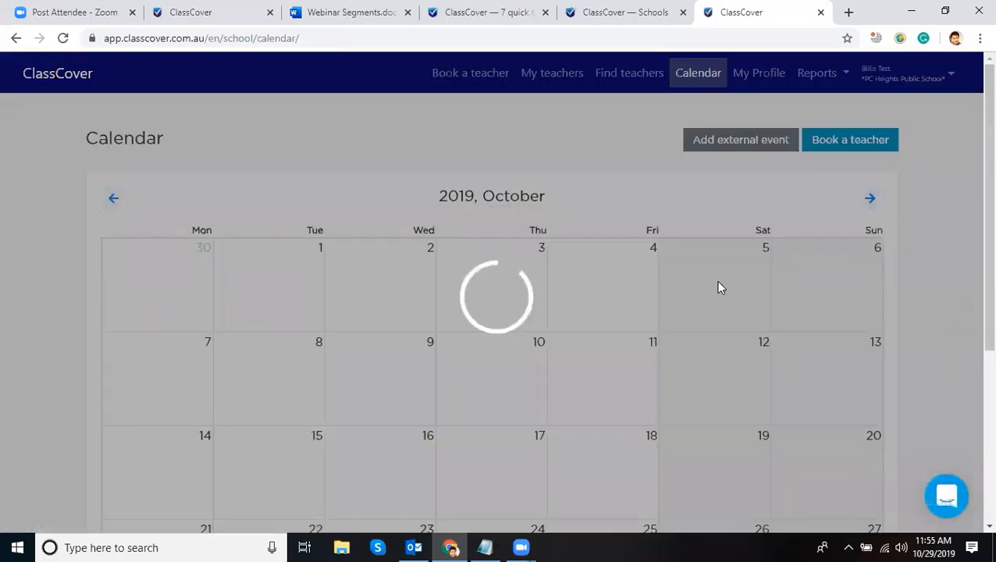
scroll(567, 304, down, 2)
scroll(363, 413, down, 2)
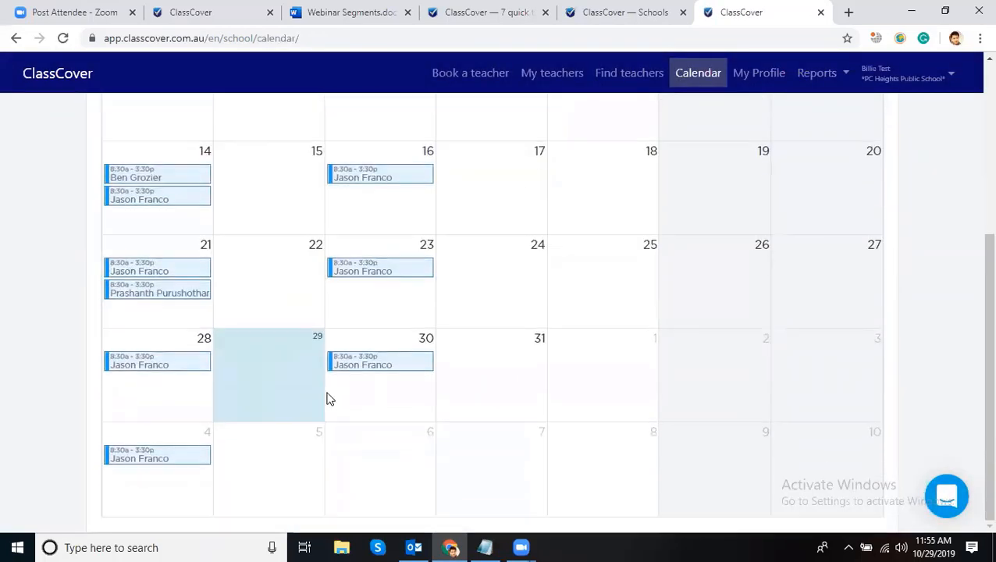
click(416, 363)
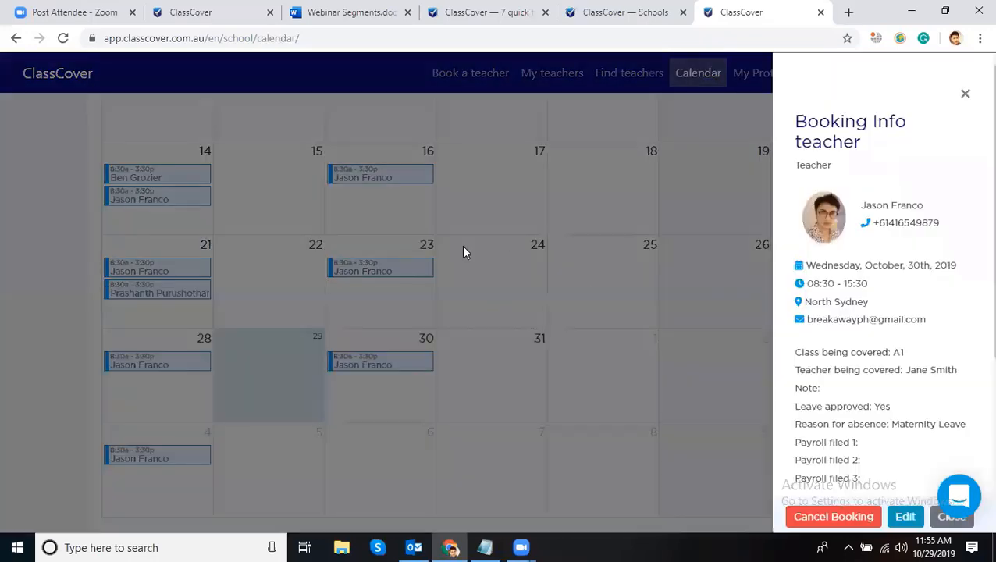
click(954, 97)
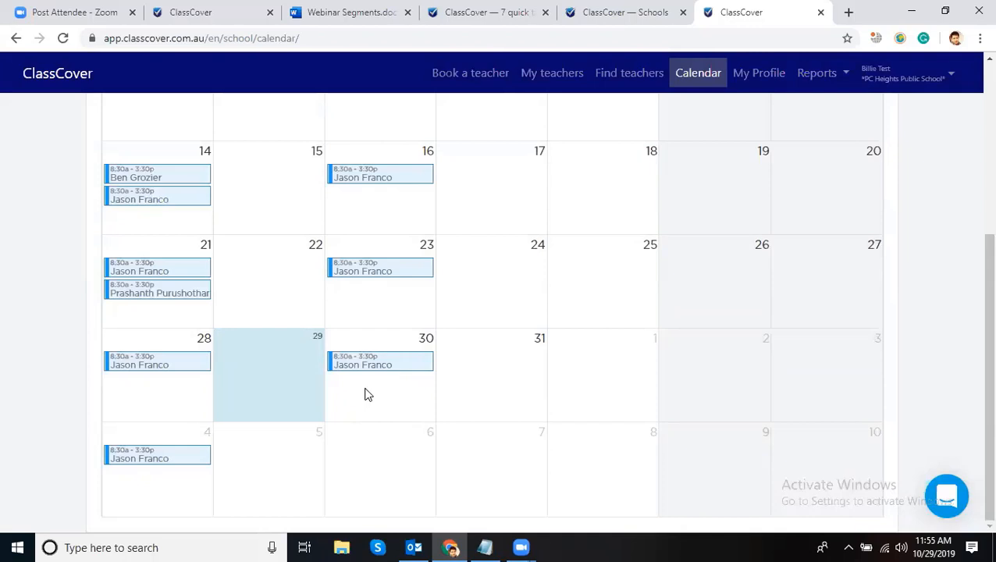
- Start a new teacher booking as a Pre-confirmed Booking
scroll(368, 394, up, 1)
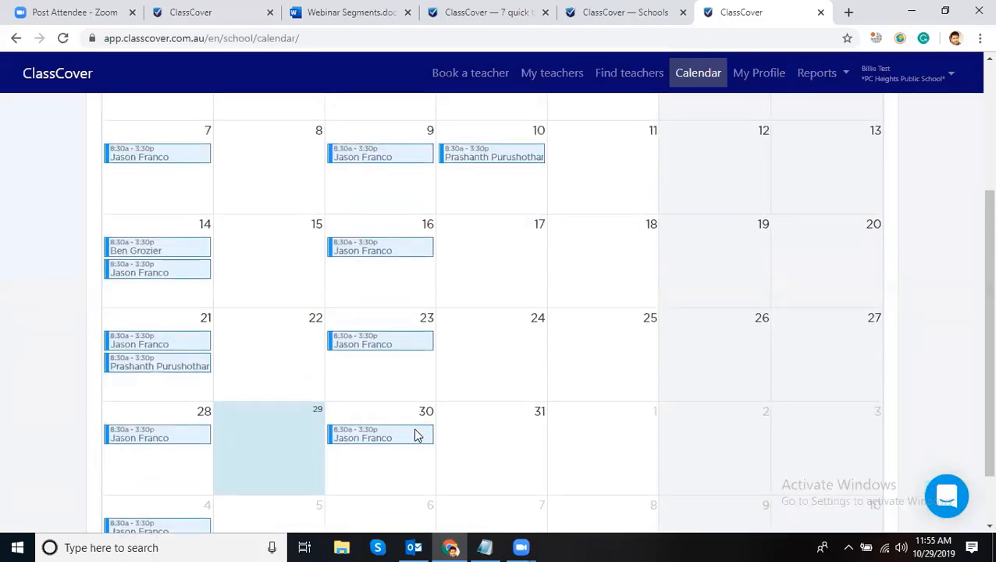
click(477, 74)
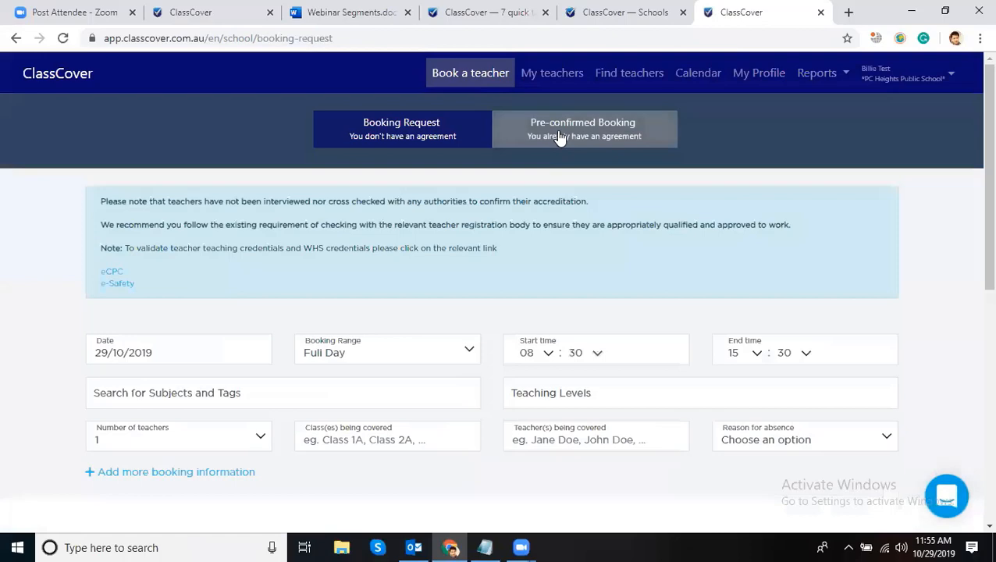
click(560, 137)
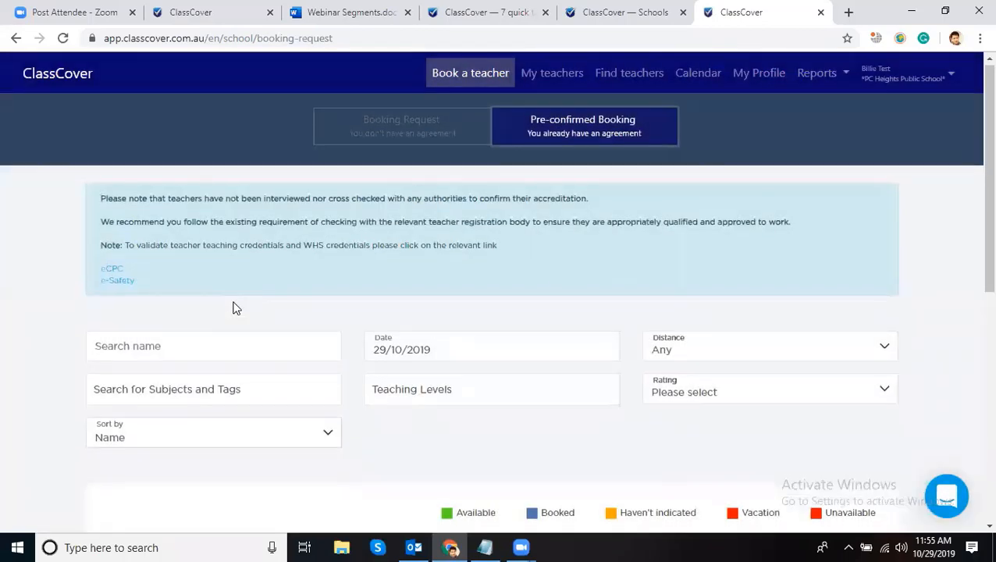
- Find the available science-only teacher in the pre-confirmed grid and book Wednesday 30 October
scroll(232, 307, down, 5)
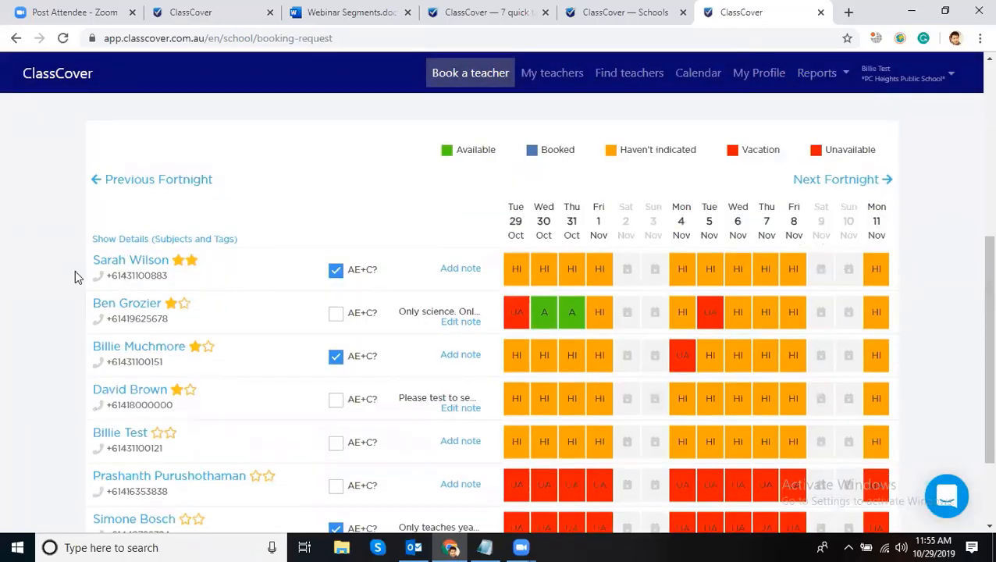
scroll(71, 272, up, 2)
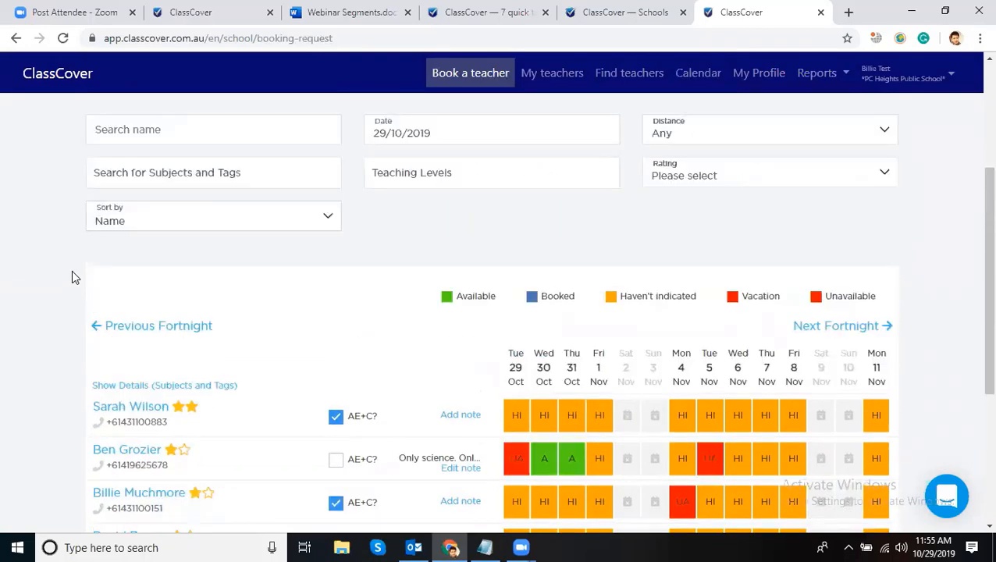
click(238, 132)
scroll(391, 234, down, 1)
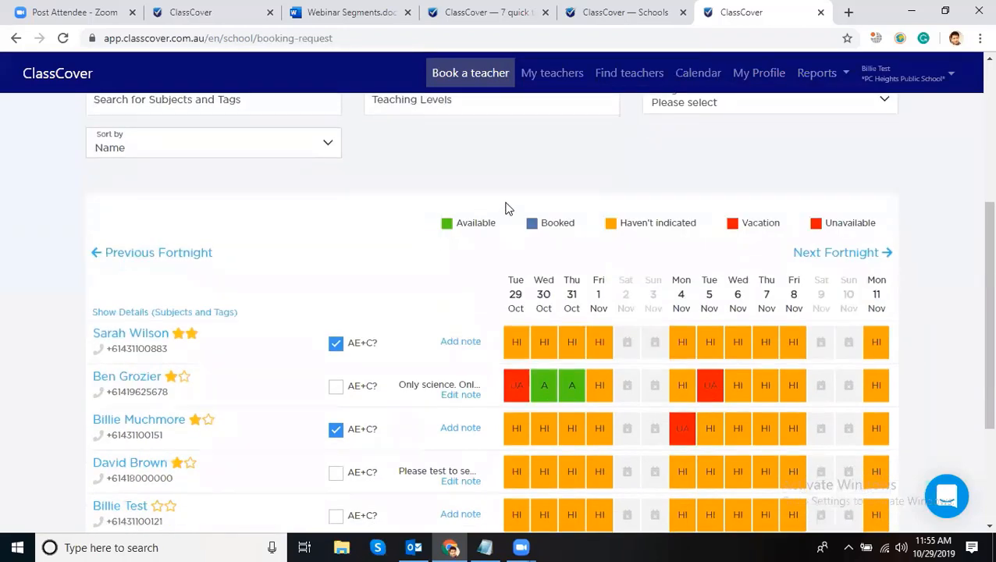
scroll(505, 209, down, 2)
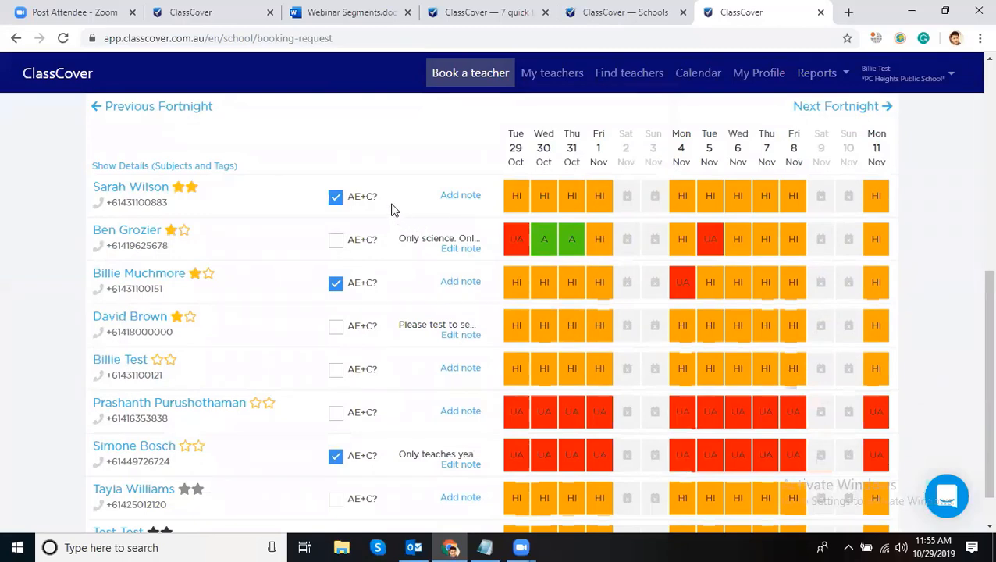
drag(381, 198, 348, 202)
click(336, 241)
click(338, 245)
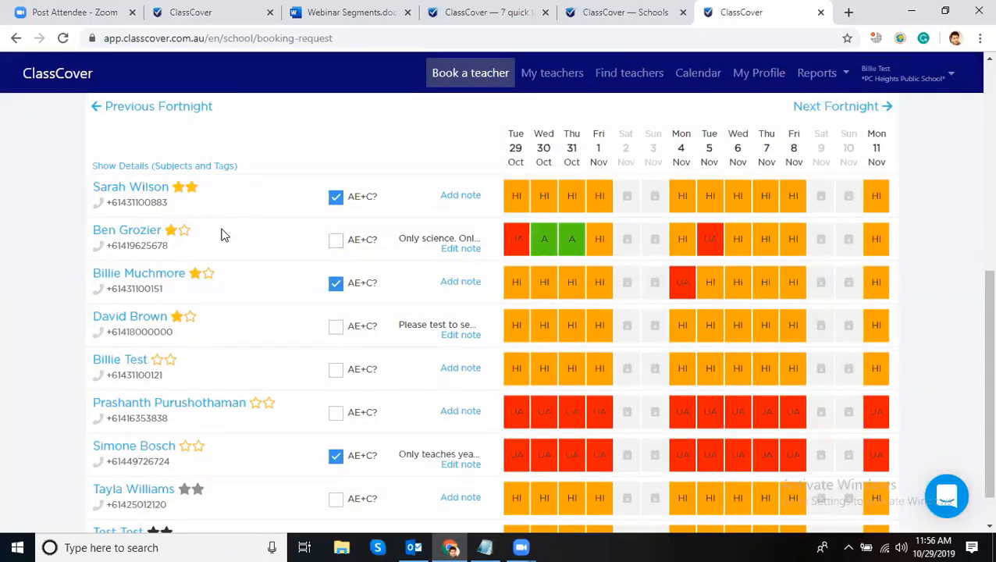
click(544, 247)
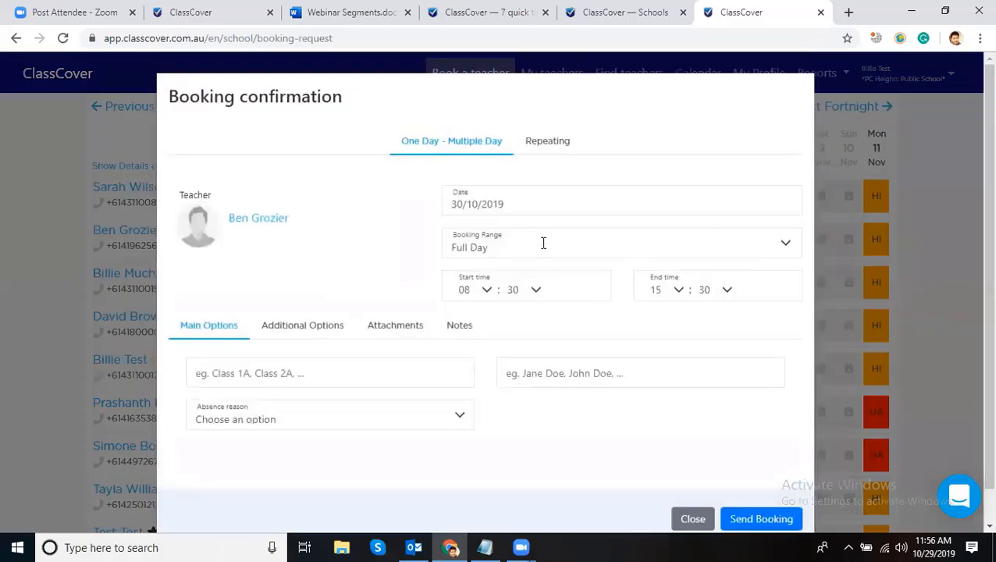
- Enter class A1 and the name of the teacher being covered
scroll(544, 243, down, 1)
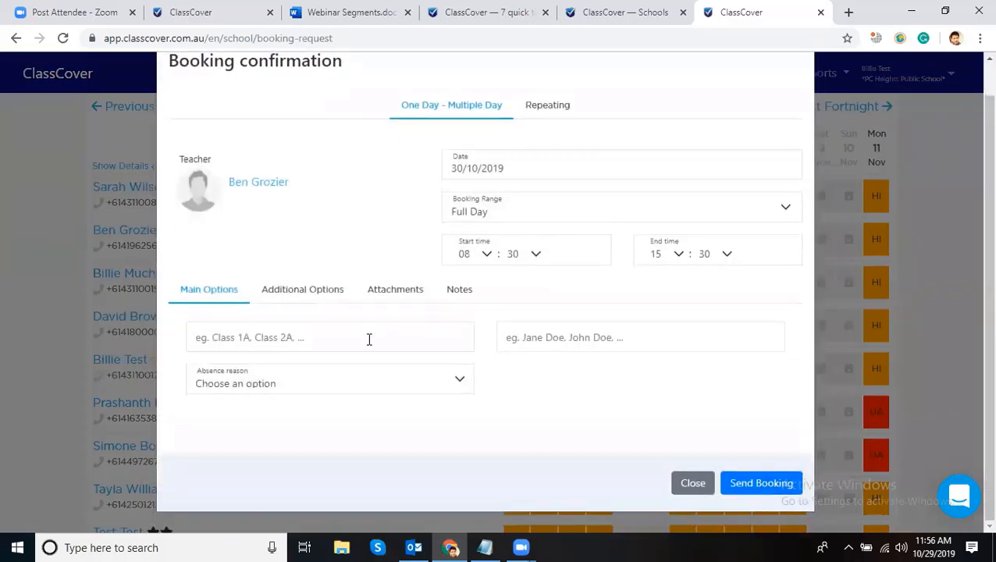
click(312, 332)
text(A1)
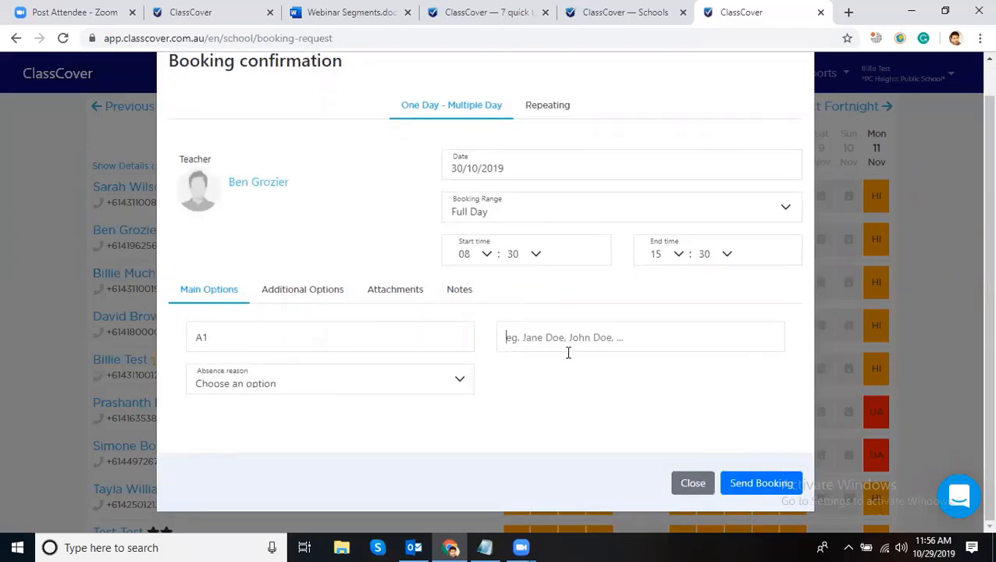
click(571, 343)
text(Jane Smith)
- Choose Sick Leave as the absence reason, send the booking, and go to the calendar
click(357, 378)
click(306, 221)
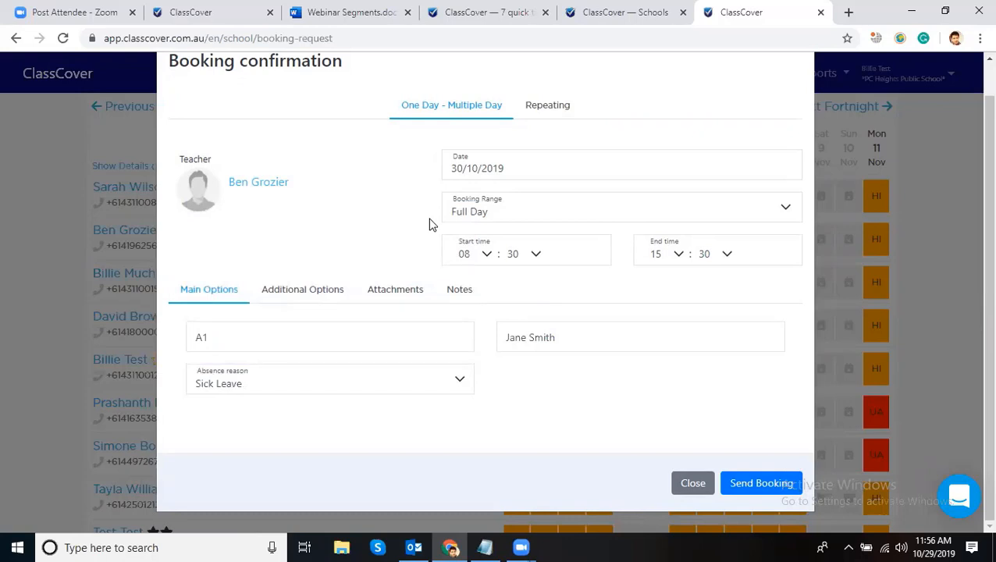
click(777, 481)
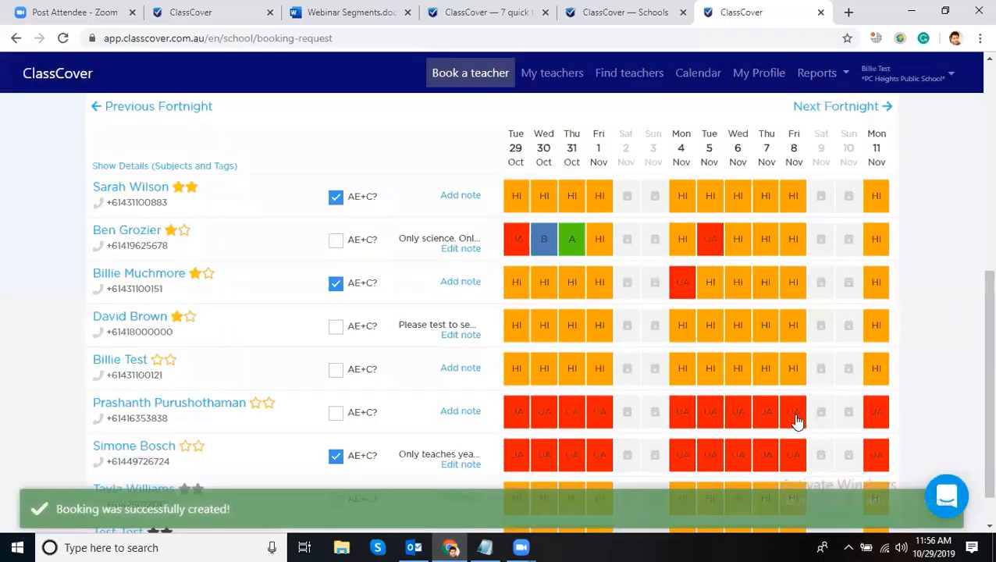
click(706, 78)
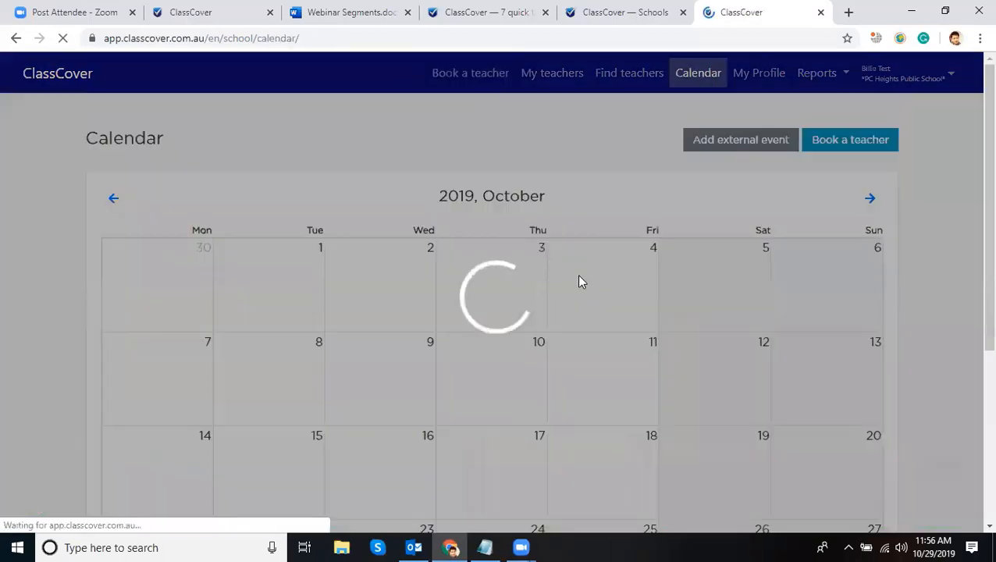
- View the 30 October booking's Booking Info on the calendar, then return to Book a teacher
scroll(578, 282, down, 4)
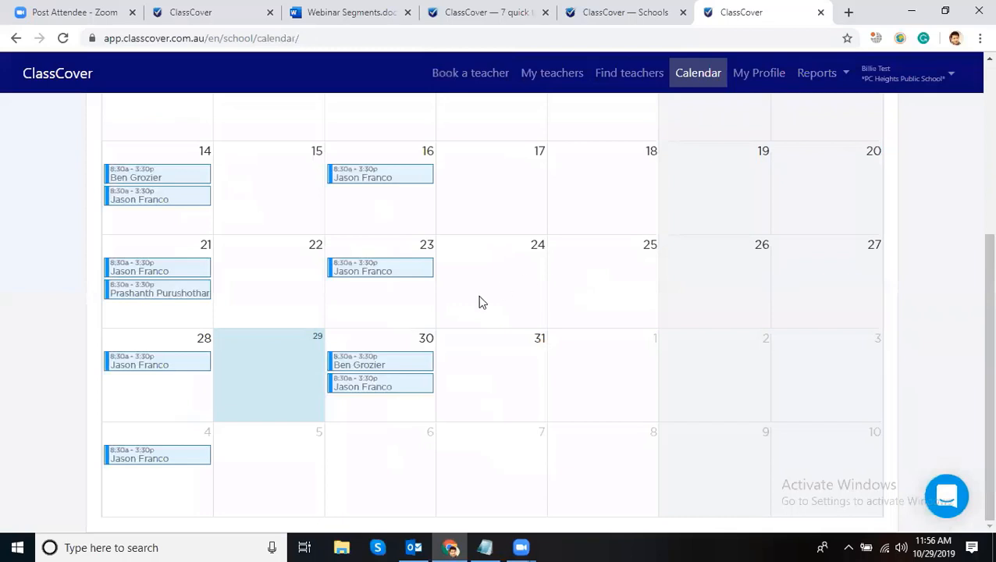
click(371, 373)
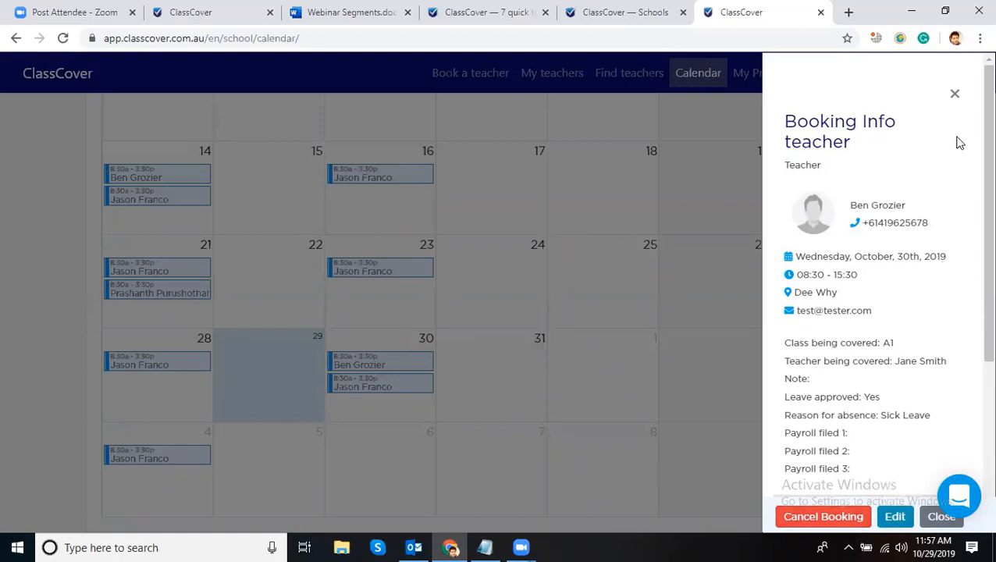
click(956, 95)
click(494, 73)
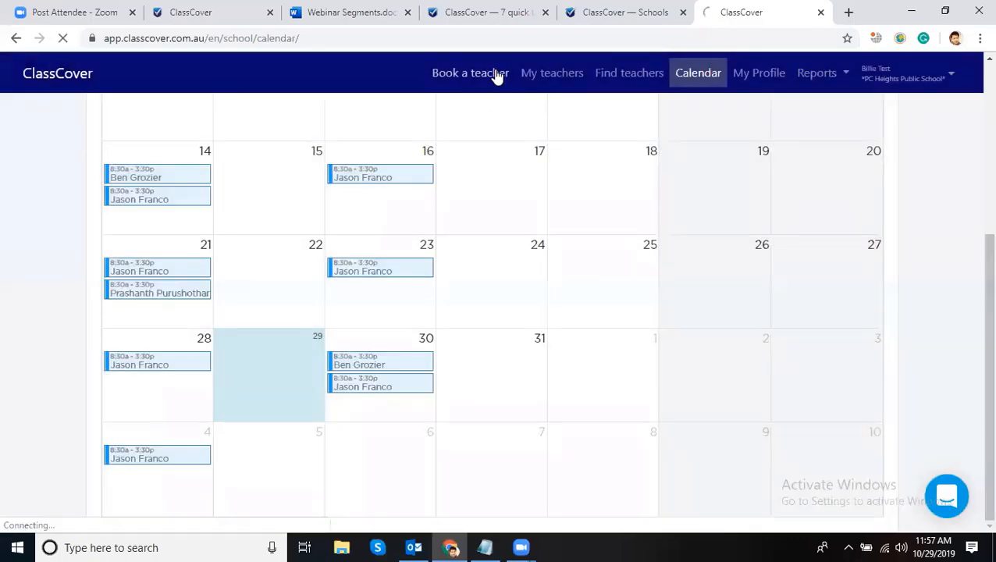
click(496, 14)
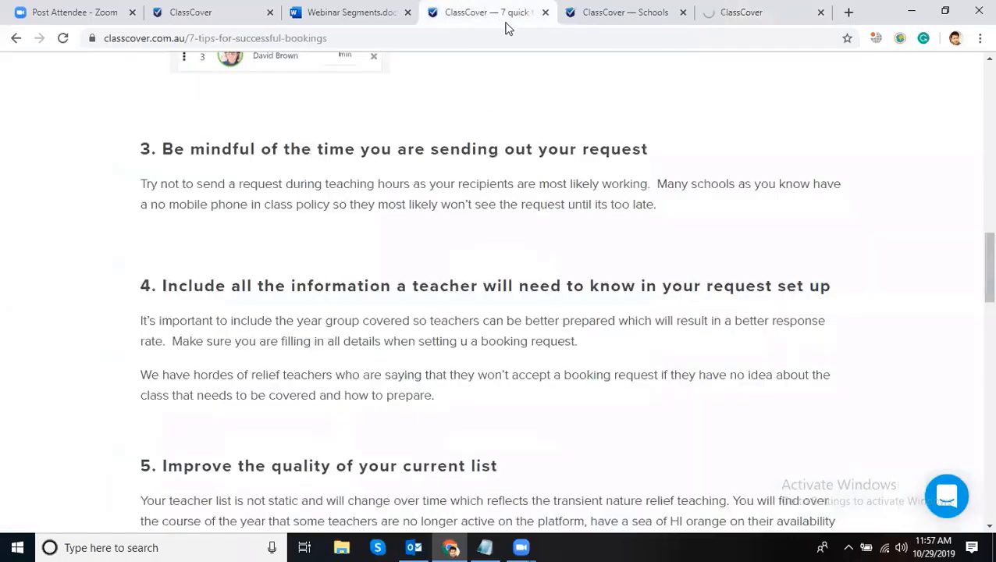
click(636, 13)
- Return to the teacher booking page and switch to Pre-confirmed Booking
click(741, 19)
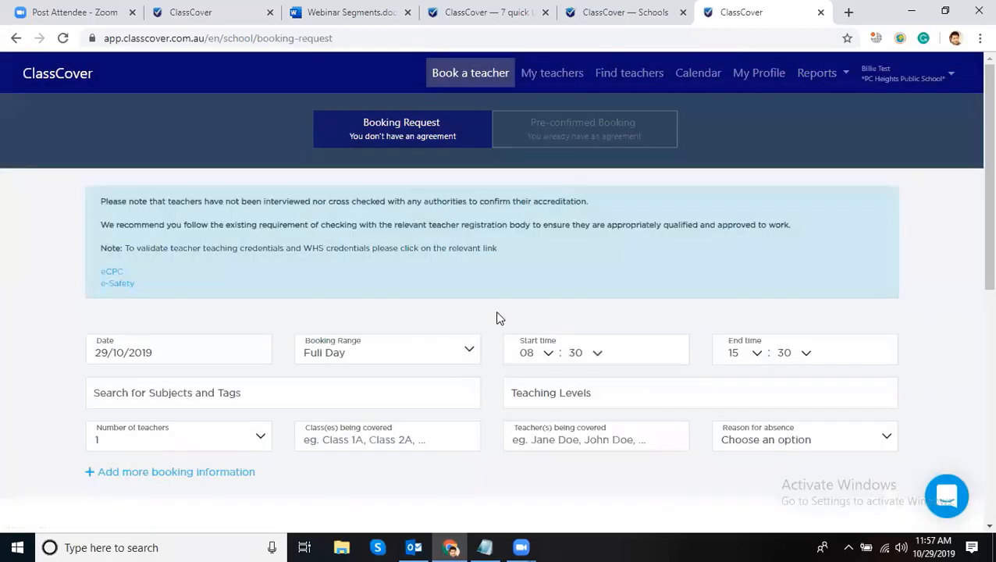
scroll(507, 307, down, 1)
scroll(507, 307, down, 5)
scroll(507, 307, up, 6)
scroll(541, 125, down, 4)
scroll(534, 137, up, 4)
click(534, 136)
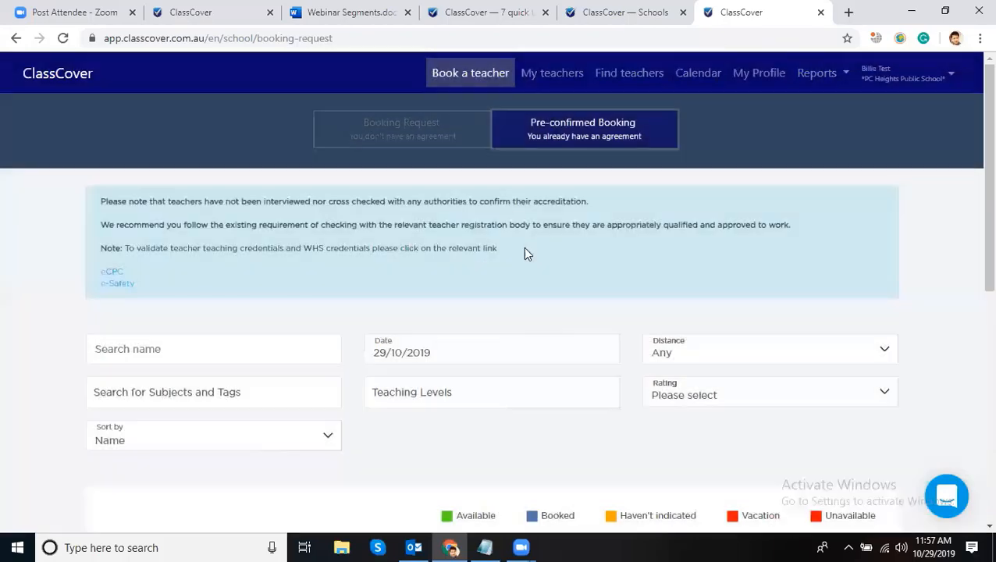
- Open the teacher's Thursday 31 October booking, close it unsent, and reopen it
scroll(531, 282, down, 6)
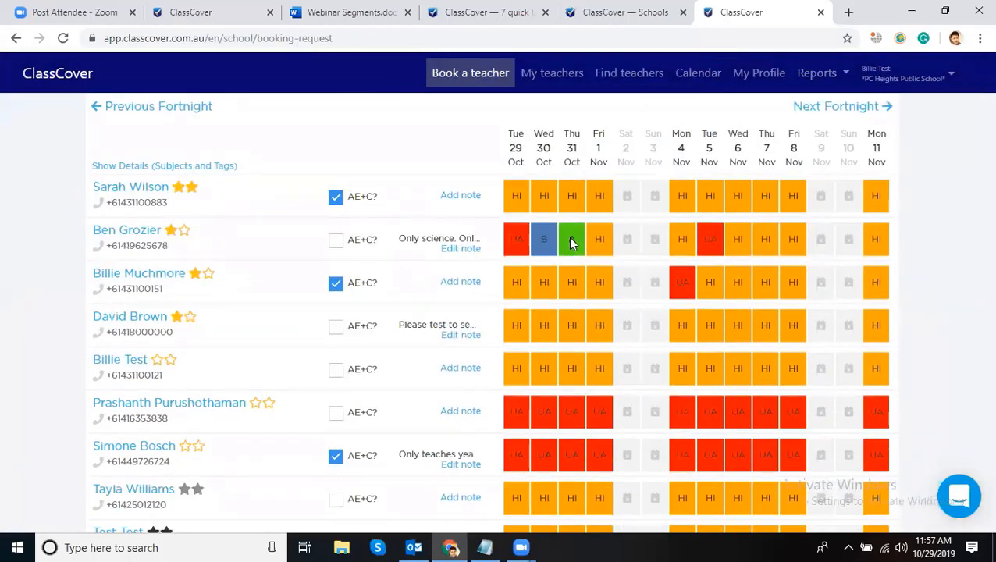
click(570, 243)
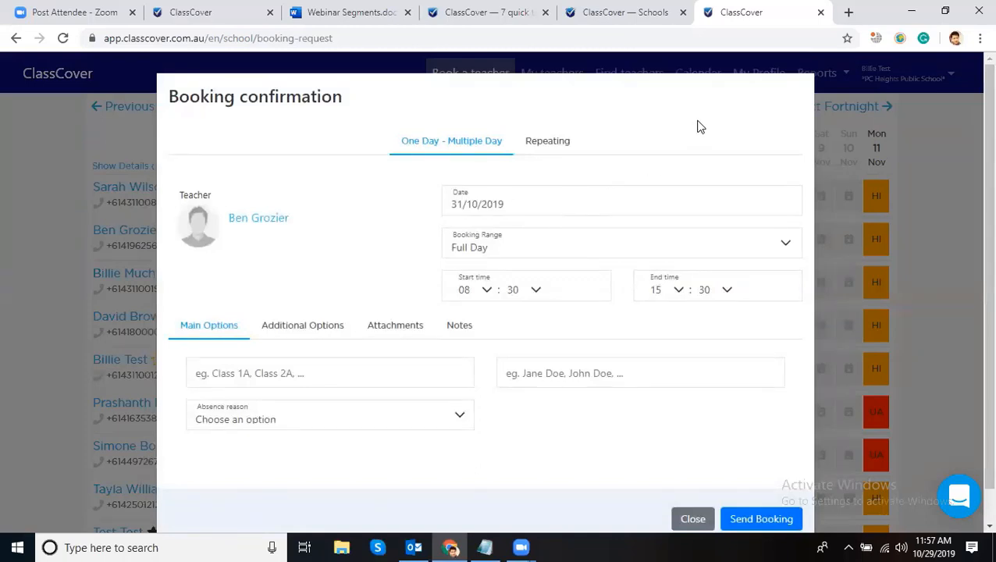
scroll(819, 364, down, 1)
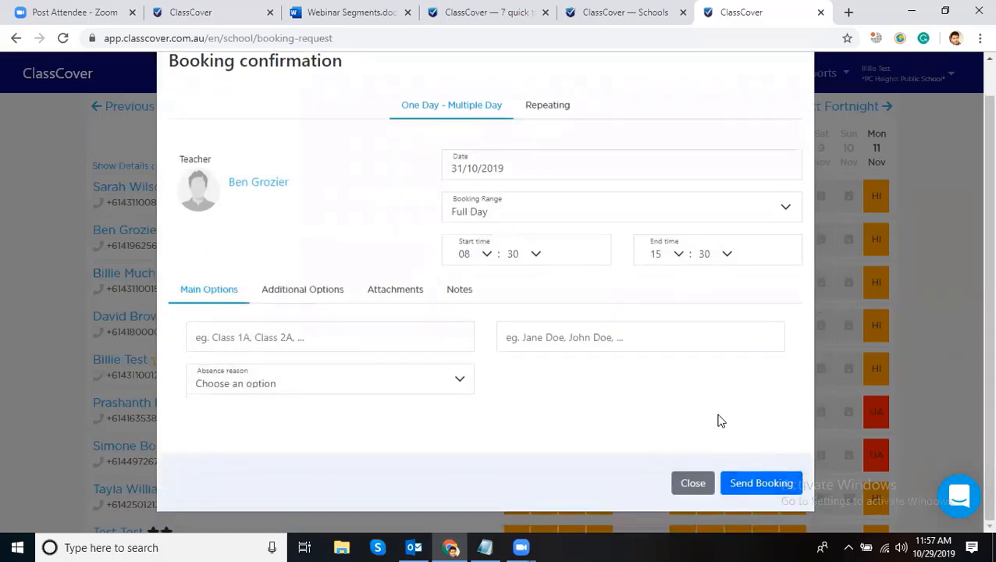
click(692, 483)
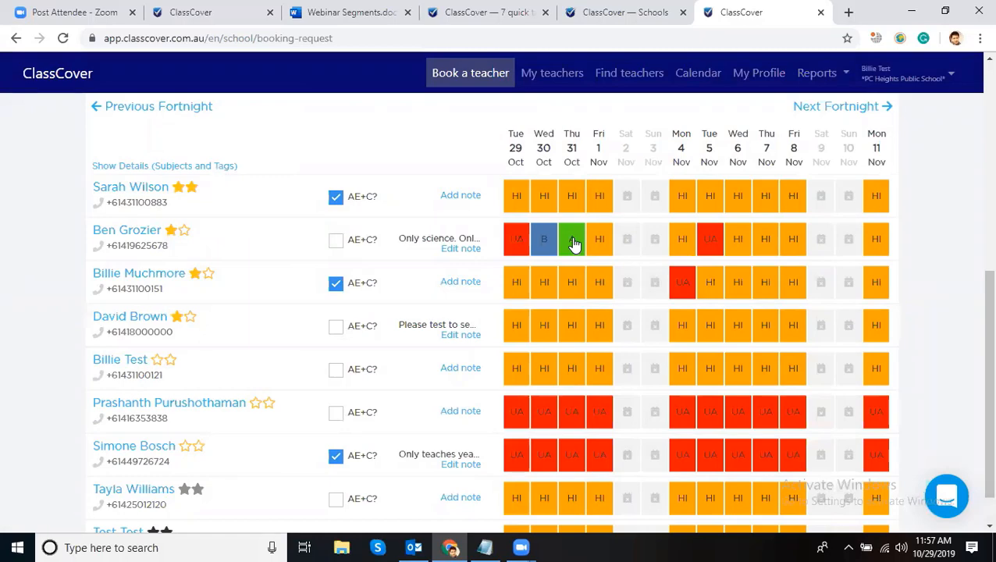
click(573, 239)
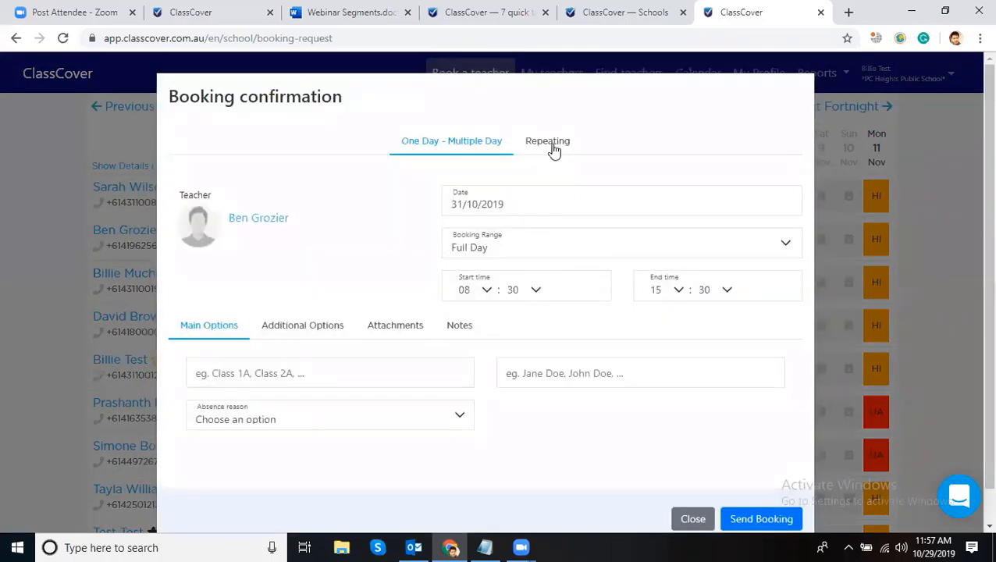
- Make the booking repeat weekly on Monday, Wednesday and Friday until the end of this year
click(555, 146)
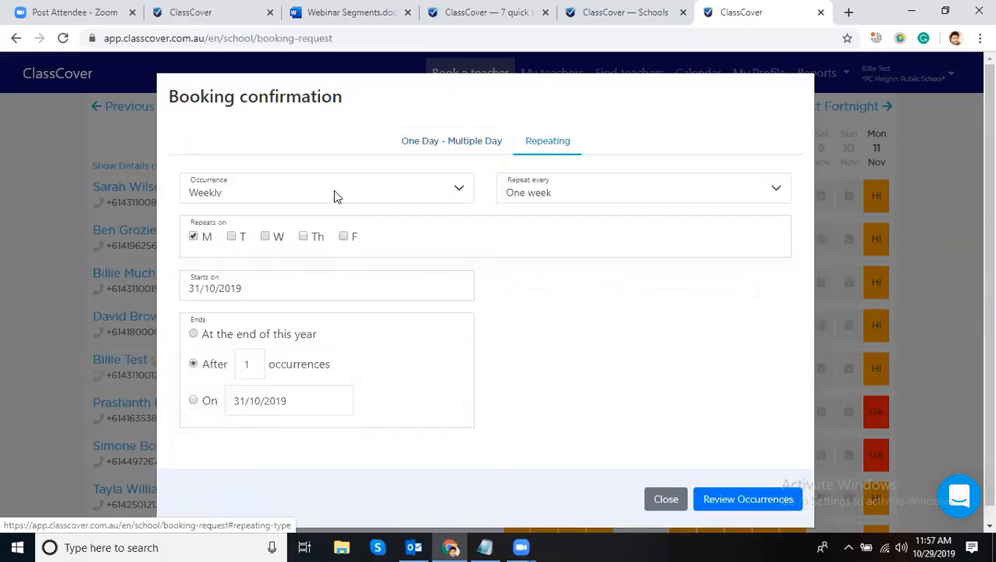
click(265, 237)
click(345, 237)
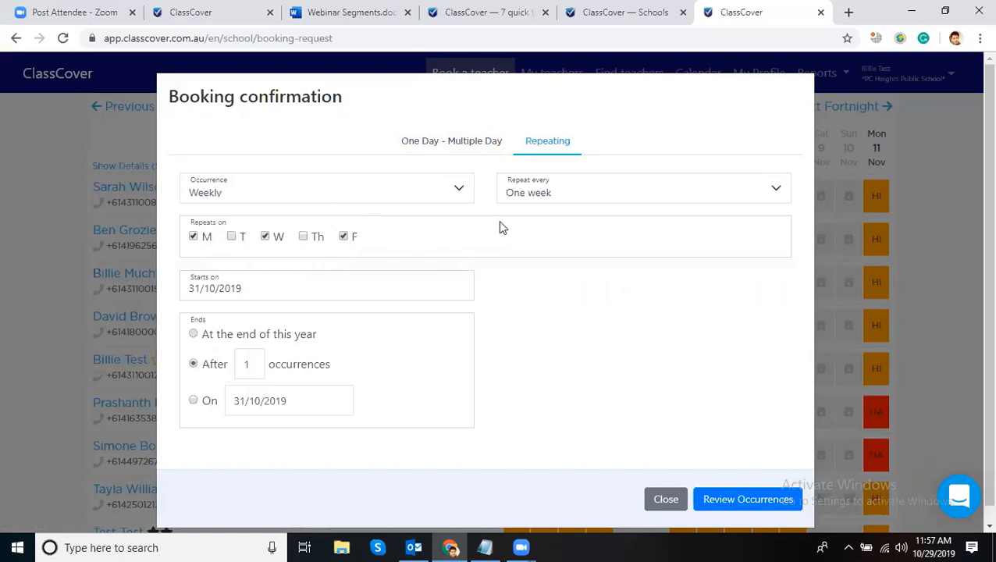
click(534, 195)
click(461, 195)
click(548, 195)
click(552, 187)
click(458, 188)
click(582, 281)
click(193, 334)
- Review the occurrences through 27 December and create the individual booking instances
click(773, 500)
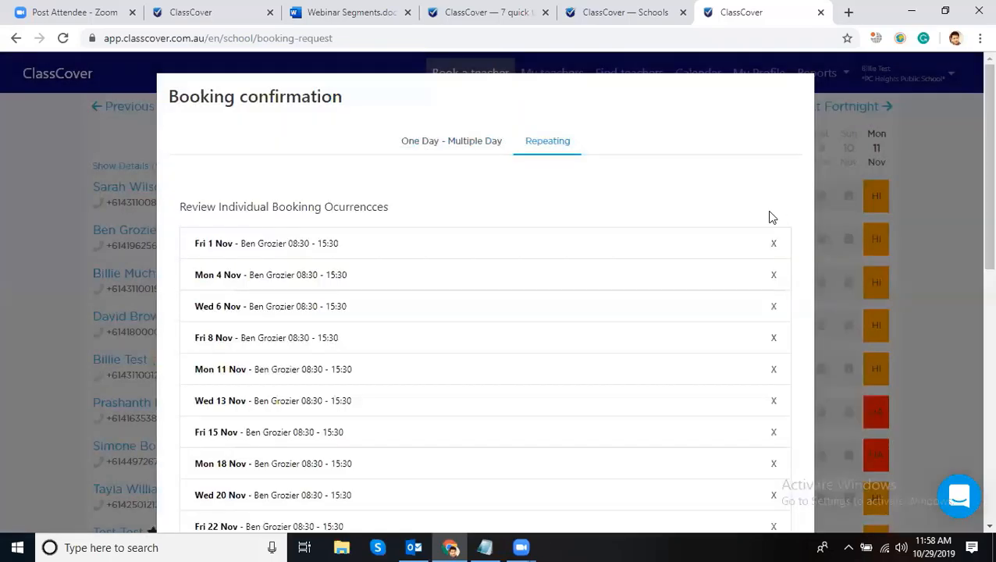
scroll(385, 297, down, 3)
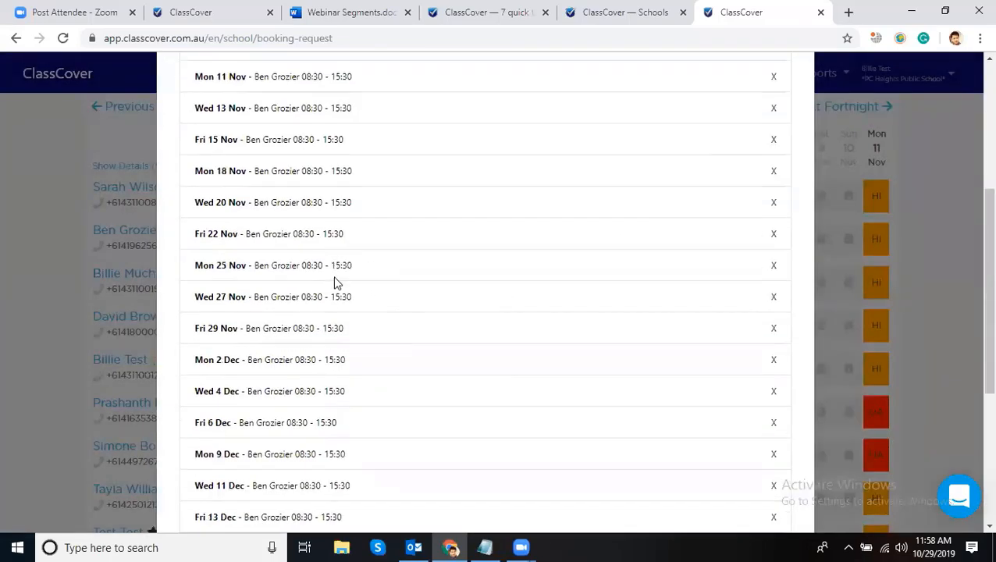
scroll(334, 282, down, 4)
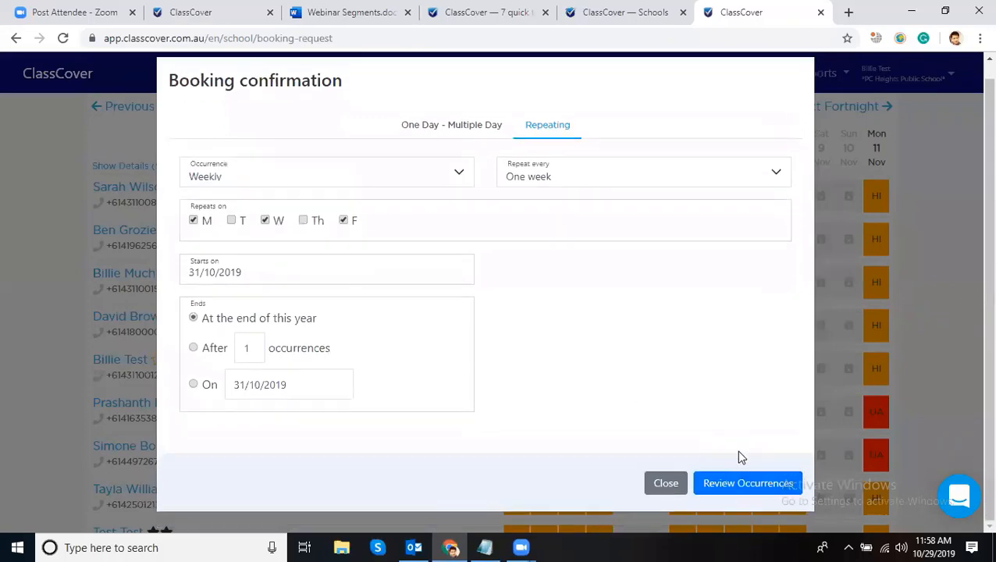
click(743, 498)
scroll(776, 422, down, 7)
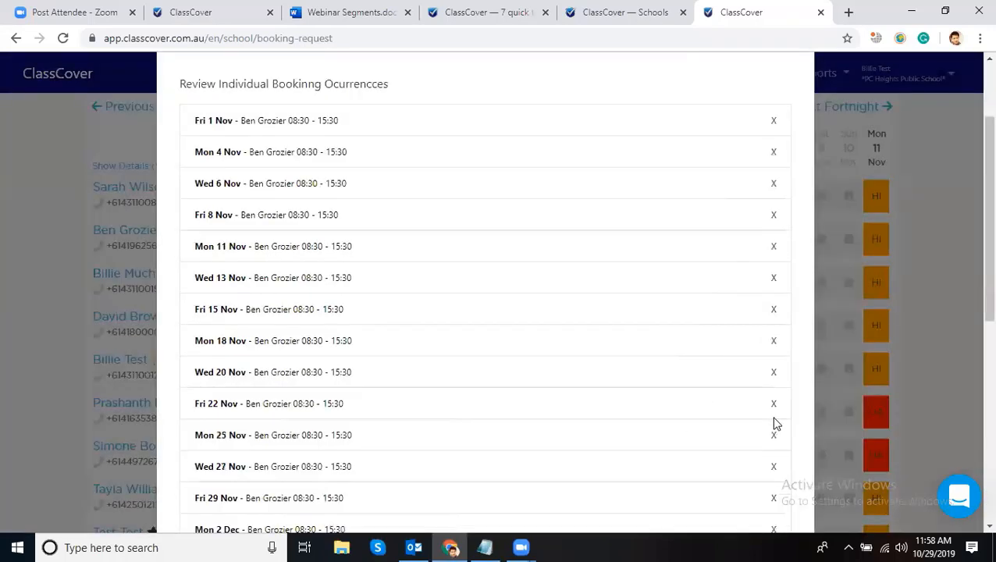
click(750, 483)
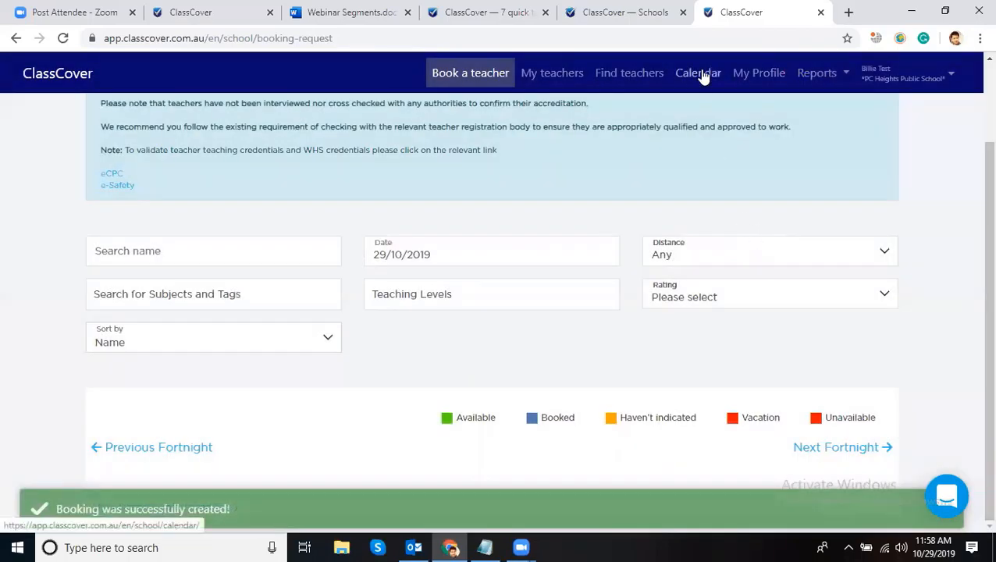
click(703, 76)
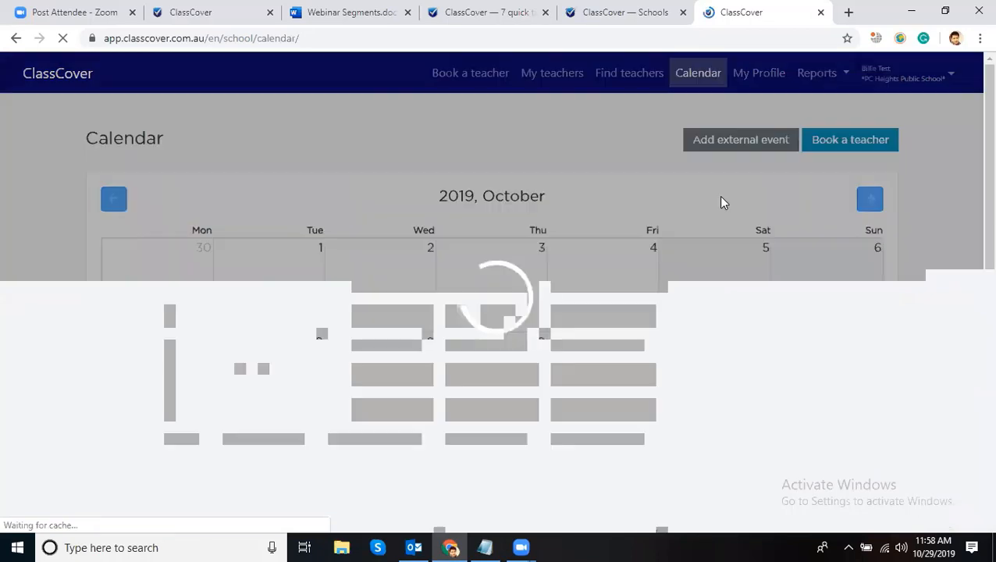
- Advance the calendar to November 2019 and check the 30 October booking's details
scroll(720, 195, down, 4)
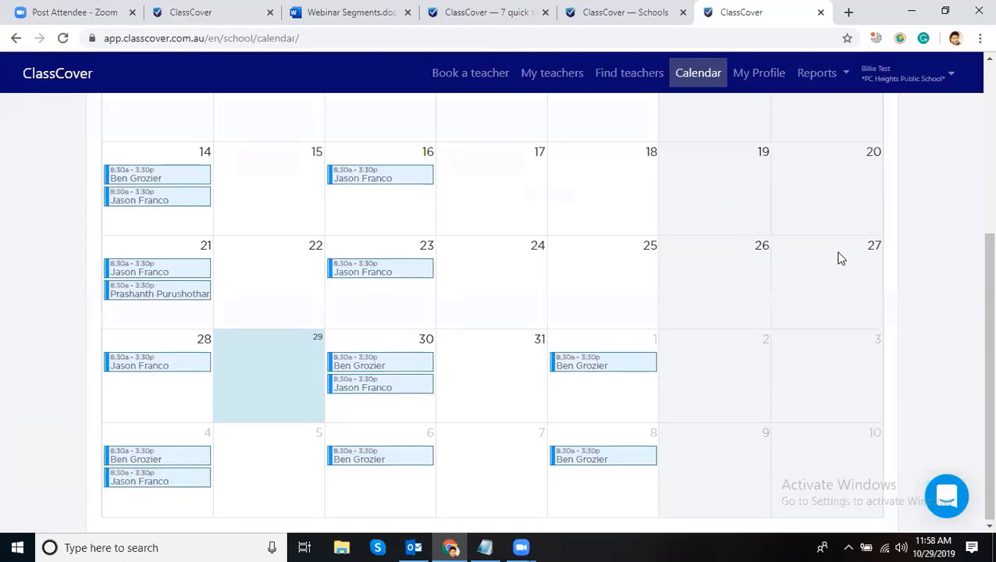
scroll(839, 258, up, 4)
click(870, 198)
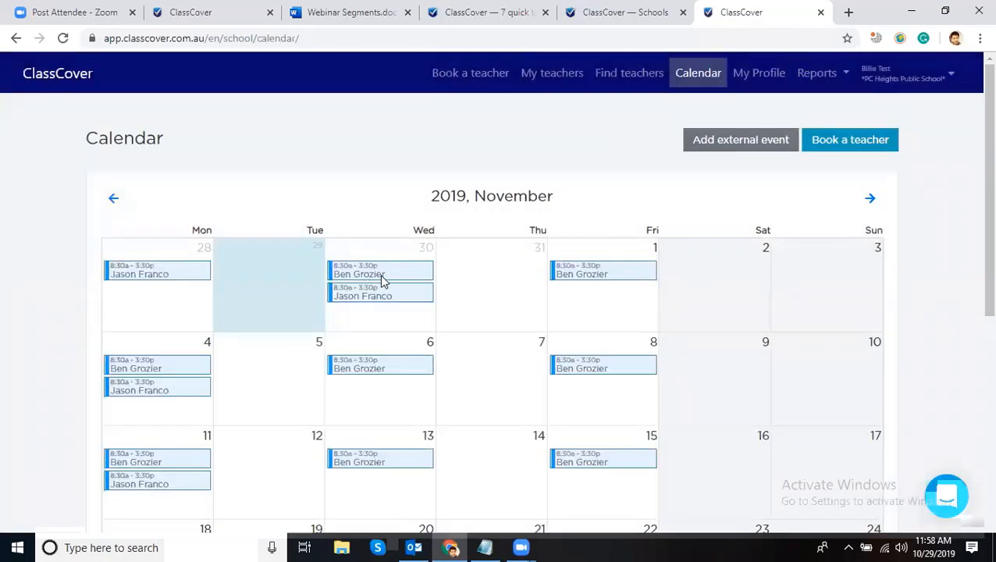
click(594, 270)
click(600, 271)
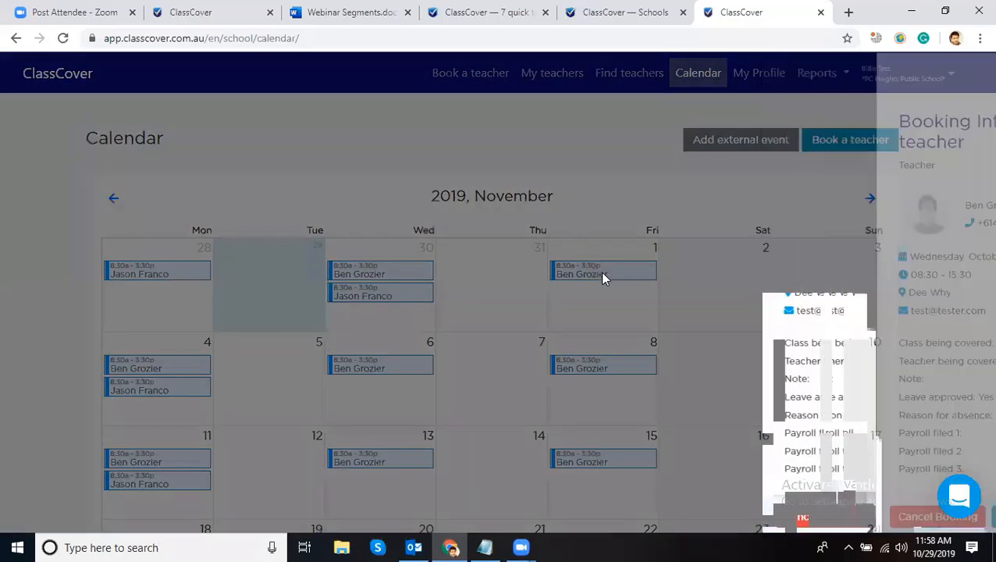
- Check the Friday 1 November booking, then return to the 7 quick tips article
click(602, 268)
click(572, 138)
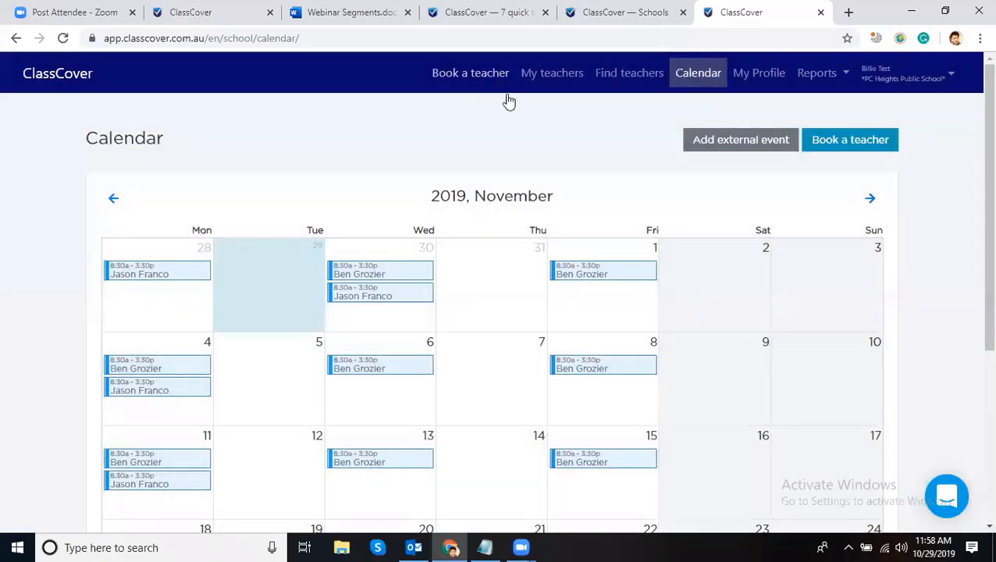
click(449, 16)
scroll(449, 250, down, 2)
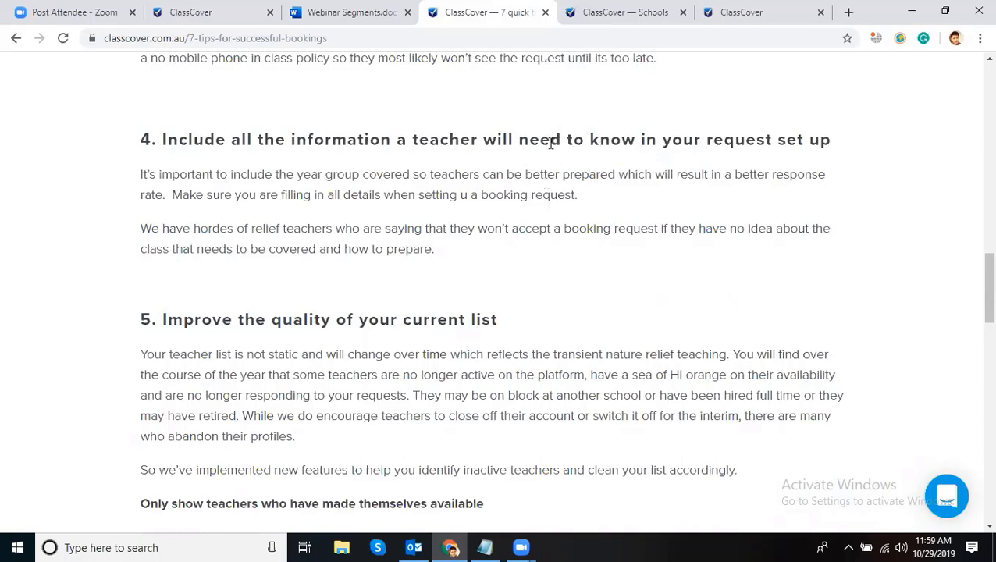
- Read tip 5 on improving list quality, then return to the Booking Request page
scroll(553, 132, down, 2)
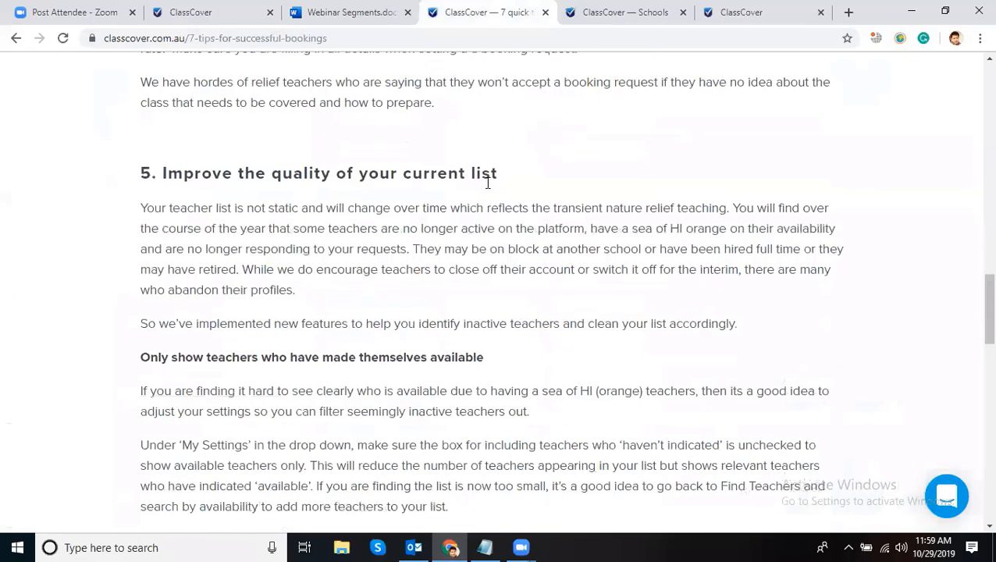
drag(492, 174, 186, 164)
click(185, 164)
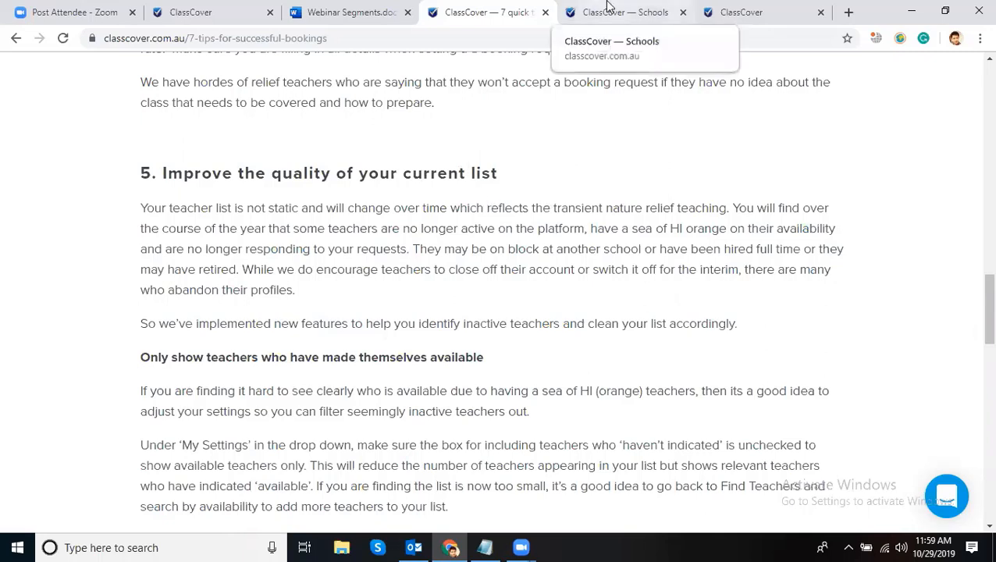
double_click(677, 232)
double_click(692, 229)
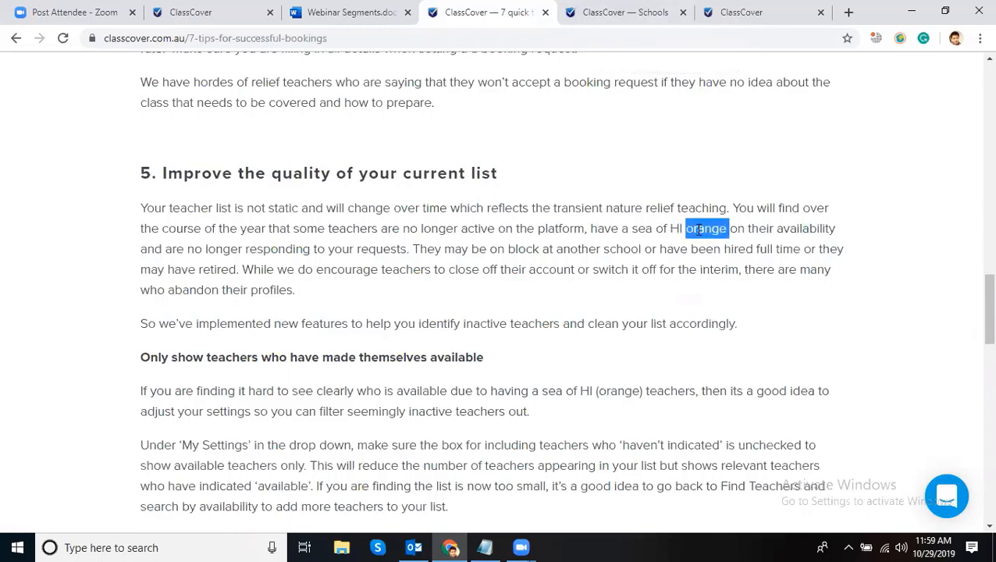
click(648, 15)
click(741, 22)
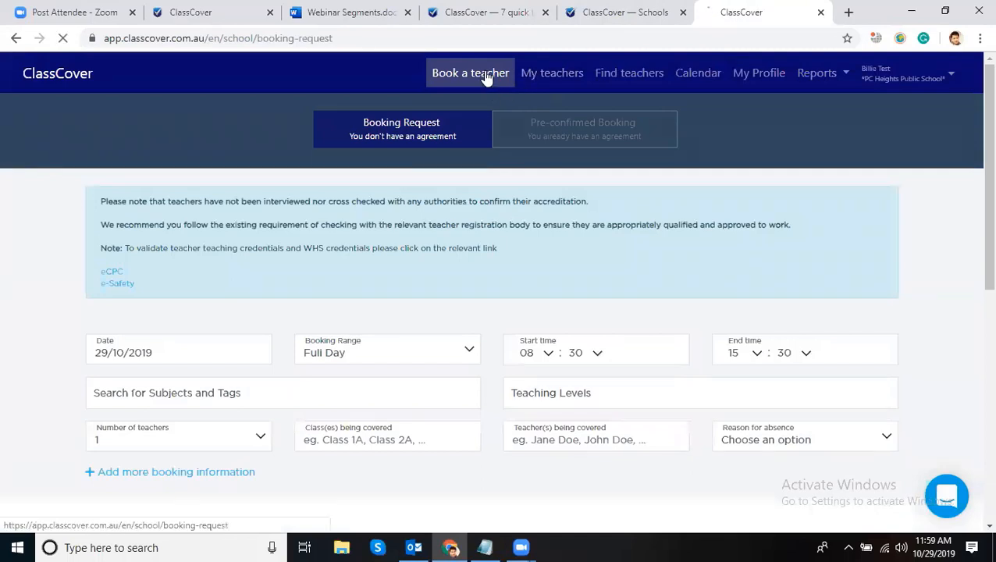
- Reload Book a teacher and view the Pre-confirmed Booking availability grid
click(548, 133)
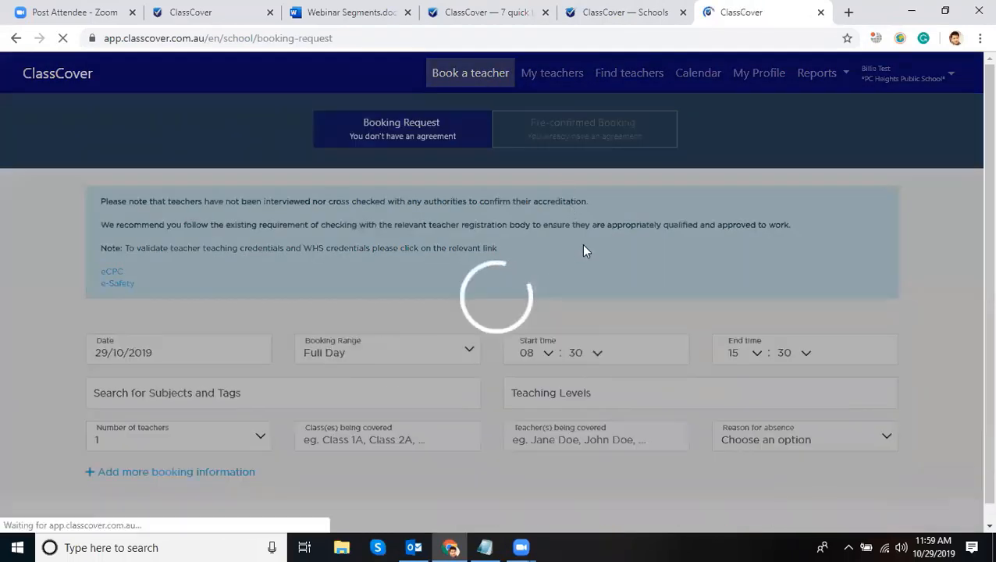
scroll(587, 251, down, 7)
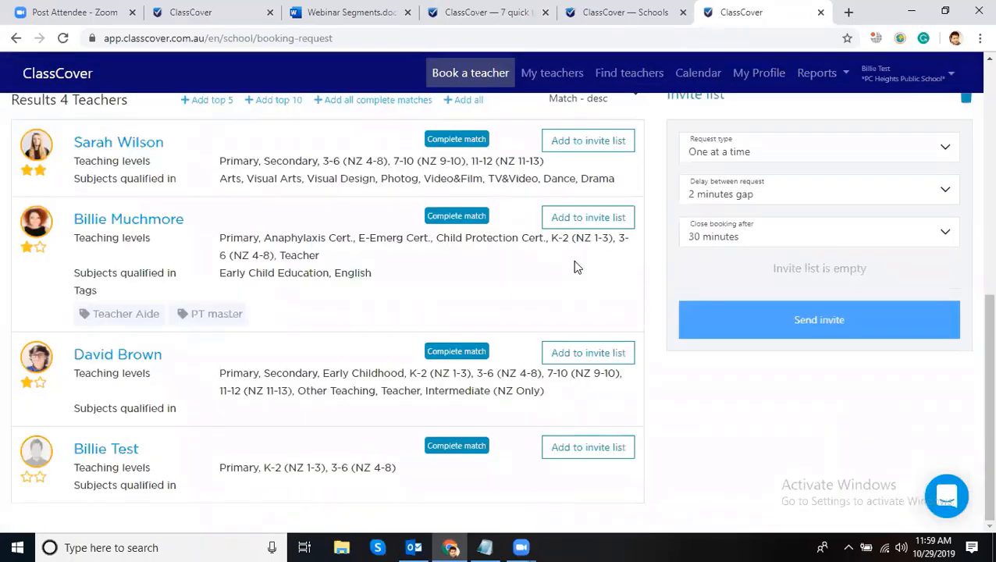
scroll(574, 235, up, 7)
click(568, 143)
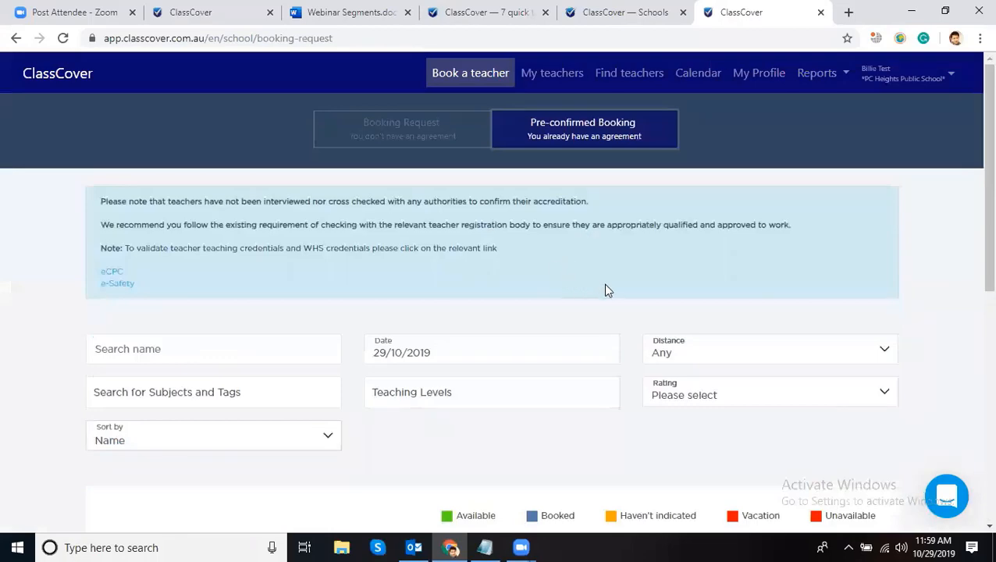
scroll(608, 290, down, 6)
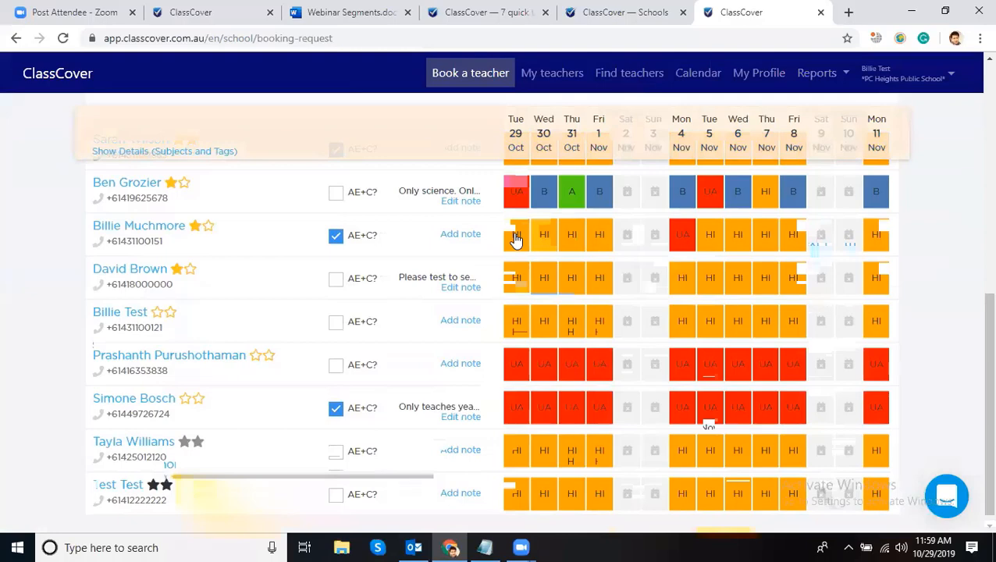
- Go back to the article's tip 5 on showing only available teachers
click(634, 11)
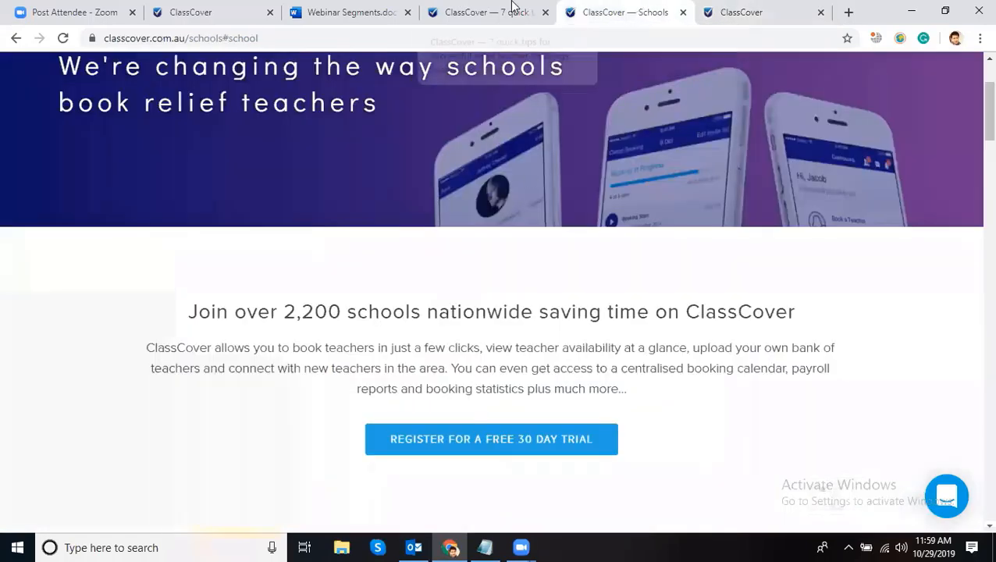
click(511, 11)
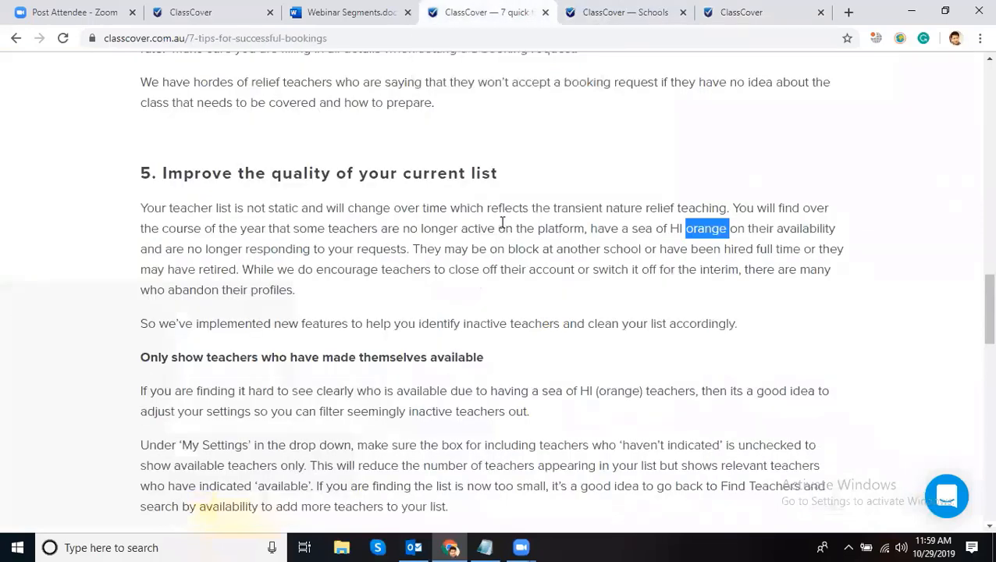
click(531, 232)
scroll(539, 228, down, 2)
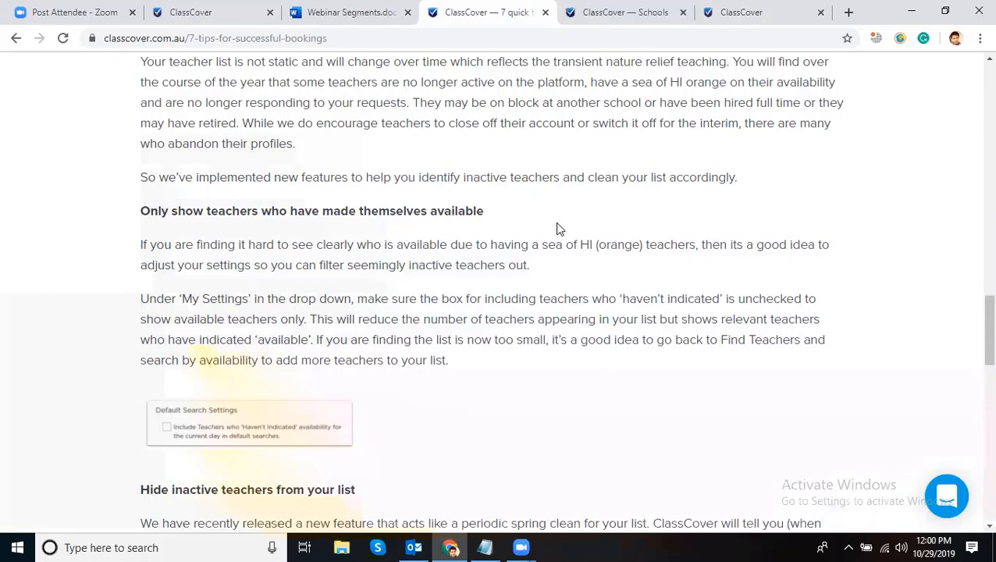
- Return to the ClassCover teacher availability list and open My settings from the account menu
click(718, 12)
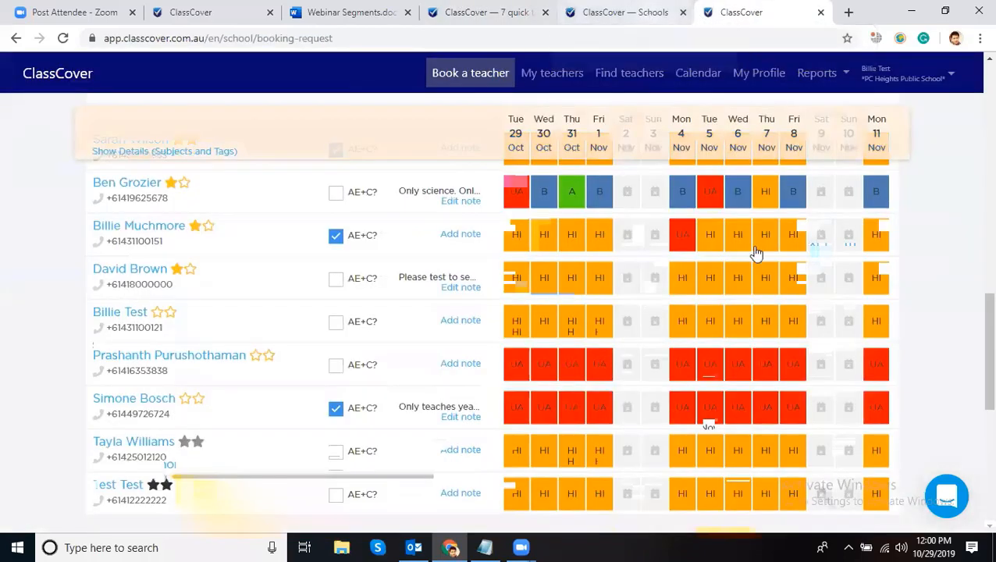
scroll(958, 221, up, 2)
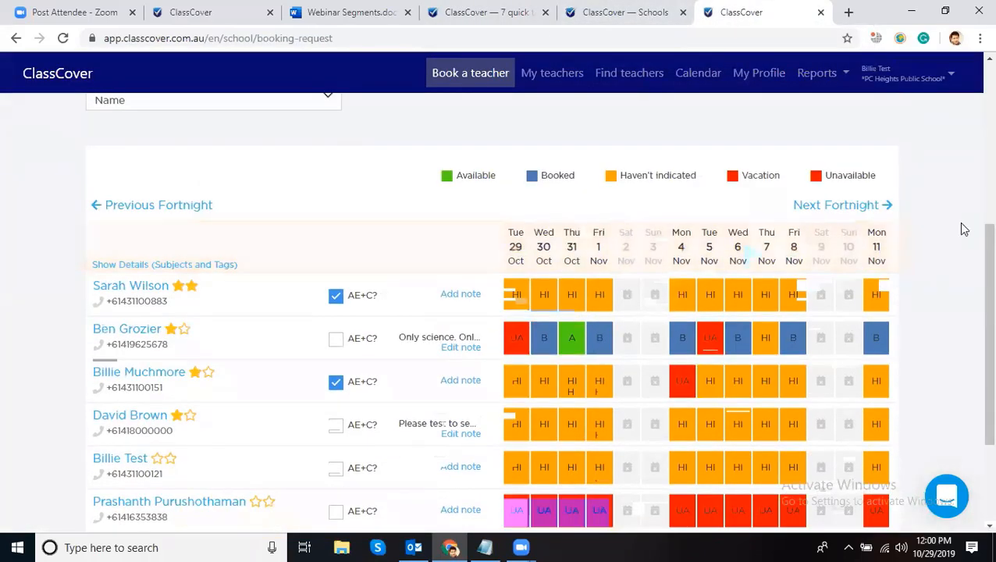
scroll(958, 222, down, 1)
scroll(958, 222, up, 1)
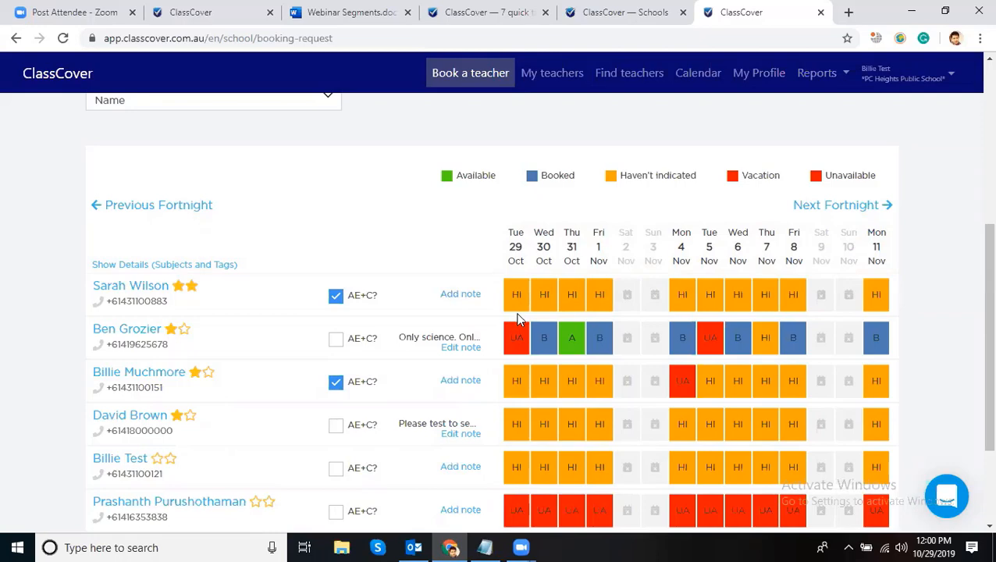
click(910, 77)
click(898, 127)
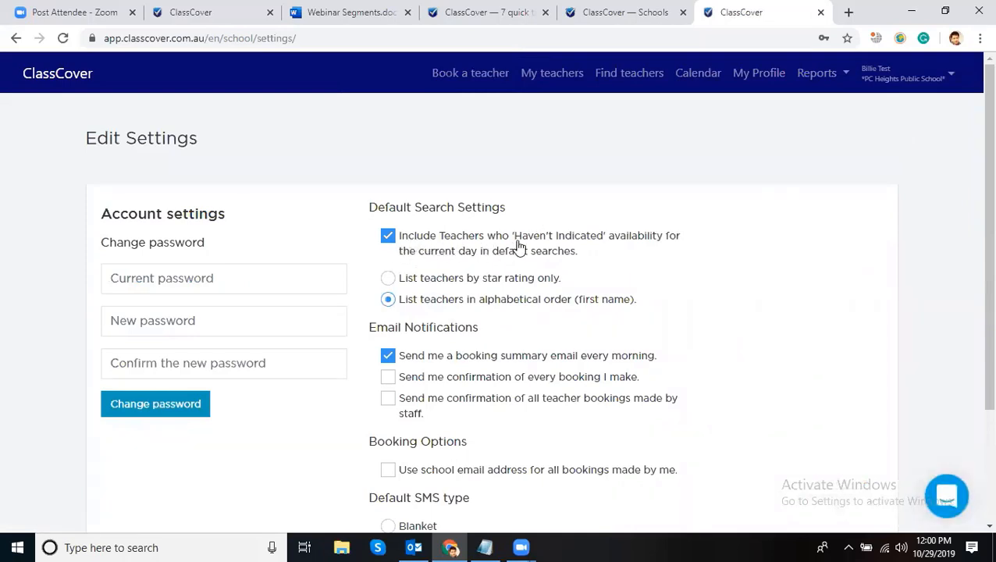
- Untick 'Include Teachers who Haven't Indicated' and save the search settings
click(389, 238)
click(389, 238)
click(389, 238)
scroll(412, 349, down, 2)
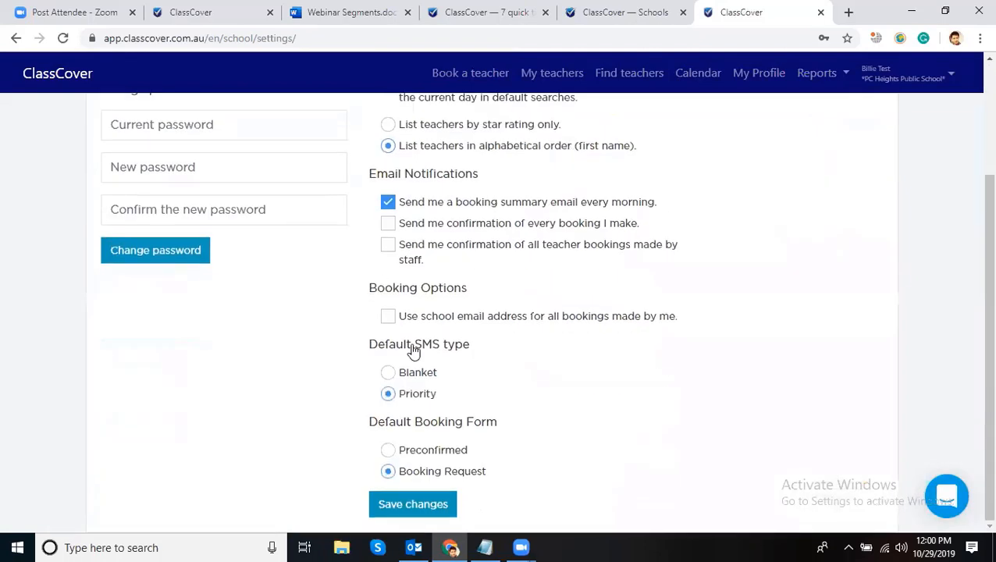
key(Return)
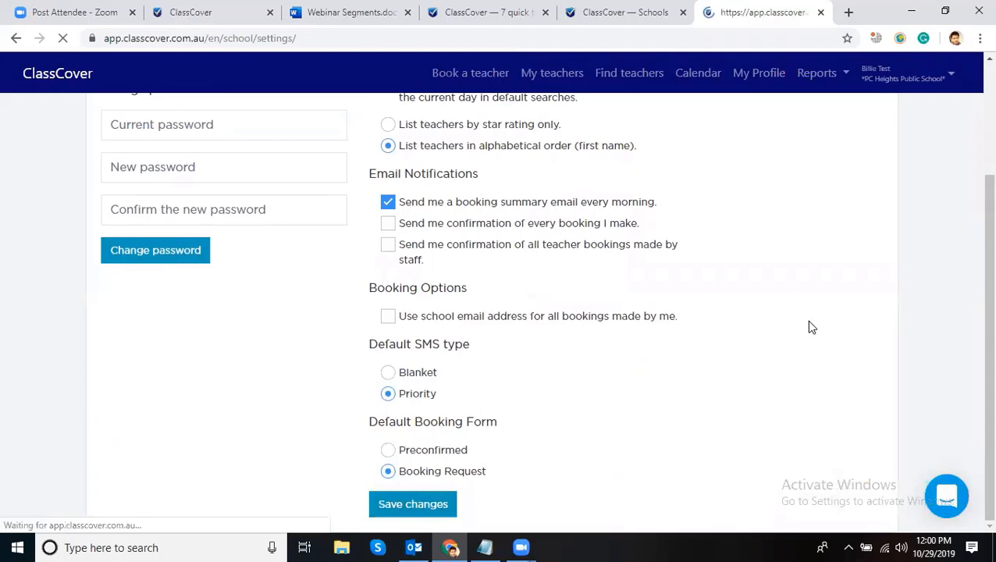
- Check the Pre-confirmed Booking list, now showing three teachers, then go back to the tips article
click(469, 78)
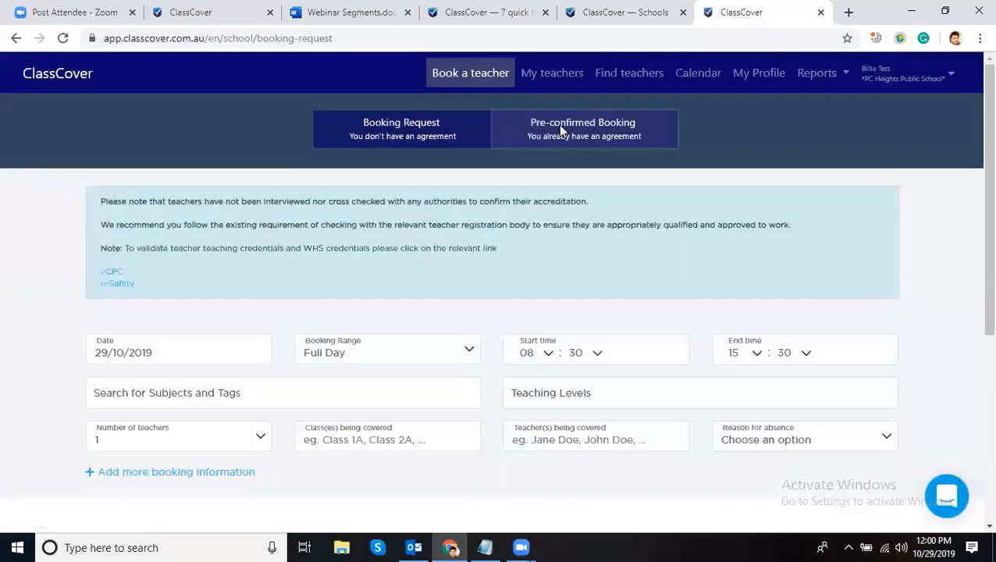
click(559, 128)
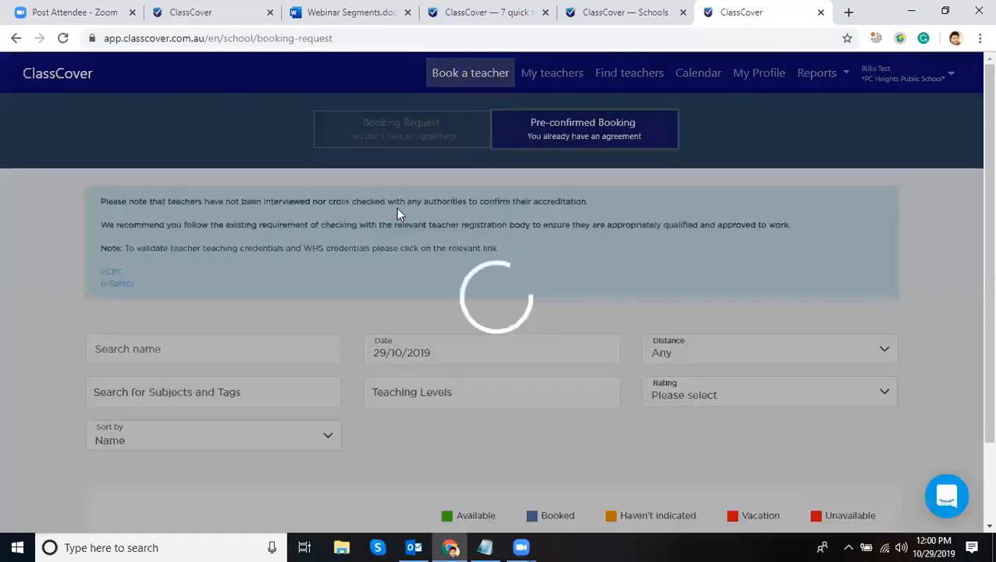
scroll(437, 313, down, 3)
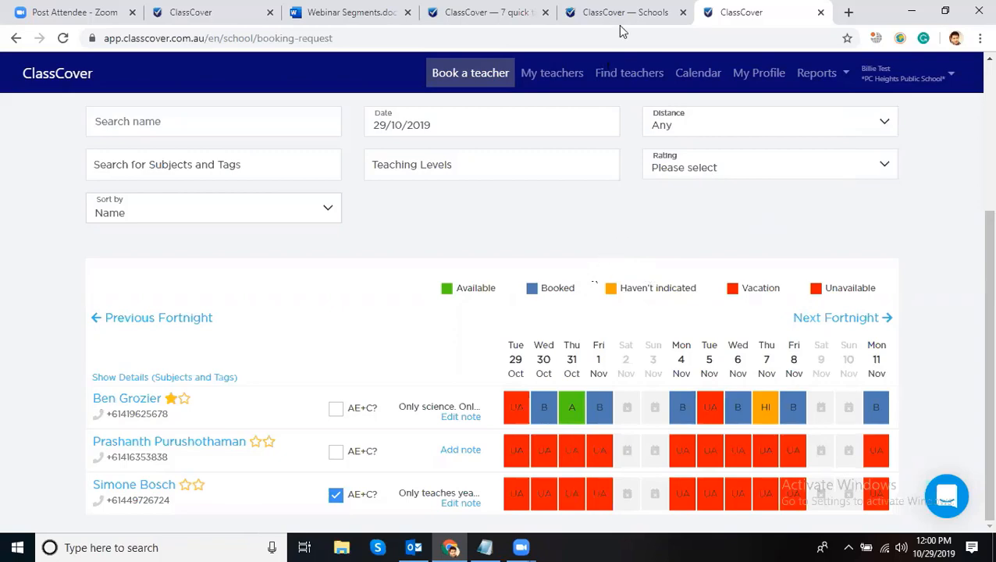
click(488, 11)
- Follow tip 6's link and download ClassCover+Information+for+Relief+Teachers.pdf for casual teachers
scroll(457, 241, down, 4)
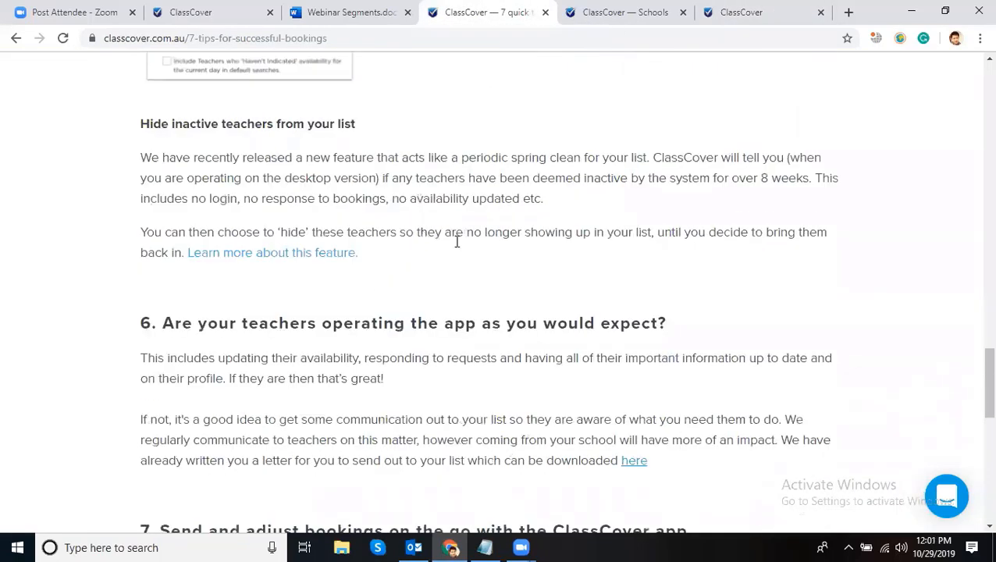
scroll(496, 202, down, 2)
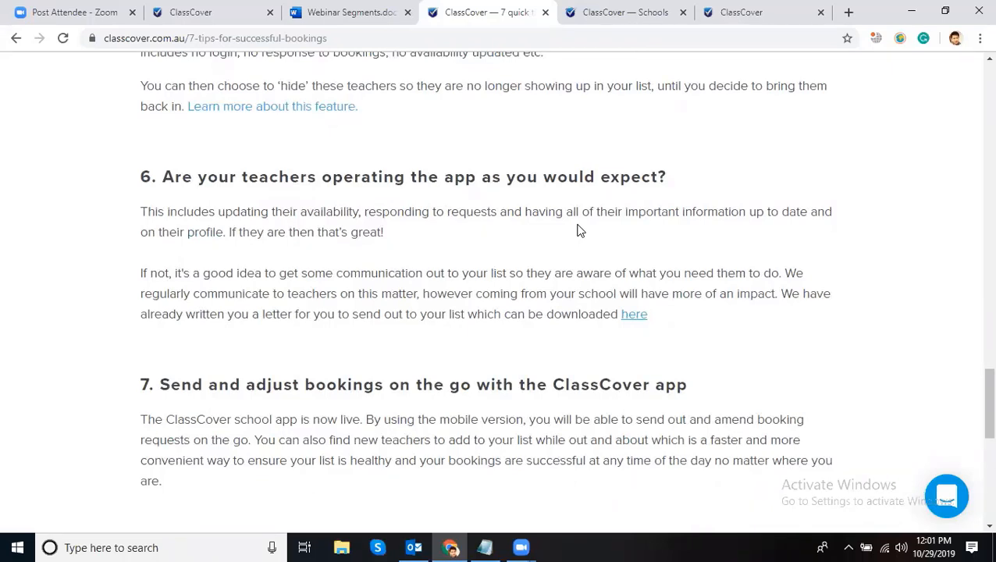
click(637, 315)
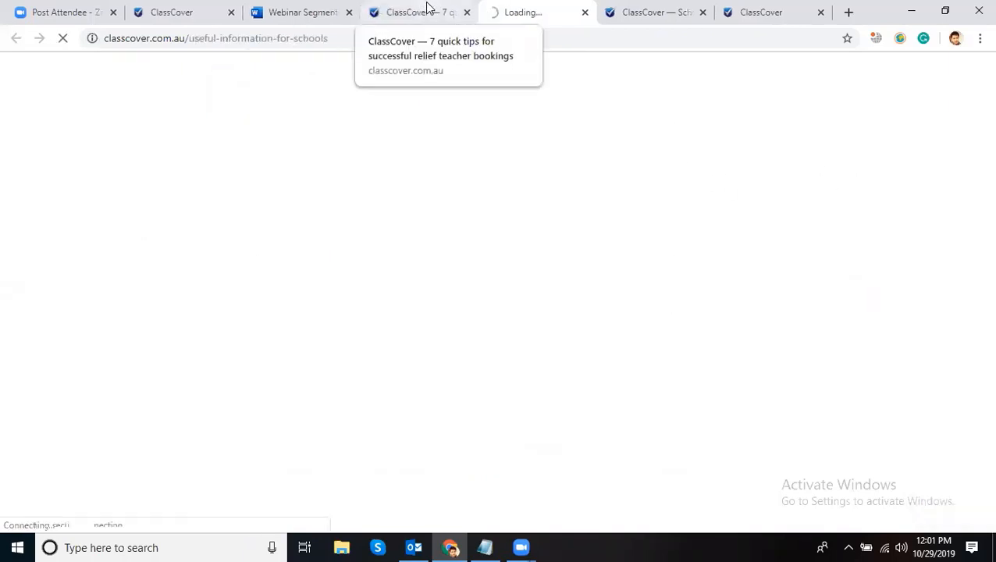
click(427, 10)
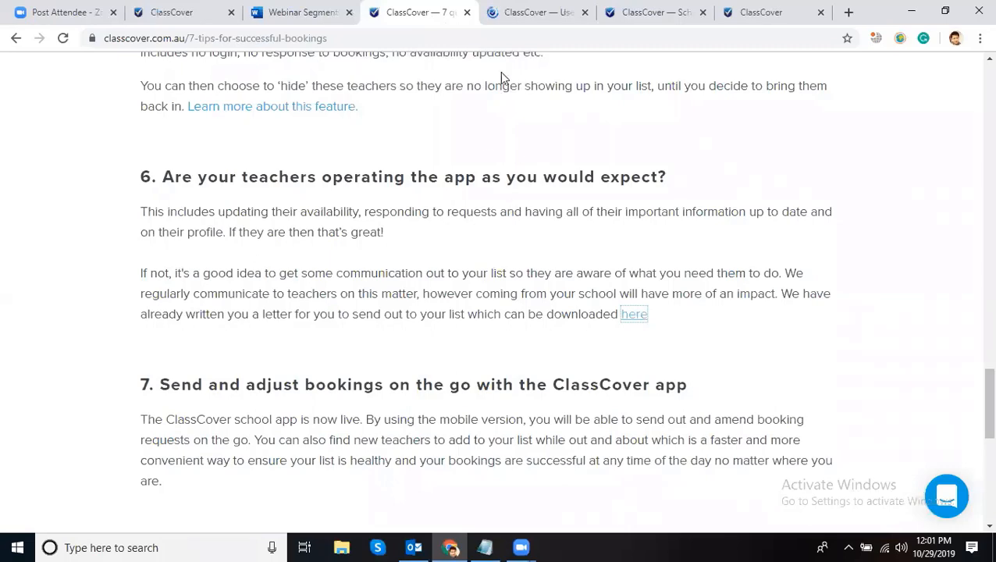
click(533, 10)
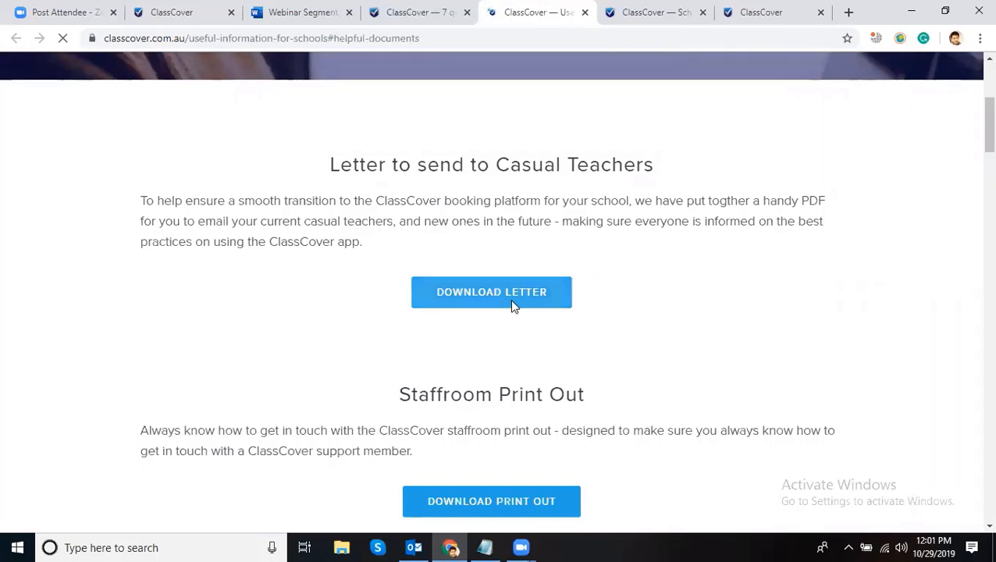
click(418, 12)
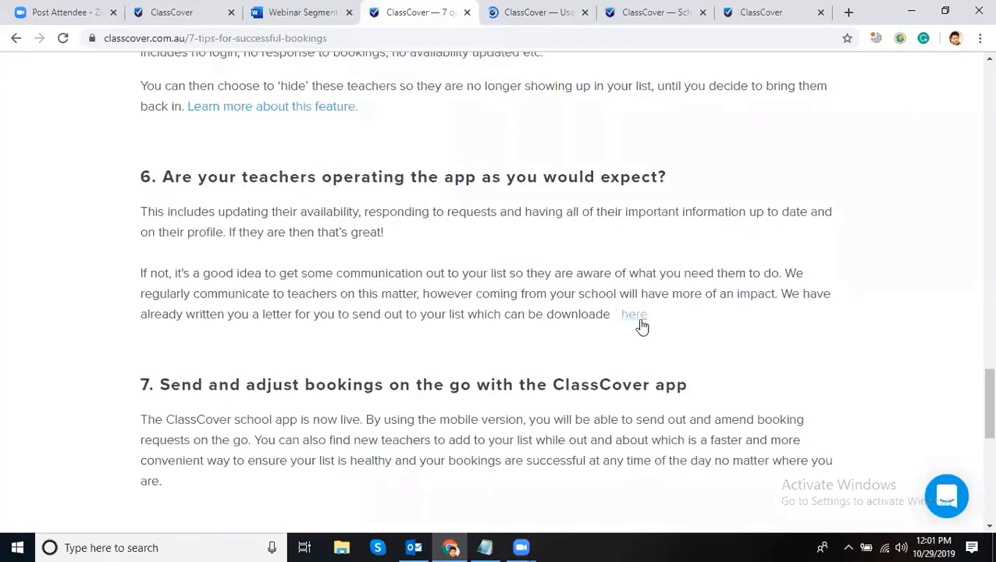
click(630, 314)
scroll(584, 244, down, 3)
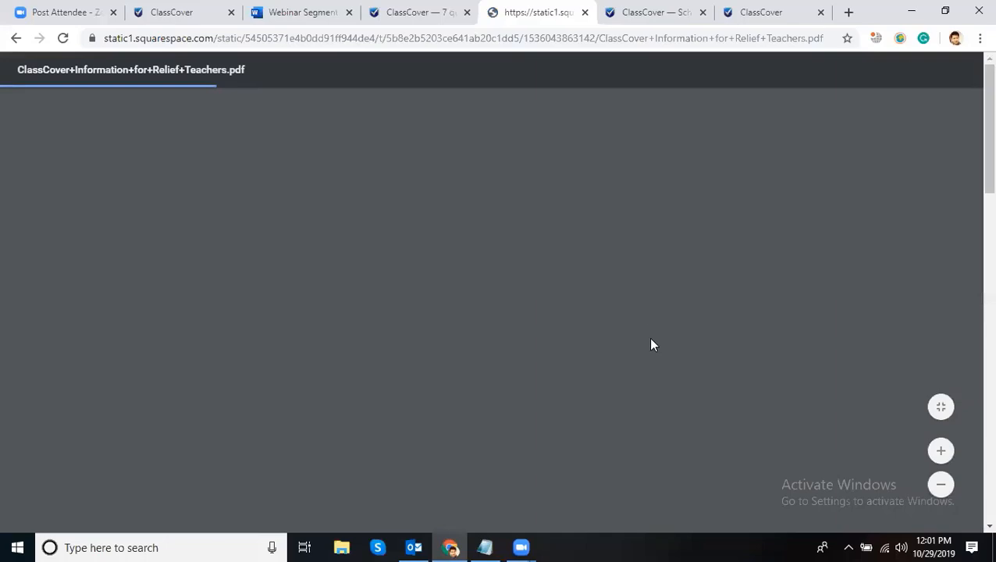
- Read the start of the relief teacher letter, highlighting the profile setup passage
scroll(653, 344, down, 15)
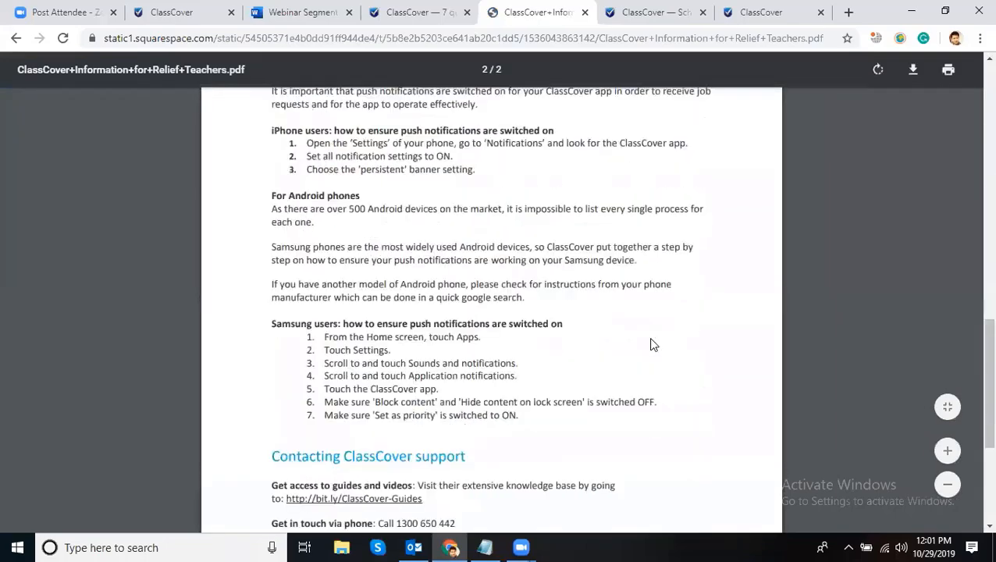
scroll(654, 344, up, 1)
scroll(532, 318, up, 10)
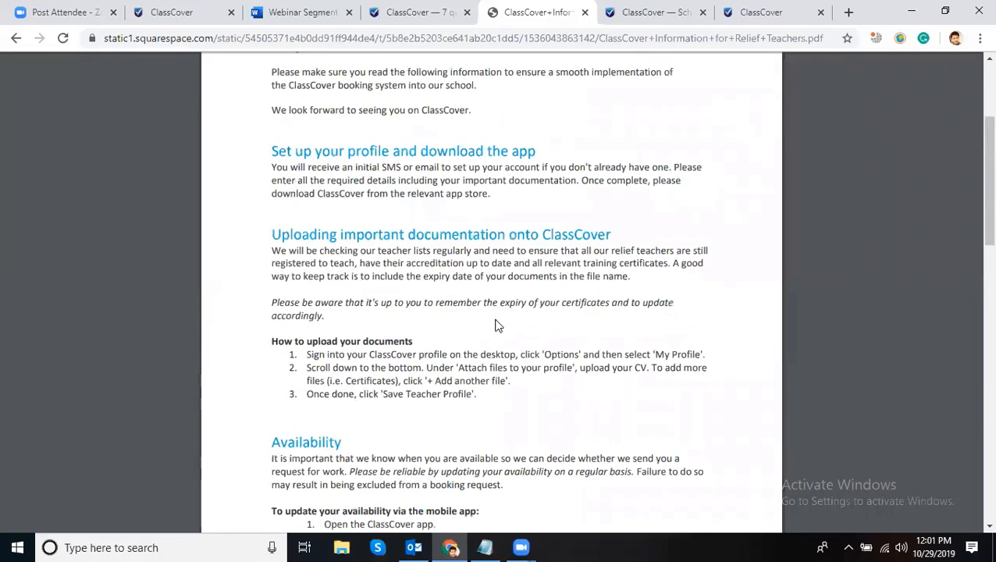
scroll(492, 326, up, 3)
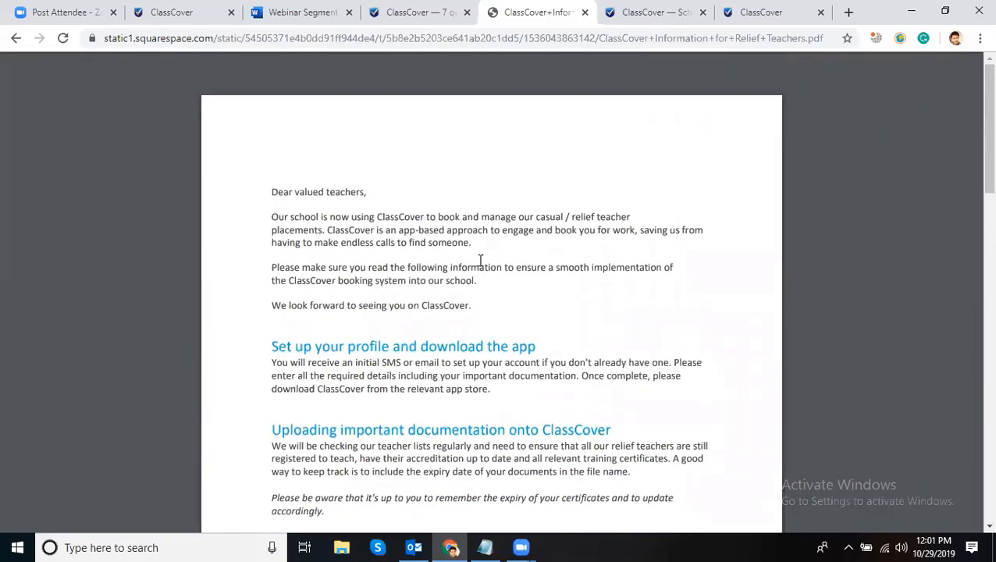
scroll(480, 260, down, 3)
drag(544, 137, 393, 128)
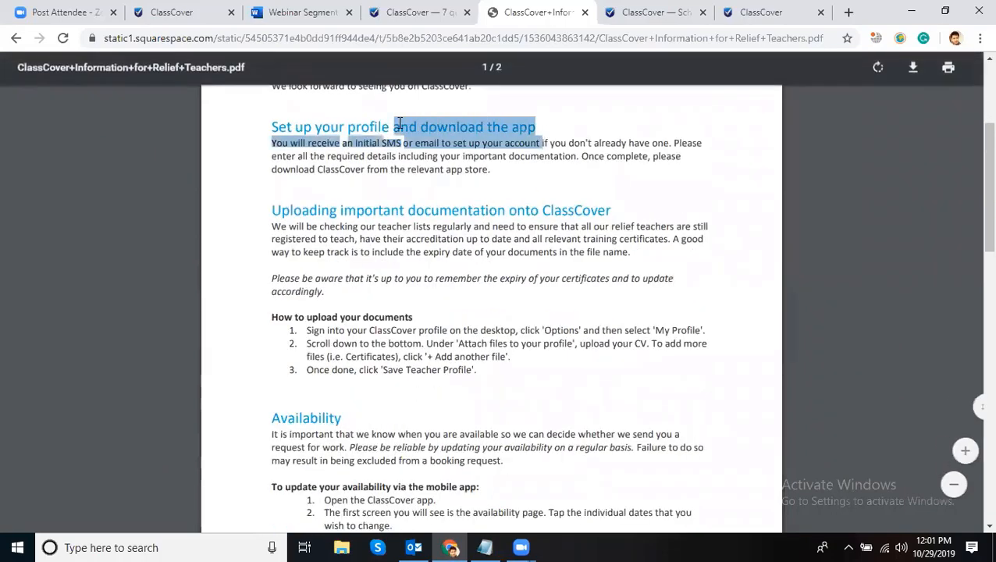
click(514, 228)
scroll(546, 224, down, 1)
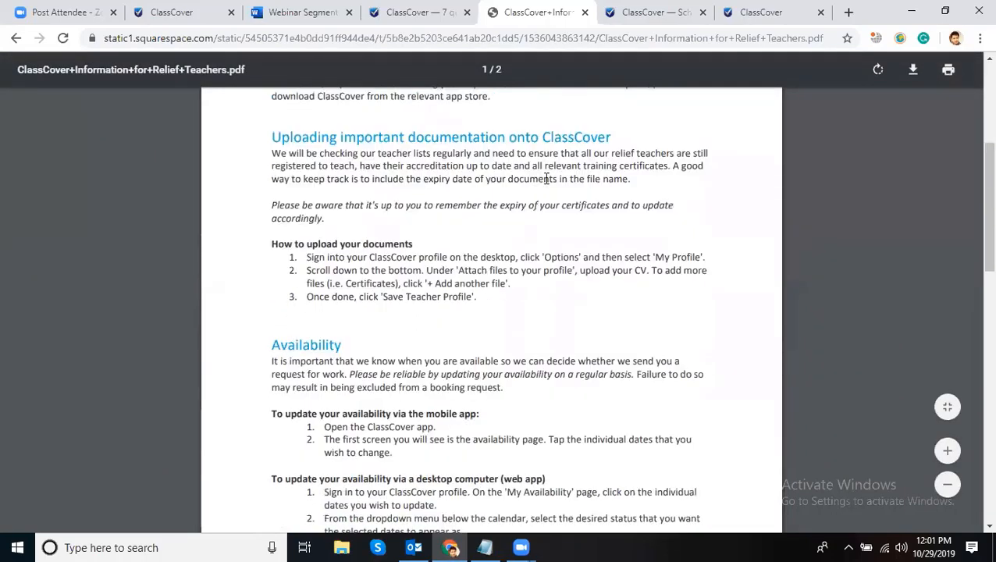
scroll(535, 191, down, 2)
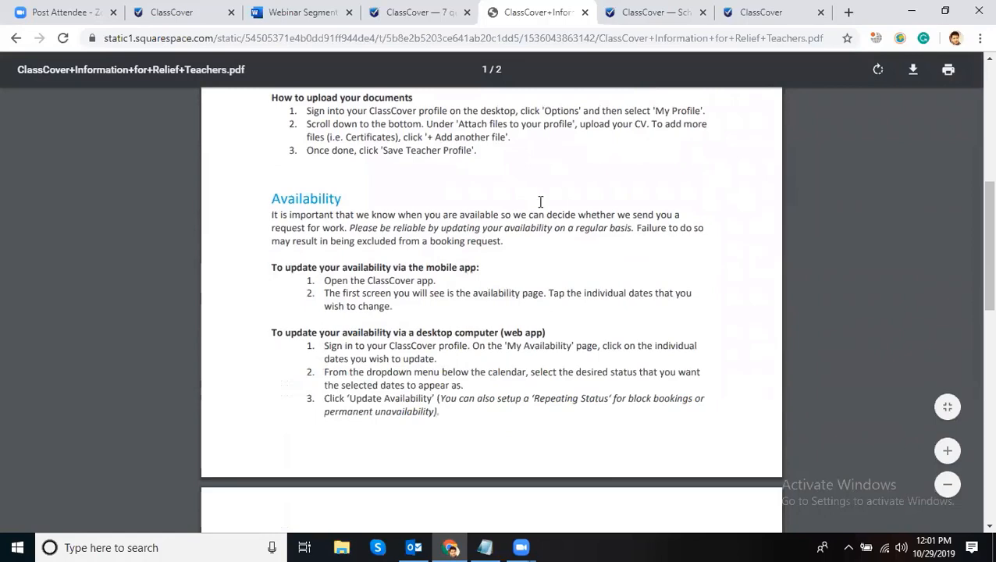
scroll(540, 202, down, 2)
scroll(351, 146, up, 1)
- Read on to the Contacting ClassCover support heading, then return to the 7 quick tips tab
drag(351, 146, 272, 122)
scroll(422, 200, down, 4)
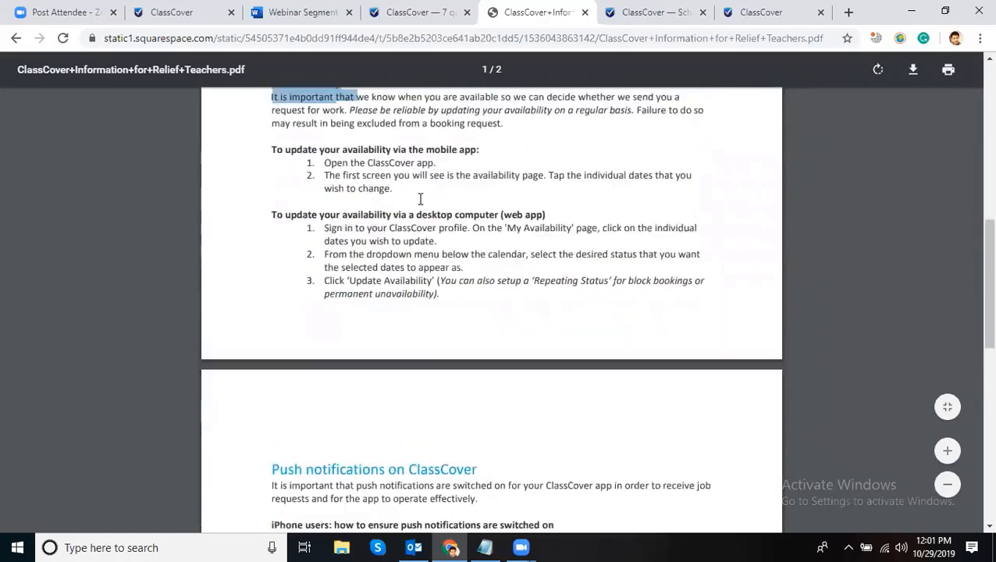
drag(485, 225, 274, 217)
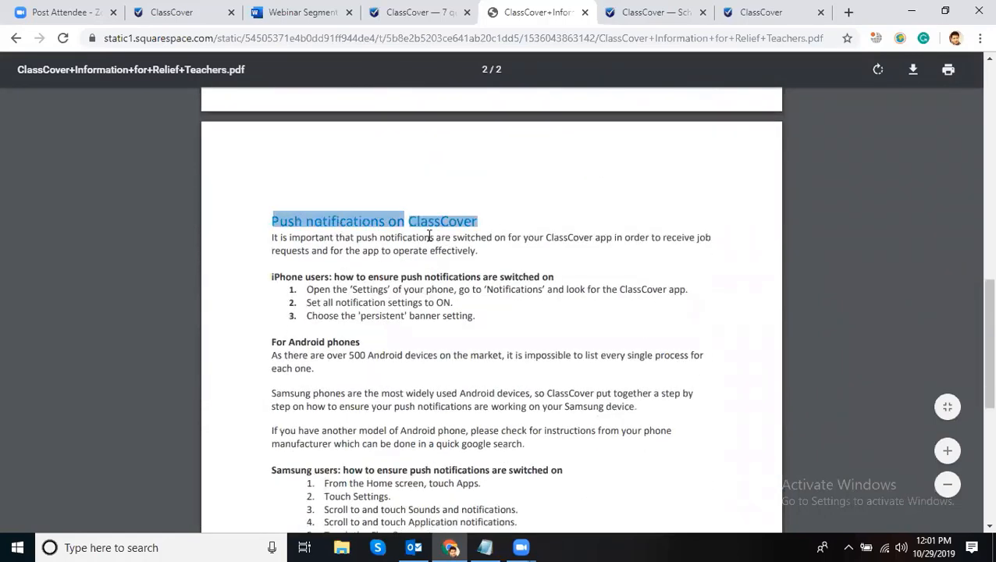
scroll(441, 230, down, 2)
scroll(430, 211, down, 1)
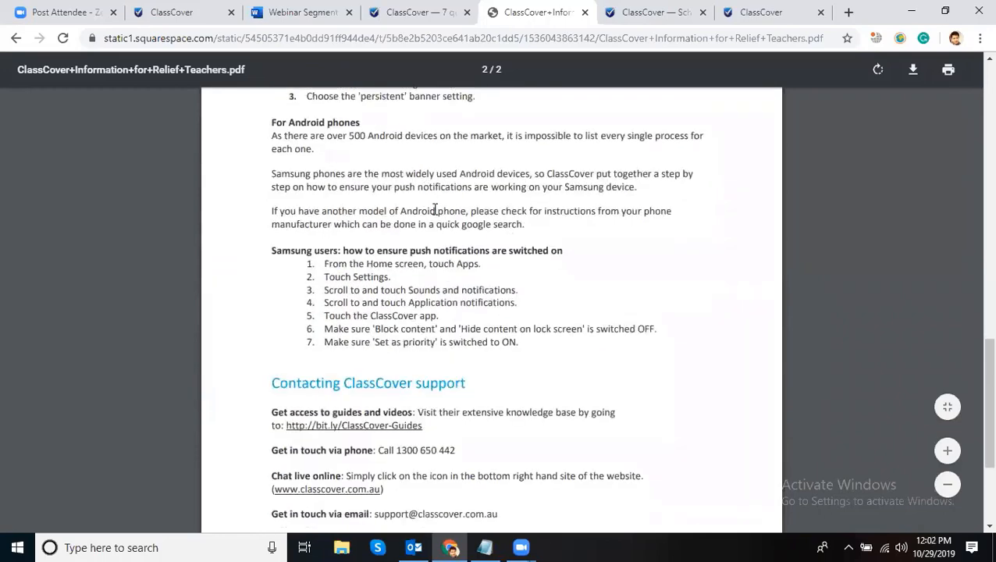
scroll(435, 210, down, 2)
scroll(515, 195, up, 2)
scroll(518, 191, down, 1)
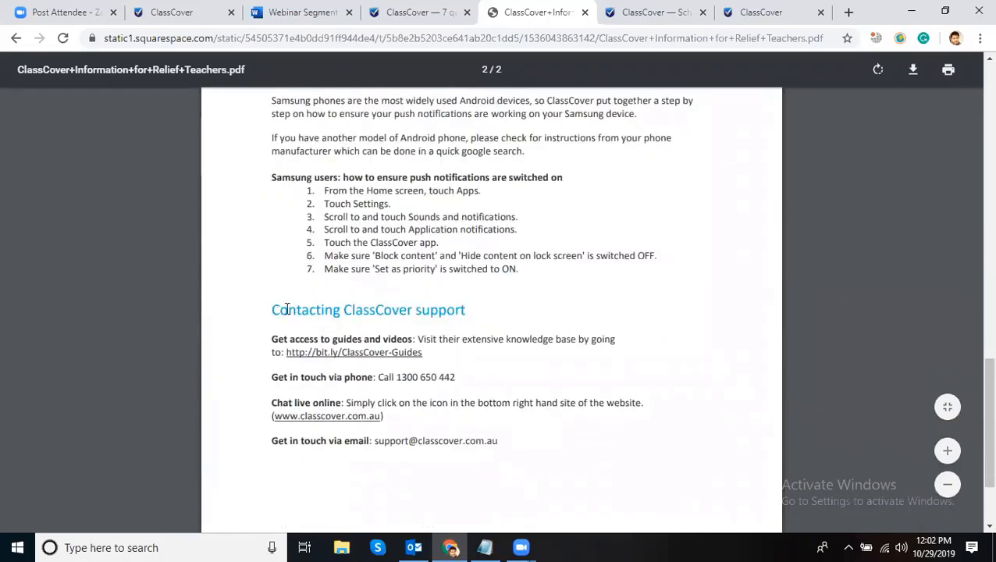
drag(286, 309, 467, 310)
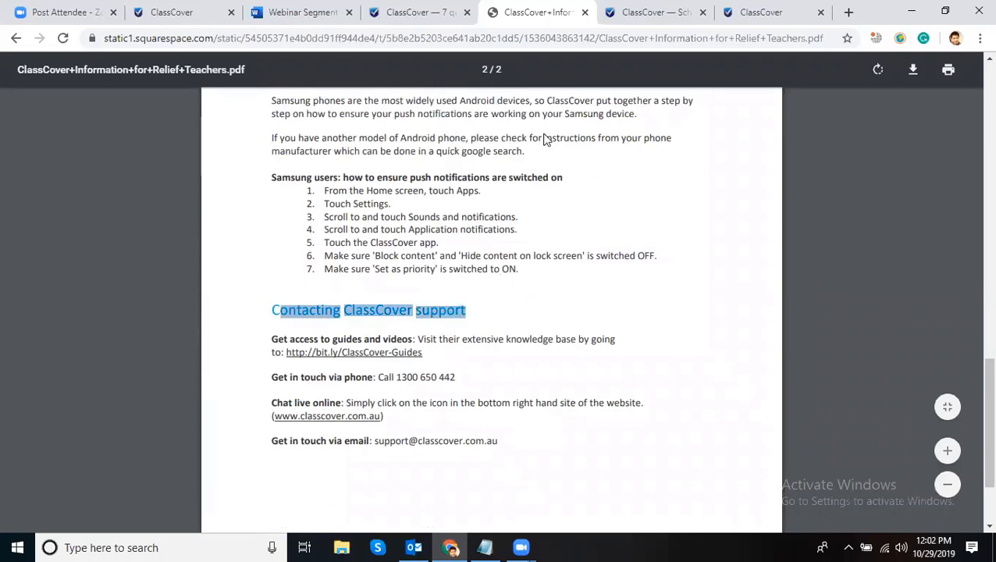
click(438, 13)
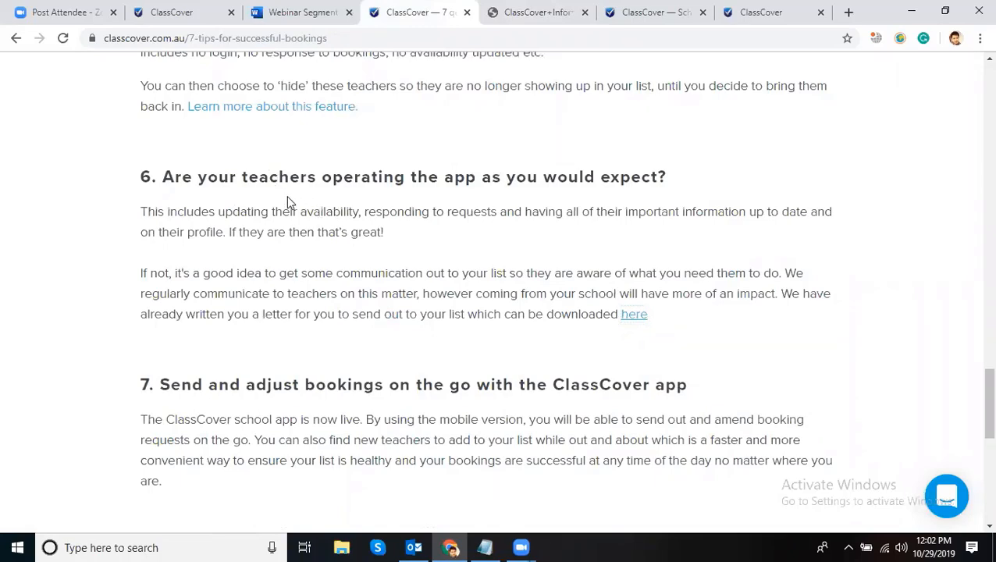
- Reopen the teacher letter link from the tips article and close the letter PDF tab
scroll(287, 195, up, 5)
drag(328, 38, 189, 34)
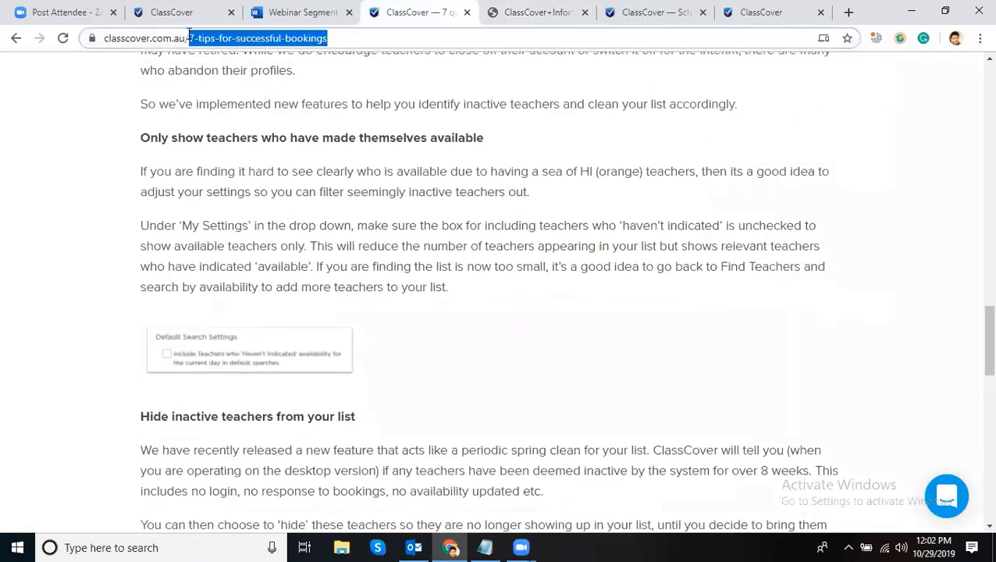
click(295, 179)
scroll(323, 168, down, 4)
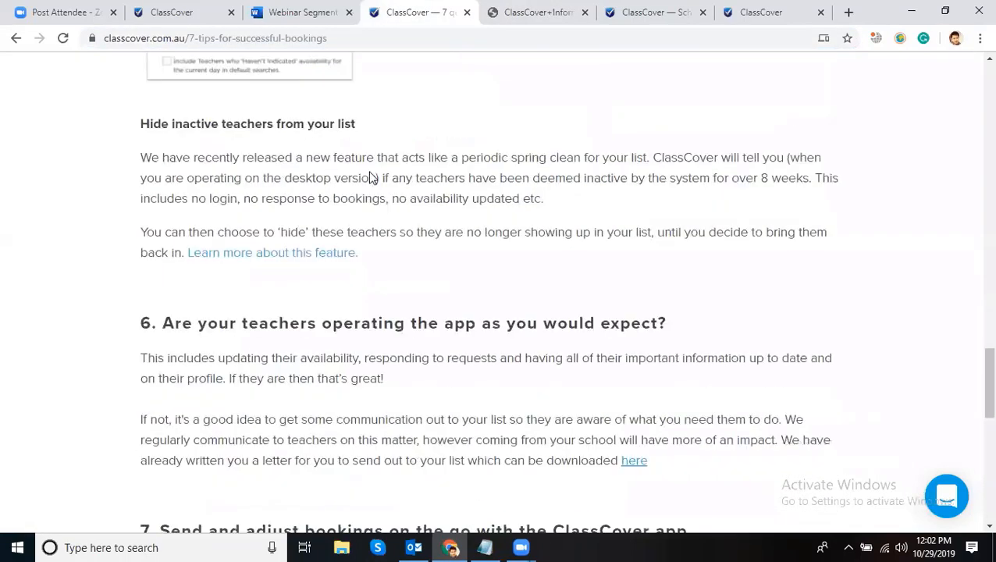
scroll(372, 178, down, 3)
scroll(312, 265, down, 2)
scroll(323, 302, up, 4)
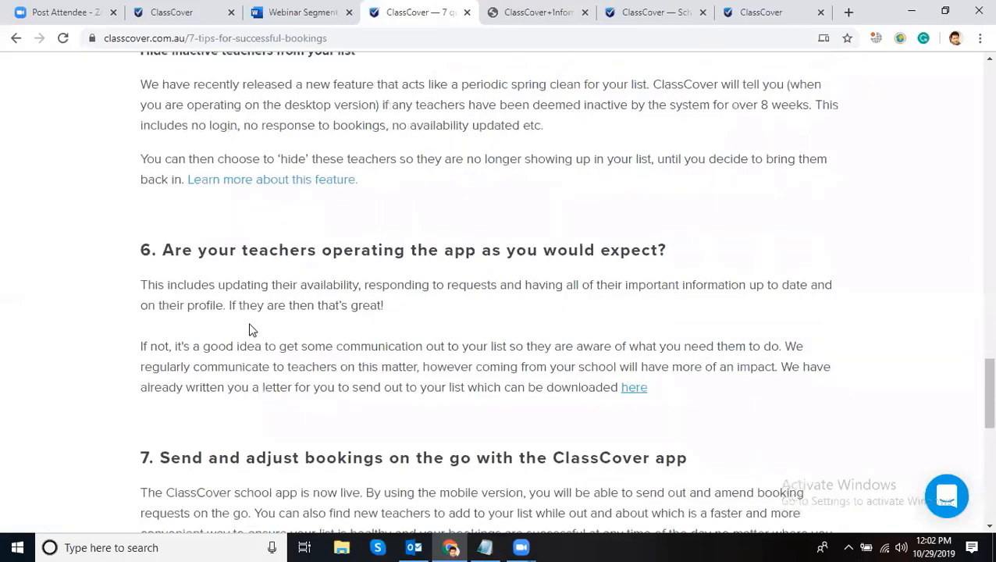
click(635, 392)
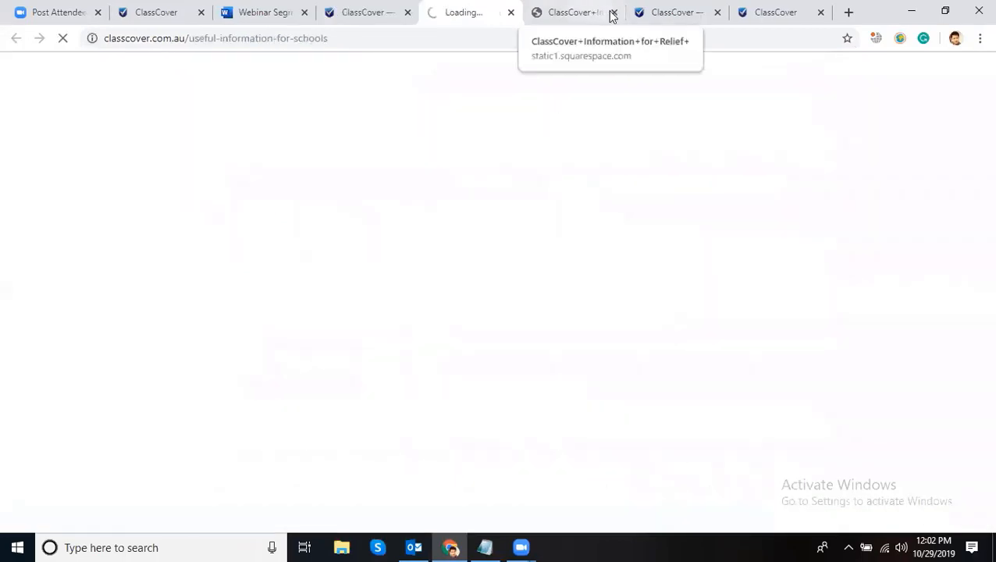
click(606, 12)
click(613, 13)
scroll(531, 207, down, 2)
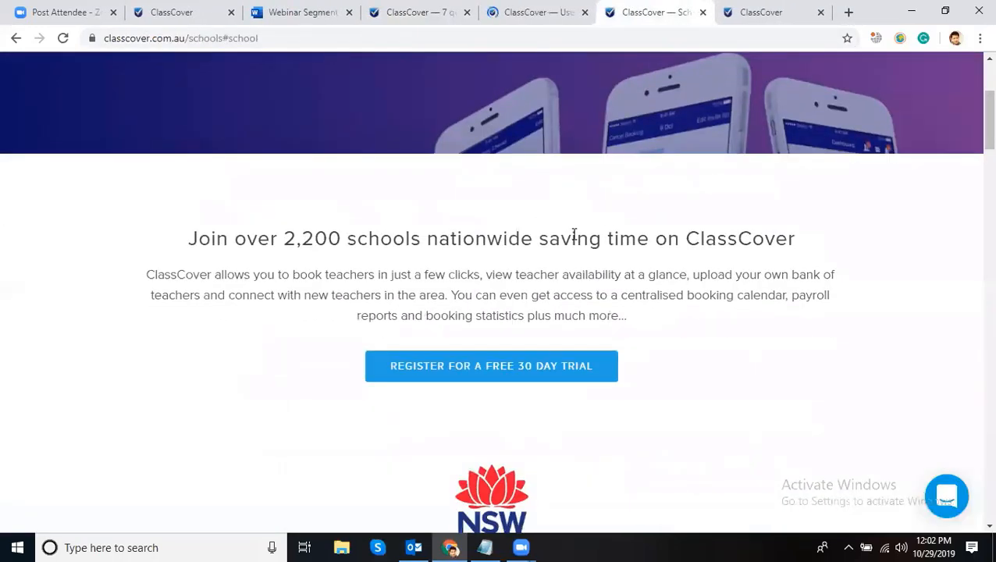
- Close the ClassCover — Schools tab to get back to the Book a teacher grid
click(540, 13)
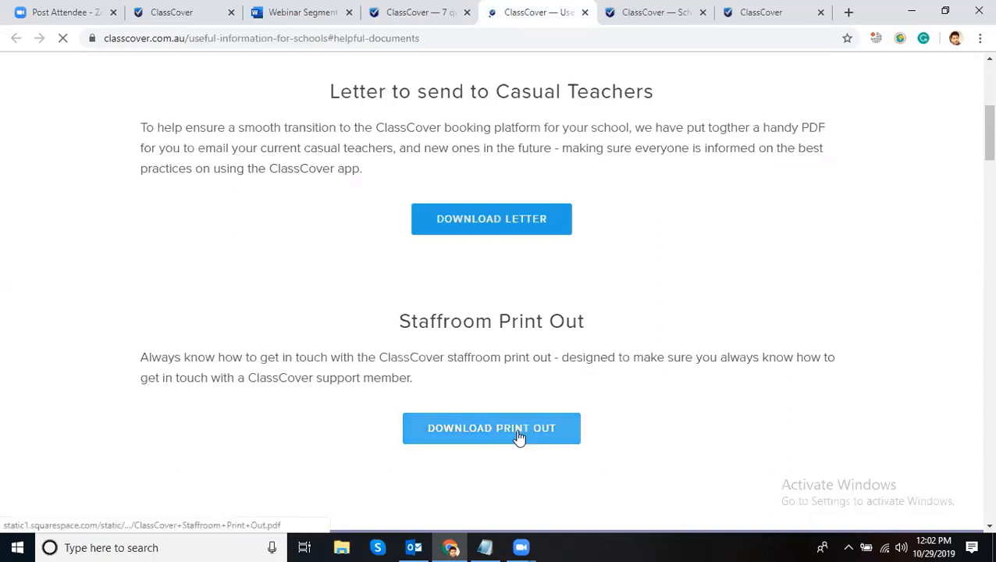
click(656, 12)
click(702, 13)
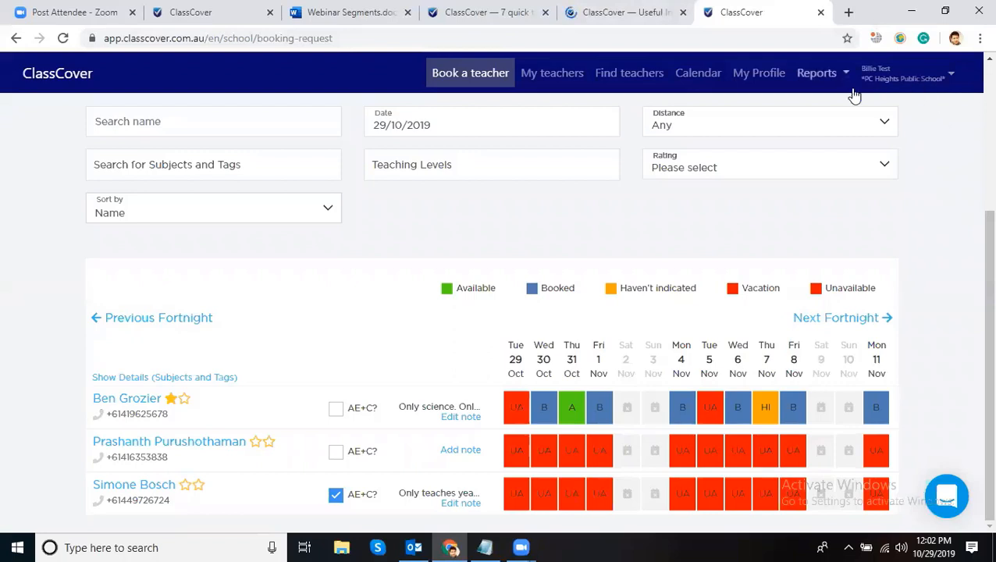
- Go to Additional Users from the account menu and start inviting a member
click(927, 83)
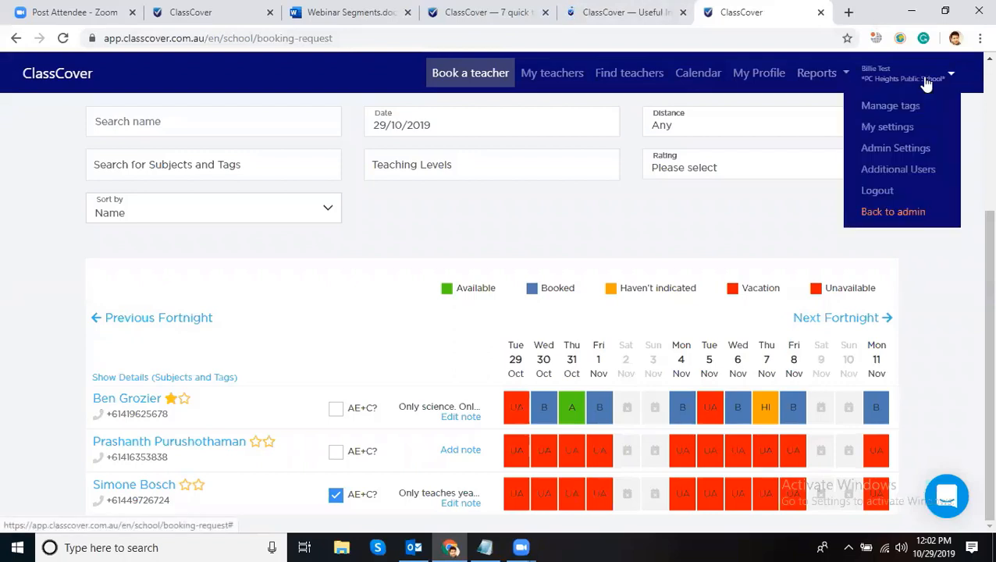
click(898, 171)
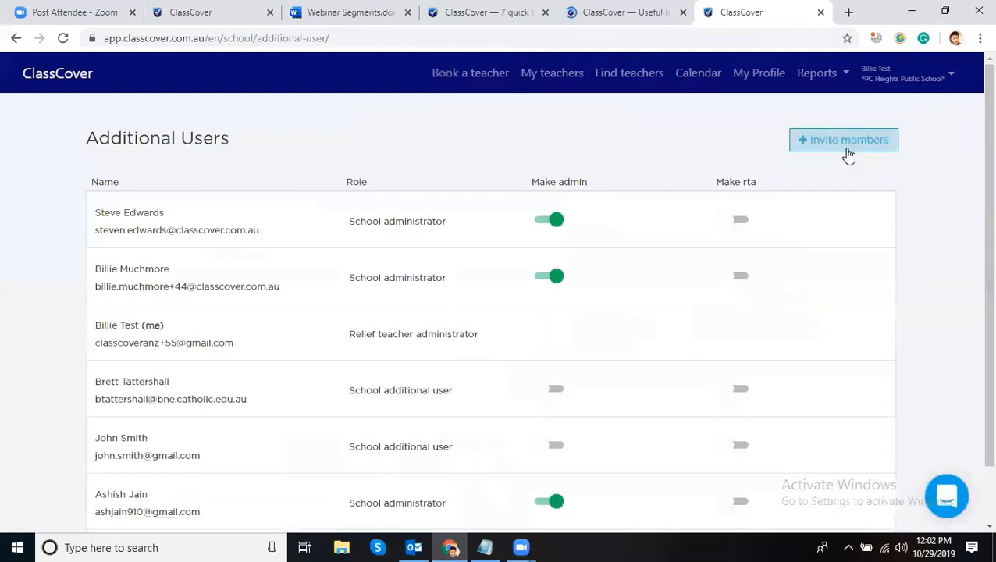
click(846, 143)
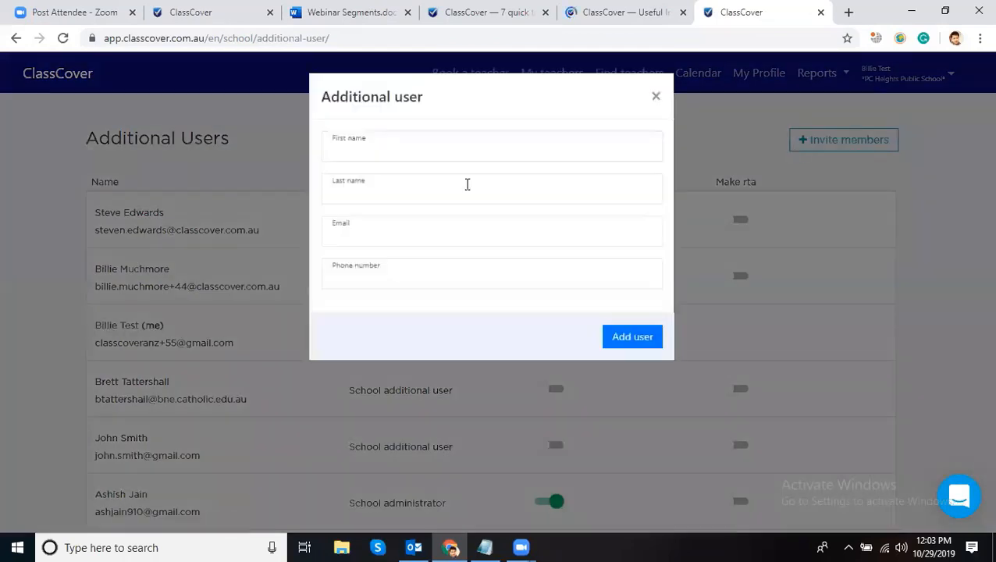
- Look through the invite form's name, email and phone fields, then close it without adding anyone
click(397, 144)
click(433, 115)
click(377, 181)
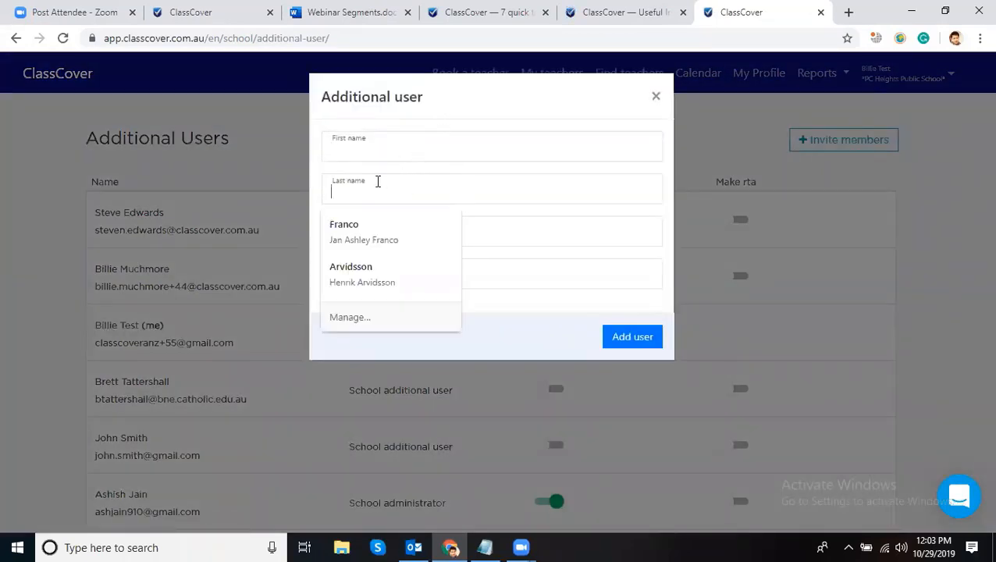
click(480, 226)
click(517, 274)
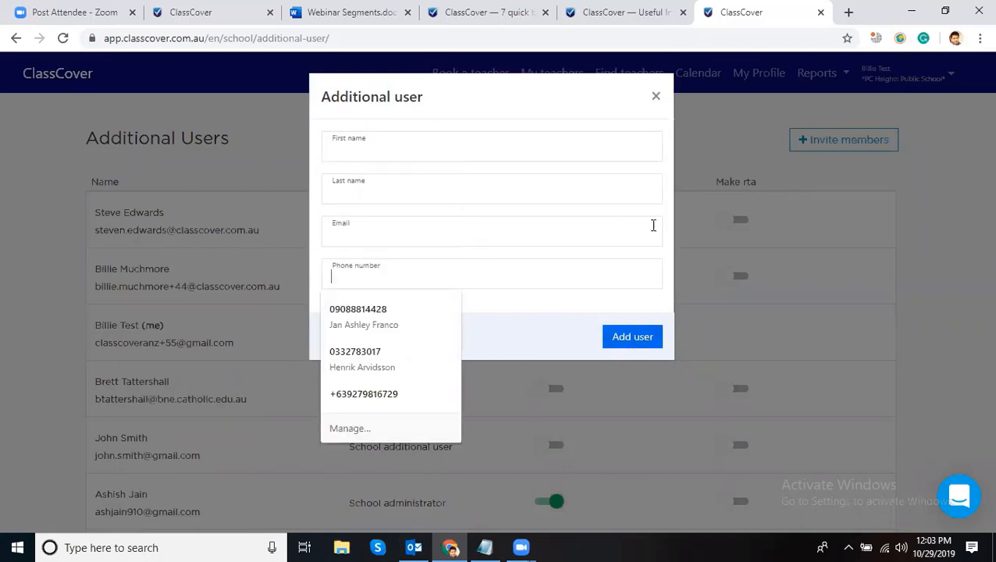
click(657, 98)
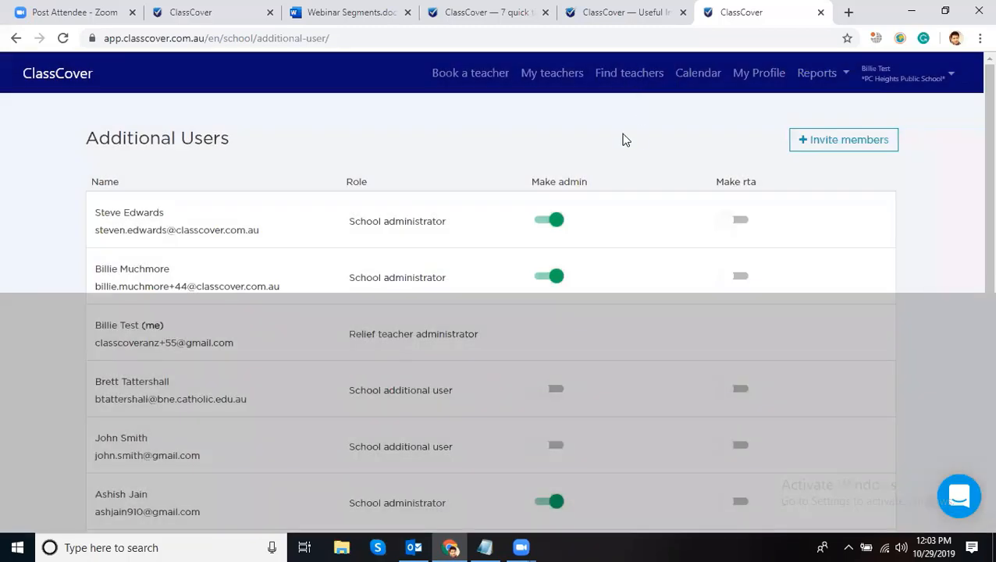
scroll(638, 128, down, 1)
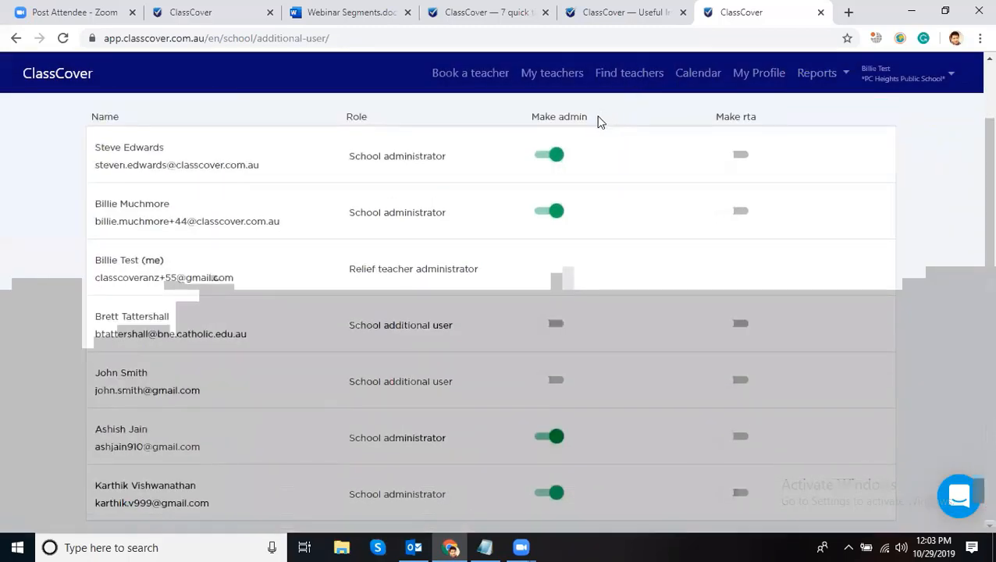
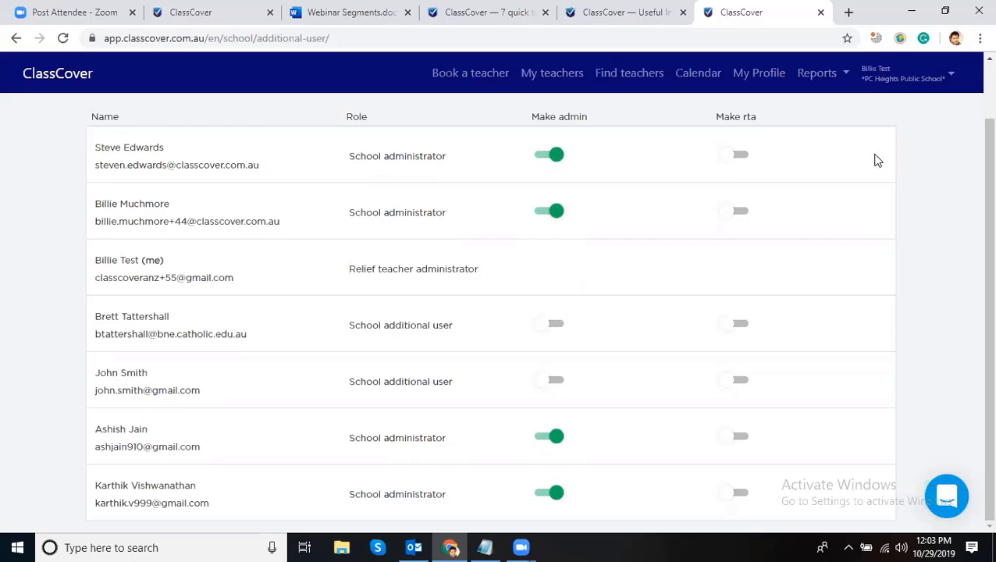
- Switch on Make admin for the fourth user, making them a school administrator
click(554, 327)
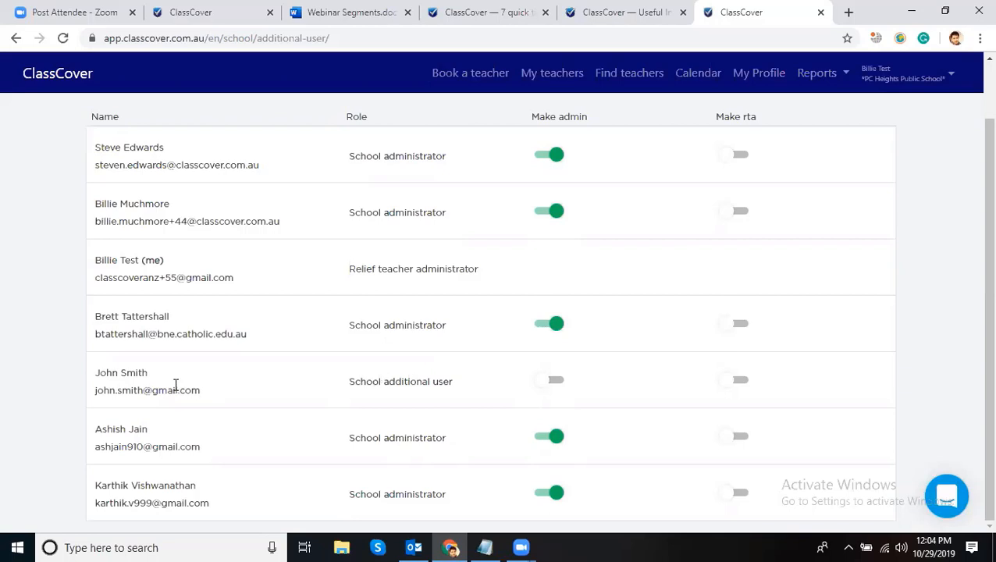
drag(92, 376, 582, 367)
click(613, 377)
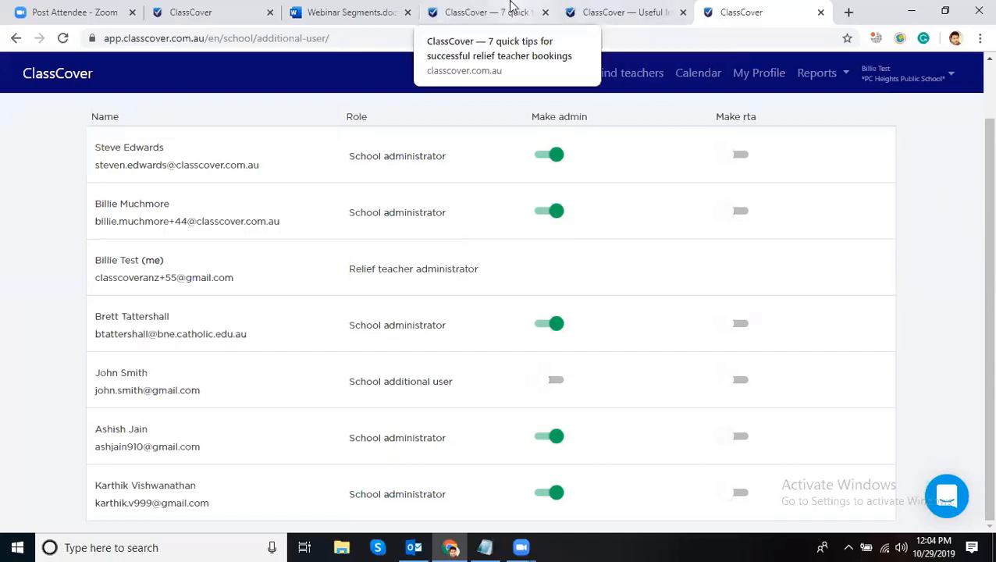
- Move from the quick tips article to the Helpful Documents page and scroll through it
click(469, 12)
scroll(437, 234, down, 3)
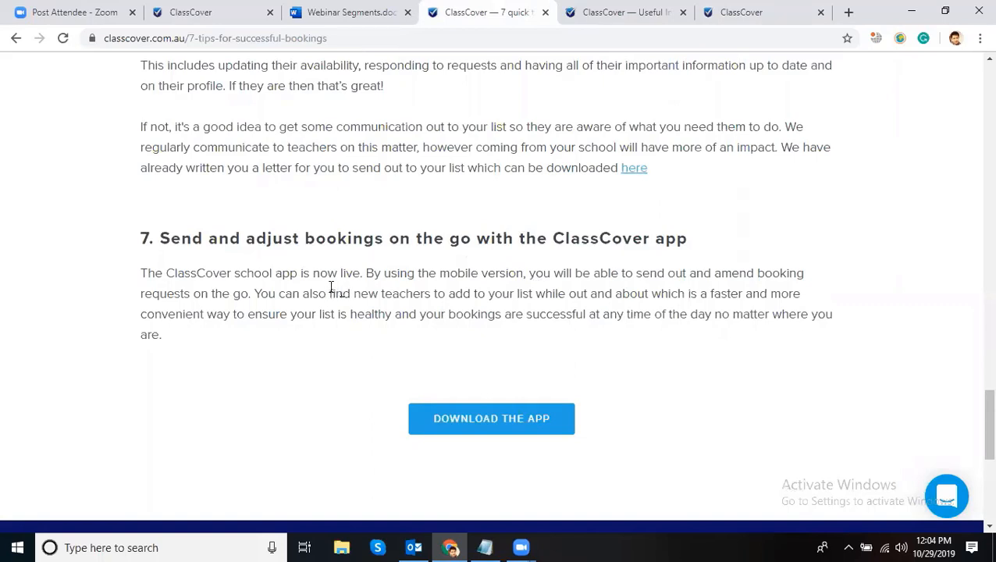
click(629, 12)
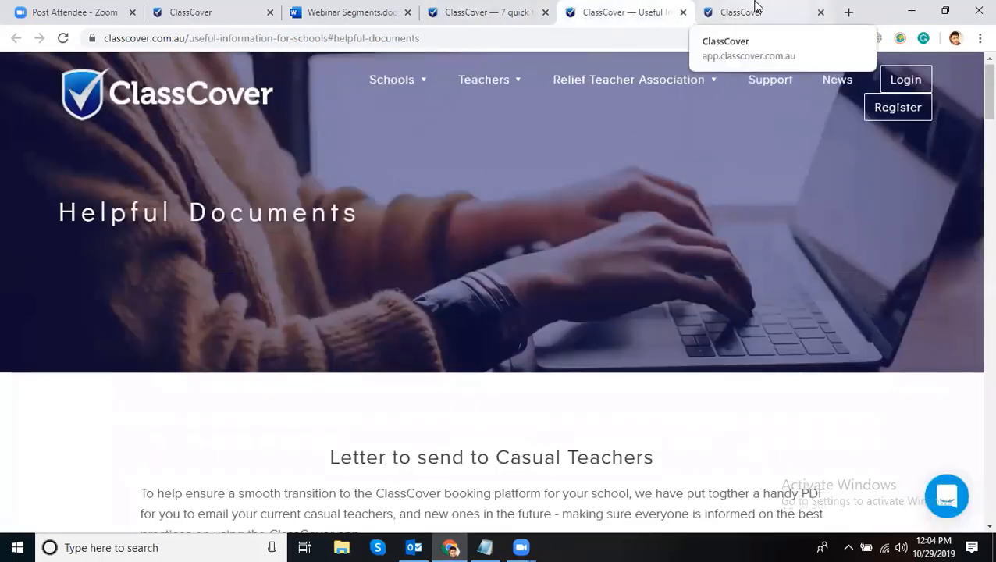
mouse_move(628, 79)
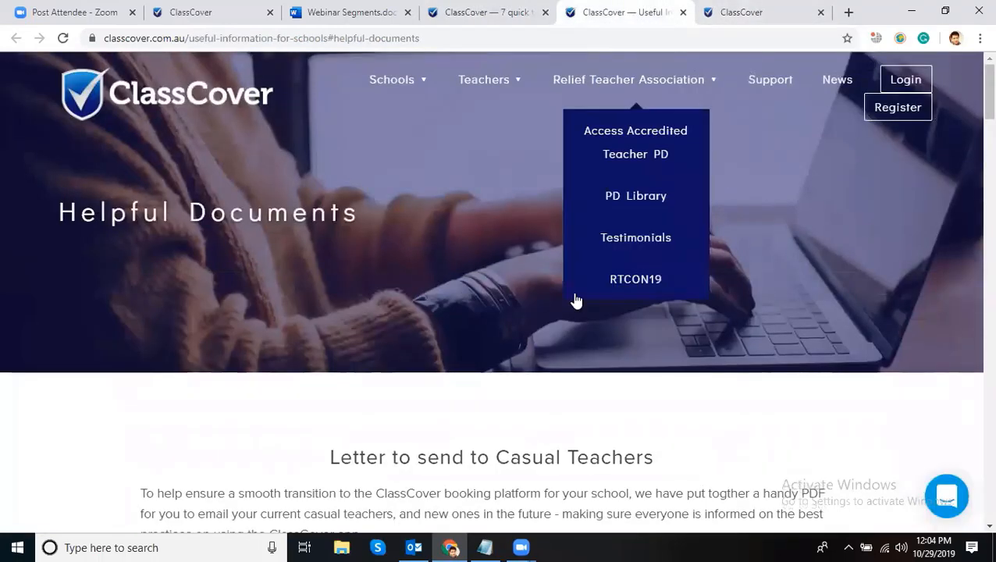
scroll(653, 425, down, 3)
scroll(673, 335, up, 3)
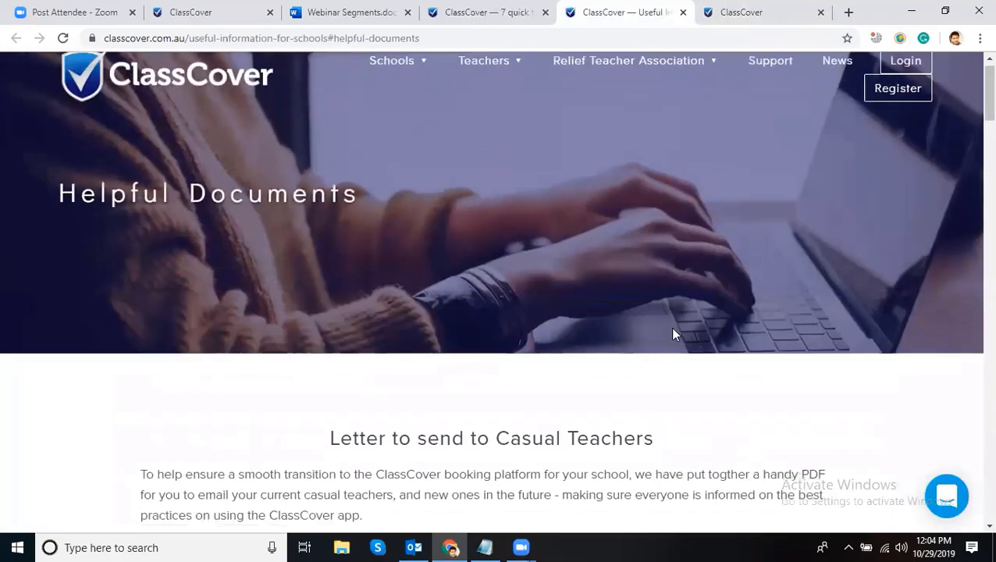
scroll(650, 277, down, 4)
- Reread the quick tips article, then close the Helpful Documents page
click(498, 9)
scroll(677, 336, down, 3)
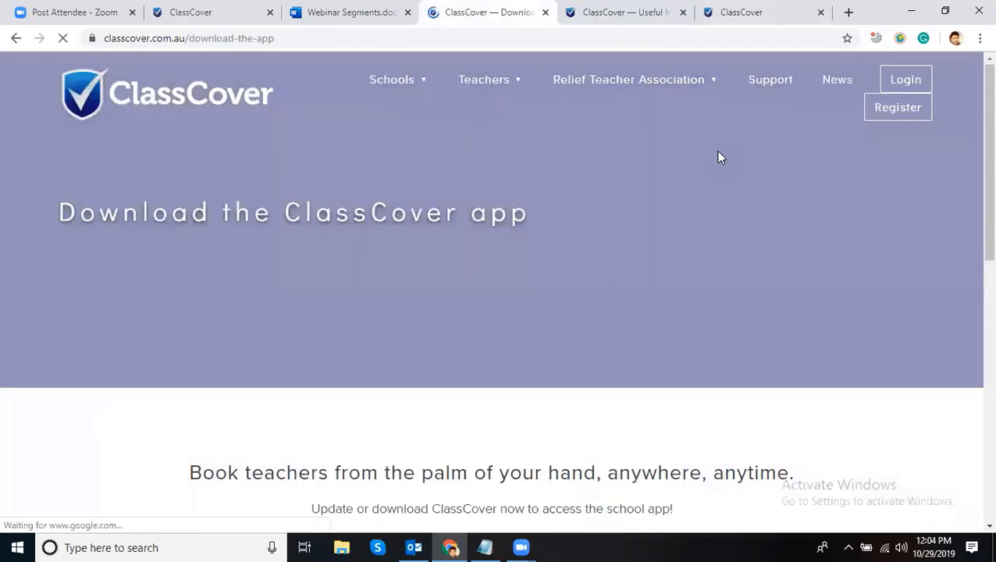
scroll(814, 234, down, 5)
scroll(814, 233, up, 2)
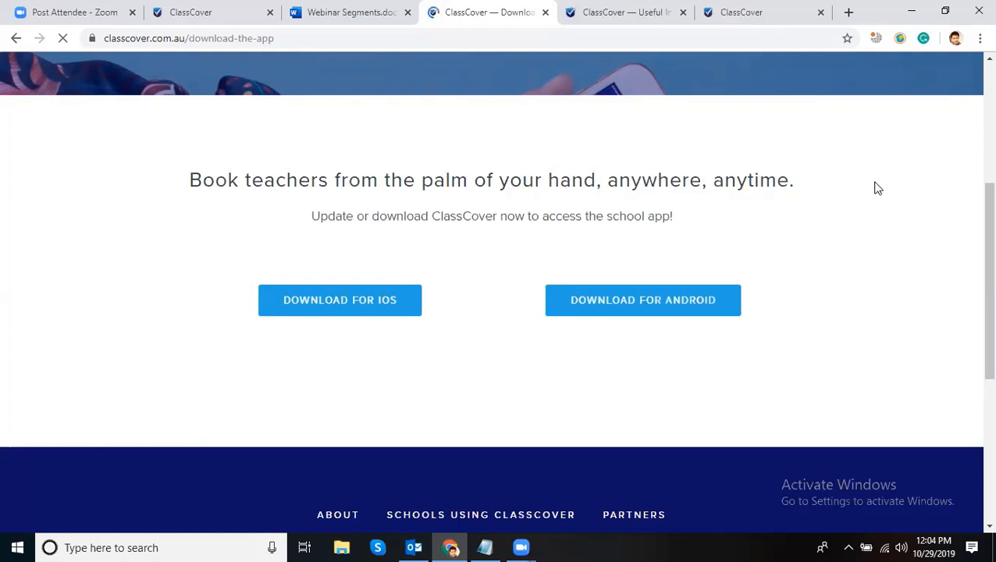
click(651, 16)
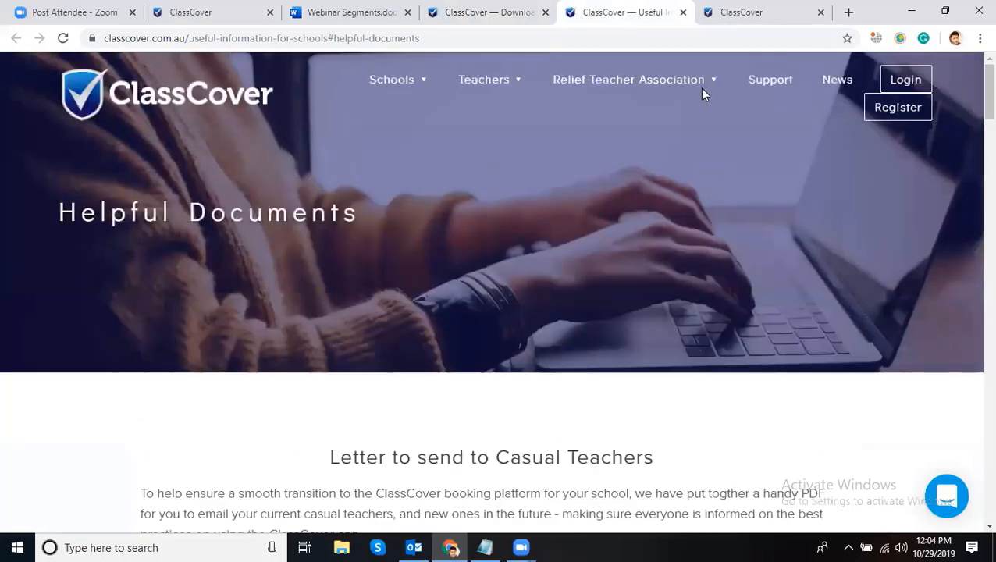
click(684, 12)
scroll(950, 205, up, 1)
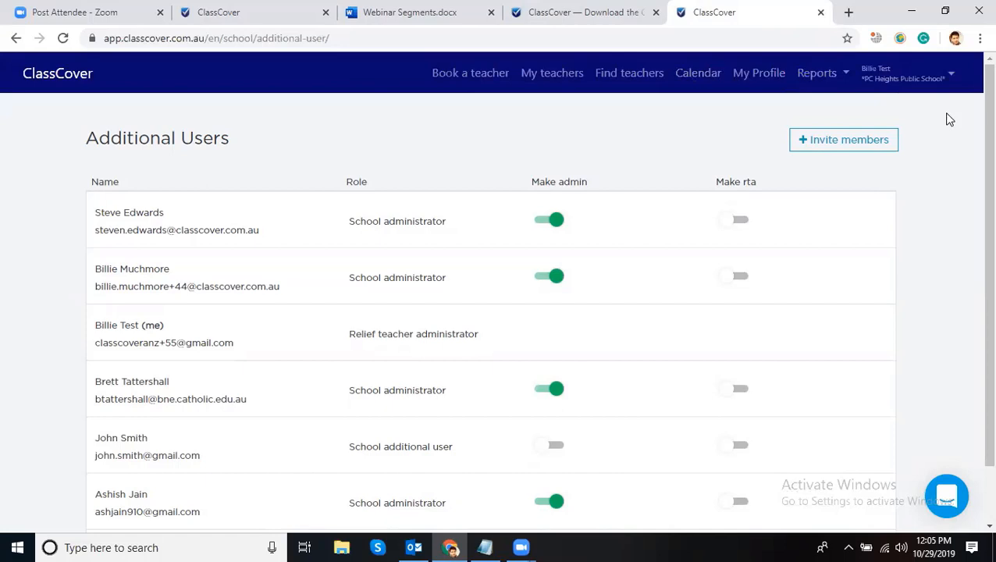
- Open My Profile and review the school's administrator and contact details
click(762, 73)
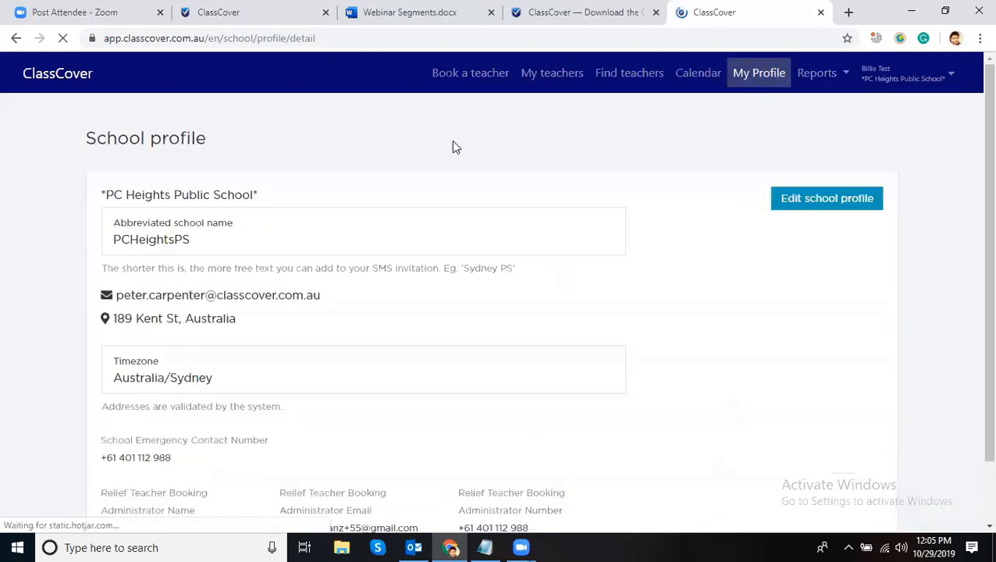
scroll(414, 165, down, 2)
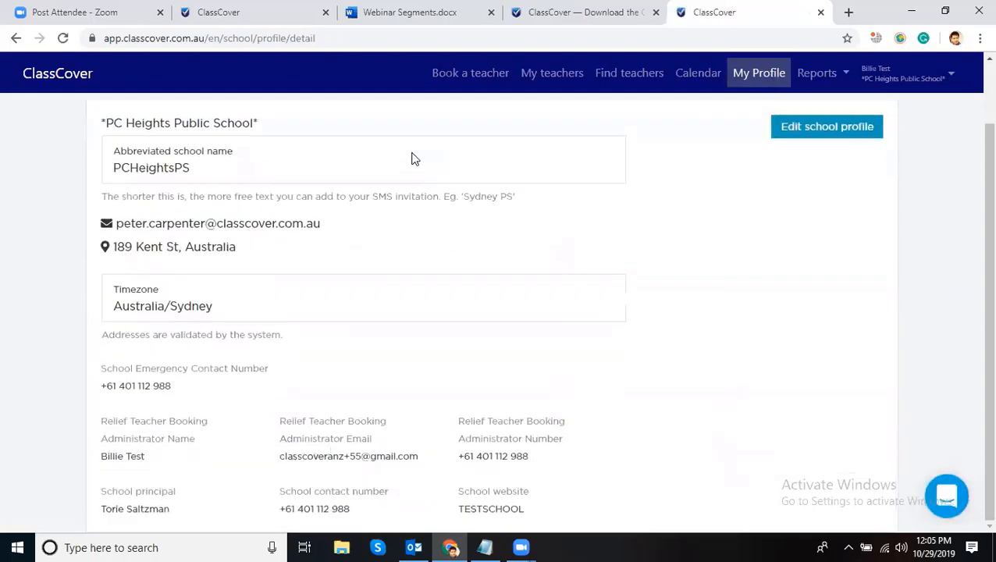
drag(192, 378, 78, 375)
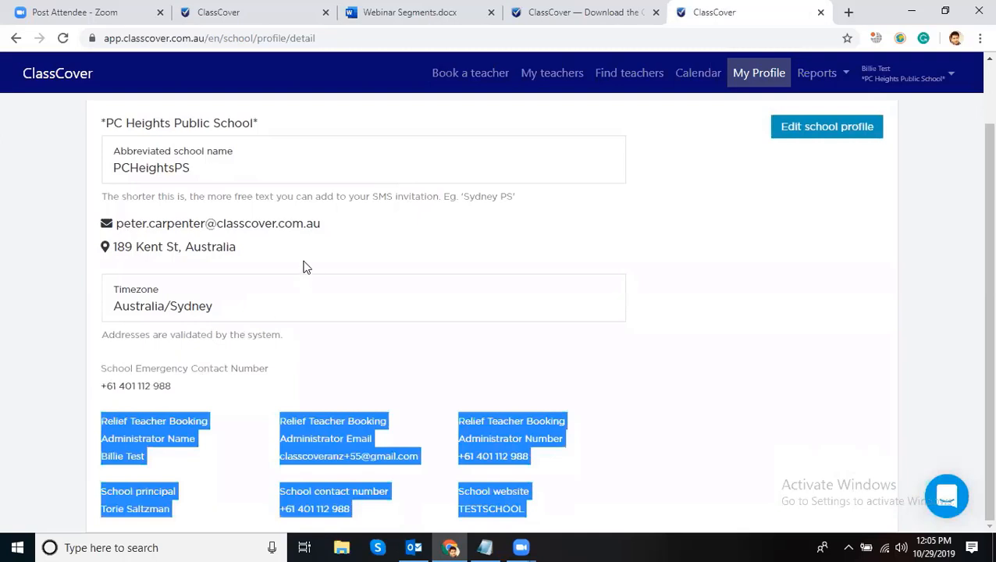
scroll(297, 262, up, 2)
click(390, 165)
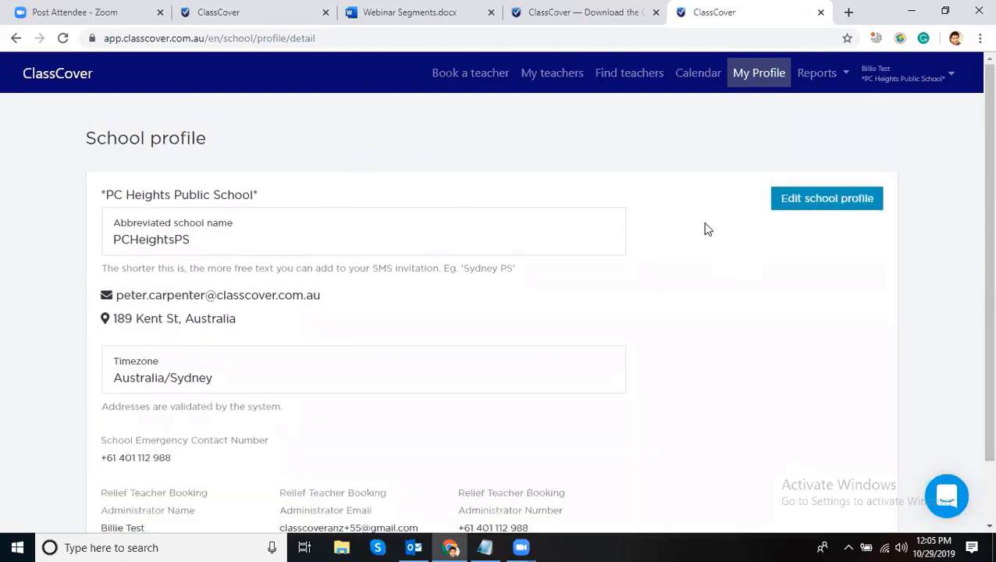
scroll(585, 258, down, 1)
scroll(507, 281, down, 1)
scroll(556, 279, up, 2)
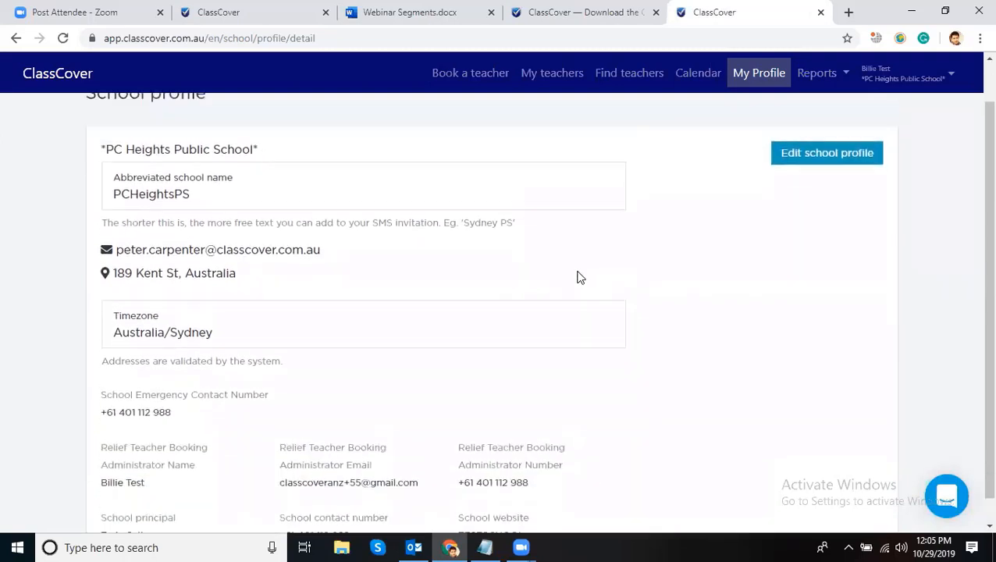
- Look through the Edit school profile form, close it unsaved, and open the Calendar
click(789, 201)
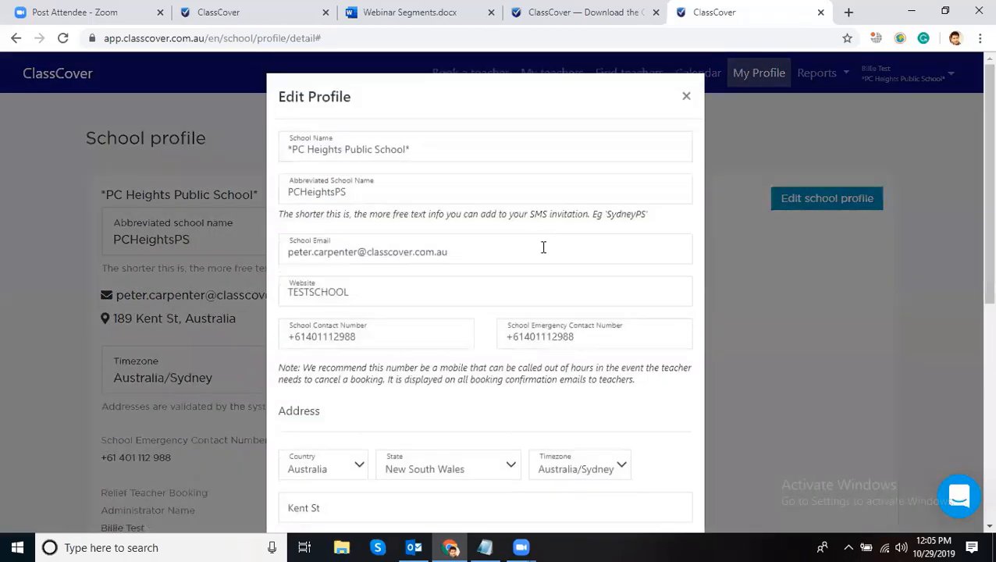
scroll(539, 246, down, 4)
scroll(396, 251, down, 2)
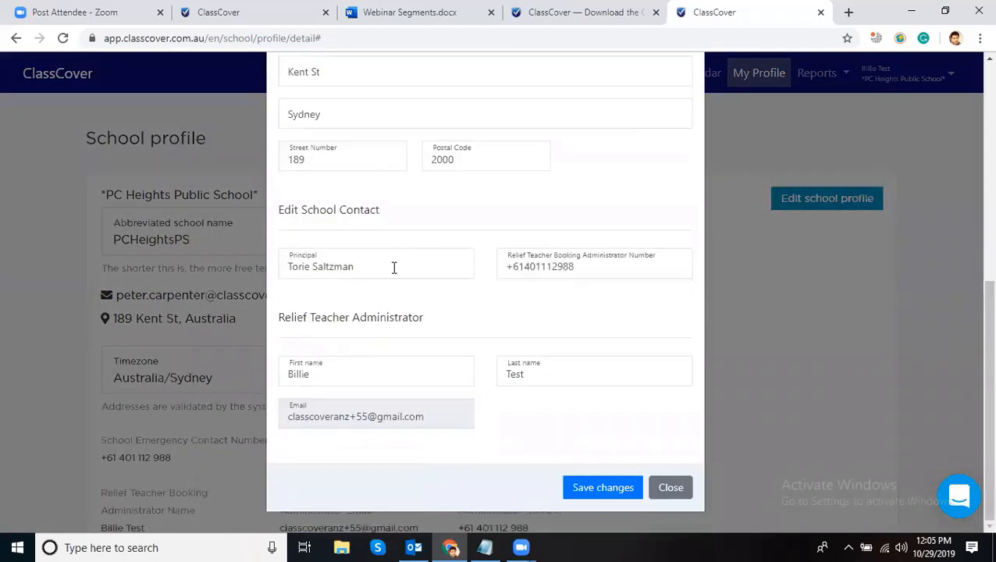
click(397, 264)
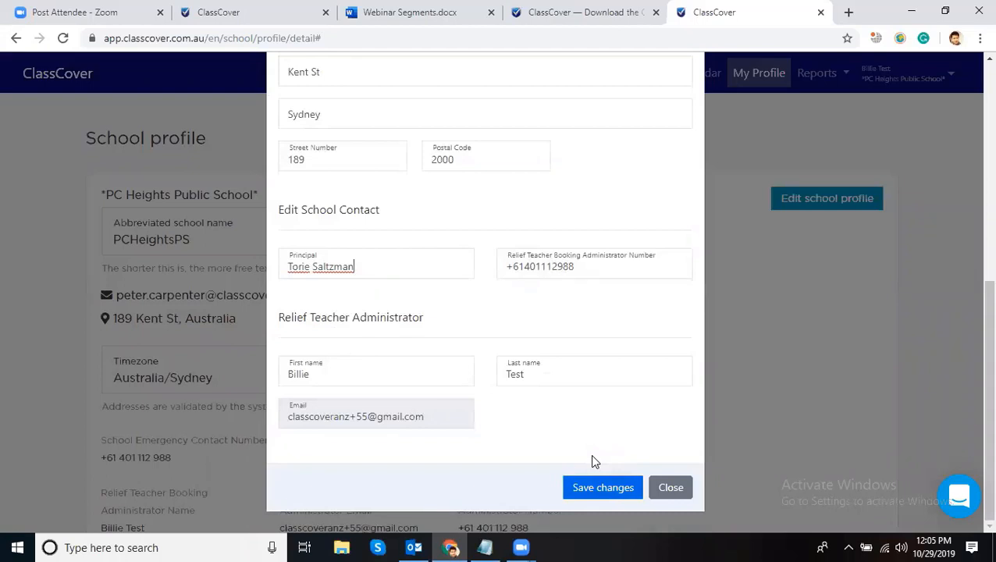
scroll(576, 382, up, 5)
scroll(644, 218, up, 1)
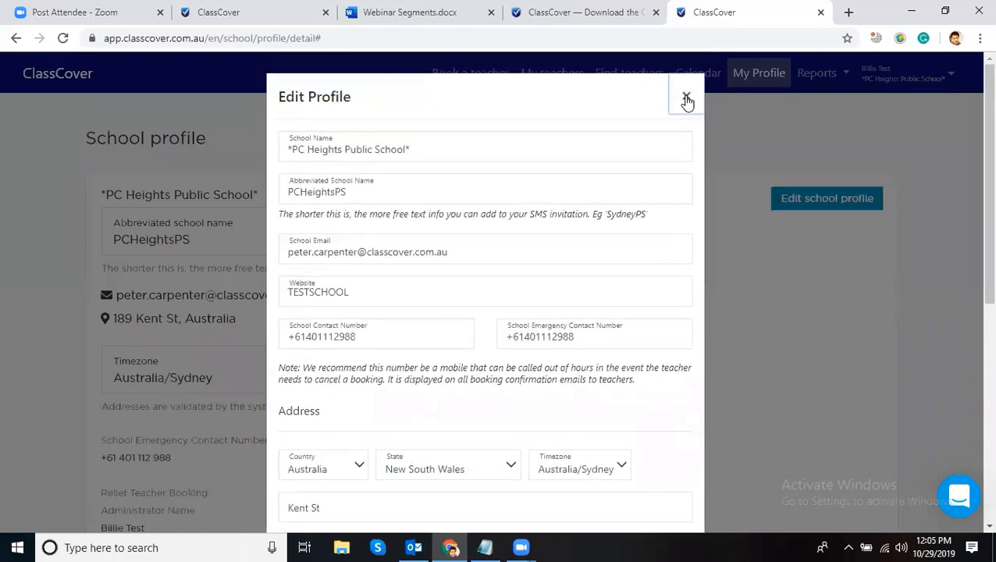
click(687, 100)
click(705, 81)
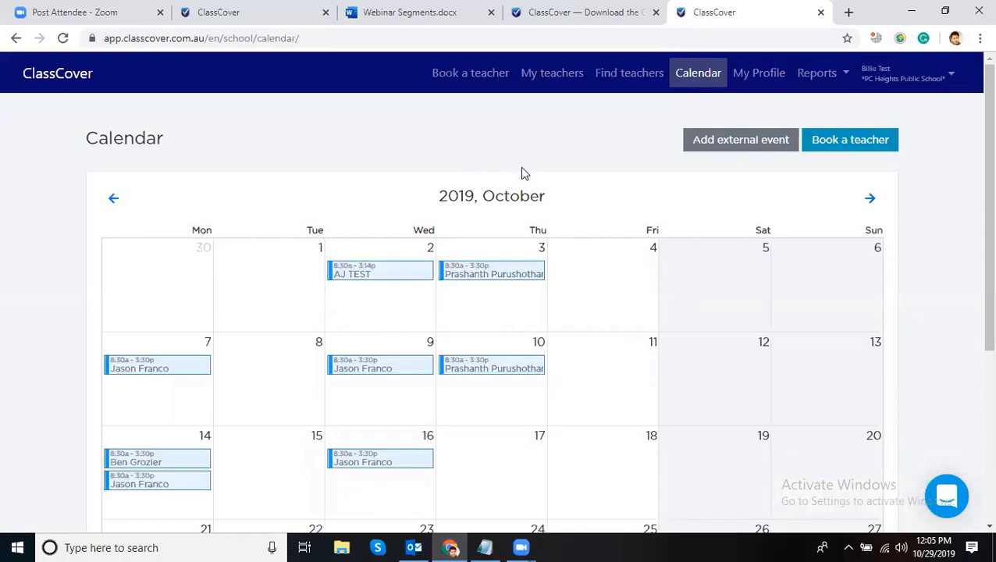
- Inspect the October 3 booking, backing out of cancelling it, then begin an external event
click(502, 269)
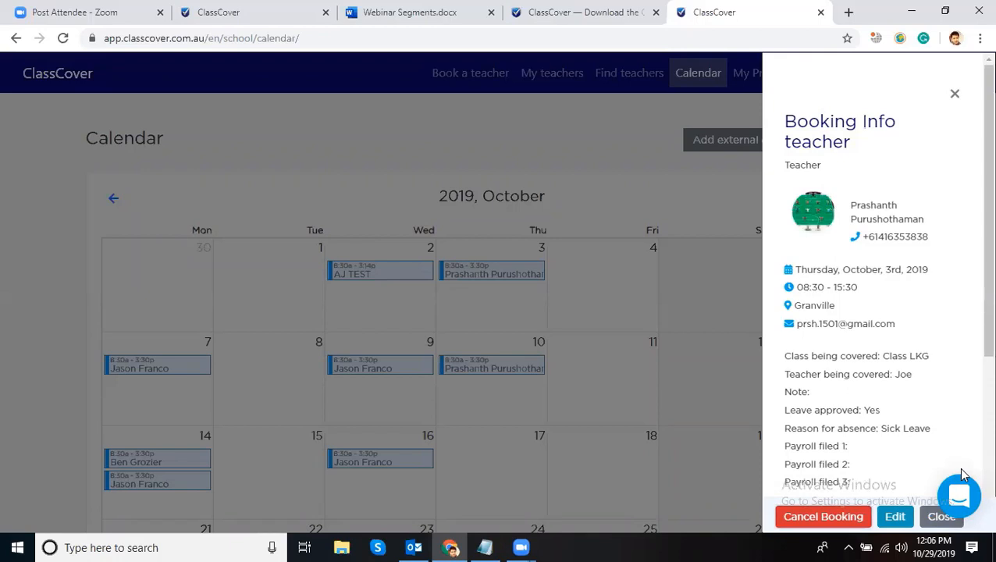
click(823, 517)
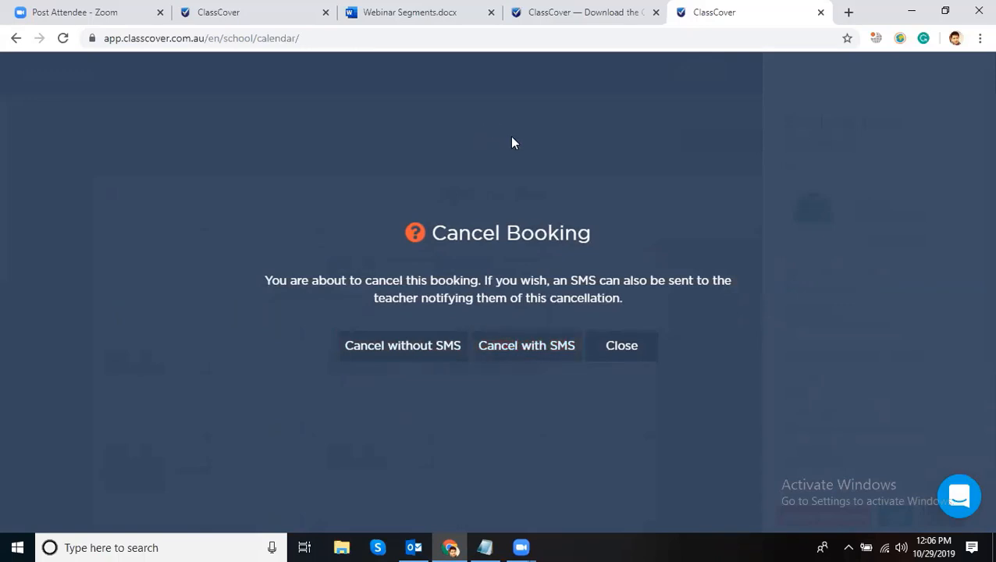
click(620, 344)
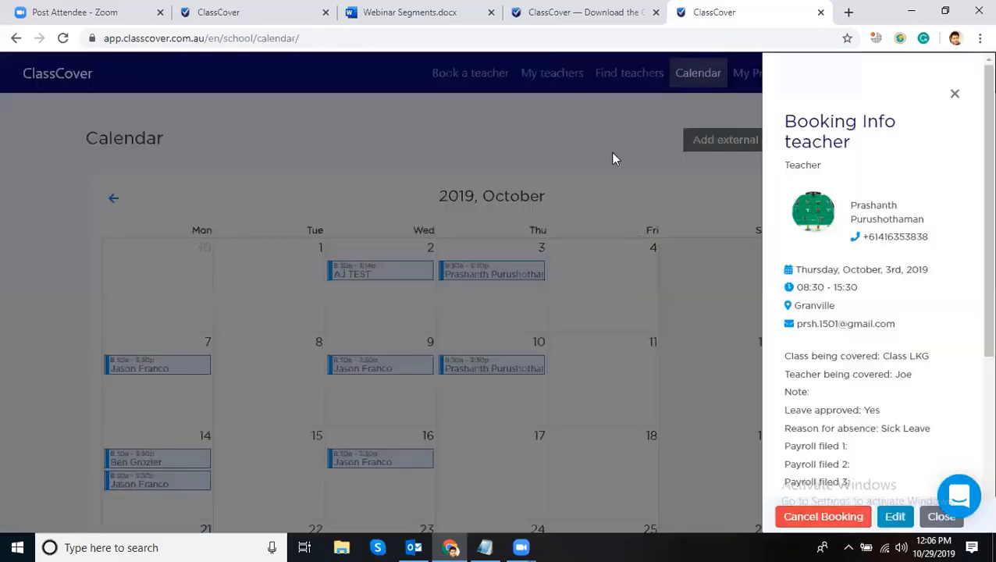
click(561, 139)
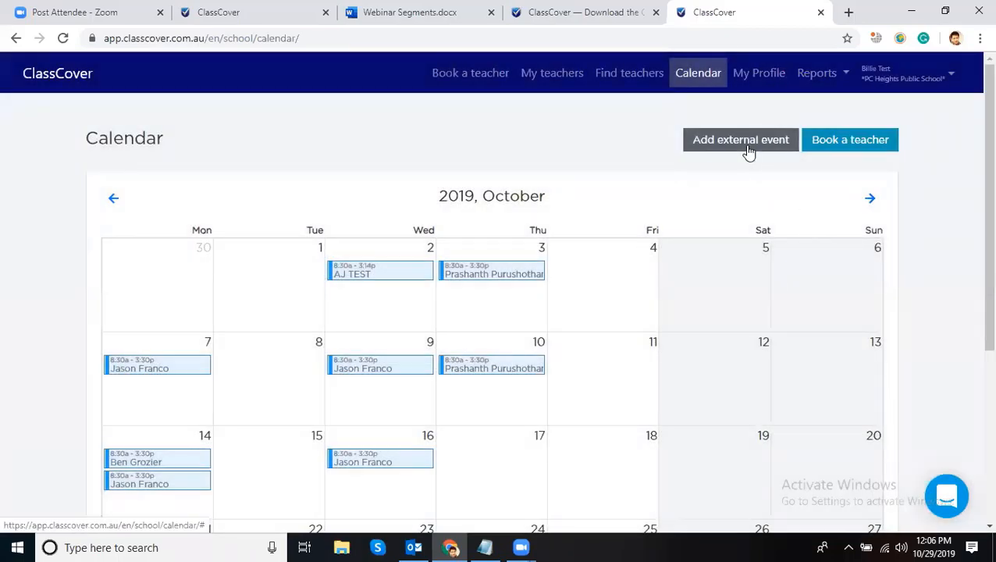
click(748, 151)
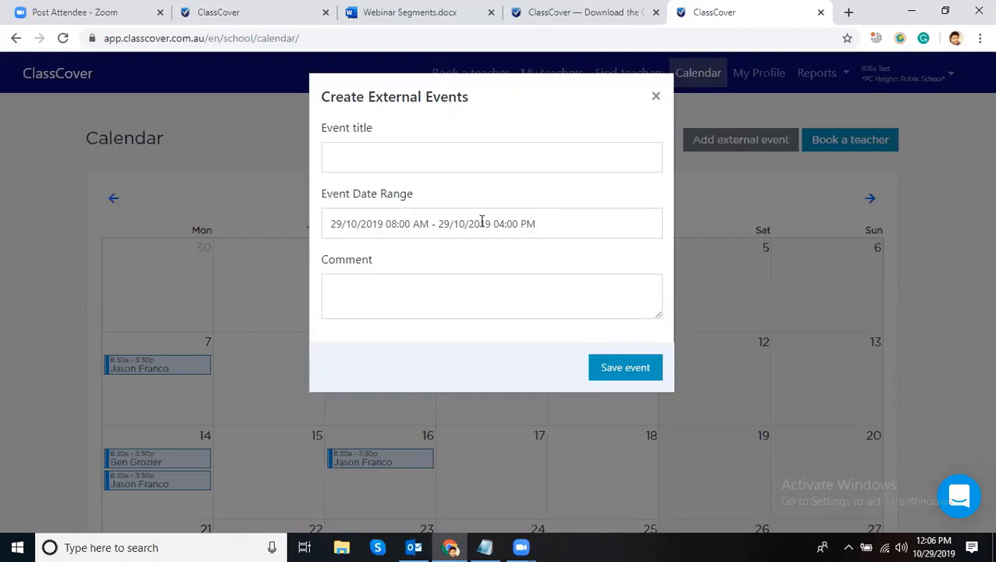
- Create an external event titled 'Athletics Day' with the comment 'Test'
click(467, 166)
text(At)
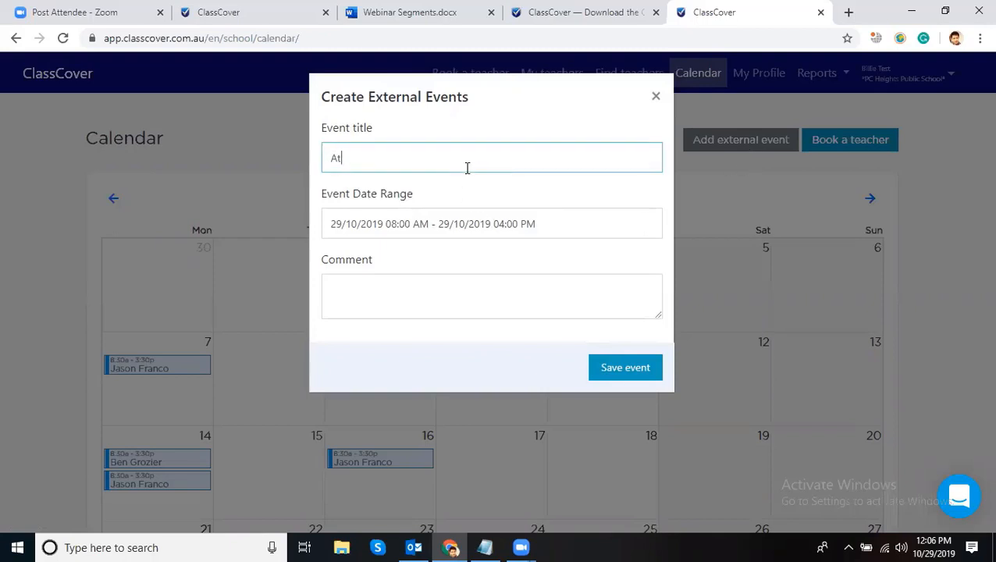
text(hletics Day)
click(373, 288)
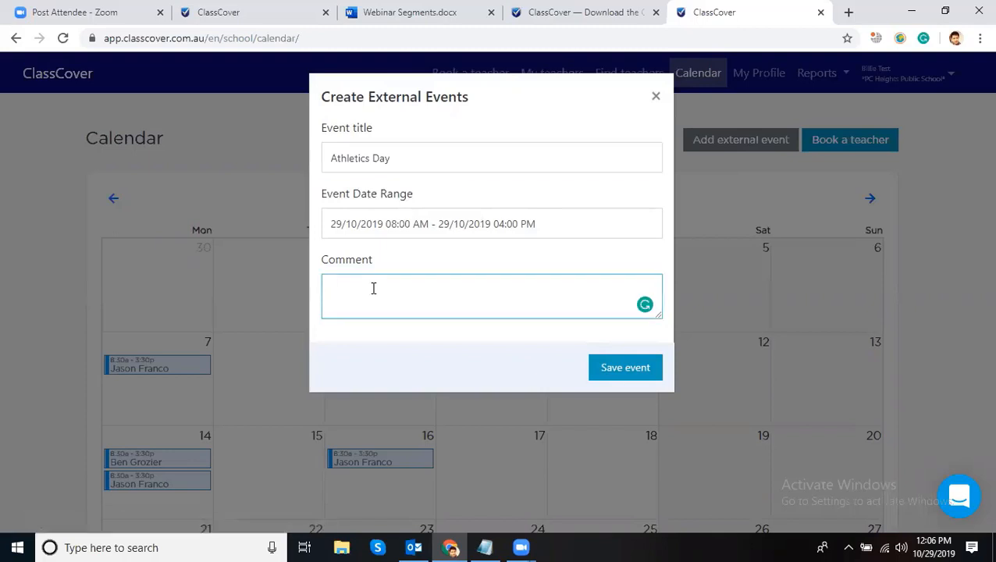
text(Test)
click(624, 369)
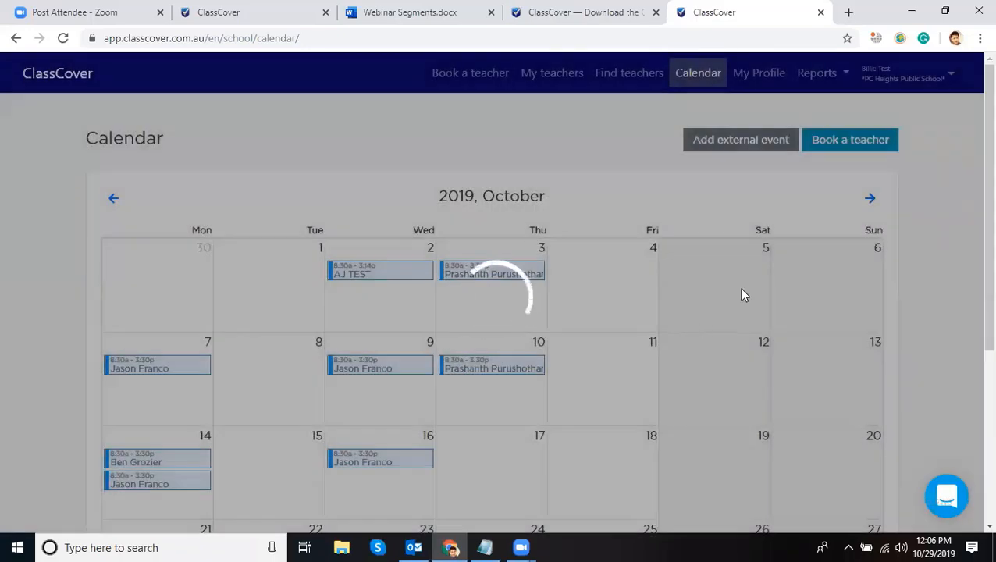
- Reopen the Athletics Day event on 29 October and delete it
scroll(743, 295, down, 4)
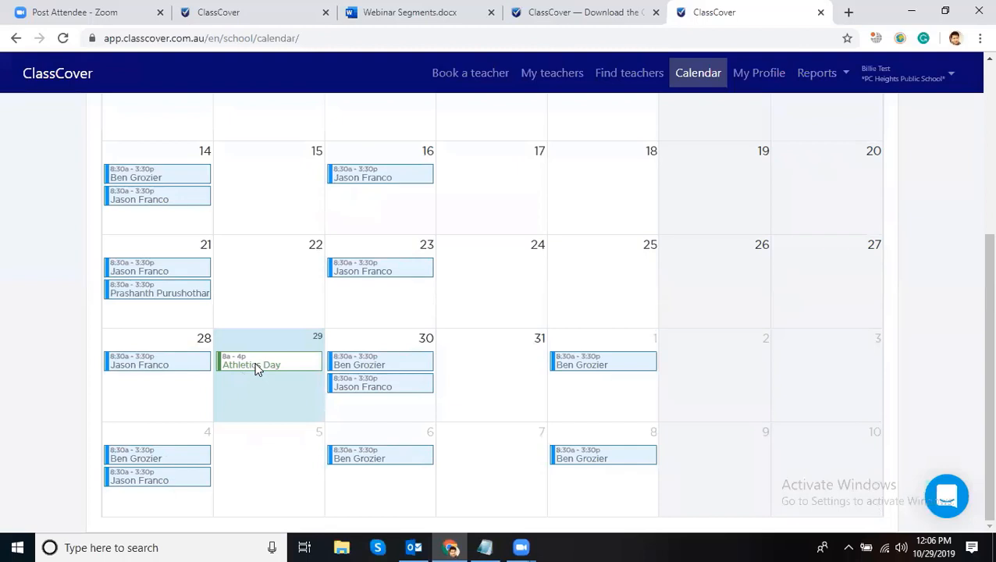
click(257, 365)
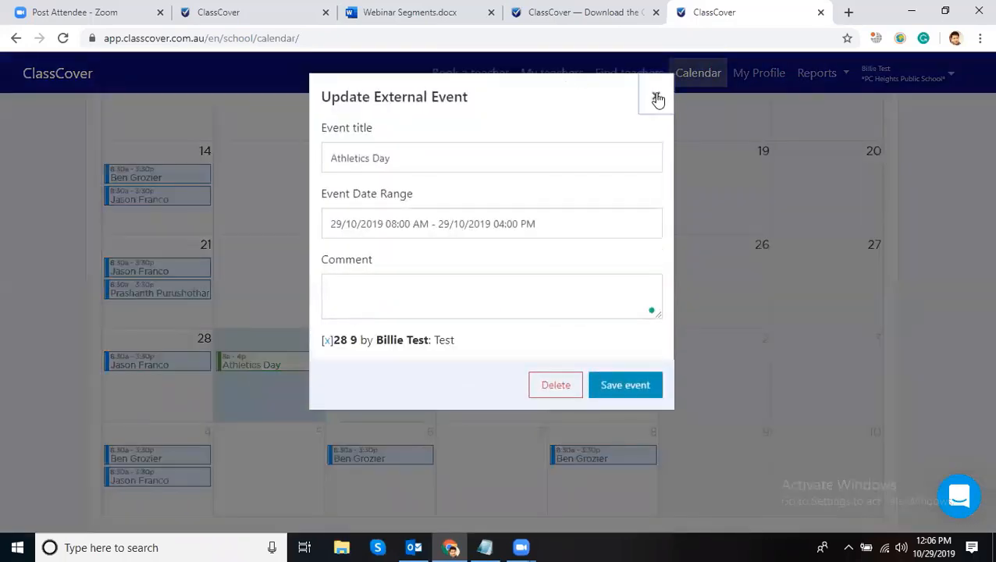
click(657, 98)
click(283, 350)
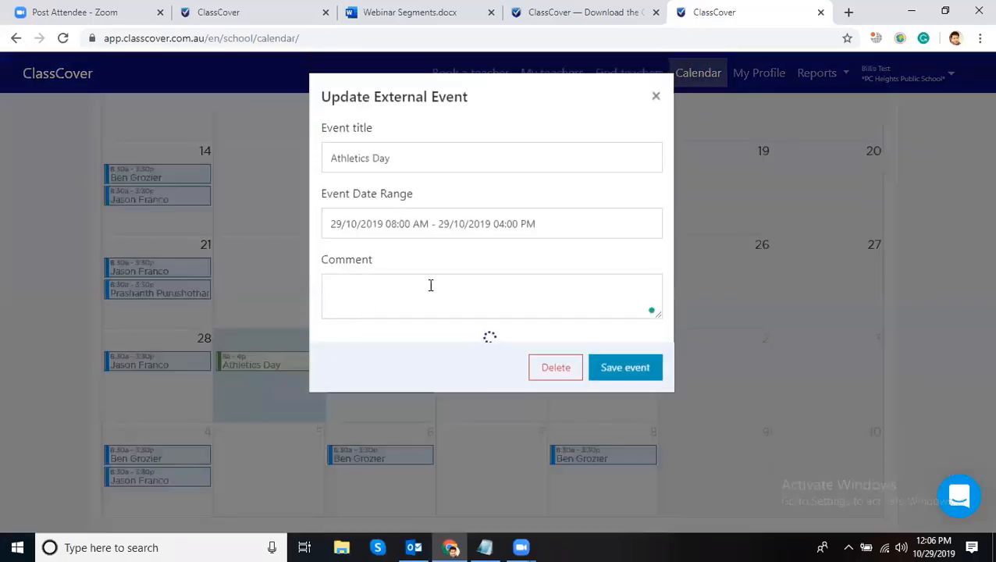
click(419, 157)
click(467, 314)
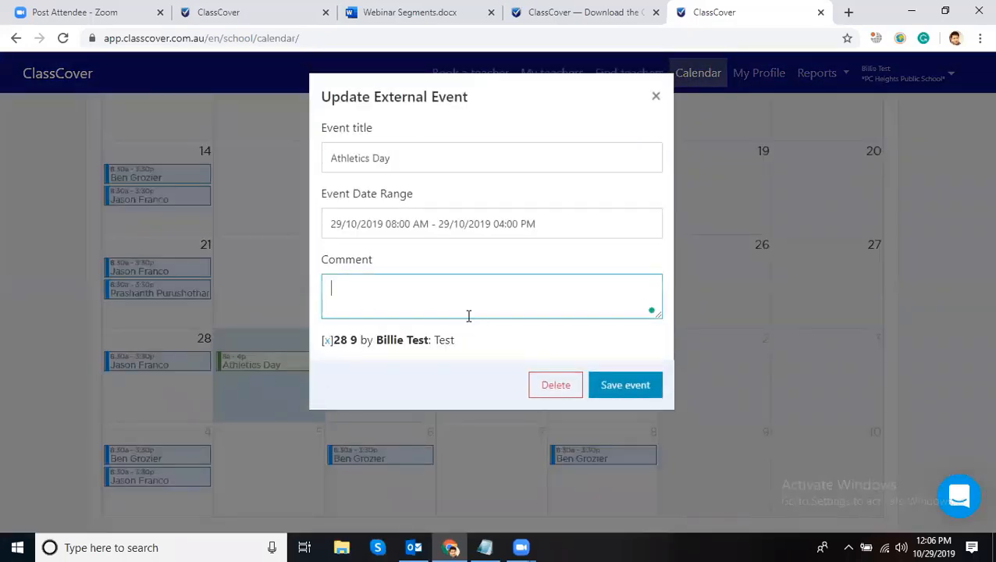
click(561, 385)
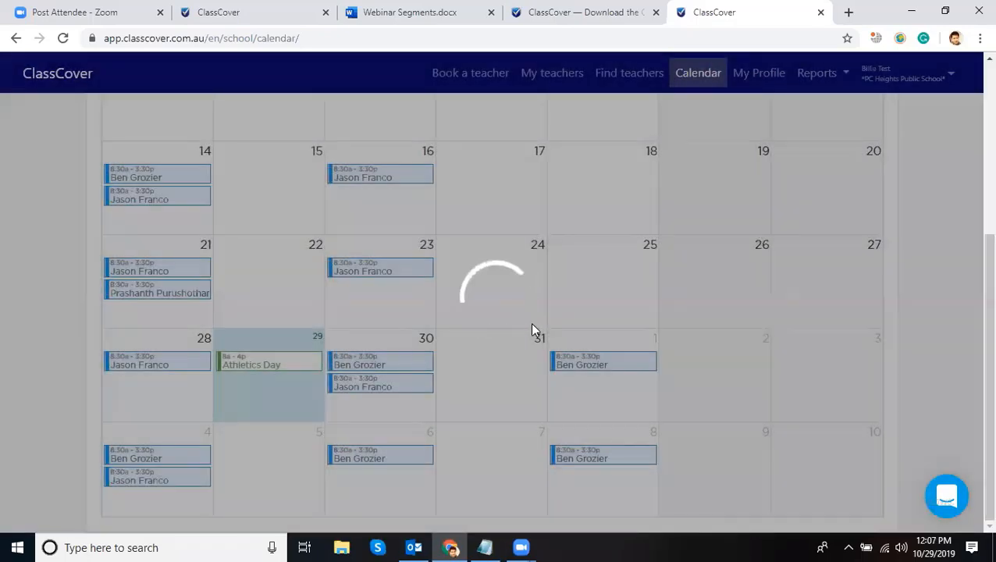
scroll(534, 325, up, 5)
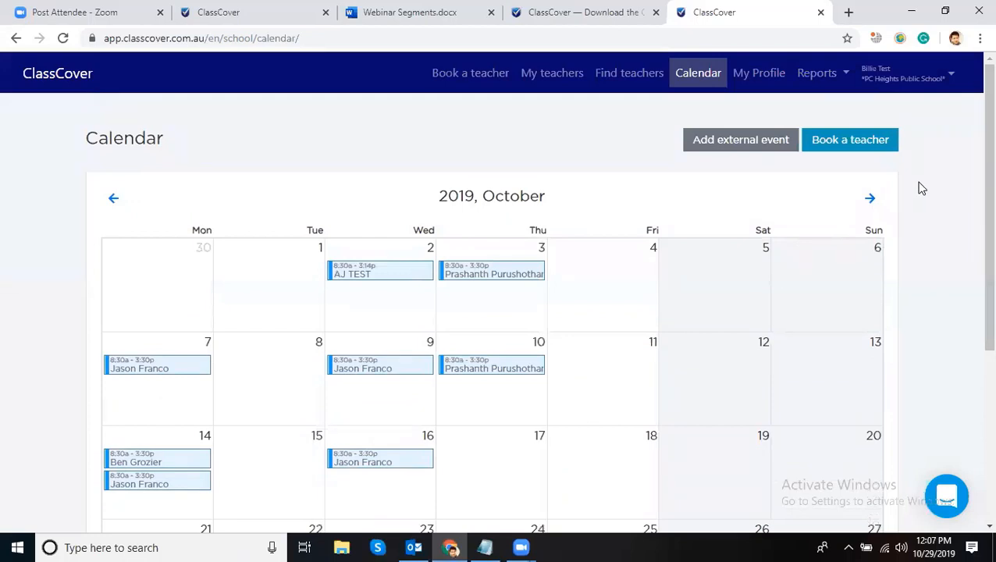
- Open Reports > Request History and look over the booking requests
click(818, 75)
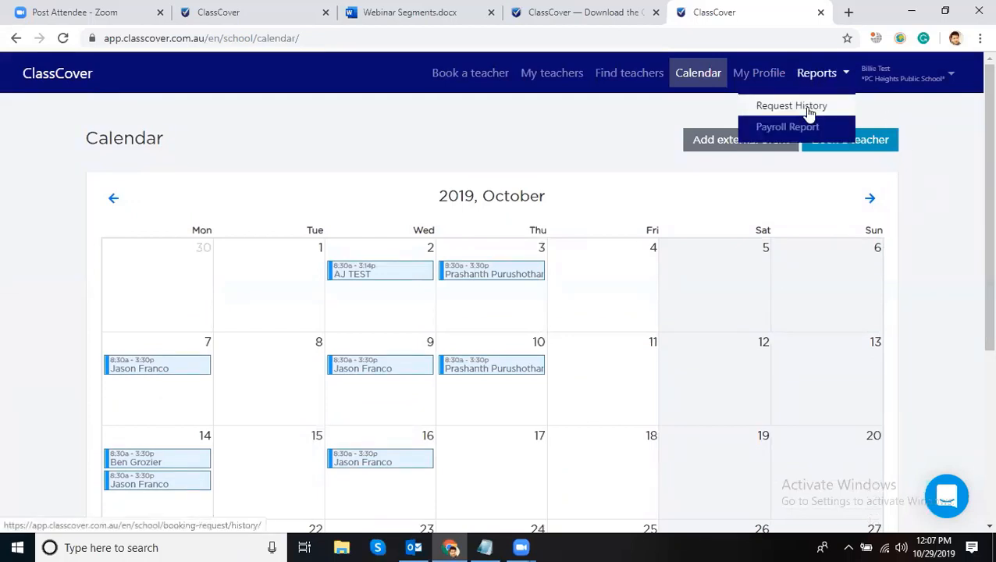
click(936, 129)
click(817, 79)
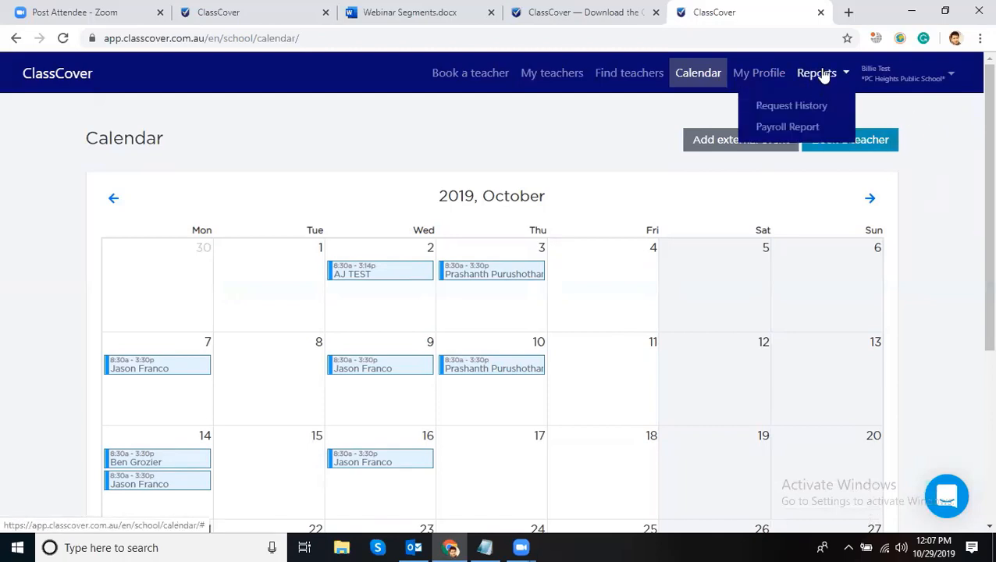
click(820, 73)
click(823, 72)
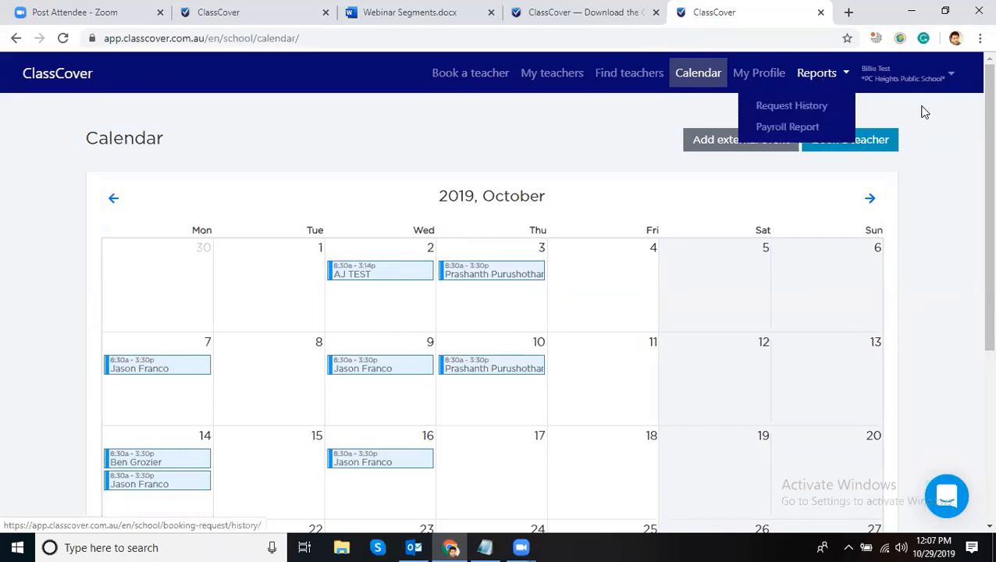
click(923, 111)
click(814, 76)
click(802, 106)
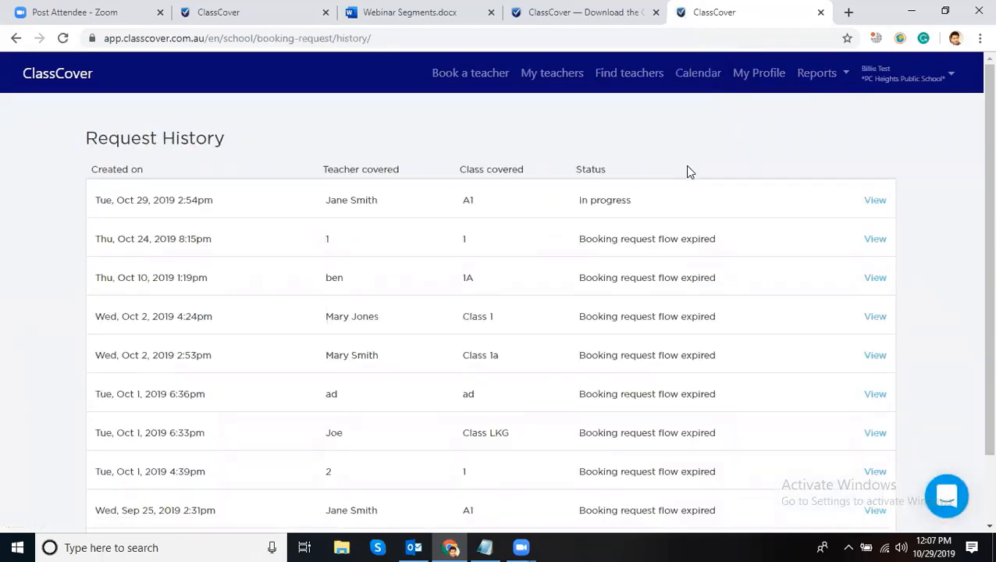
scroll(230, 348, down, 2)
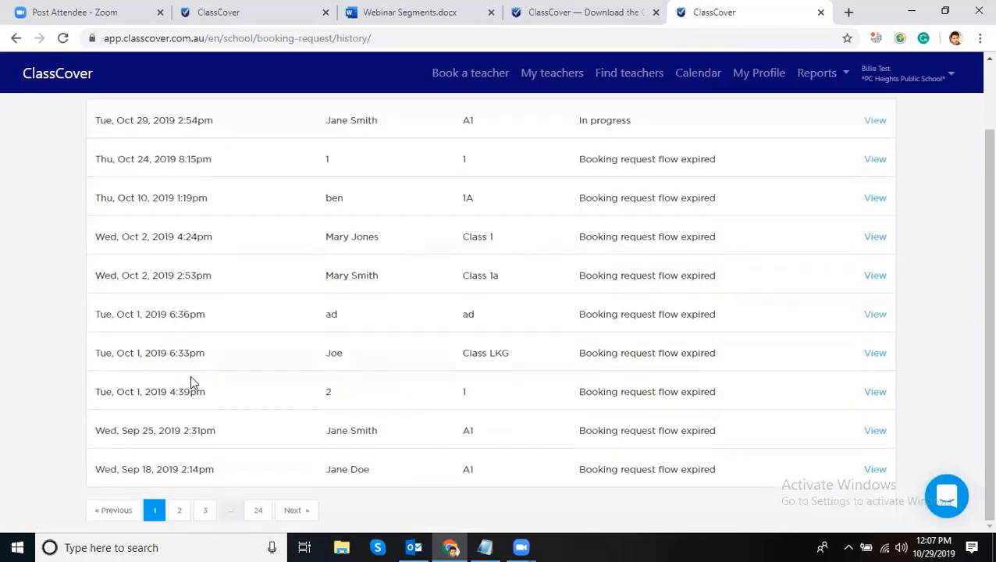
drag(221, 396, 164, 373)
scroll(51, 248, up, 1)
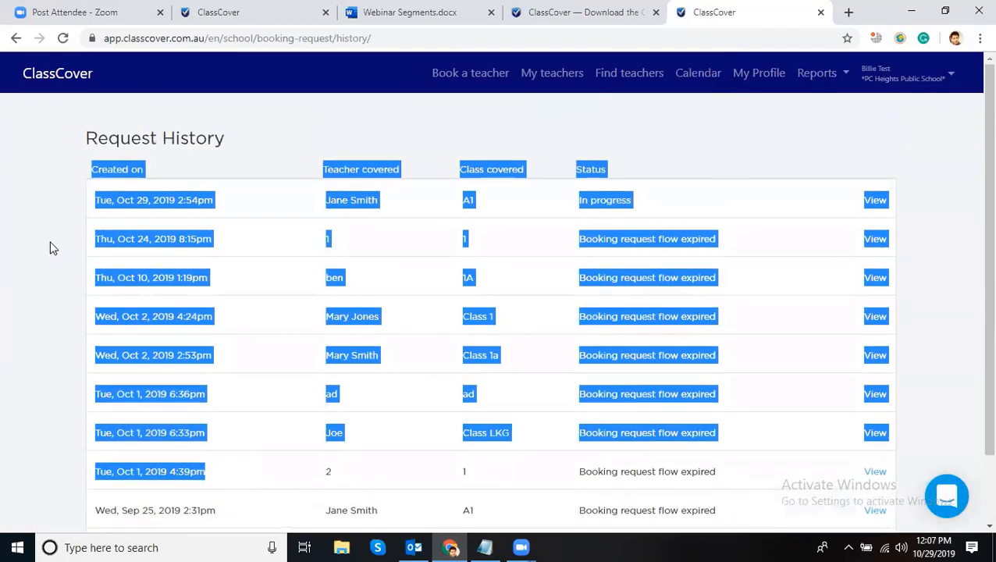
click(51, 248)
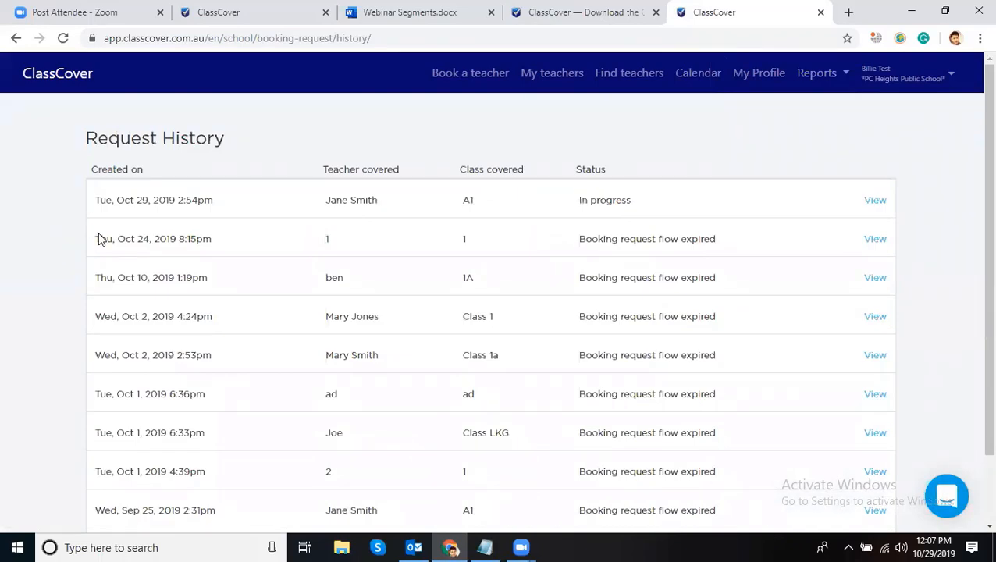
- View the expired Oct 2 4:24pm request's timeline, then go back to the history list
drag(213, 317, 95, 315)
click(834, 88)
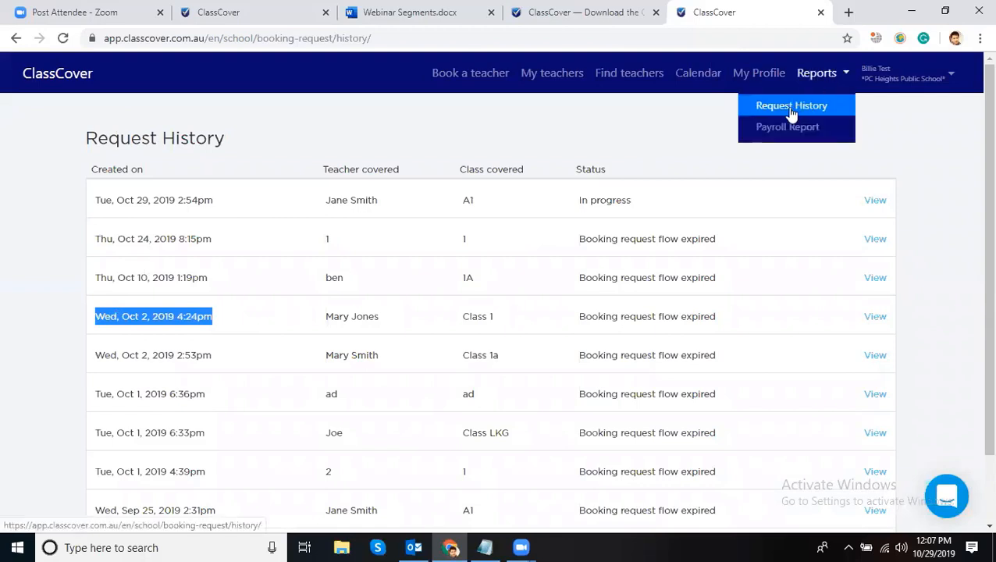
click(792, 108)
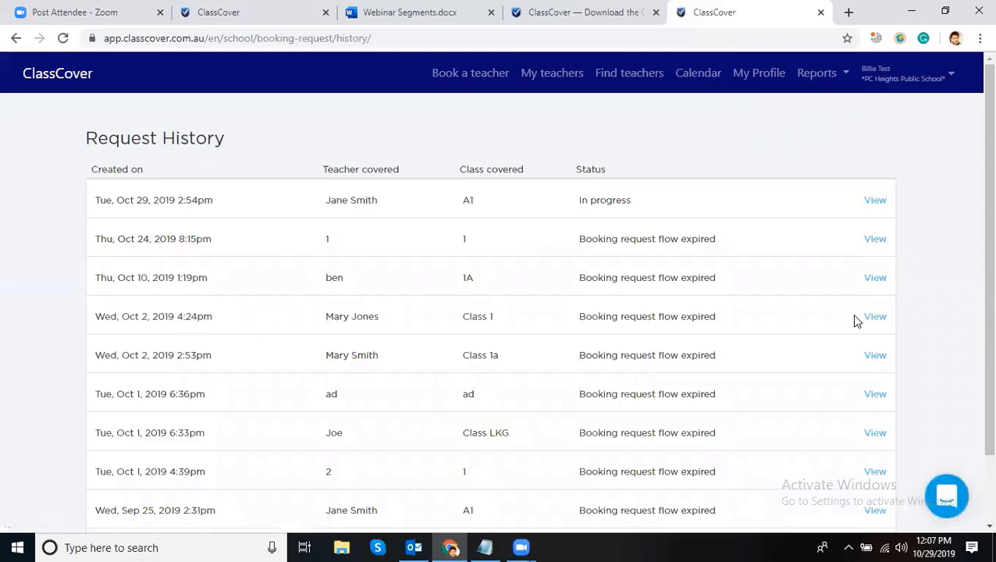
drag(716, 320, 111, 322)
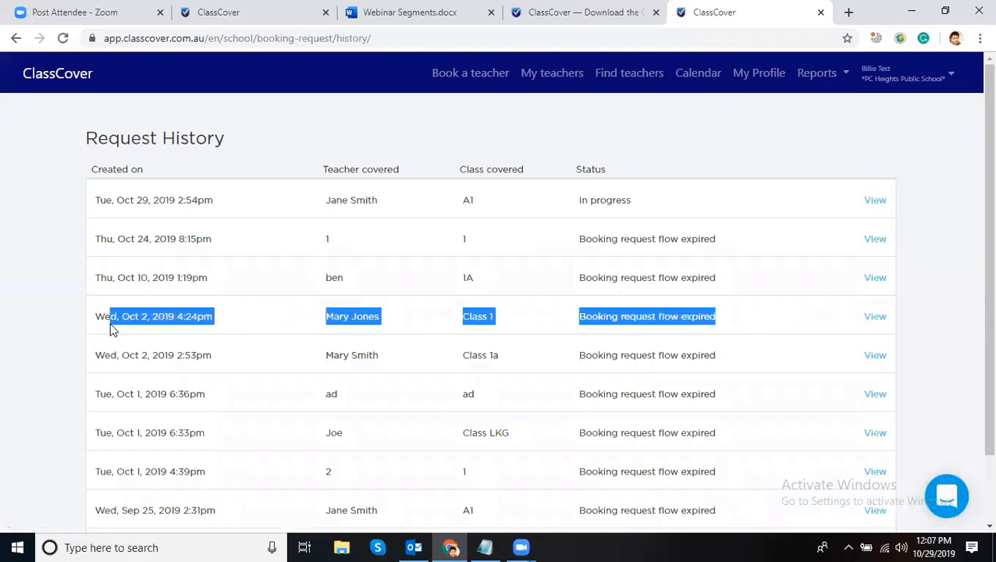
click(881, 318)
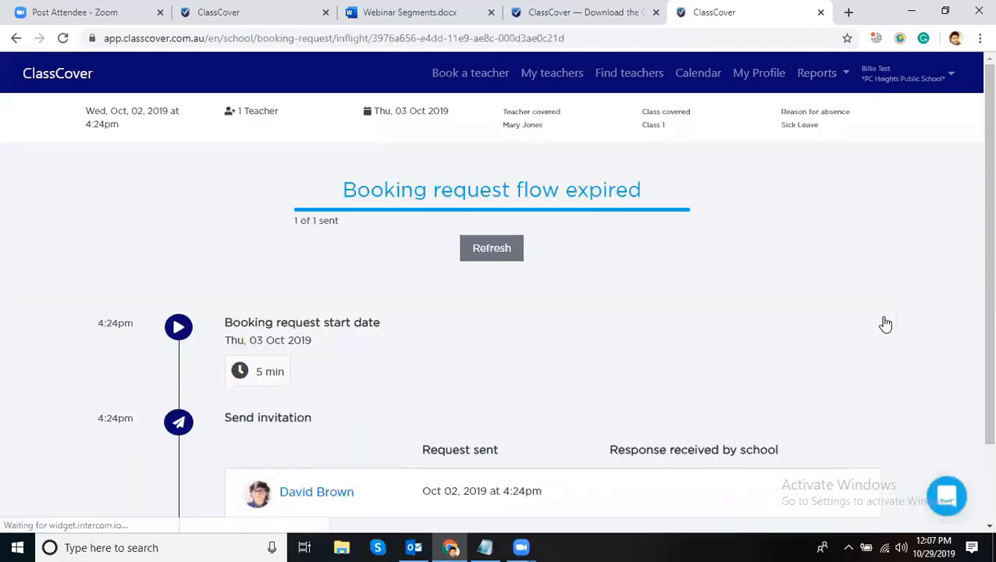
scroll(876, 303, down, 2)
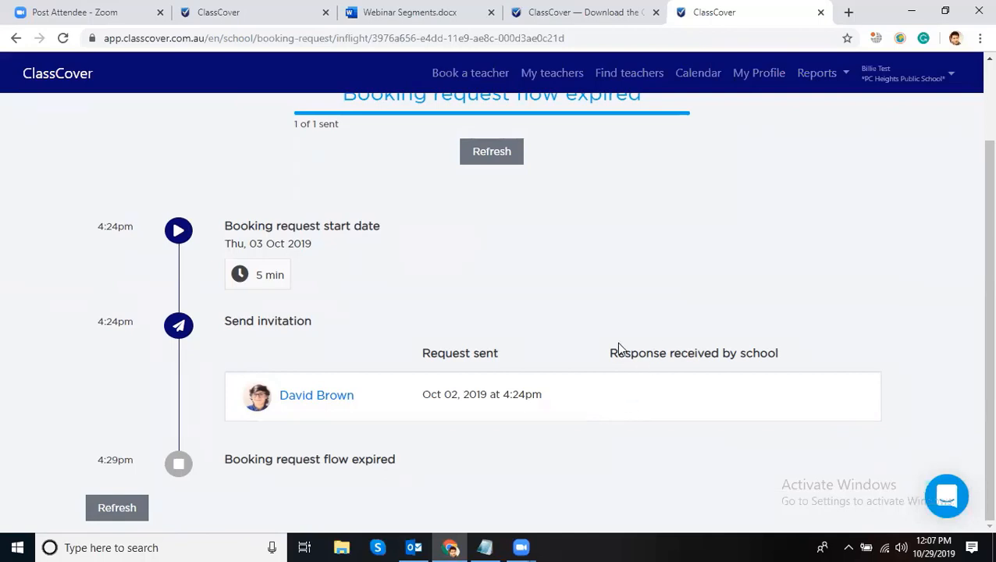
scroll(660, 275, up, 2)
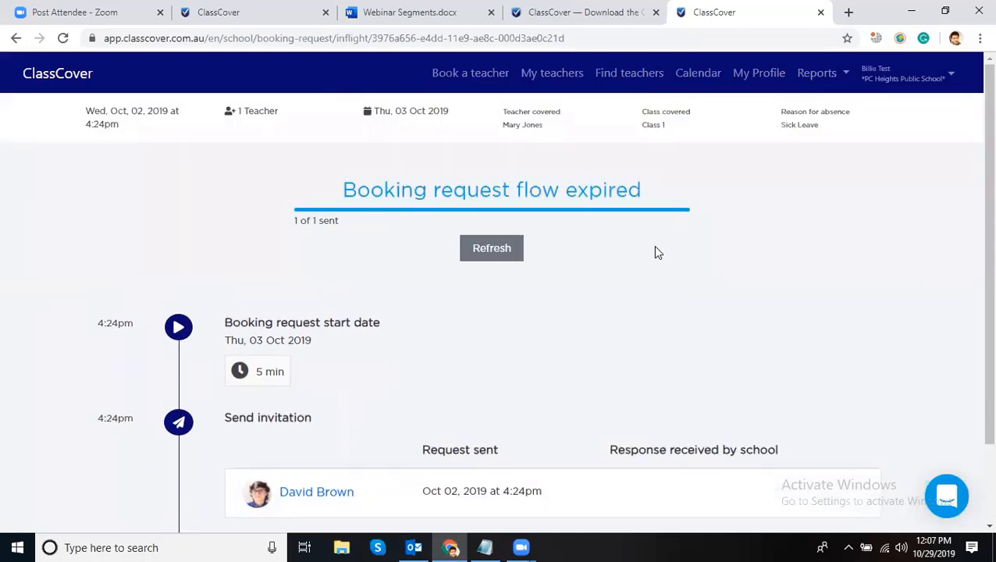
click(16, 37)
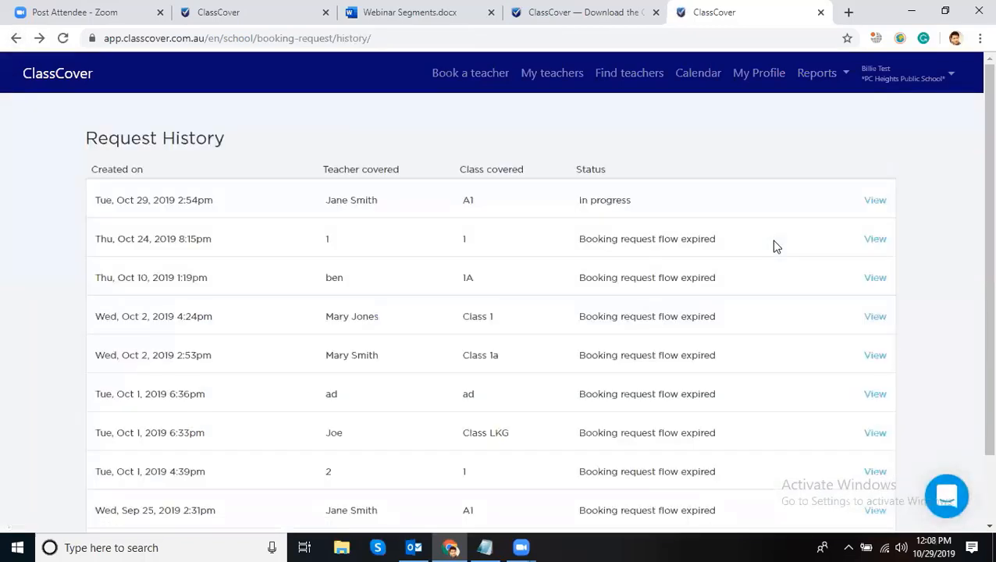
- Download the payroll report for 2019-10-01 to 2019-10-29 and open the .xlsx file
click(818, 83)
click(817, 78)
click(787, 127)
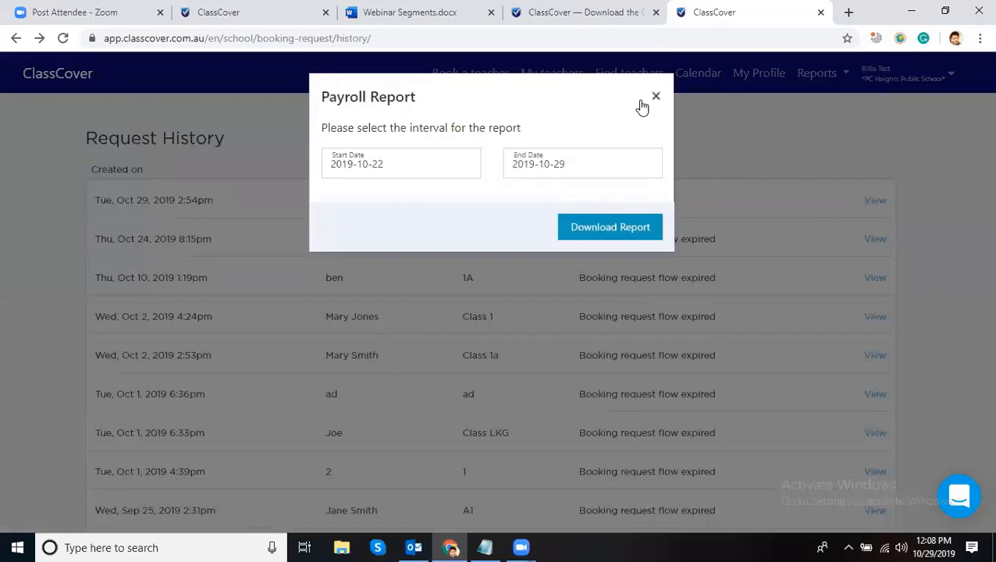
click(386, 163)
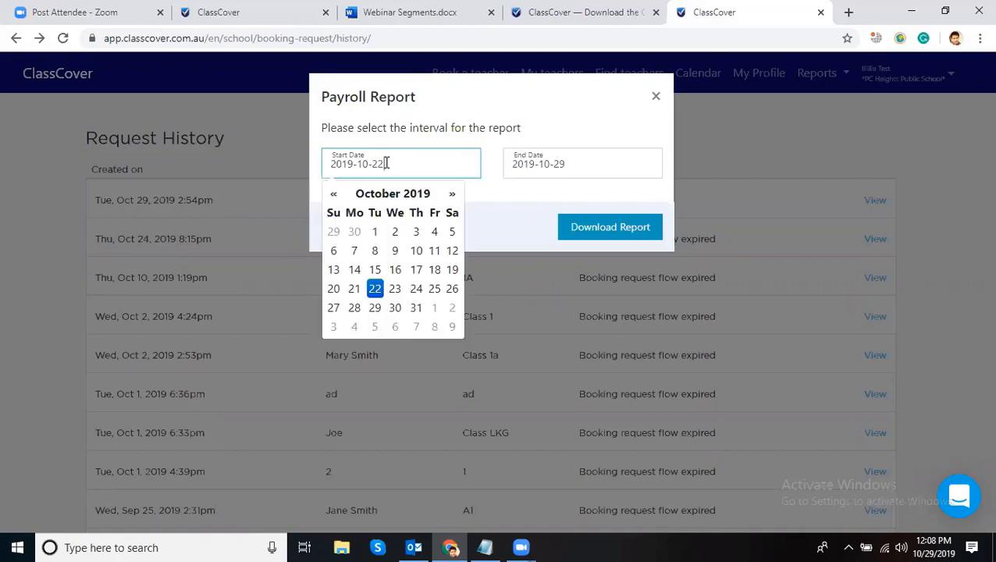
click(375, 233)
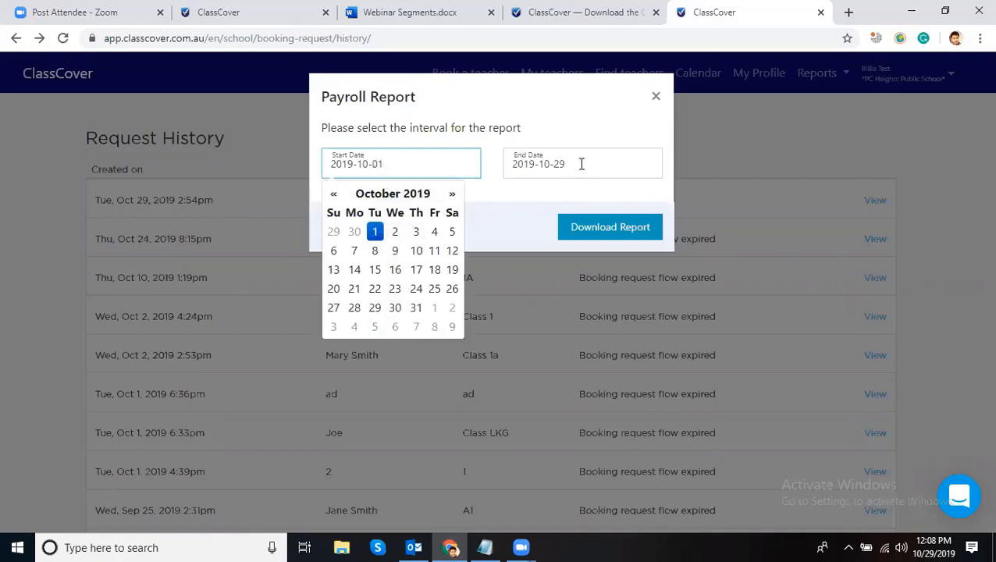
click(608, 239)
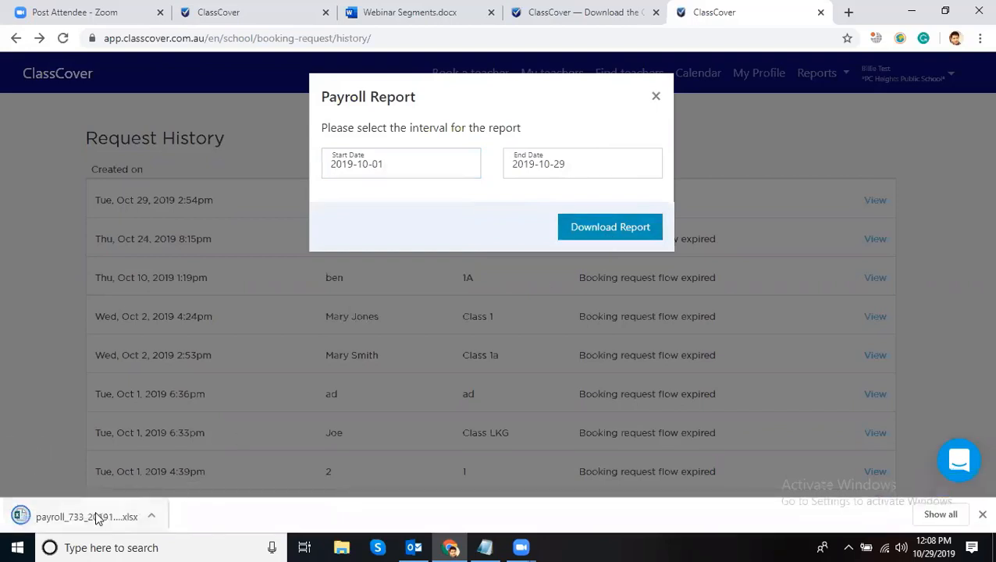
click(88, 518)
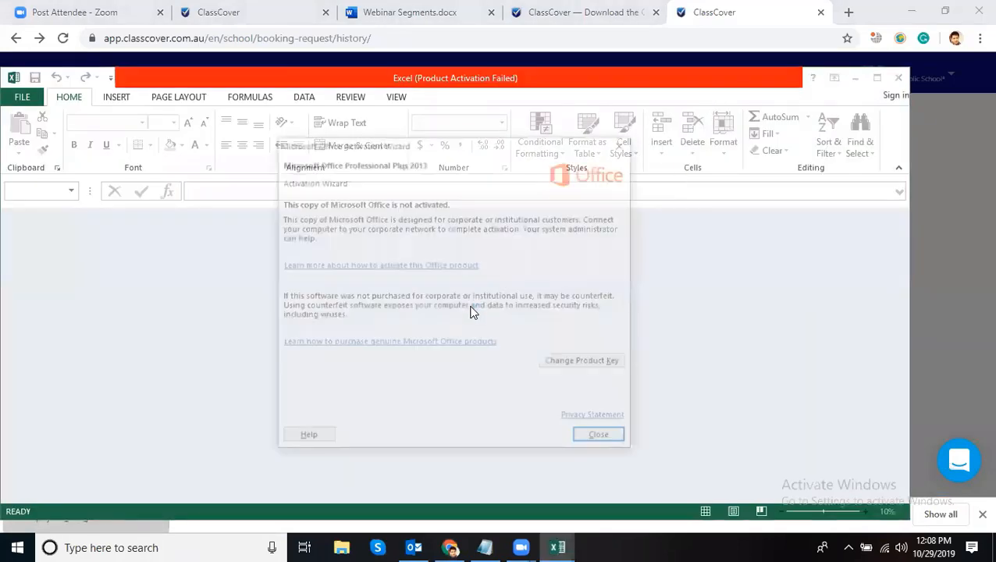
click(603, 439)
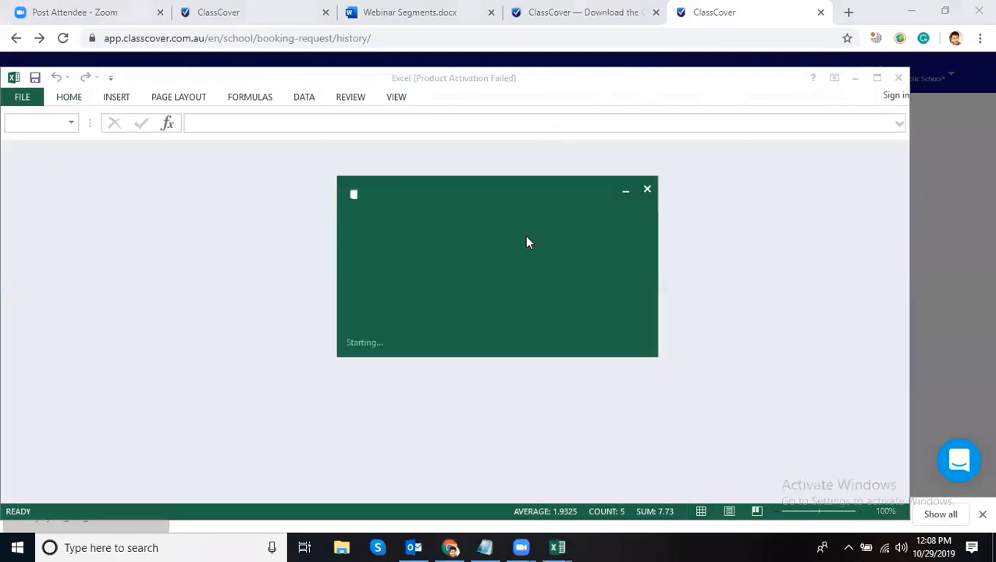
click(648, 190)
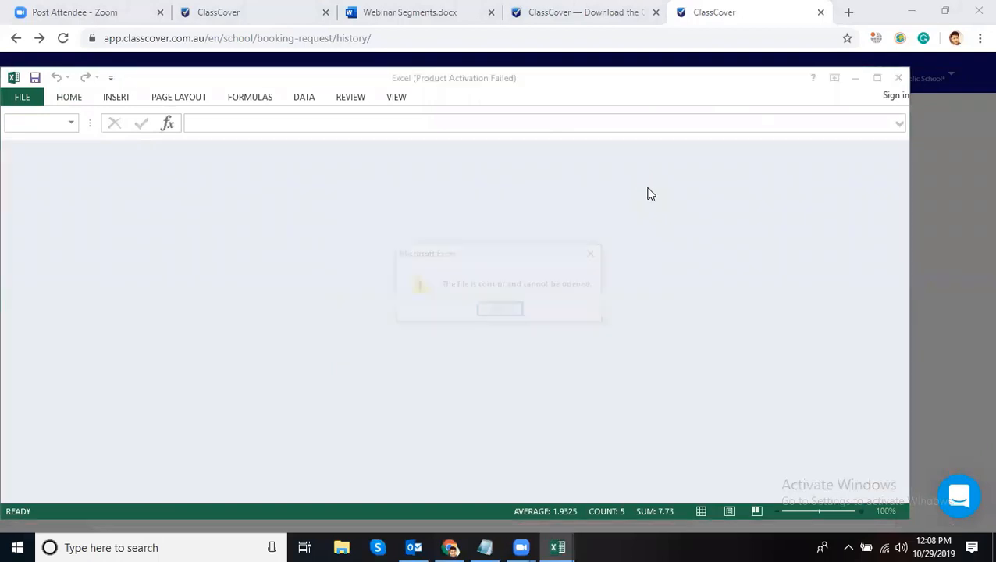
click(506, 312)
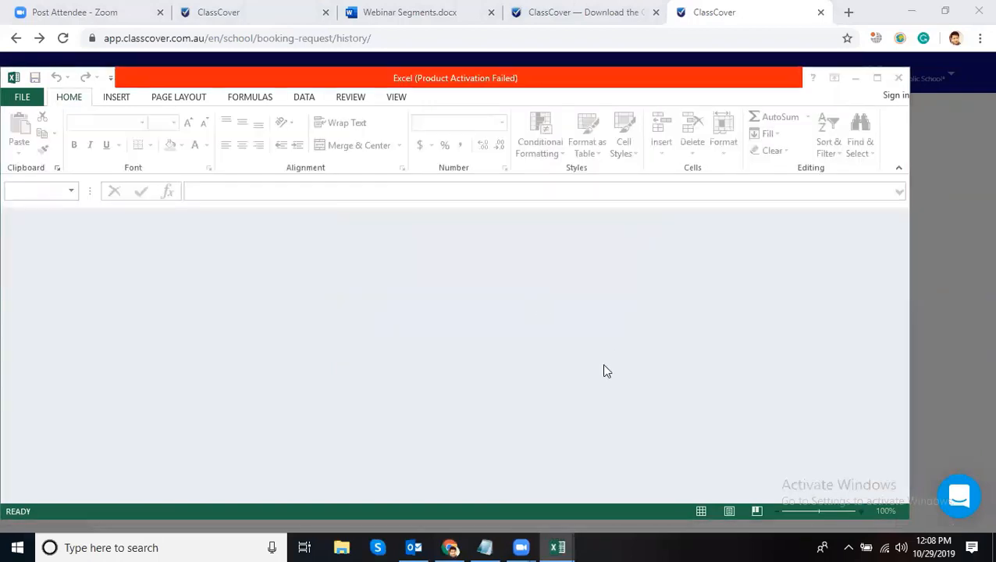
click(596, 439)
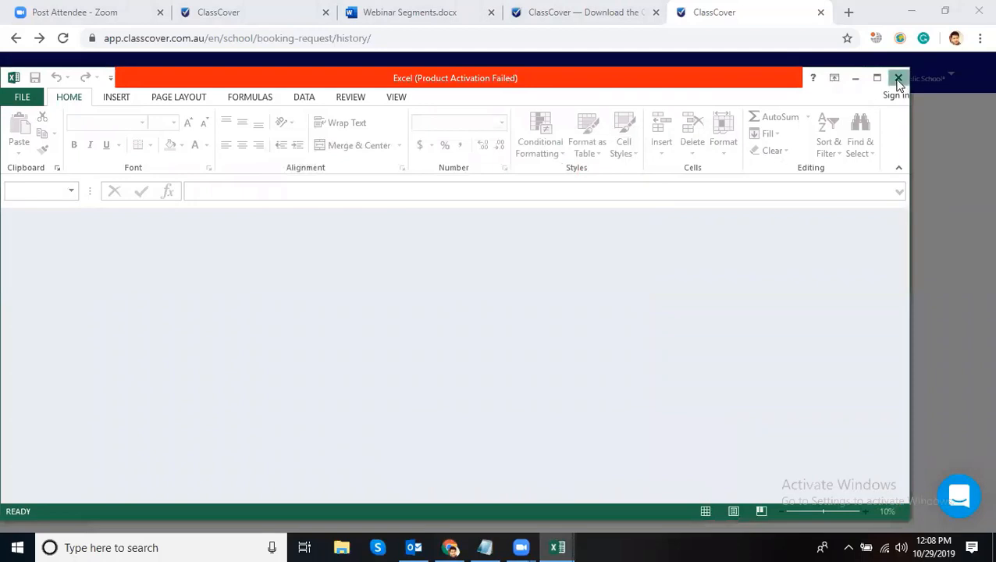
drag(677, 82, 748, 42)
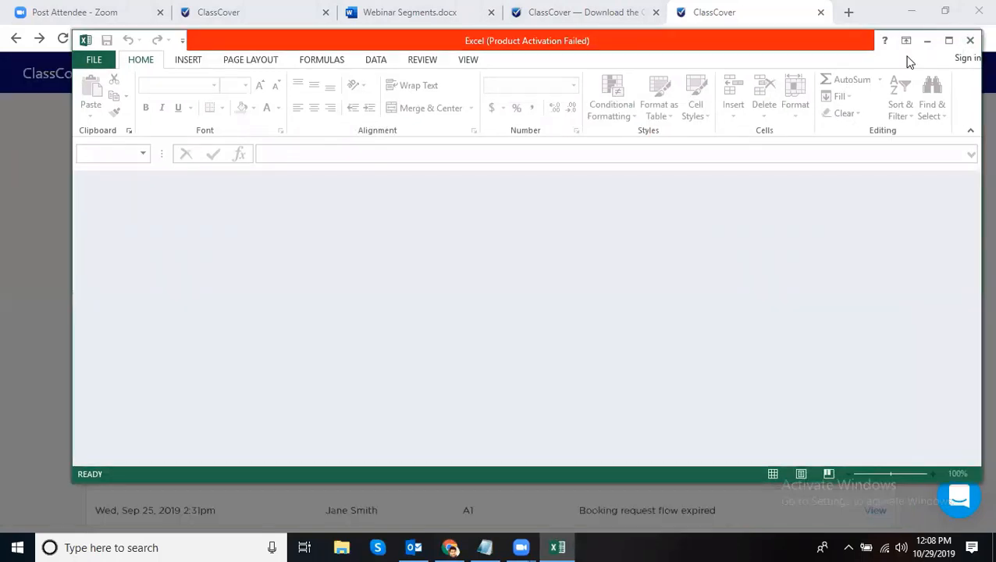
click(969, 37)
click(623, 227)
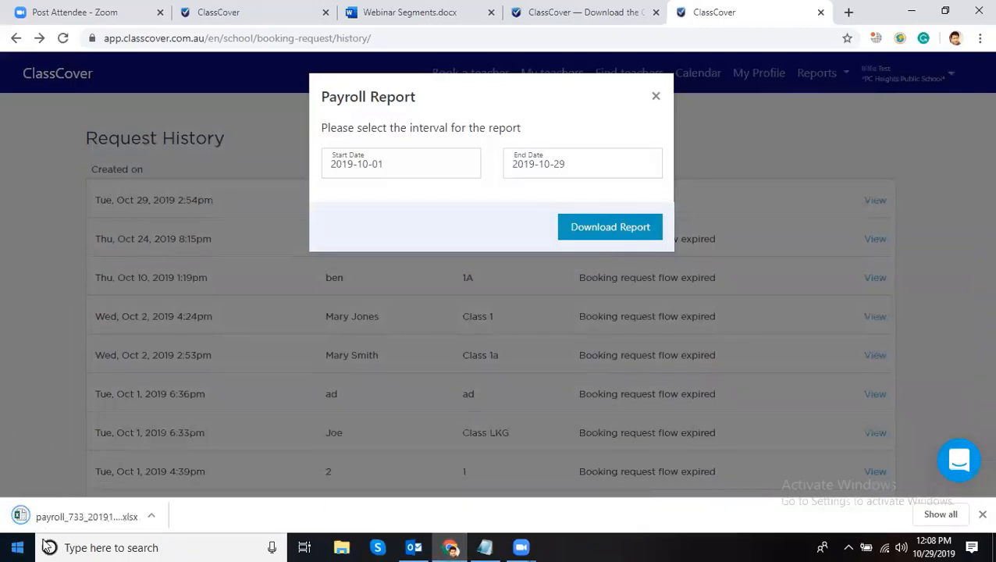
click(60, 515)
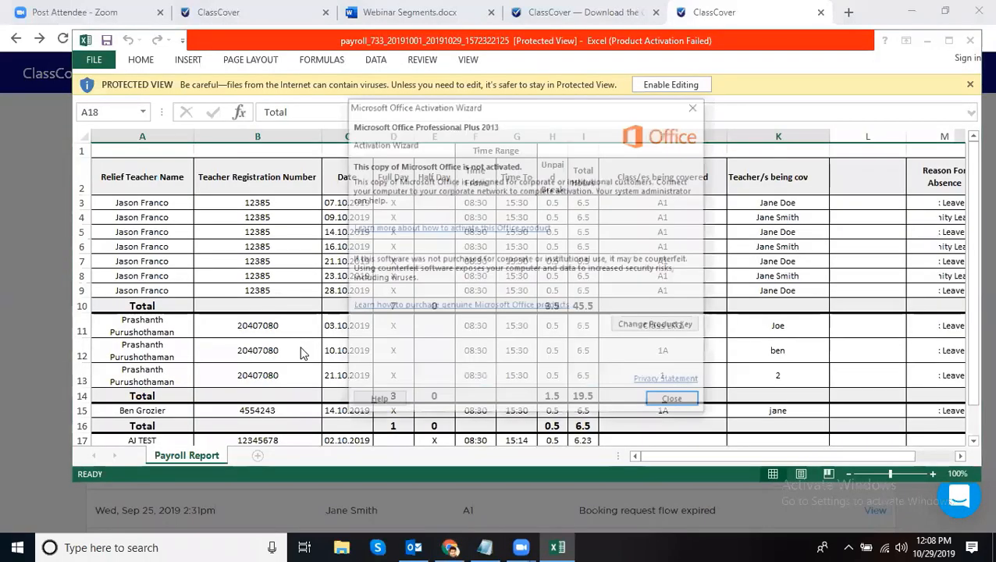
click(692, 108)
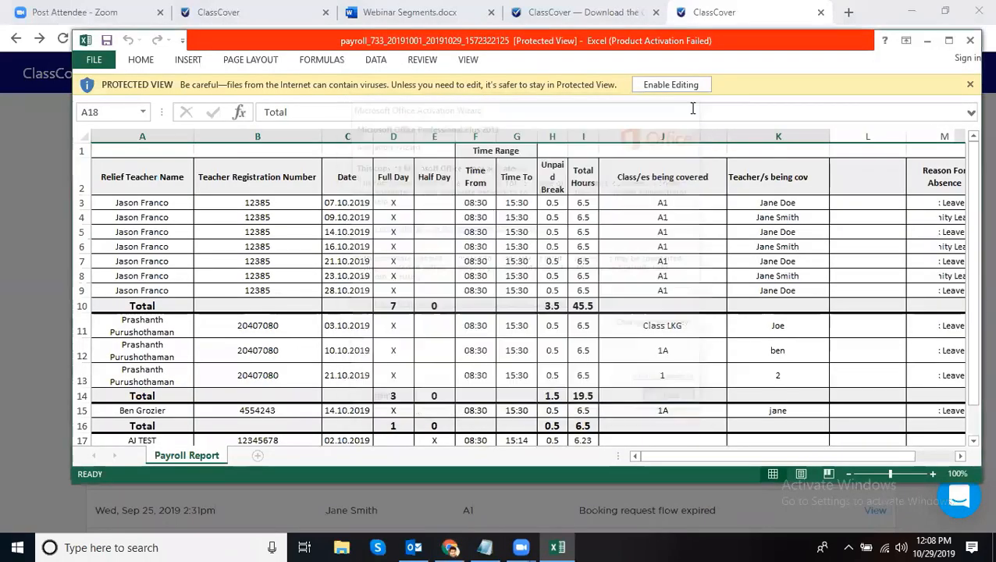
click(149, 202)
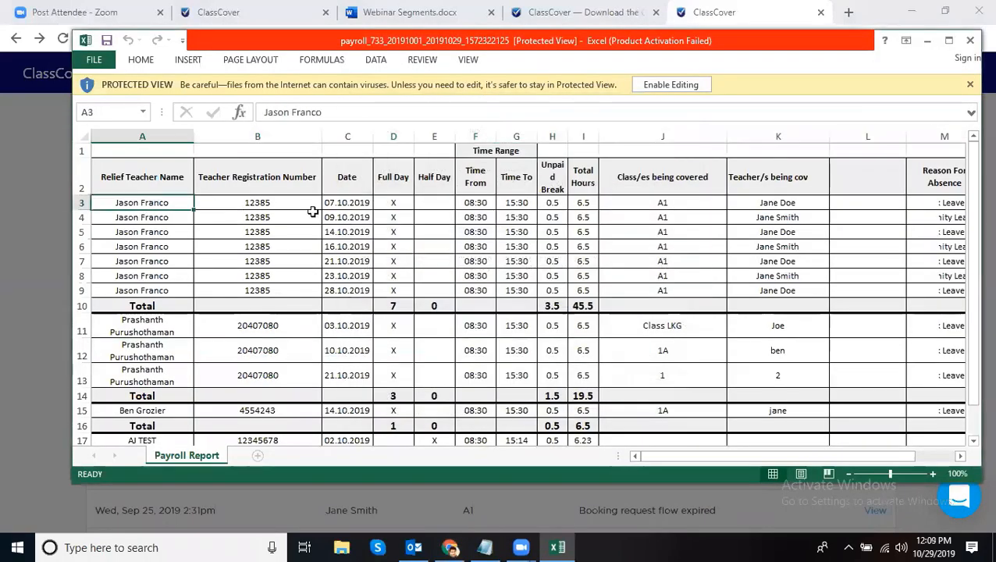
click(268, 203)
click(351, 200)
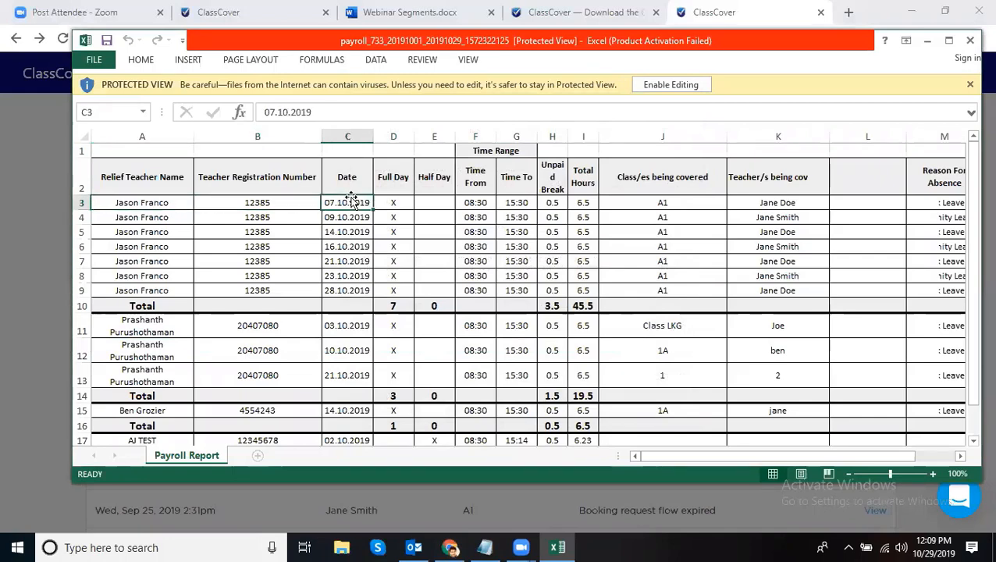
click(394, 202)
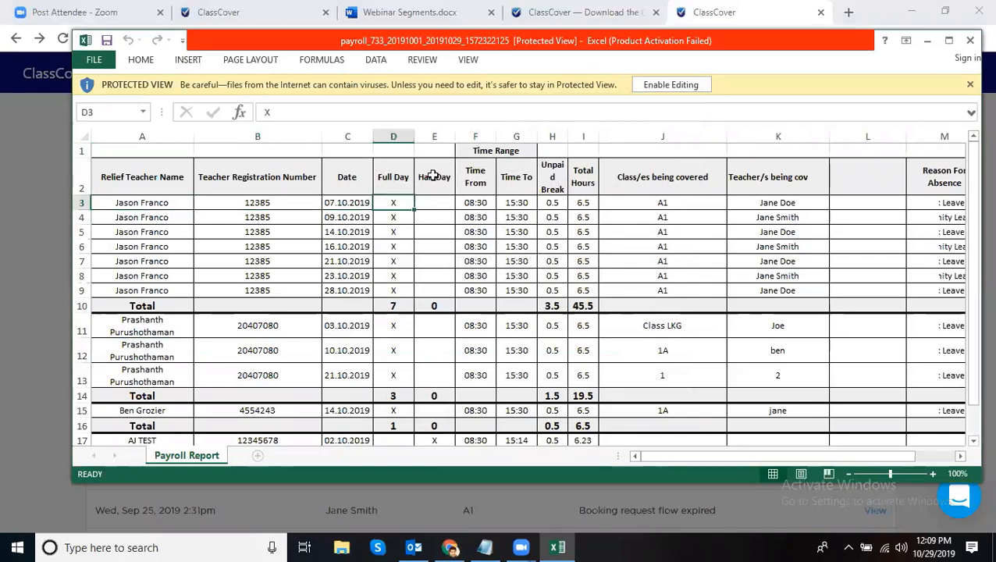
click(485, 202)
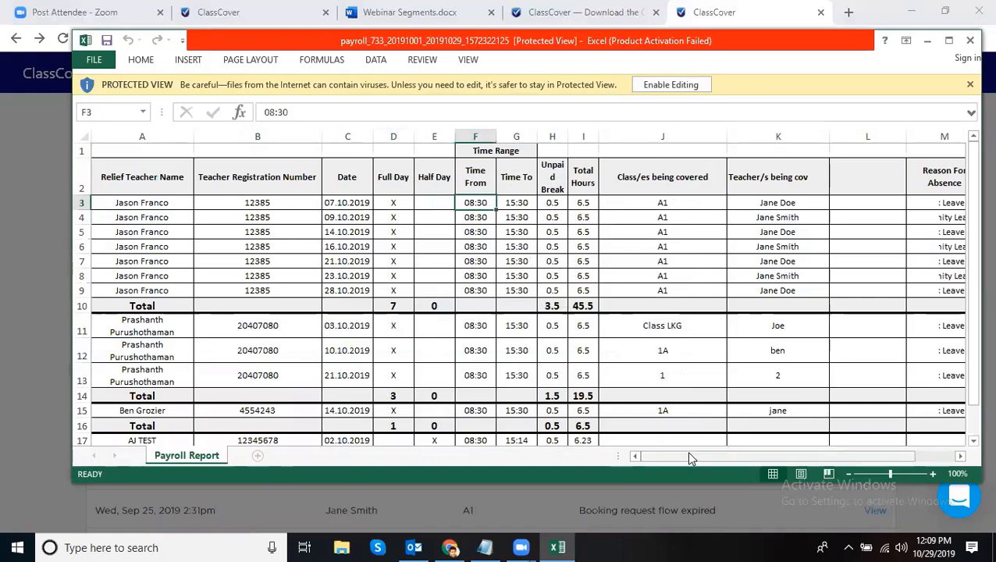
mouse_move(690, 458)
mouse_down()
mouse_move(801, 456)
mouse_move(687, 454)
mouse_up()
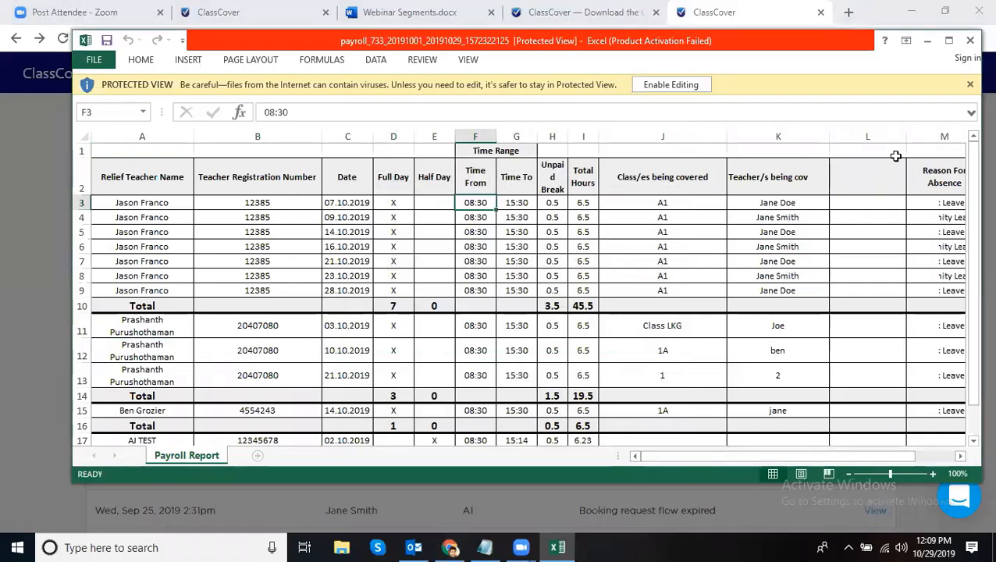
click(970, 40)
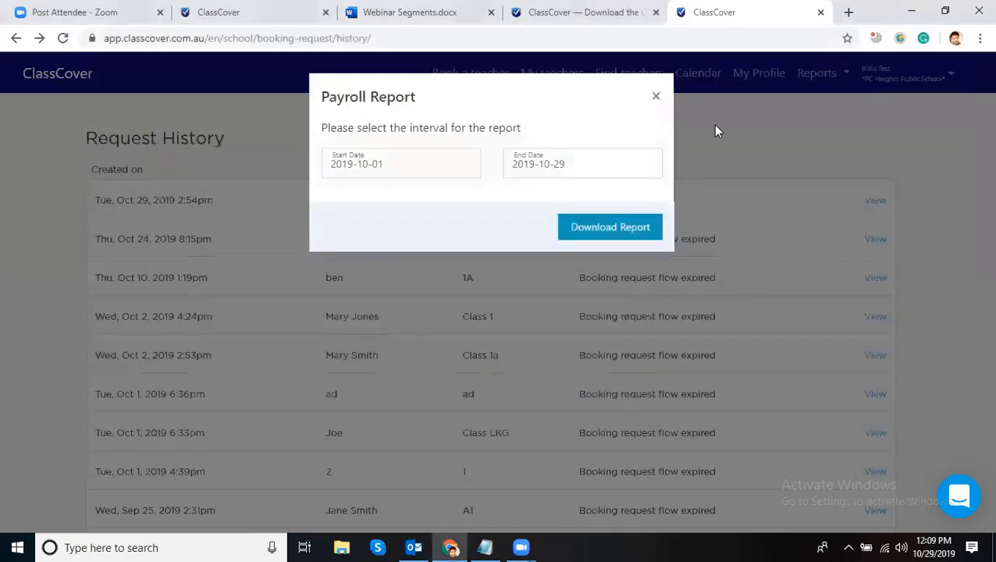
- Close the Payroll Report window and go to Admin Settings from the account menu
click(656, 96)
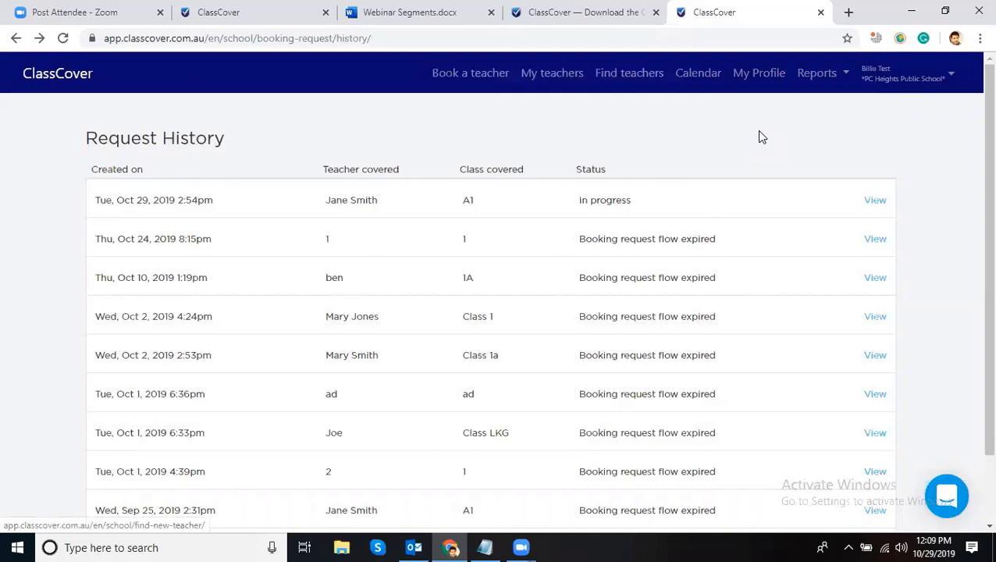
click(894, 87)
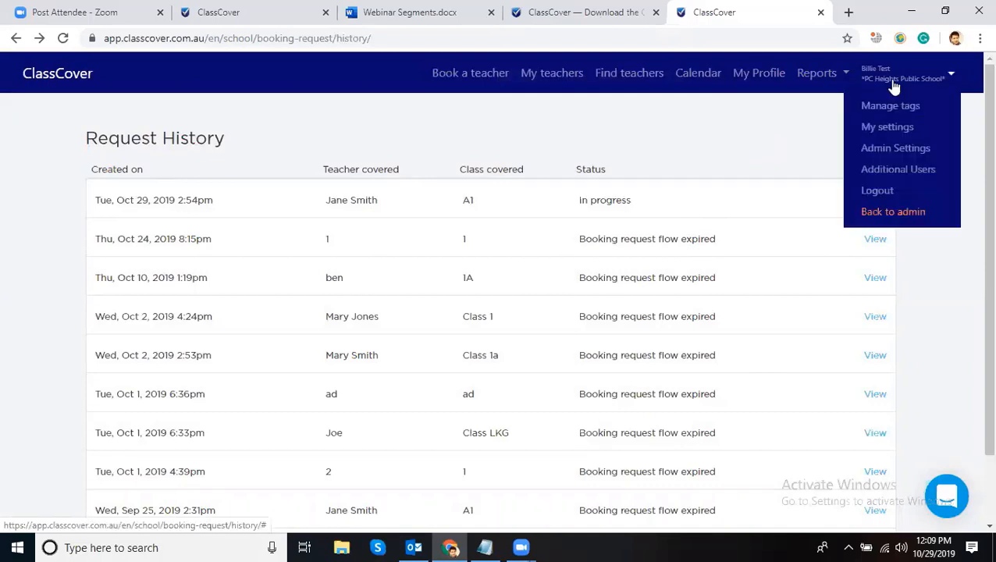
click(890, 87)
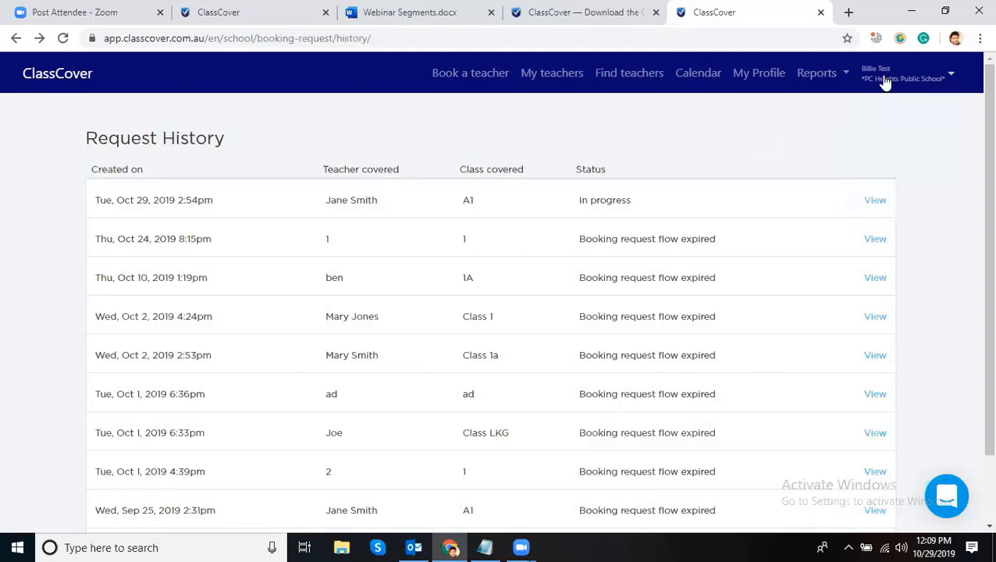
click(885, 83)
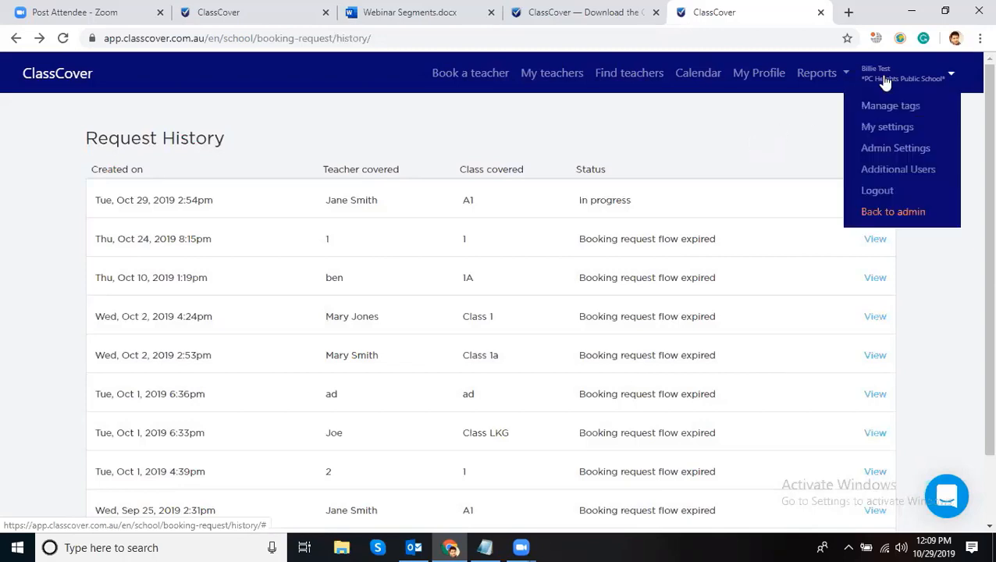
click(889, 156)
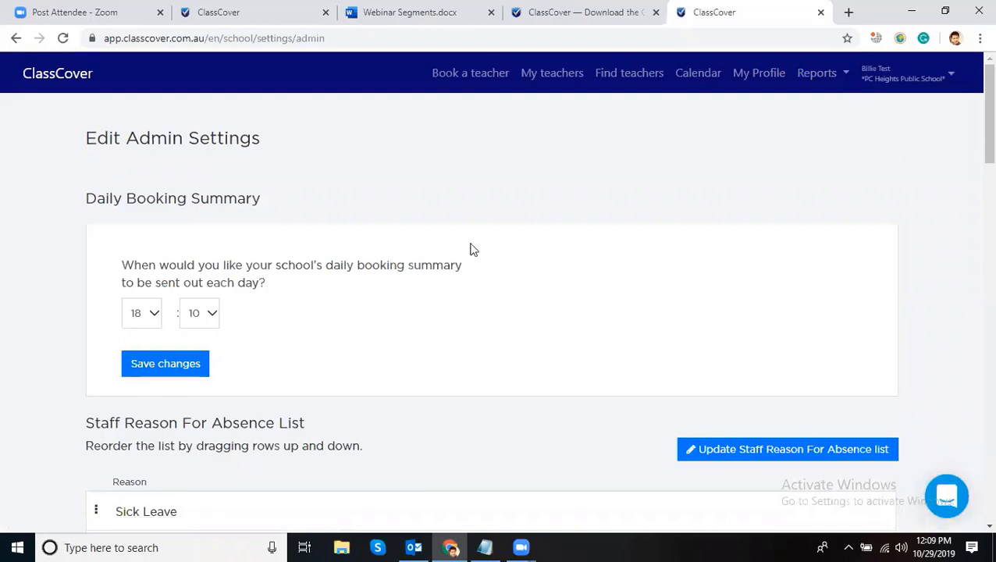
- Change the Daily Booking Summary hour from 18 to 13, making it 13:10, and save
drag(273, 201, 140, 191)
click(160, 193)
click(149, 313)
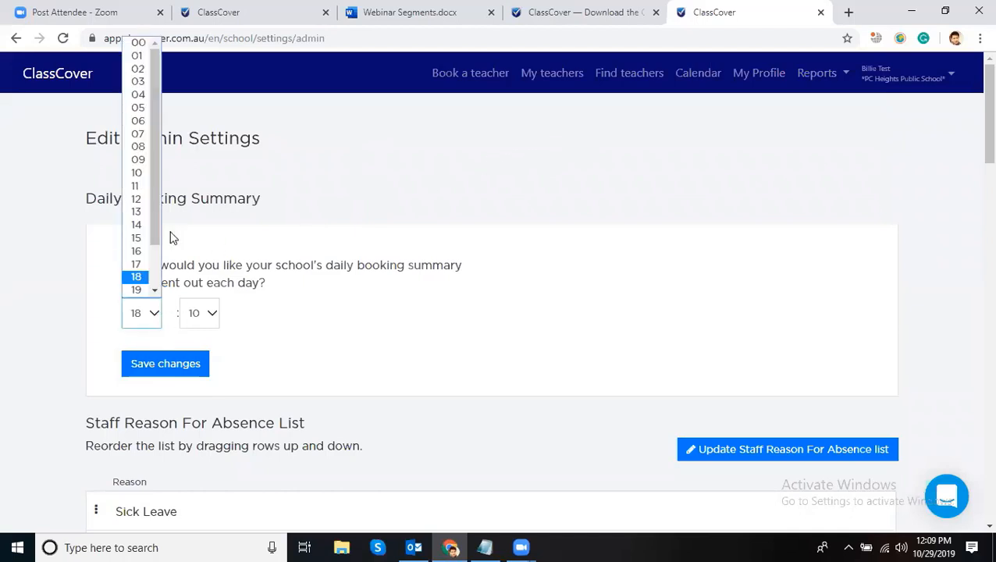
scroll(134, 200, down, 1)
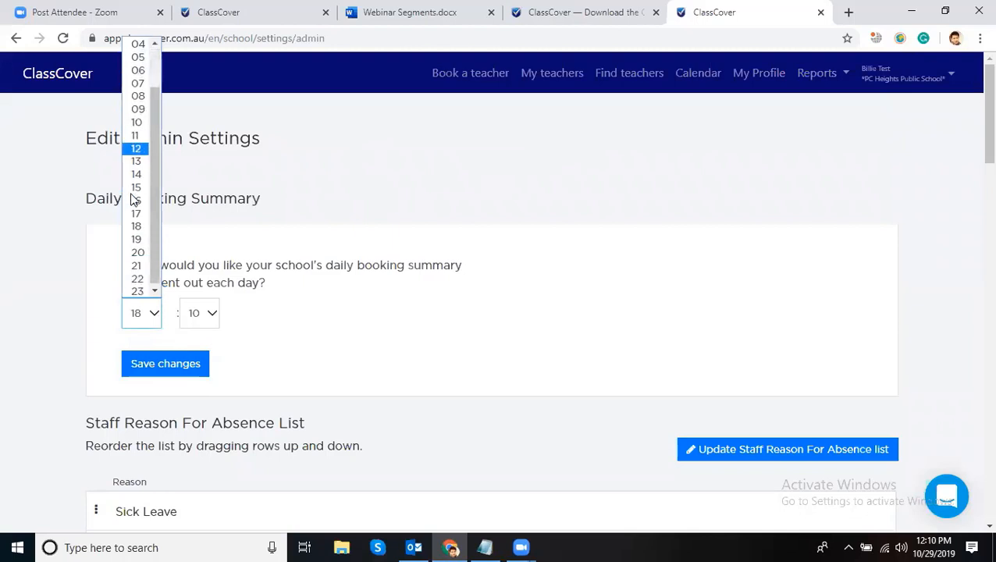
click(136, 161)
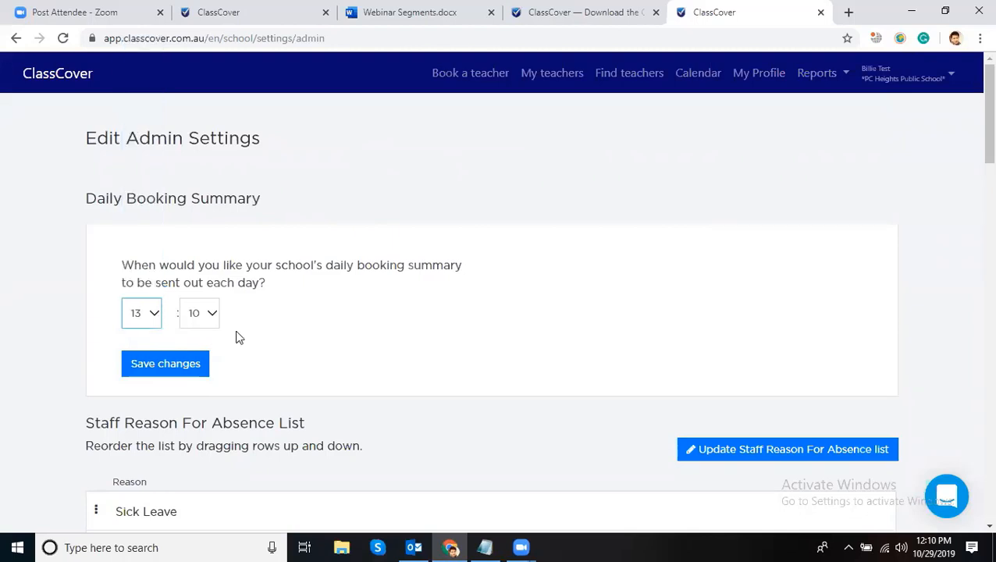
click(170, 365)
- Add 'Test' to the Staff Reason For Absence list and save the changes
scroll(416, 147, down, 3)
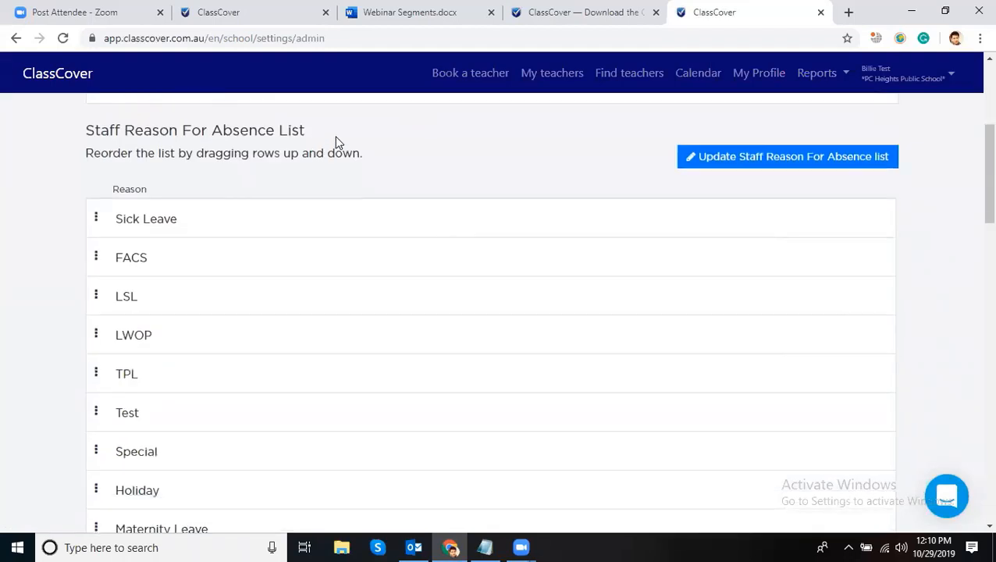
drag(89, 126, 50, 150)
click(50, 150)
scroll(88, 181, down, 1)
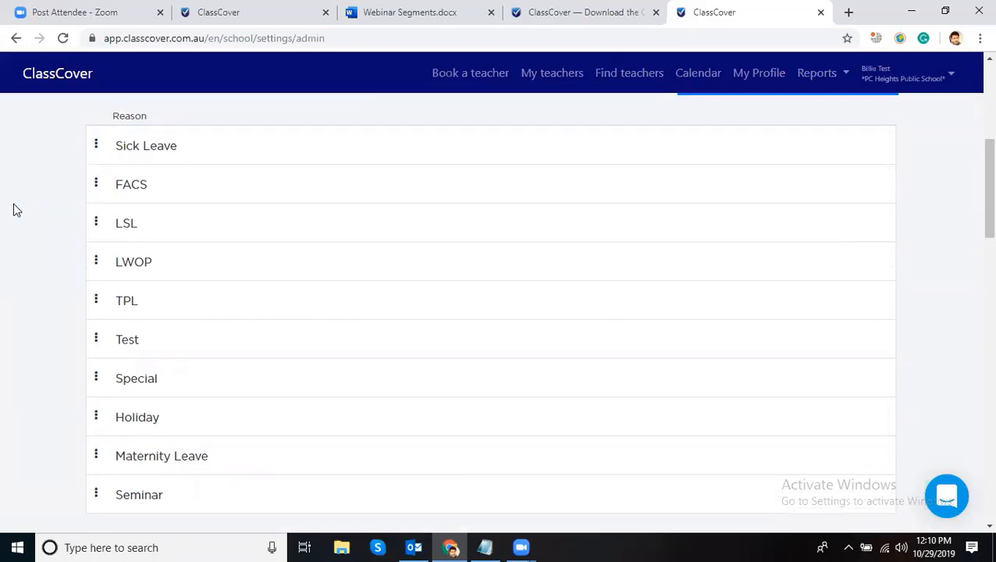
scroll(15, 210, down, 3)
scroll(47, 207, up, 4)
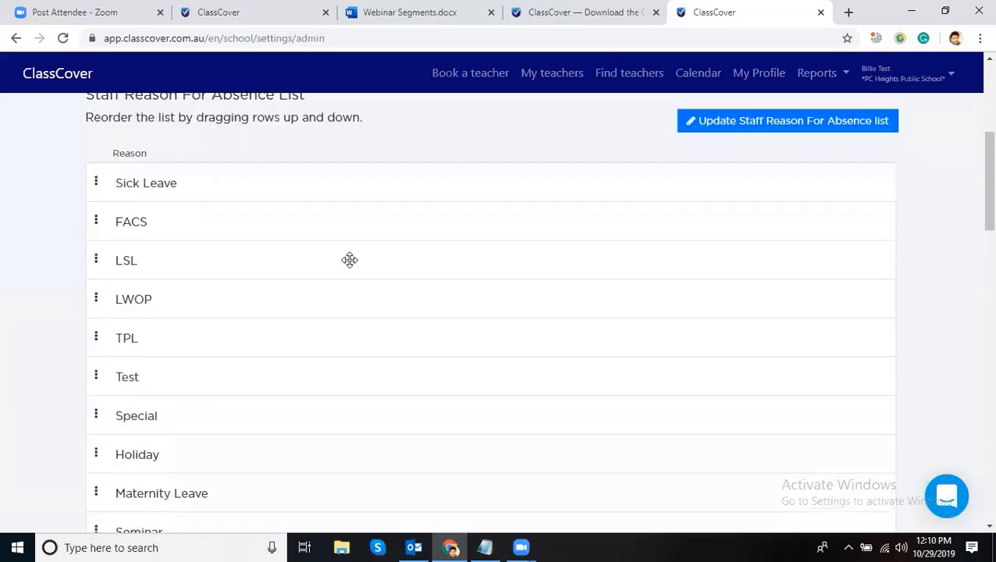
scroll(349, 260, up, 1)
click(758, 156)
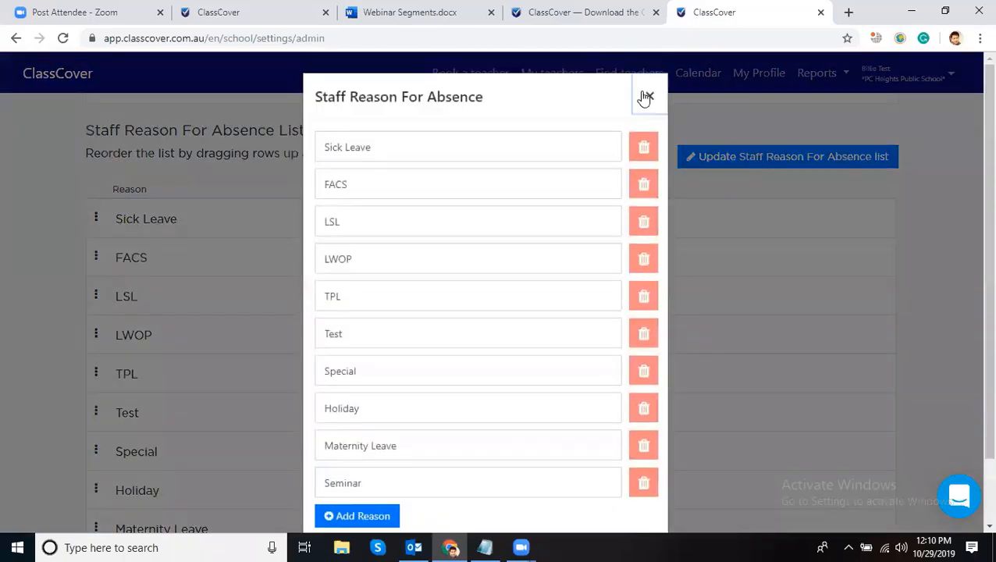
click(645, 97)
click(720, 160)
scroll(452, 400, down, 2)
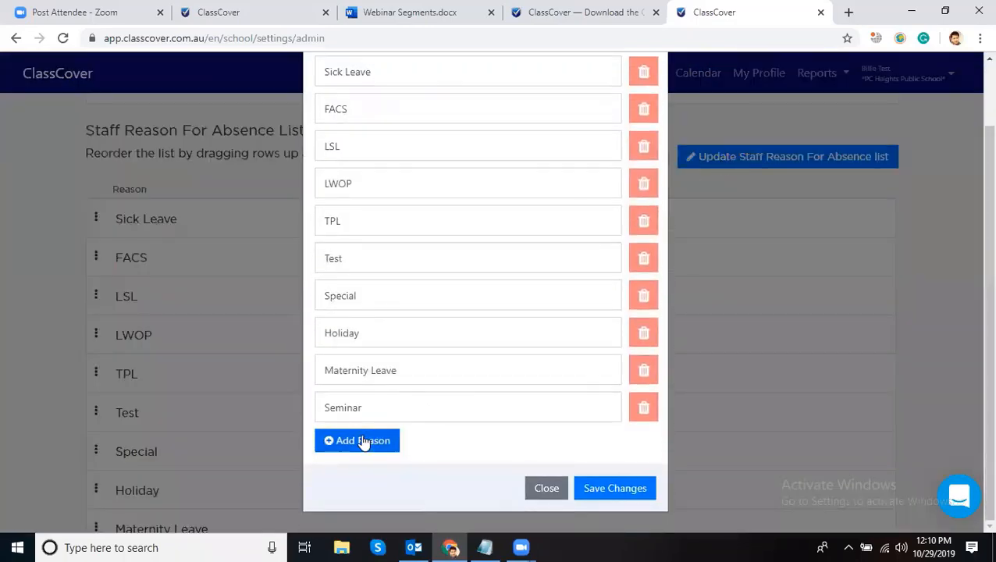
click(363, 442)
scroll(407, 404, down, 1)
click(407, 406)
text(T)
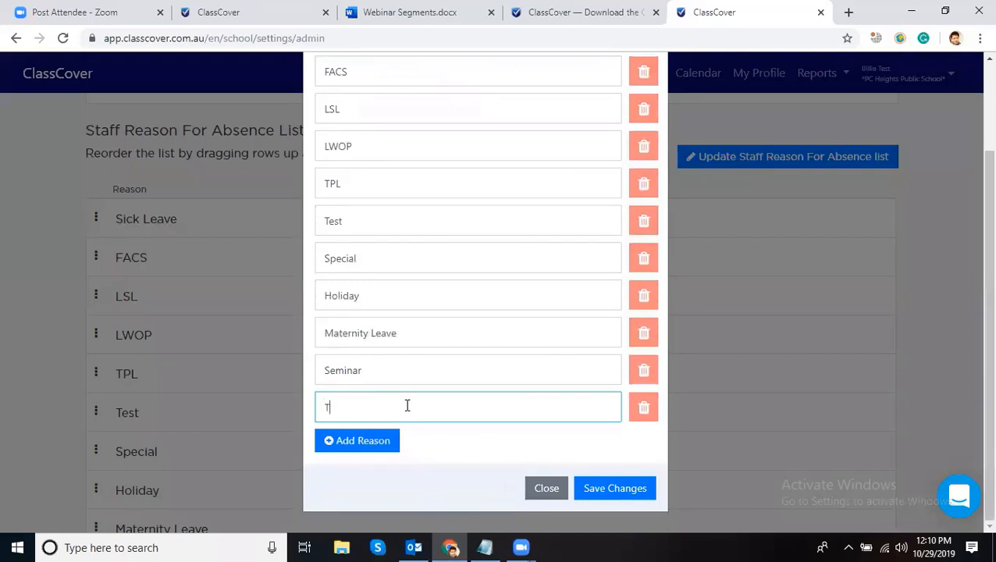
text(est)
key(Return)
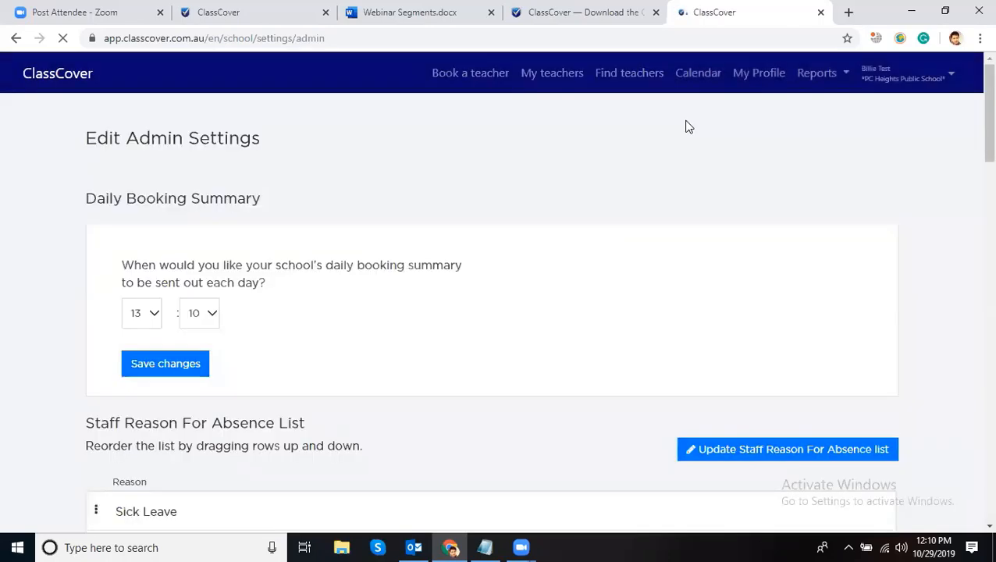
- Confirm Test appears in Book a teacher's Reason for absence list, then return to Admin Settings
click(486, 77)
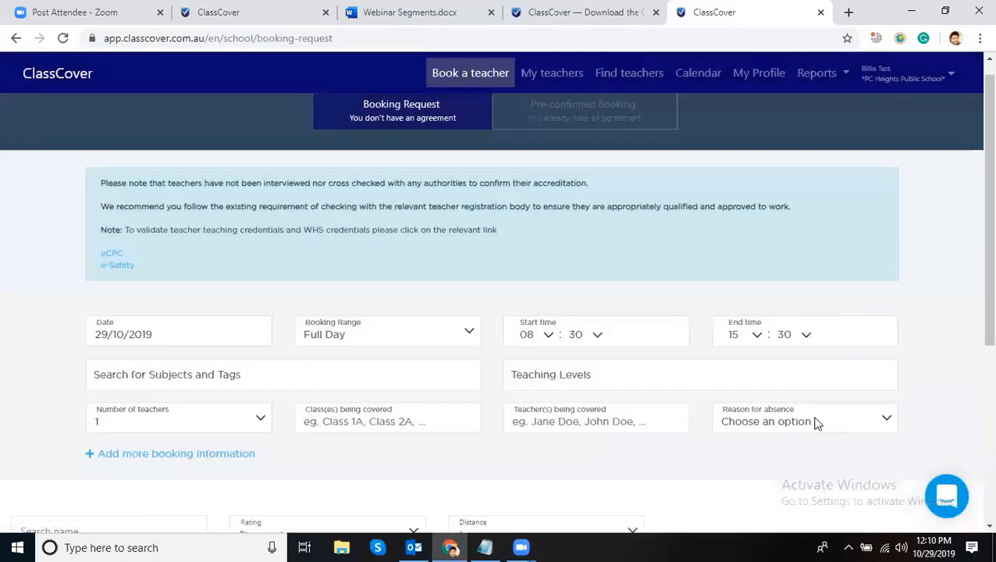
click(752, 422)
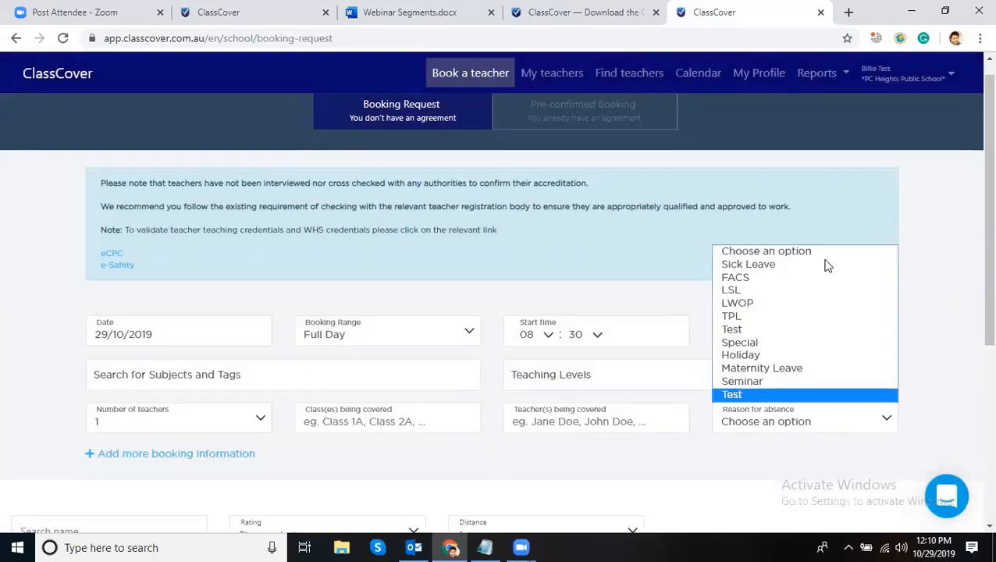
click(882, 82)
click(880, 151)
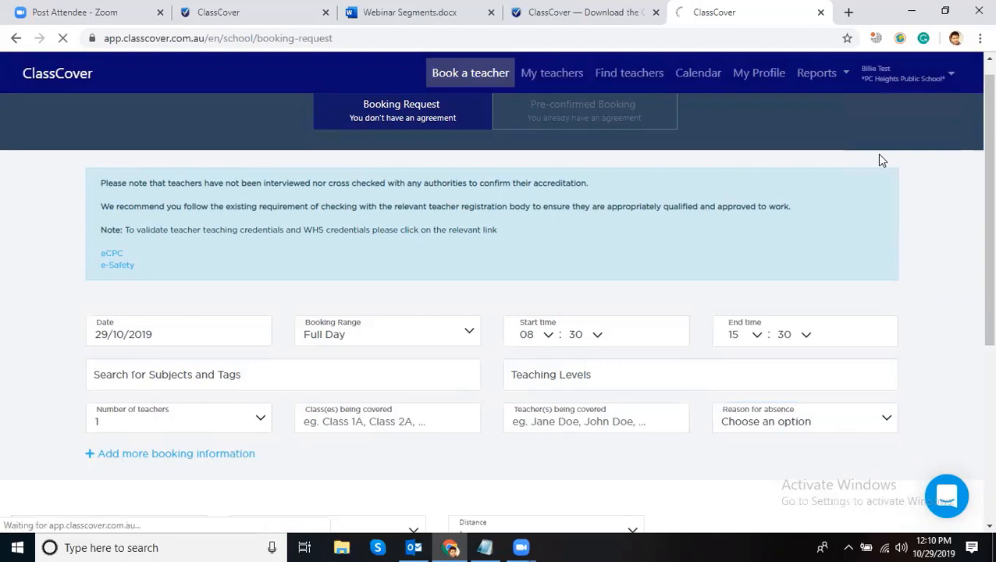
scroll(472, 246, down, 9)
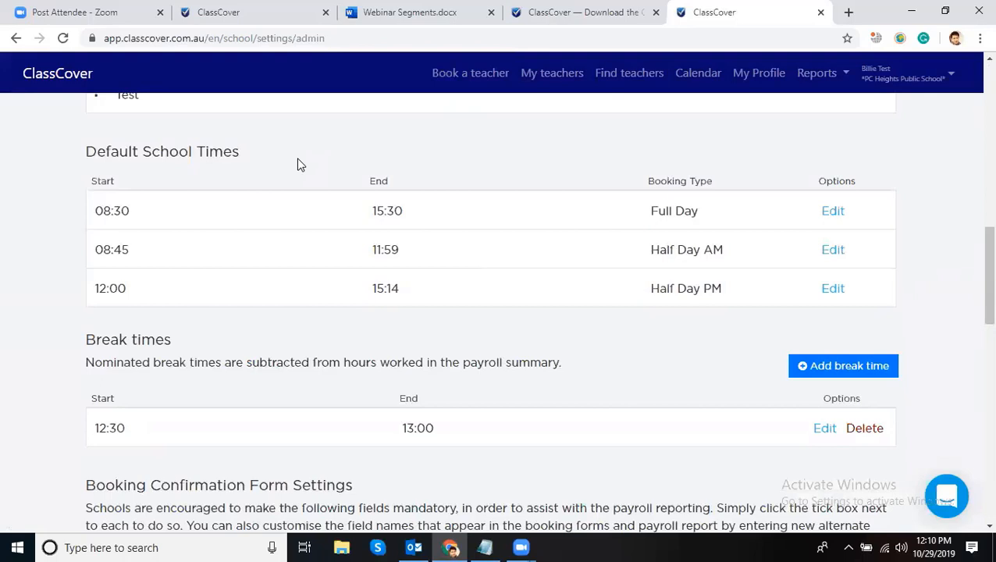
- Close the Full Day break time details and review the Booking Confirmation Form Settings
click(836, 213)
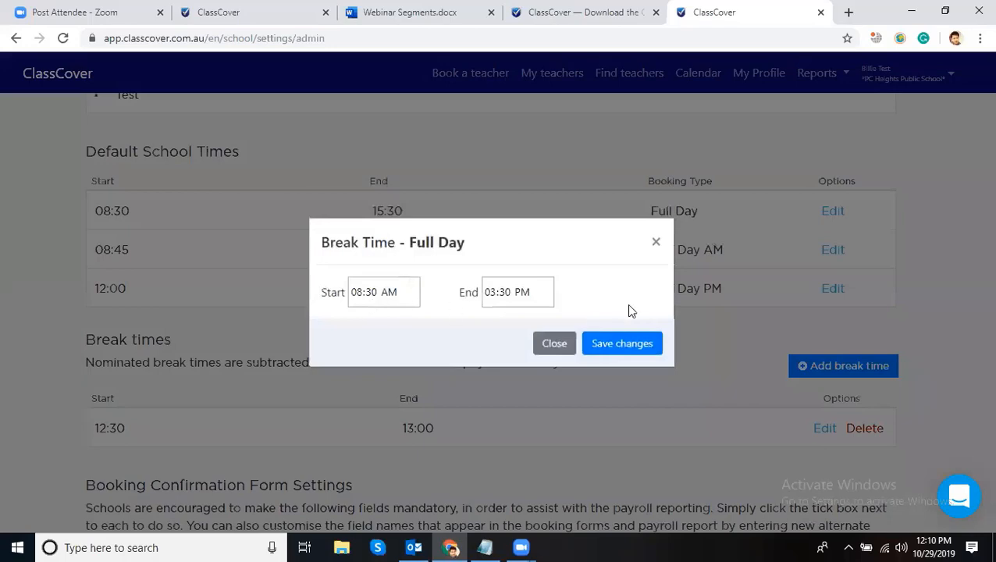
click(656, 243)
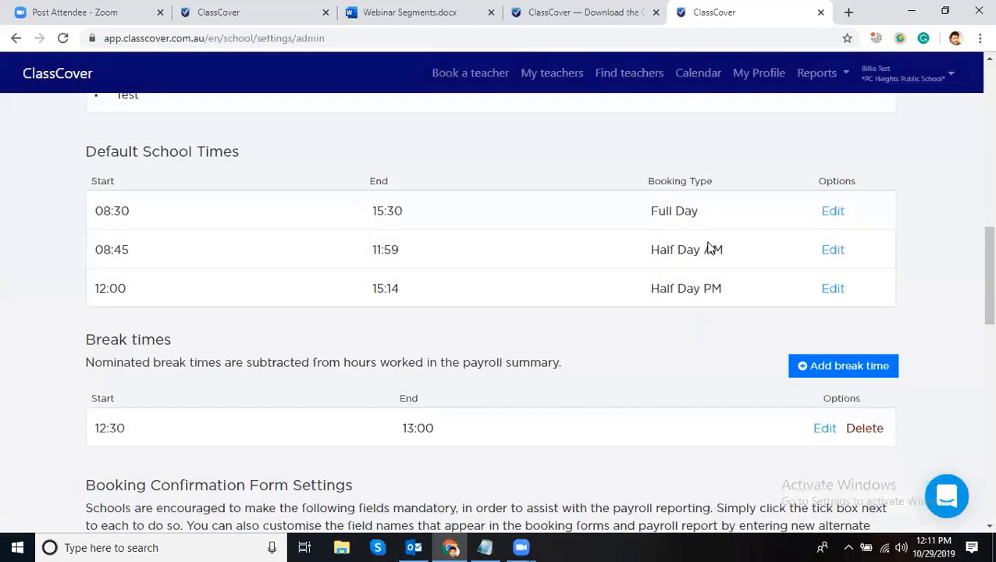
scroll(707, 243, down, 2)
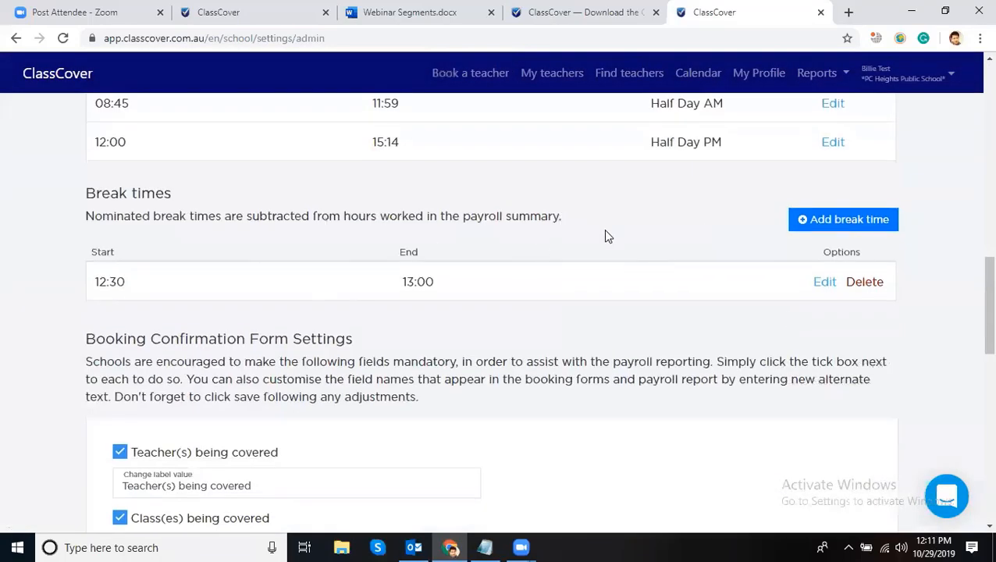
scroll(469, 226, down, 2)
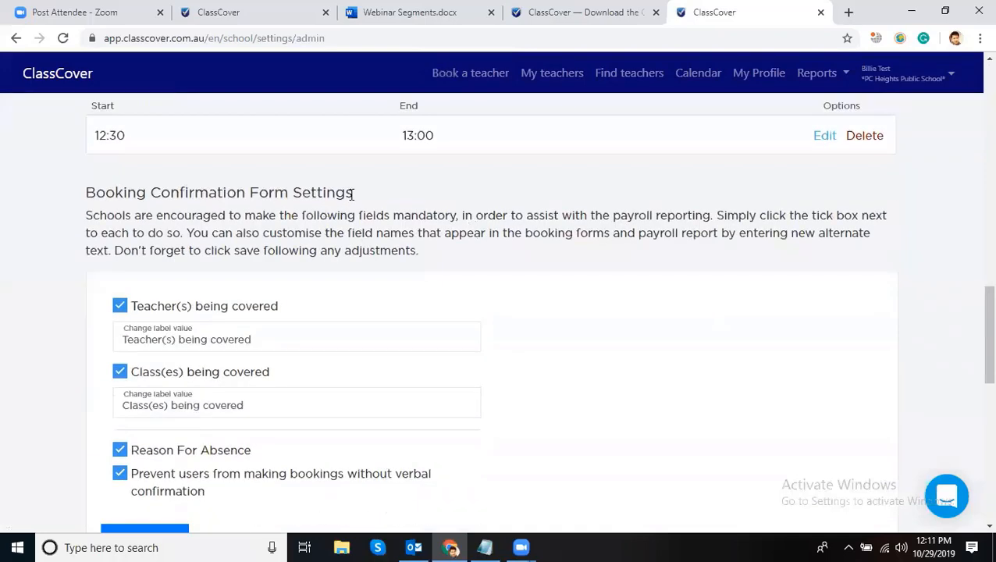
scroll(346, 217, down, 2)
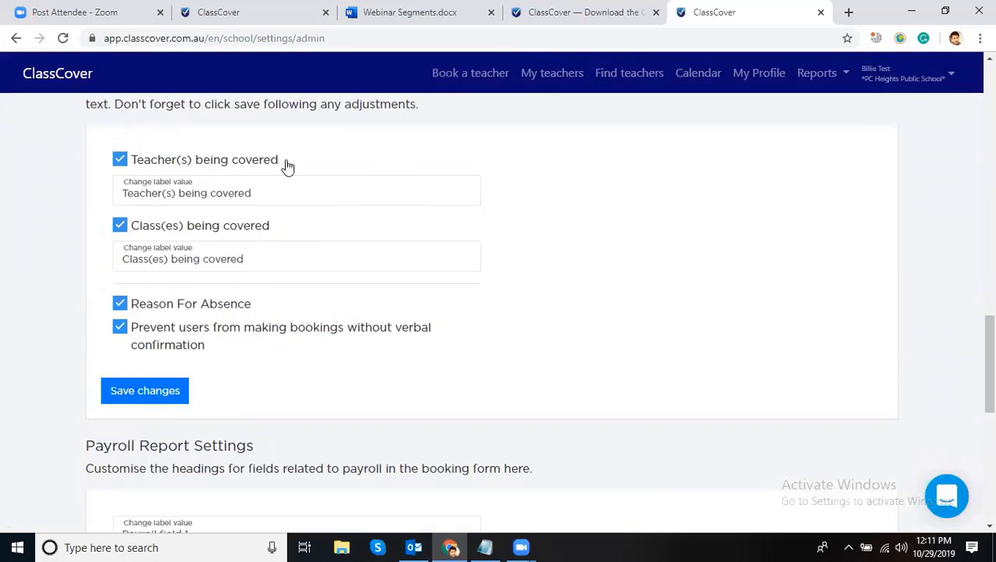
drag(286, 165, 156, 163)
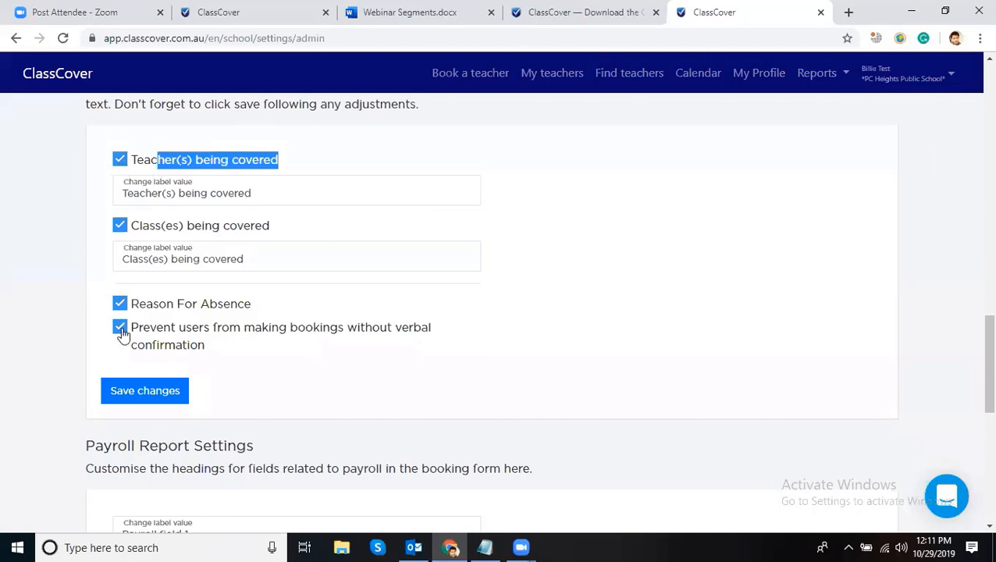
click(600, 321)
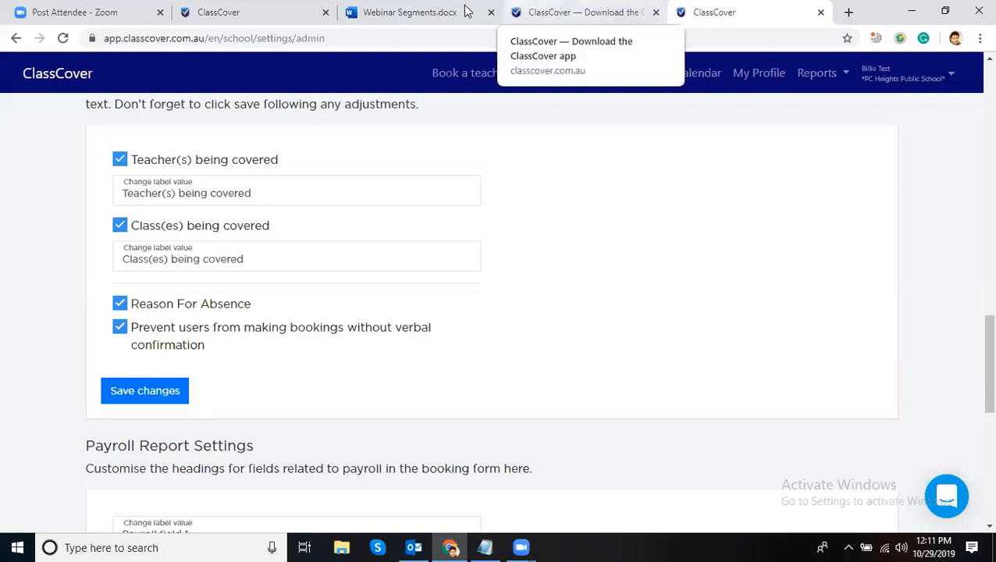
- Glance at the Download the ClassCover app page, then return to the admin settings
click(546, 11)
scroll(453, 231, up, 4)
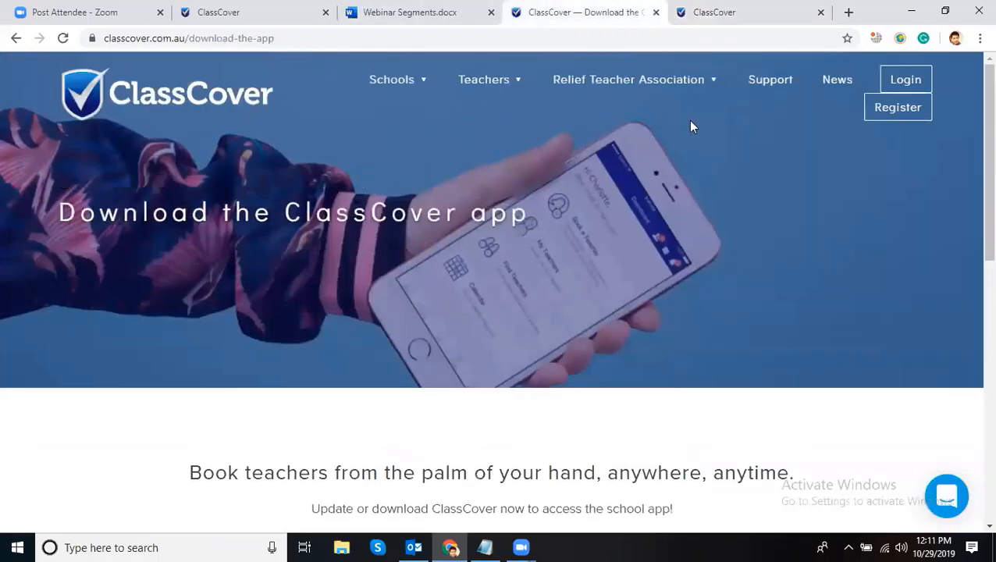
click(683, 13)
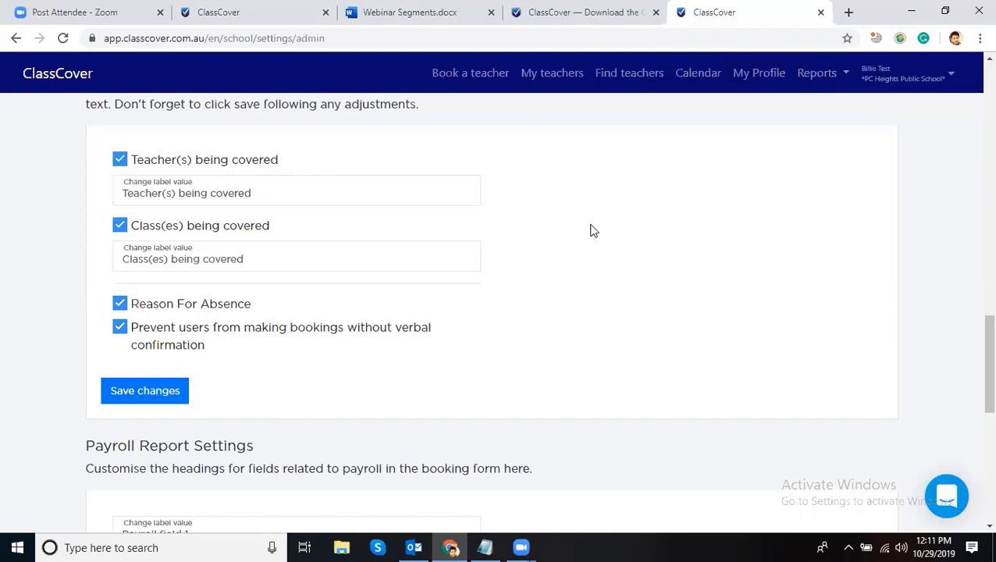
scroll(591, 231, down, 5)
scroll(653, 240, up, 2)
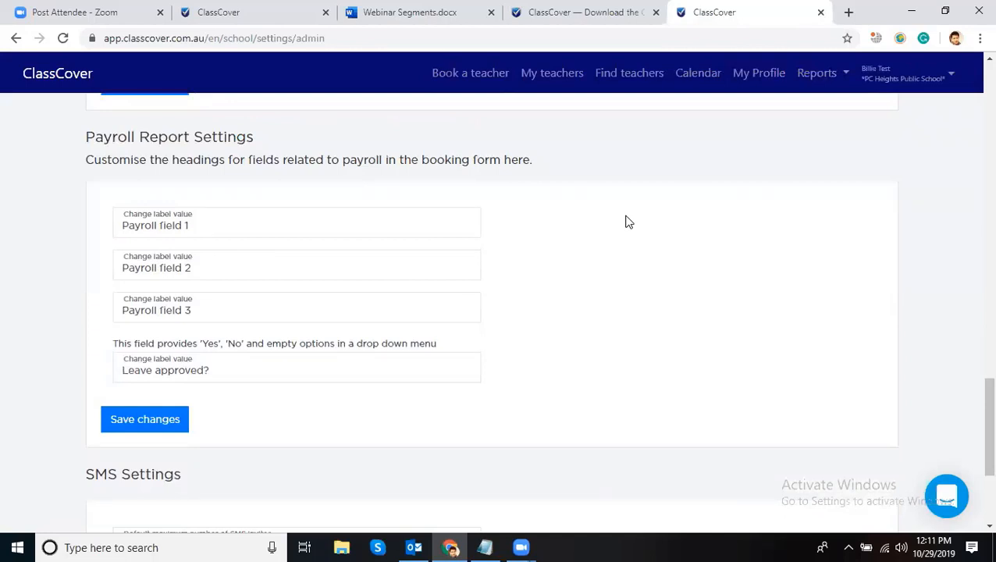
scroll(627, 220, down, 2)
scroll(645, 220, down, 1)
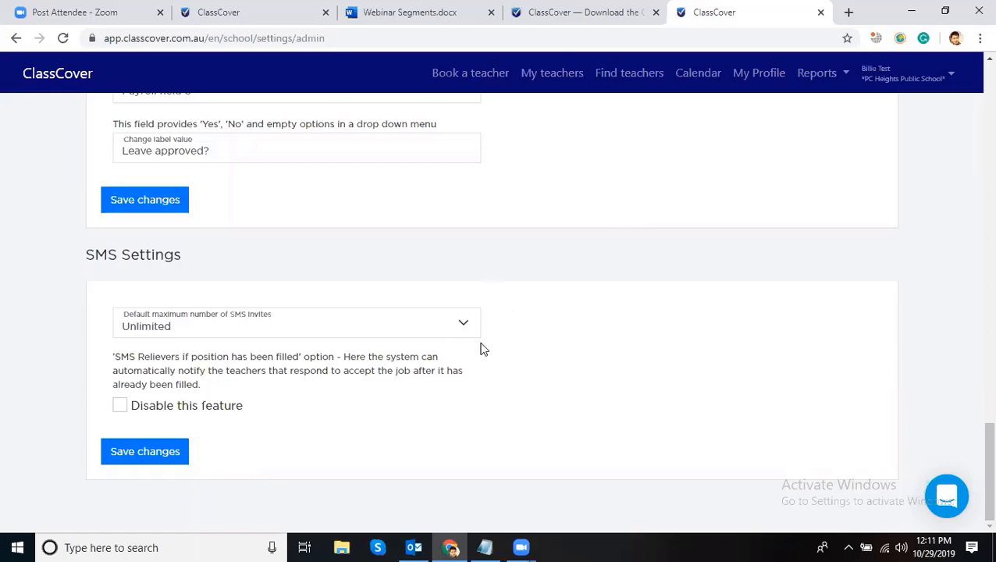
drag(212, 390, 104, 360)
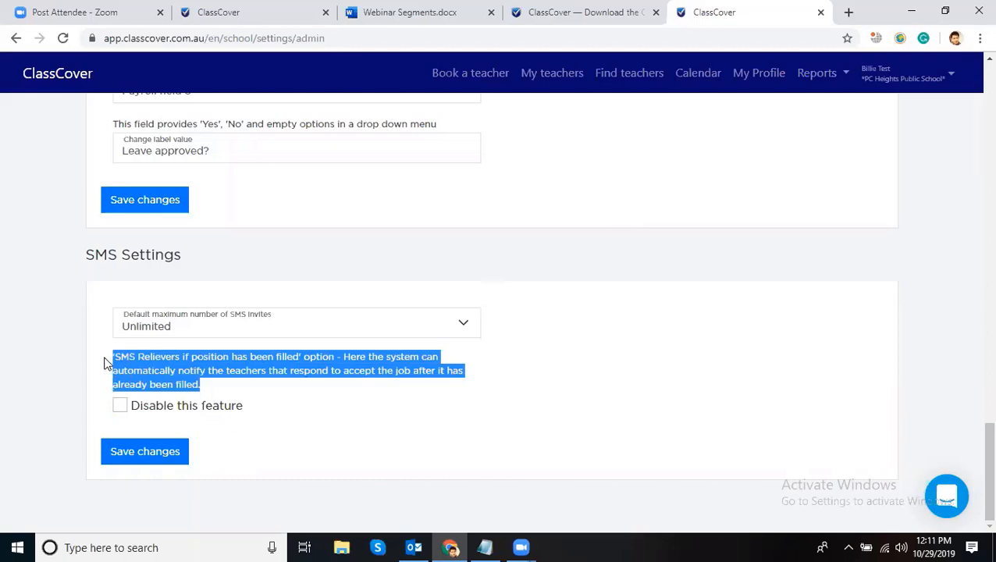
click(600, 357)
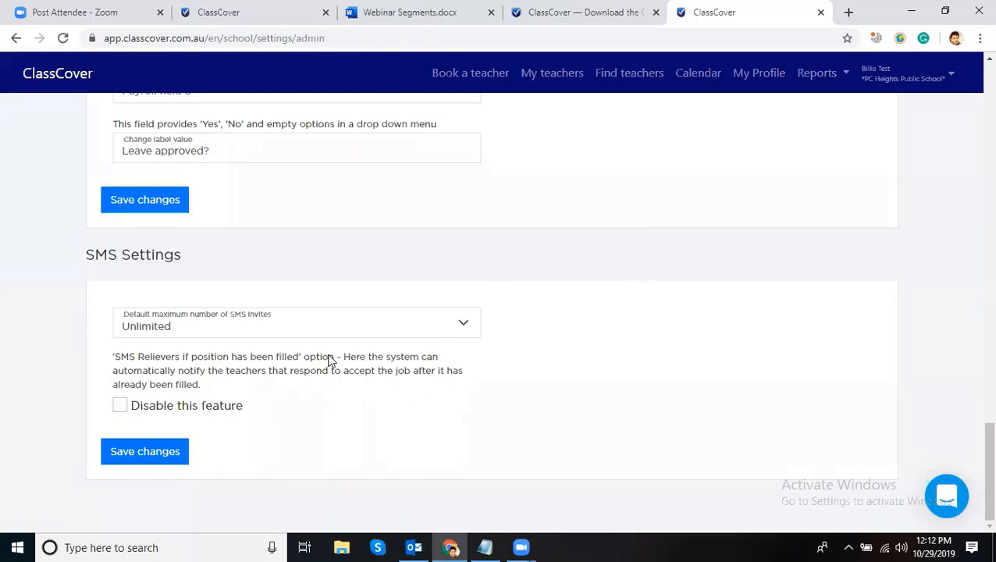
drag(337, 357, 165, 357)
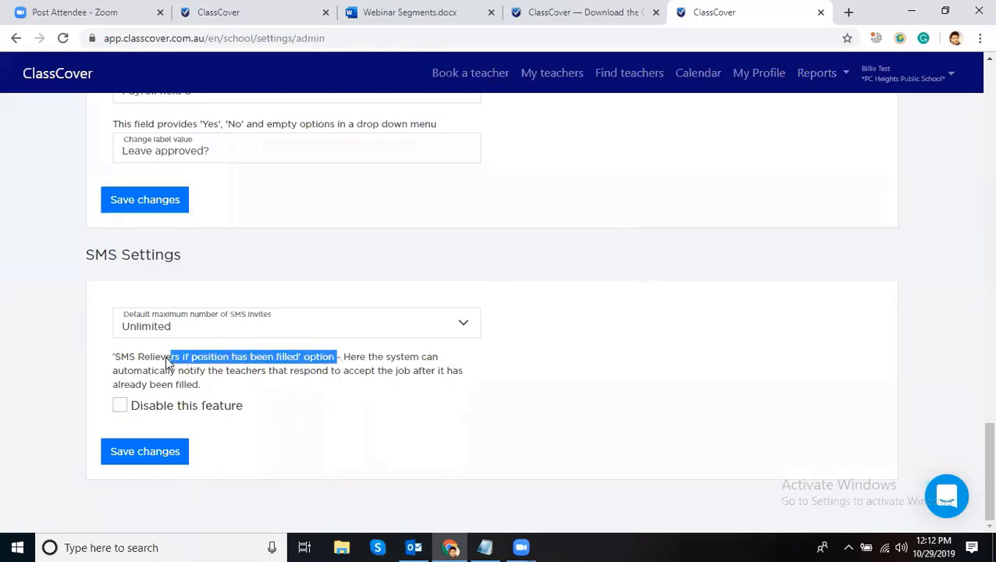
click(769, 349)
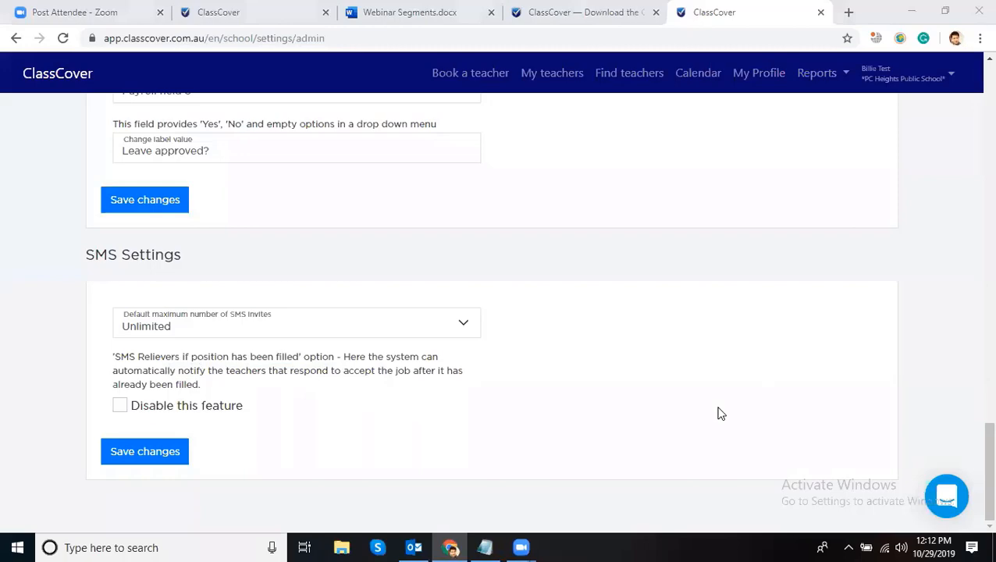
click(823, 305)
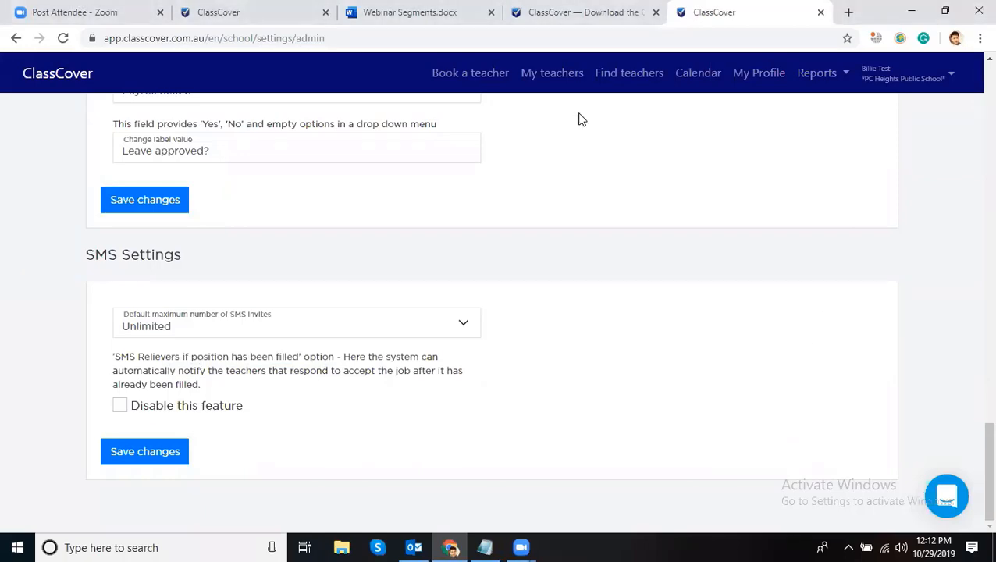
click(438, 15)
click(706, 12)
scroll(794, 280, up, 10)
- Review My settings' Default Search Settings, including the Haven't Indicated option, then go to Book a teacher
click(913, 78)
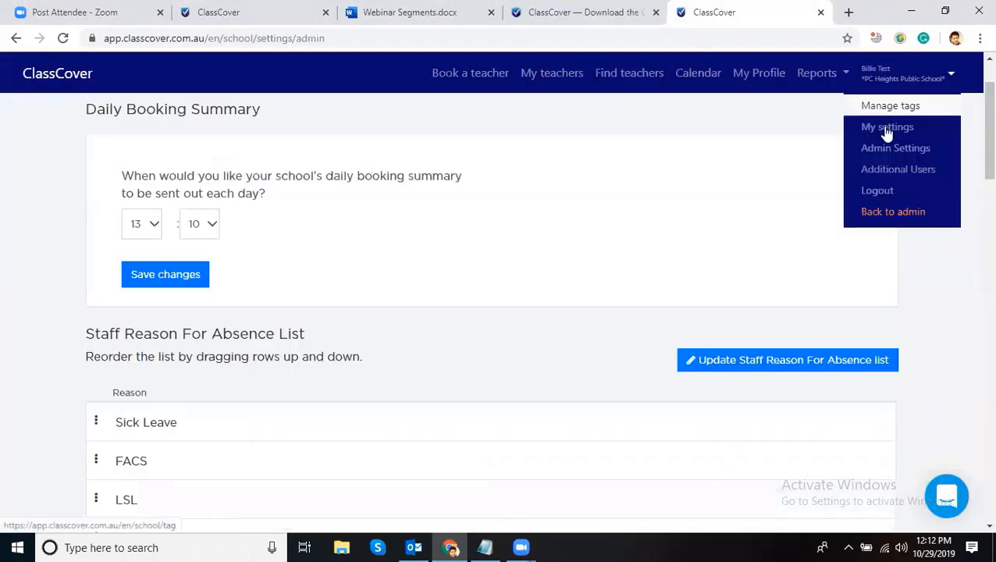
click(885, 128)
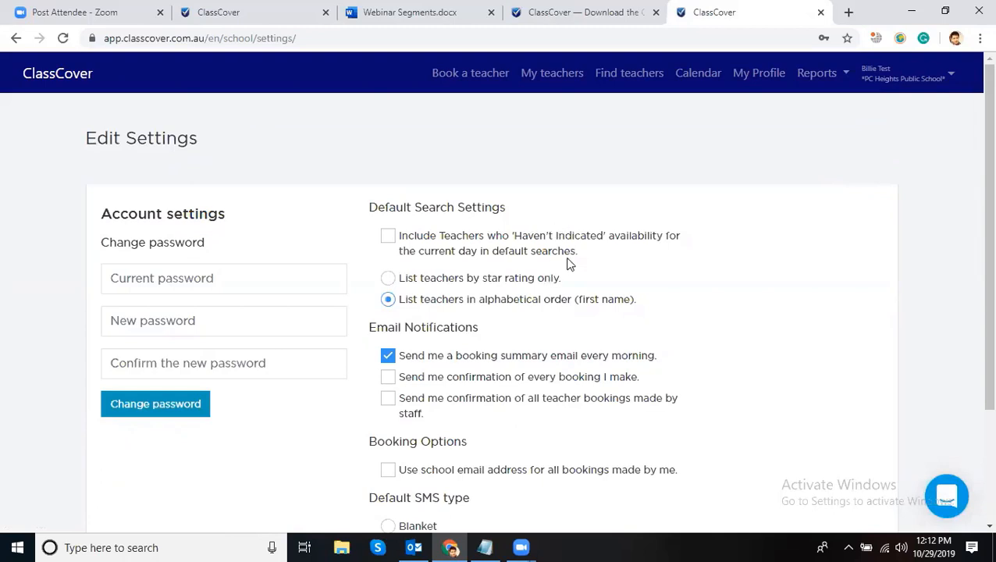
drag(596, 258, 401, 240)
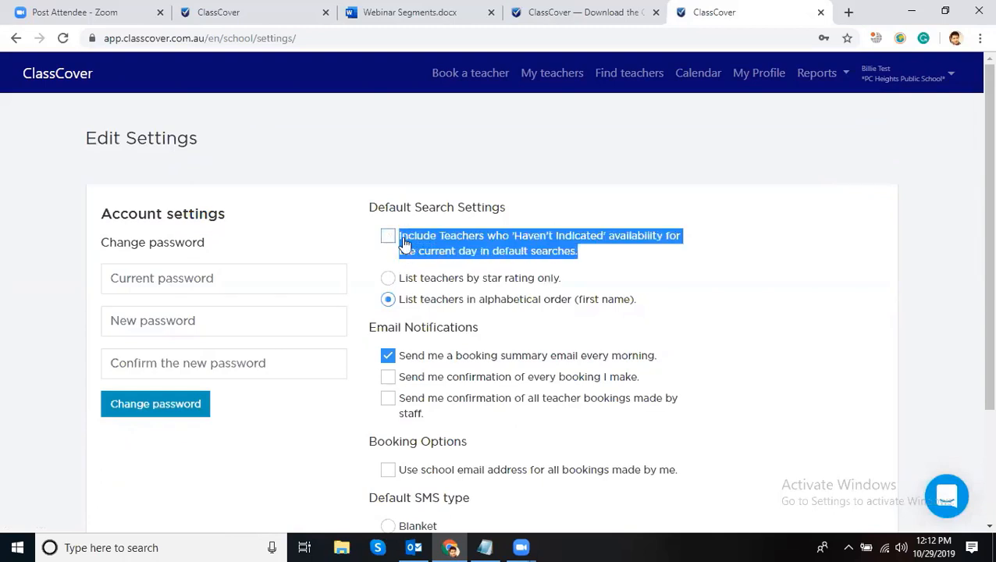
click(630, 148)
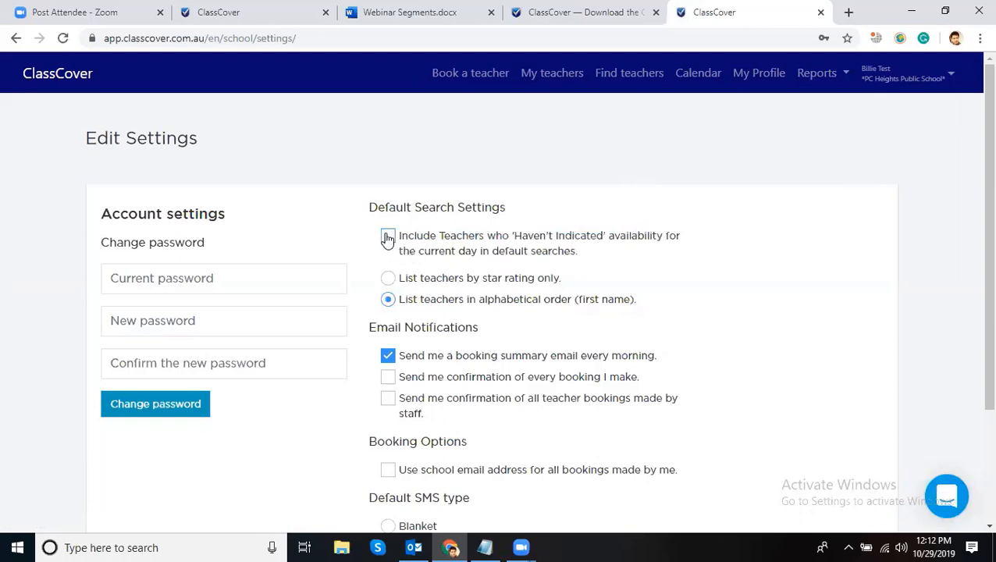
scroll(488, 220, down, 1)
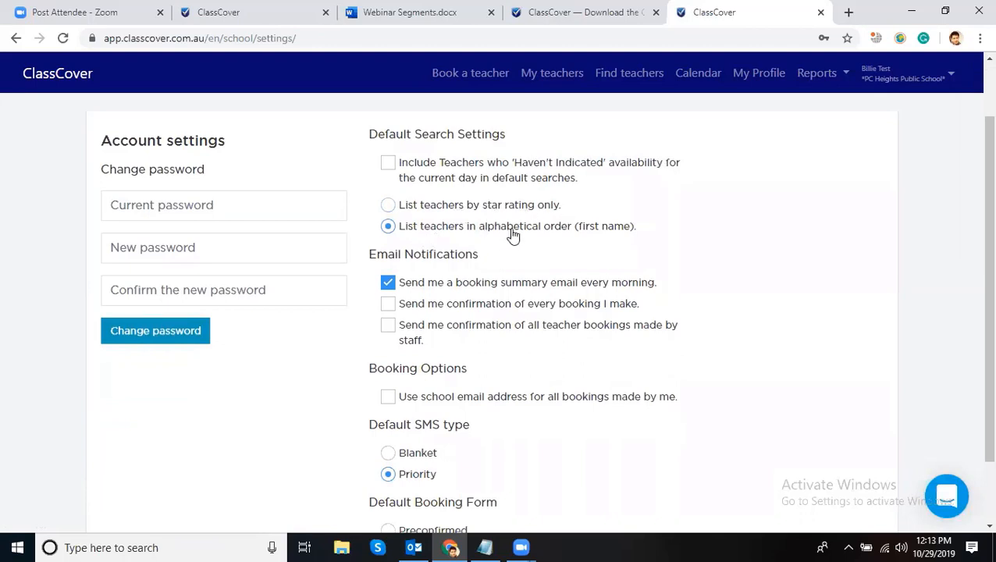
click(478, 78)
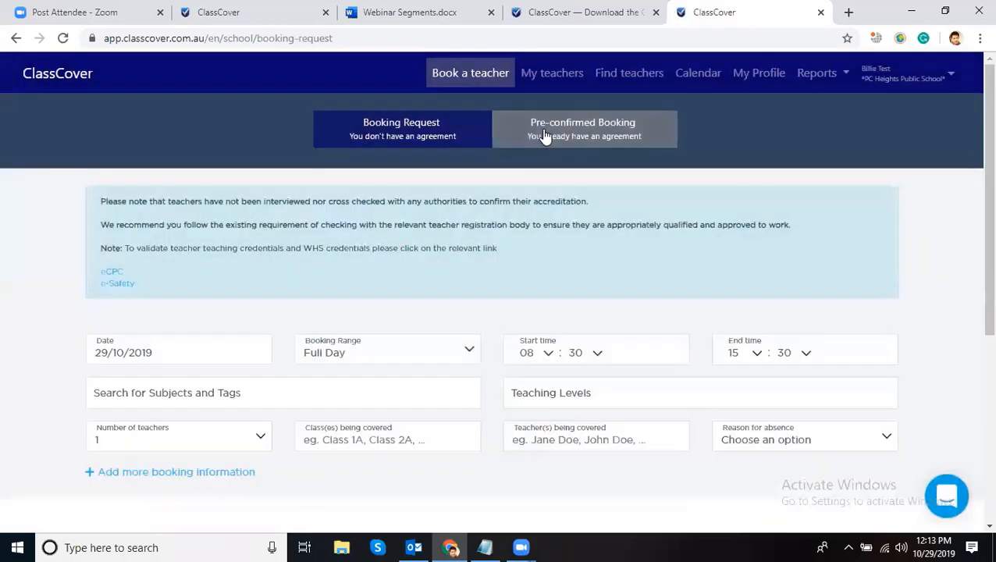
- Check teacher availability on the Pre-confirmed Booking tab, then bring up the My teachers list
click(542, 130)
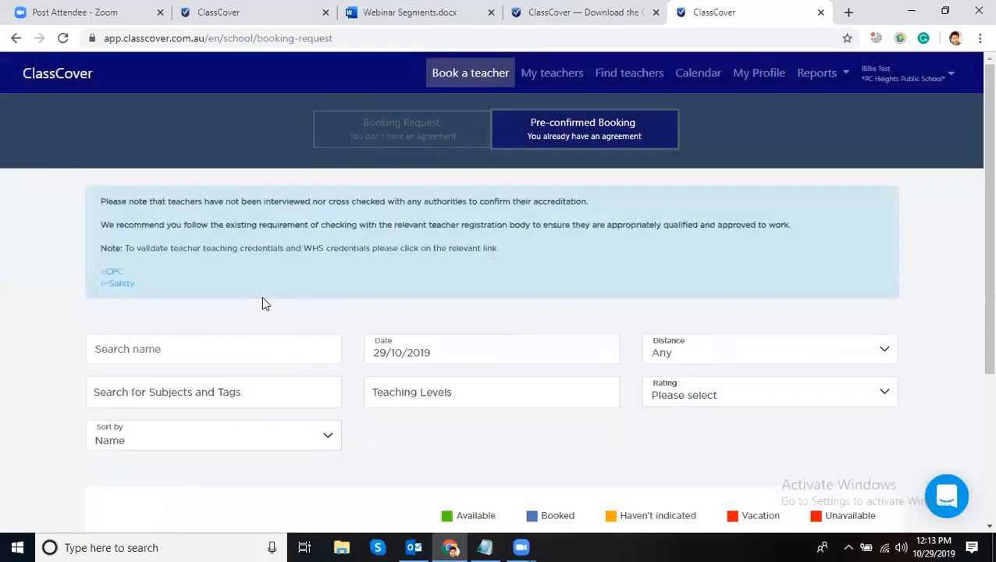
scroll(300, 405, down, 3)
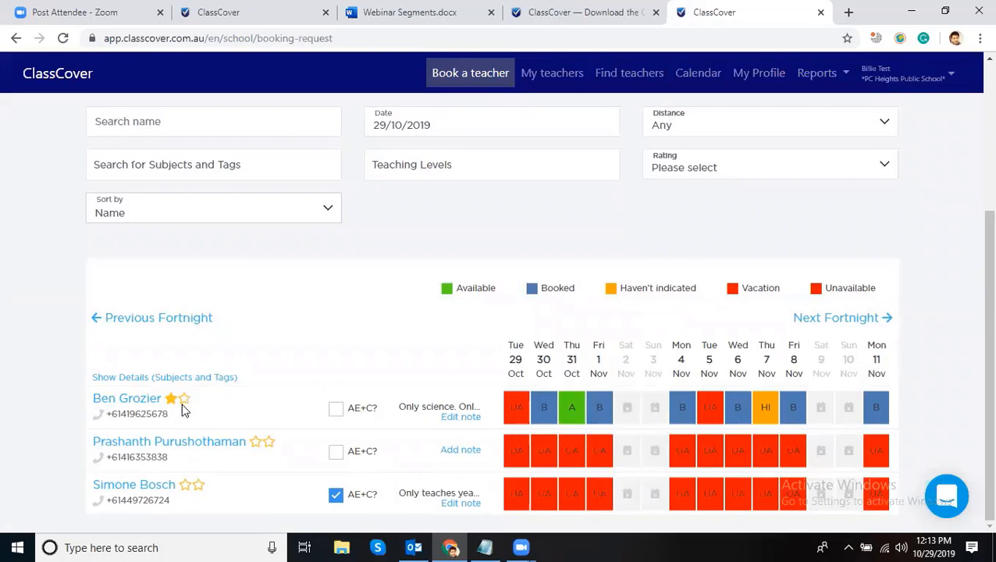
click(545, 79)
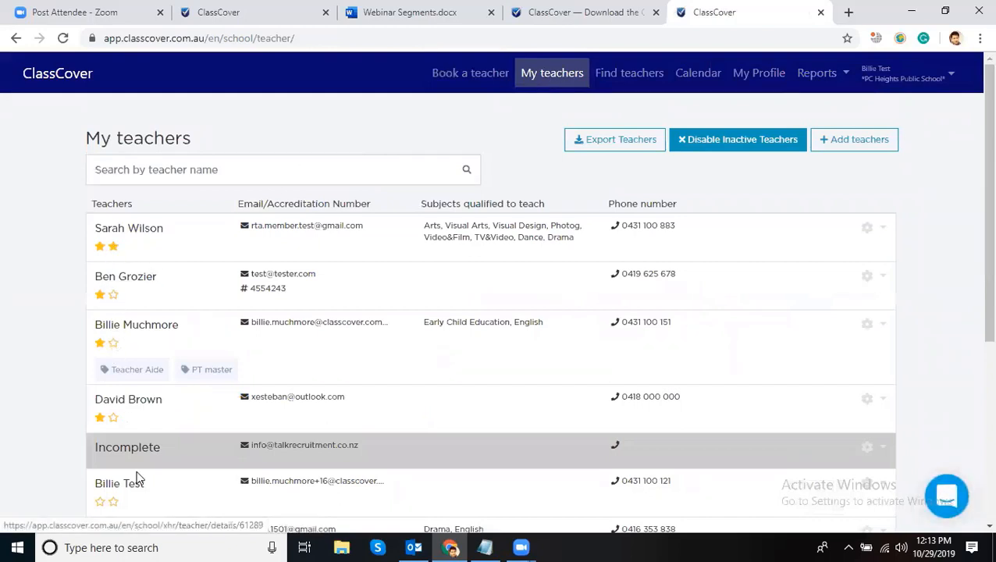
- Try setting two-star ratings on teachers in the My teachers list
click(114, 249)
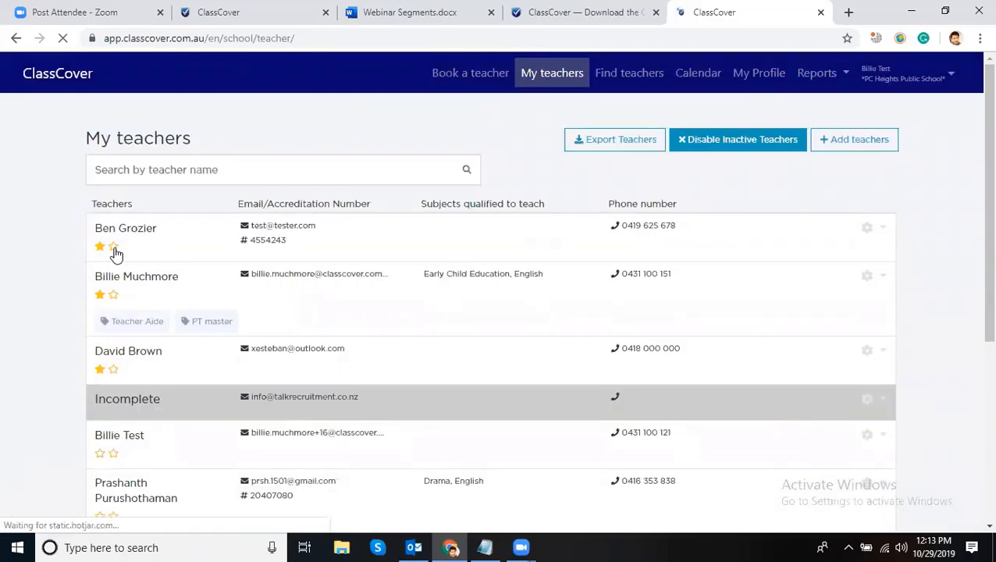
scroll(115, 255, down, 4)
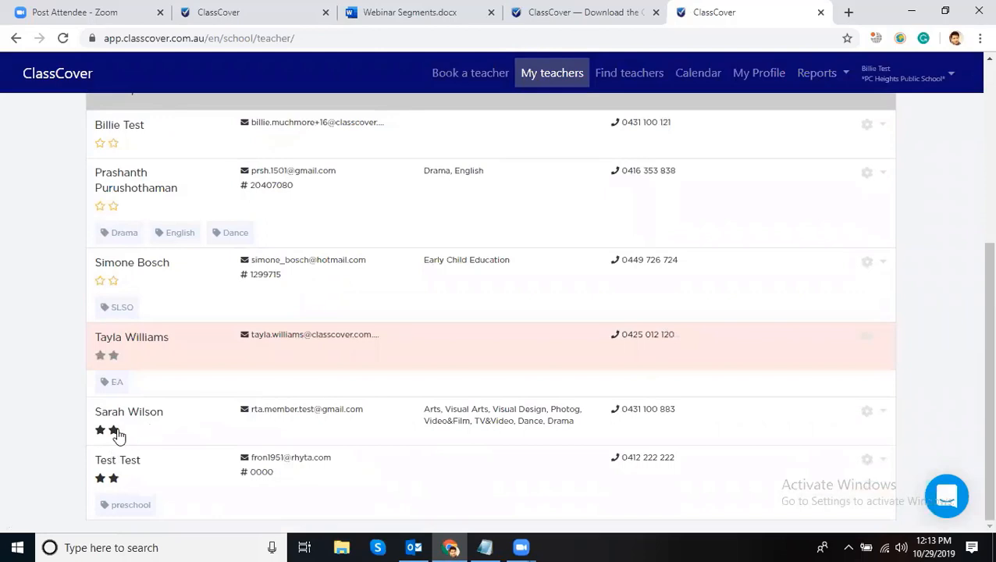
scroll(125, 311, up, 4)
scroll(140, 317, down, 4)
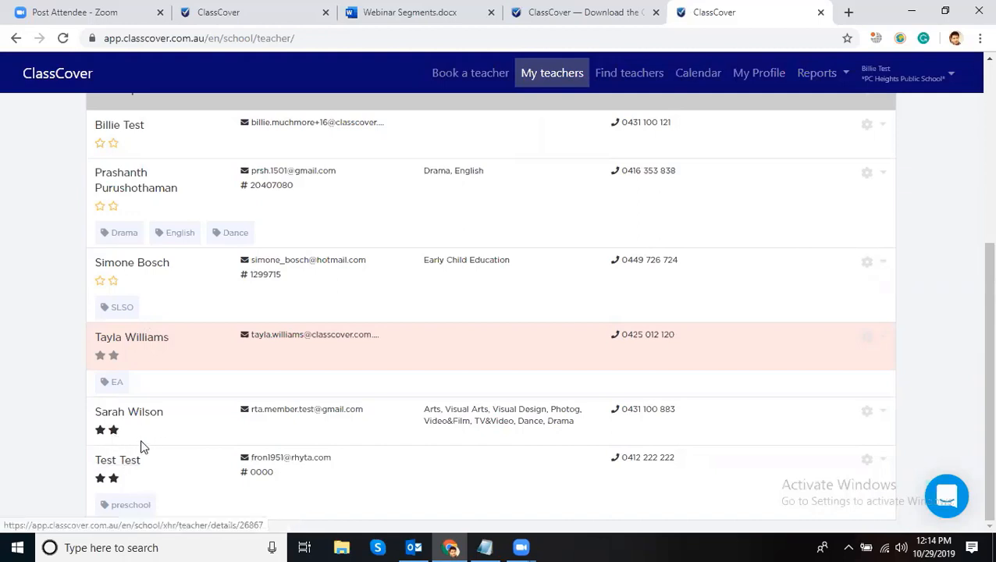
click(114, 432)
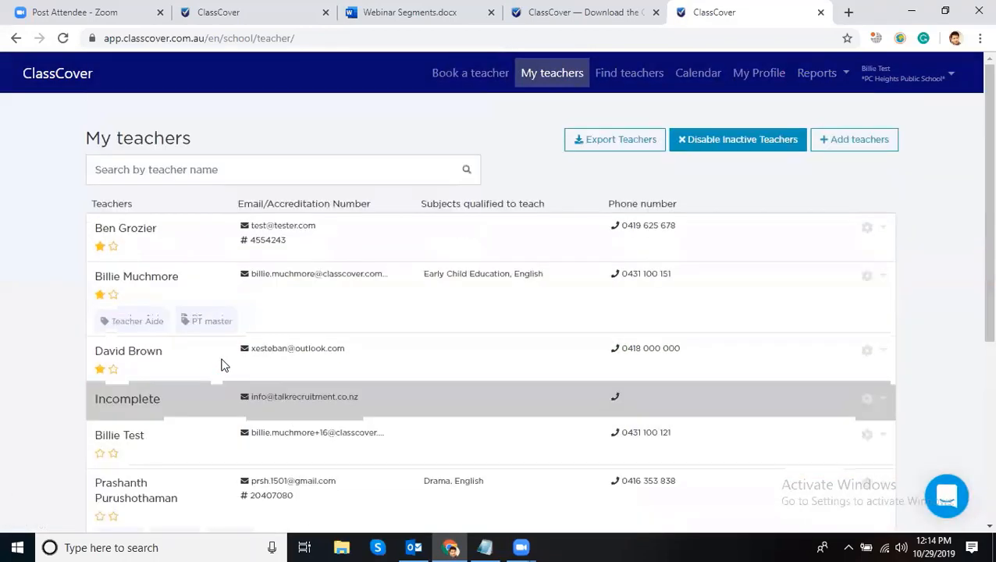
scroll(227, 371, down, 4)
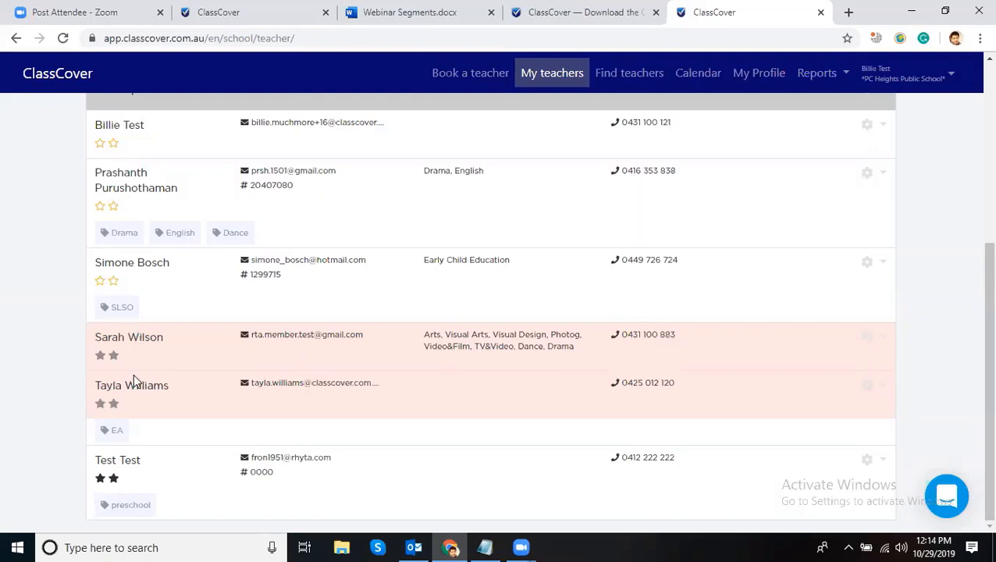
- Give the arts teacher a two-star rating so she moves to the top
click(111, 357)
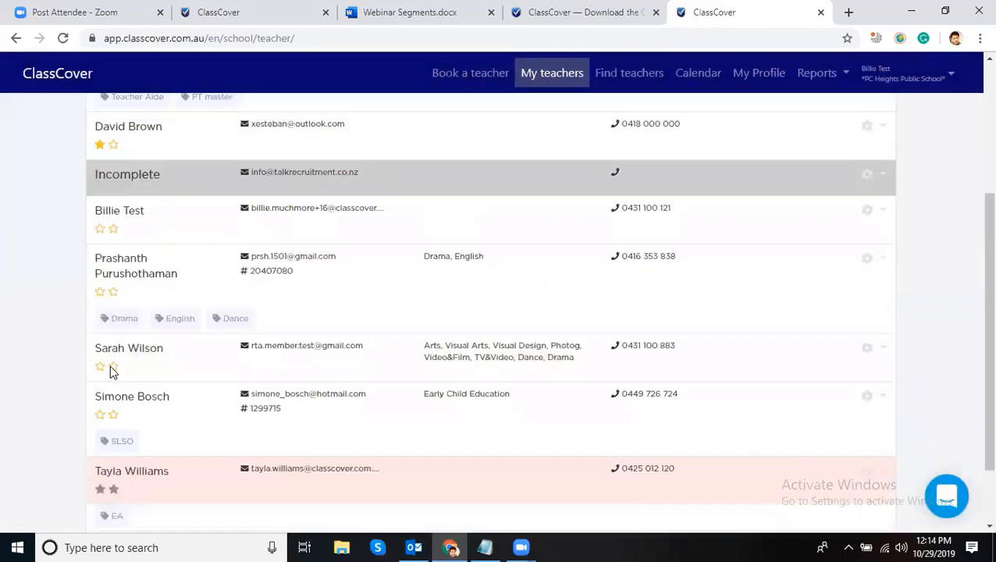
scroll(54, 359, down, 5)
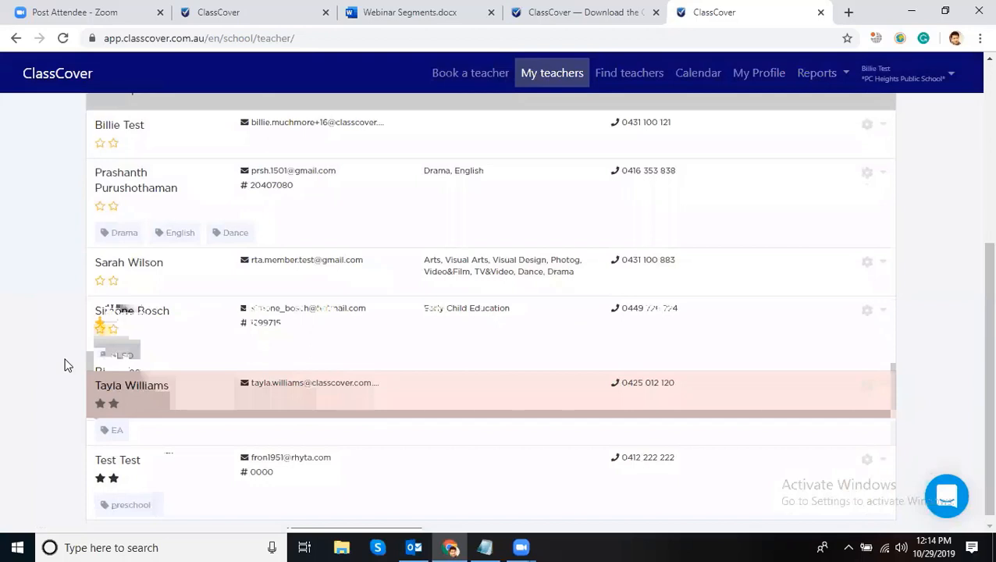
click(114, 282)
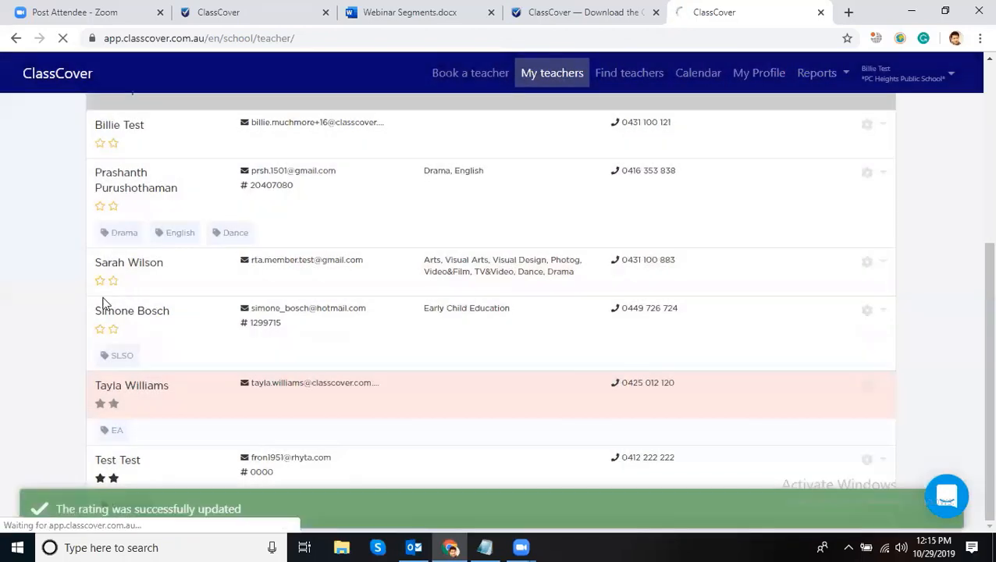
scroll(109, 313, up, 4)
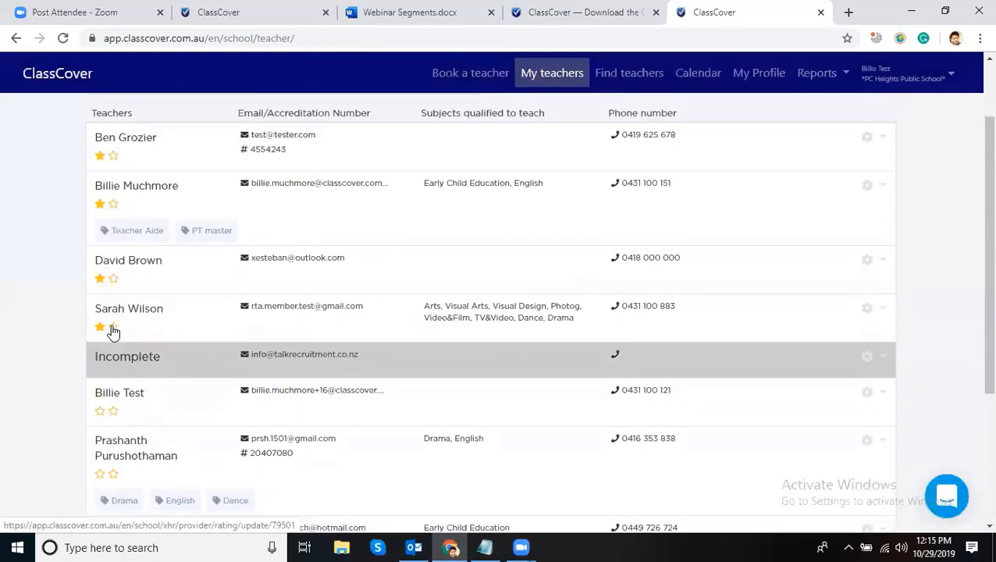
click(101, 328)
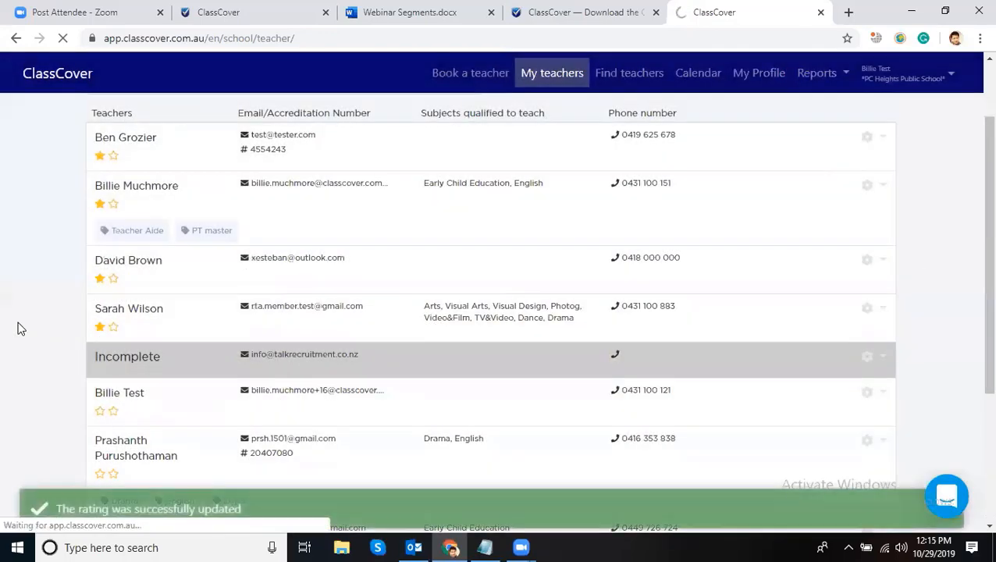
scroll(651, 73, up, 2)
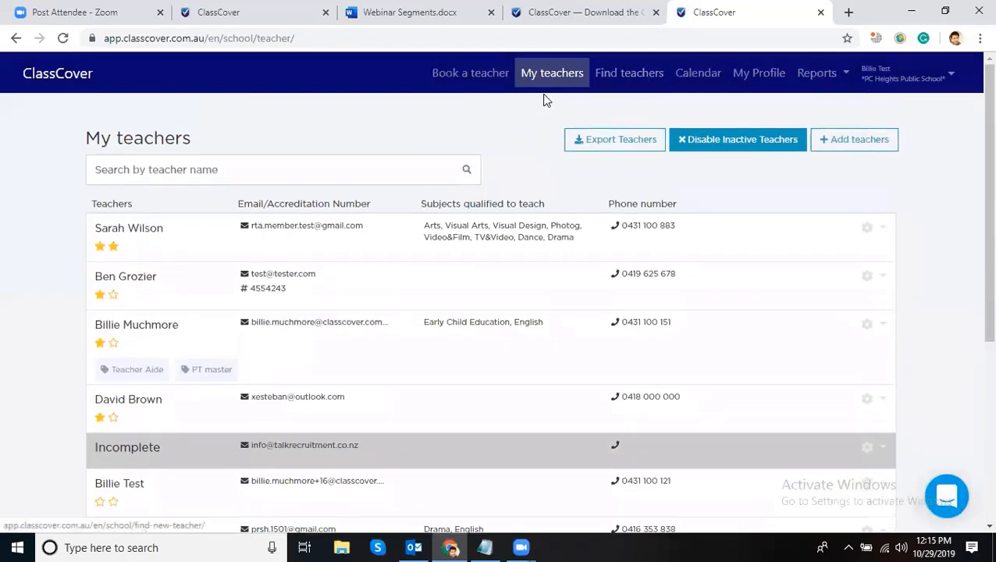
click(545, 73)
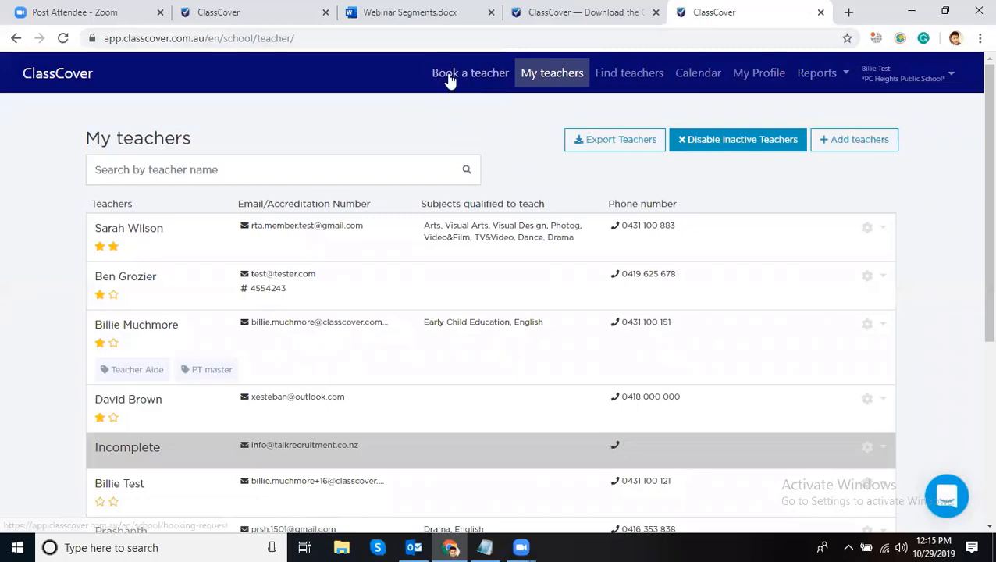
click(450, 78)
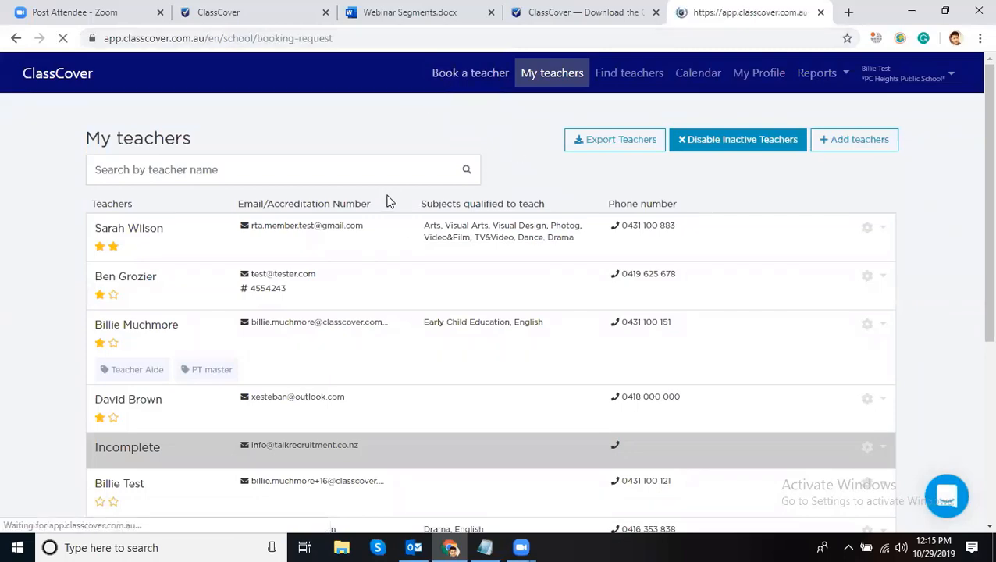
scroll(316, 294, down, 4)
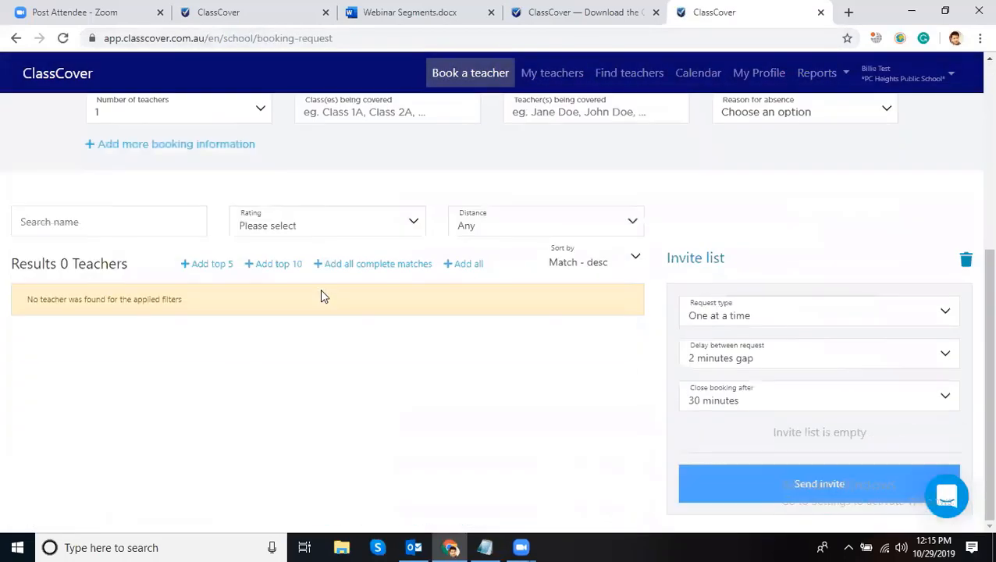
scroll(469, 195, up, 4)
click(552, 142)
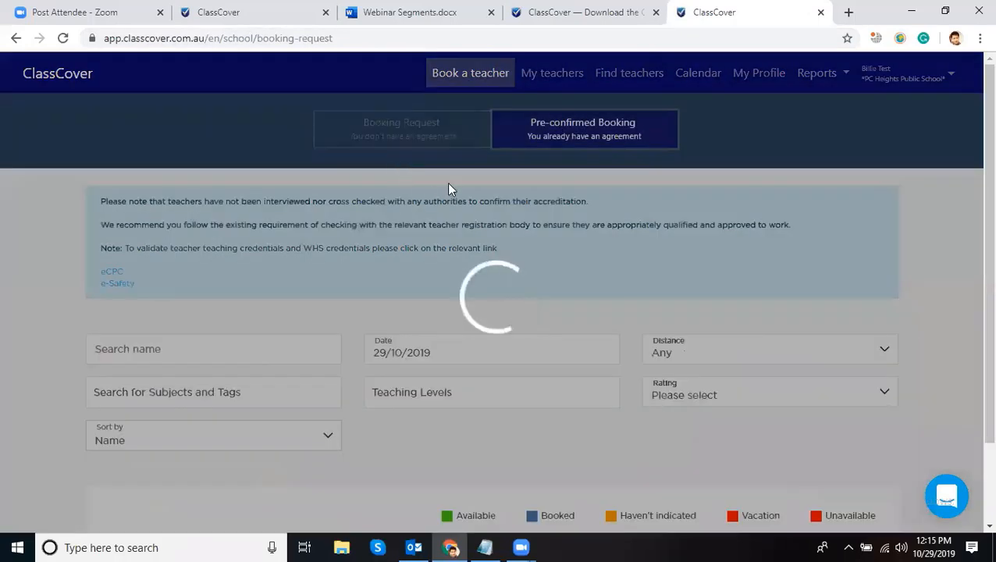
scroll(450, 263, down, 3)
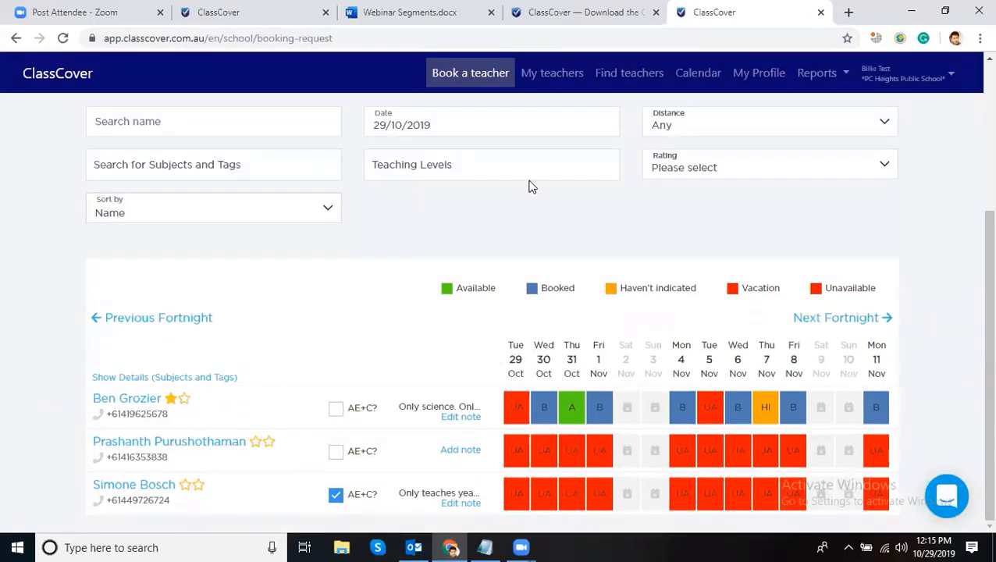
click(411, 117)
click(458, 310)
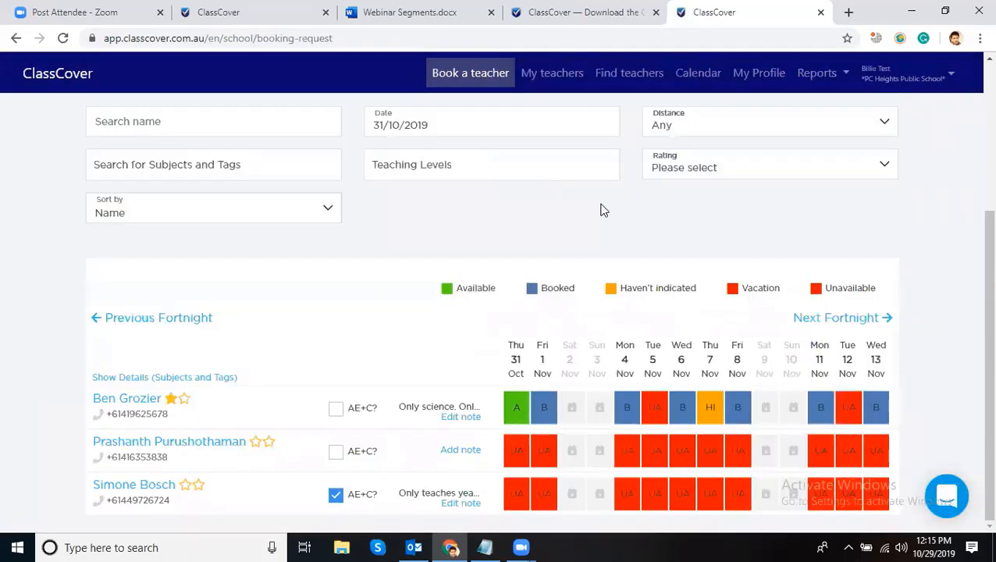
click(561, 75)
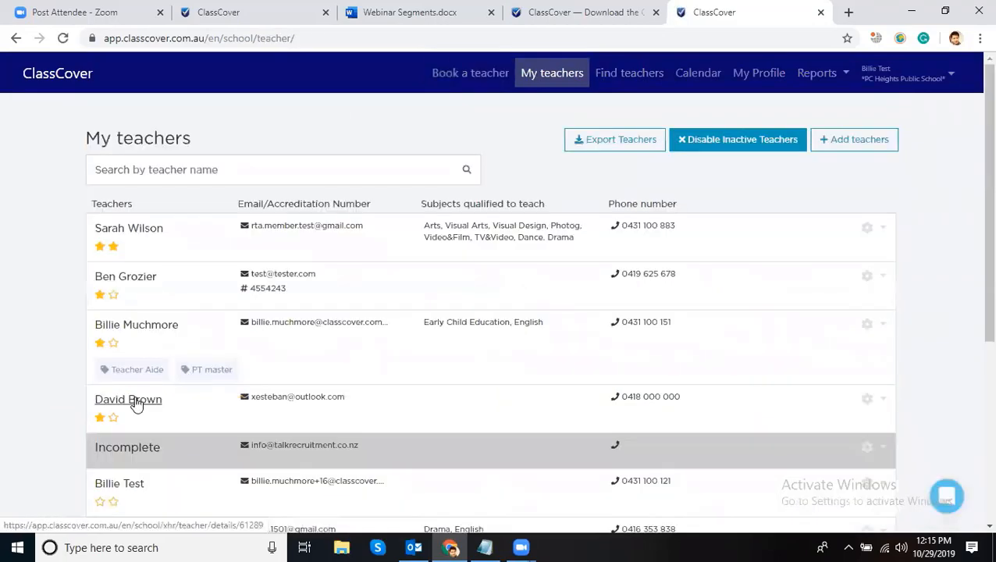
- View the arts teacher's profile details, then close them
click(142, 231)
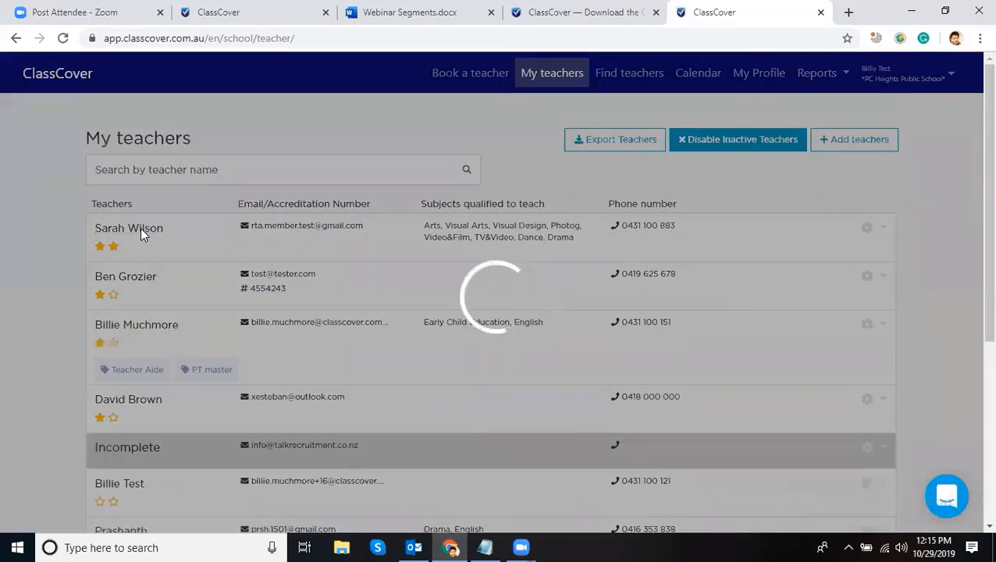
scroll(467, 282, down, 2)
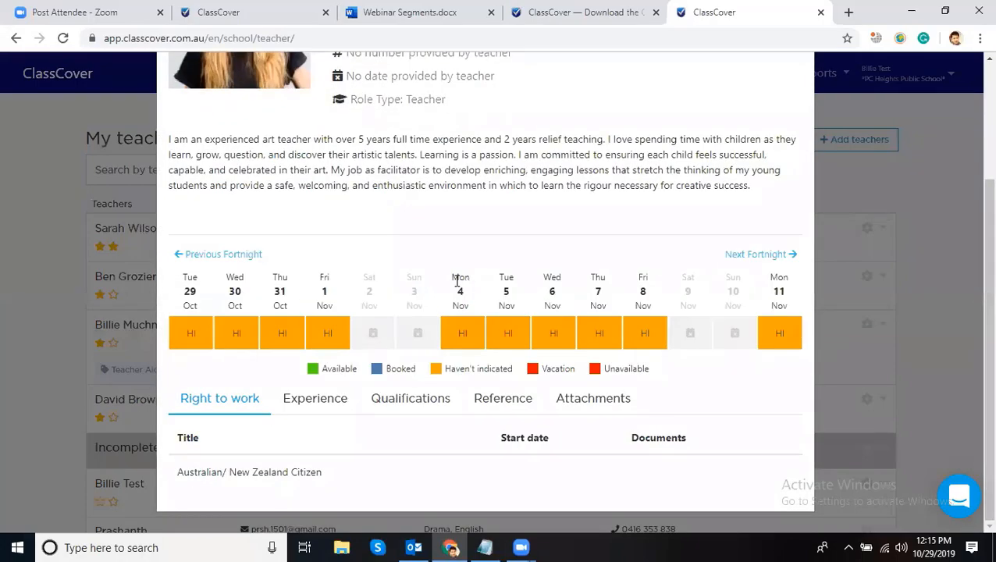
scroll(478, 327, up, 3)
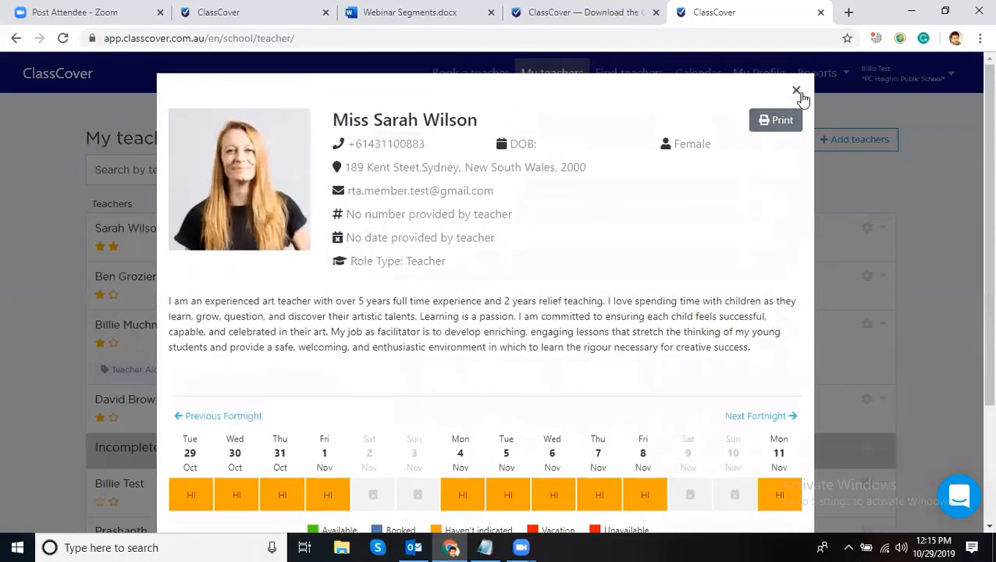
click(797, 92)
- Tick 'Include Teachers who Haven't Indicated' in My settings, save, and go to Book a teacher
click(898, 74)
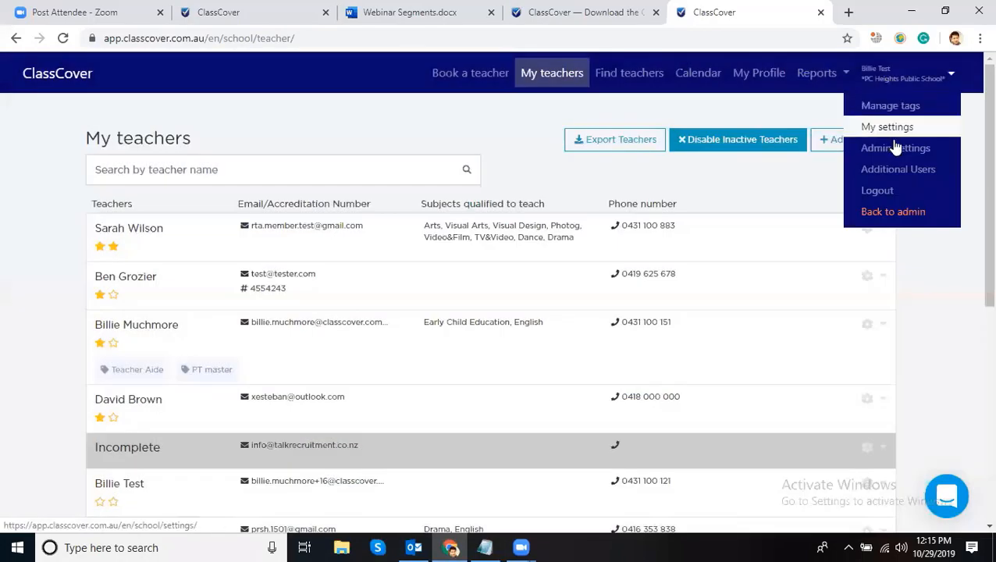
click(887, 126)
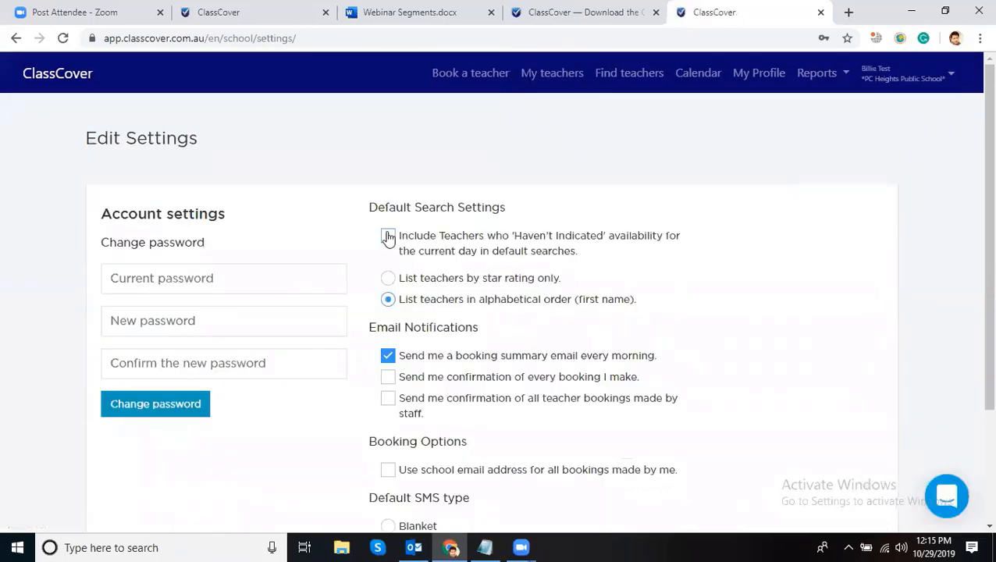
click(388, 235)
scroll(286, 349, down, 3)
click(408, 503)
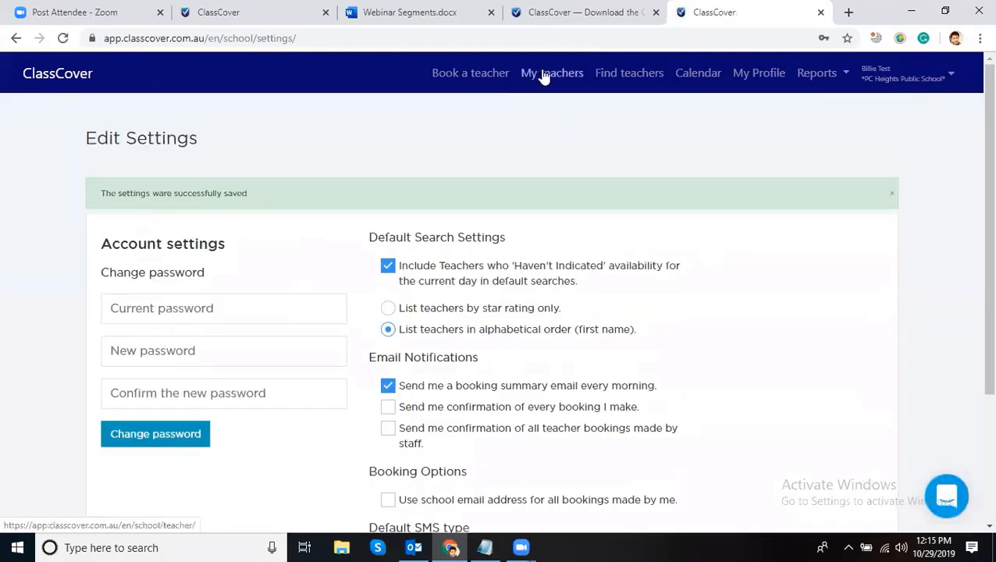
click(478, 82)
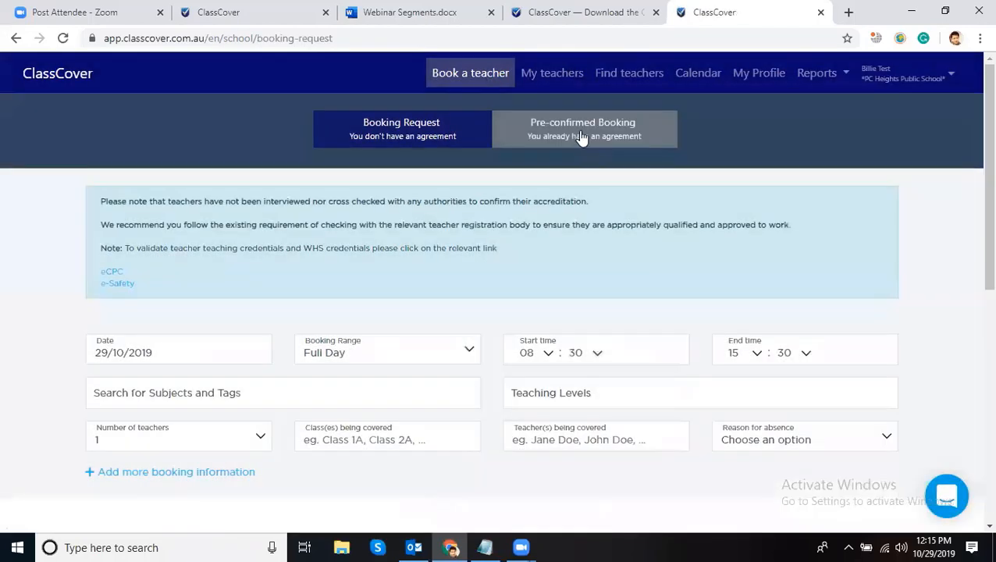
- Show the pre-confirmed booking grid and highlight the top-rated and last listed teachers
click(598, 130)
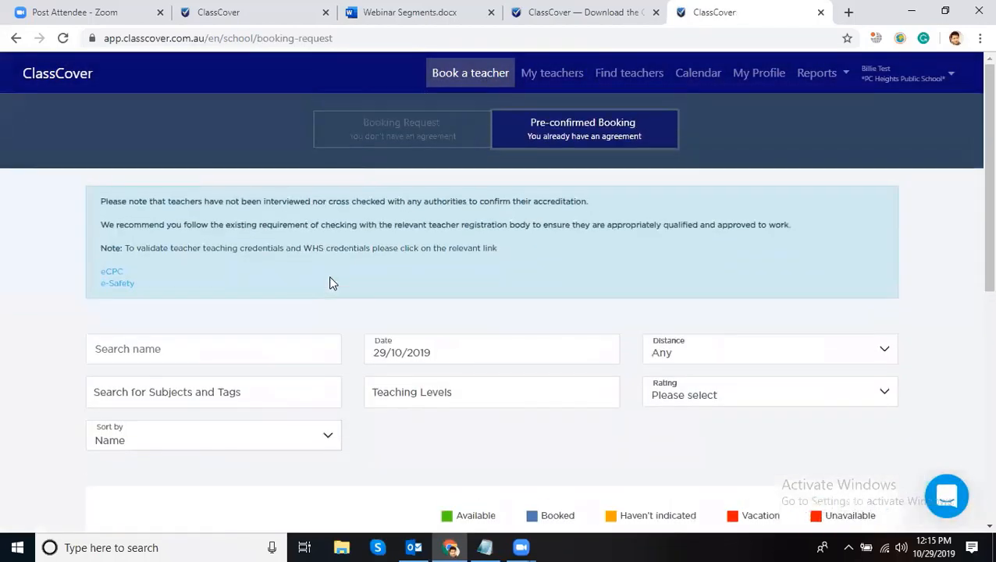
scroll(328, 276, down, 5)
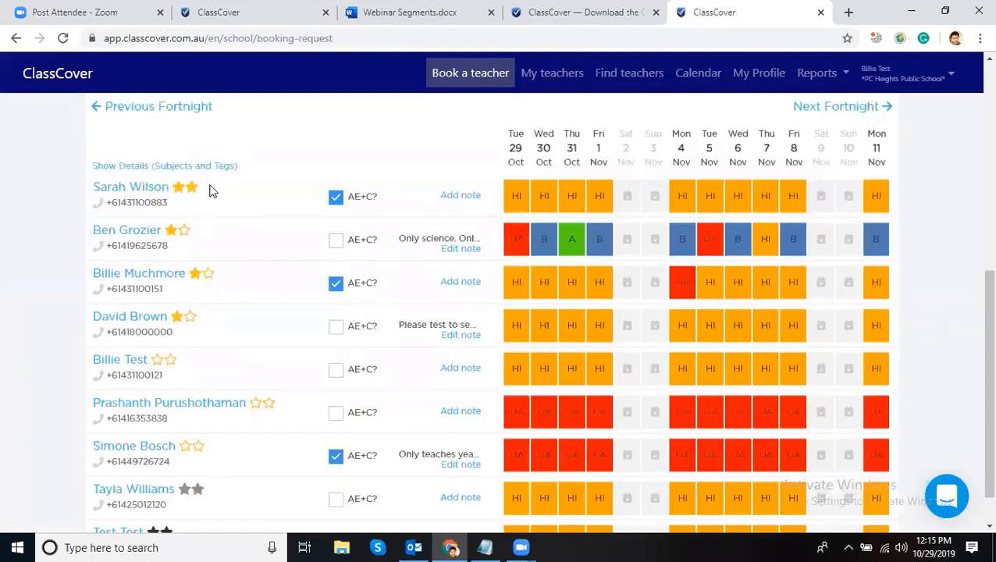
drag(187, 197, 91, 191)
scroll(262, 234, down, 1)
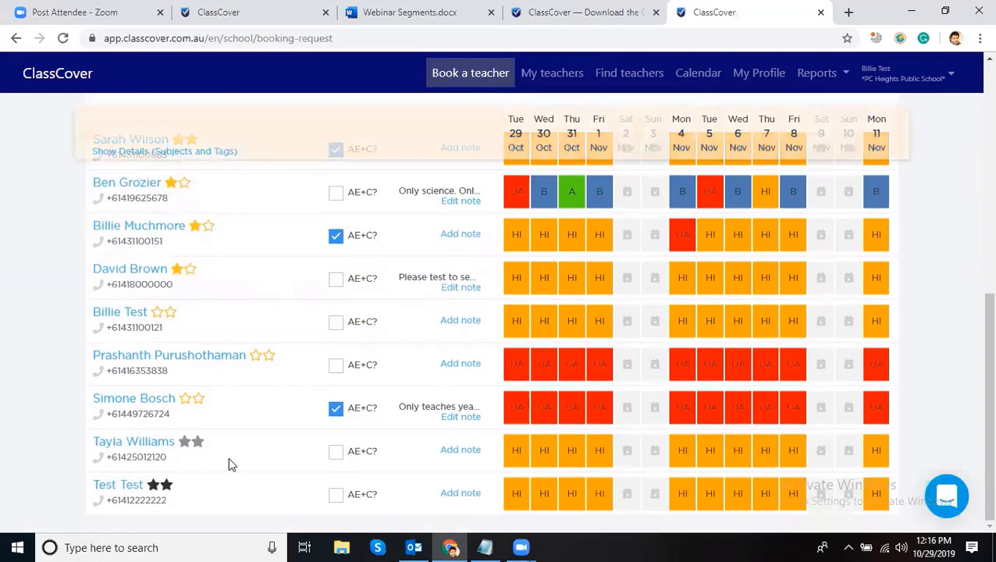
drag(223, 451, 143, 442)
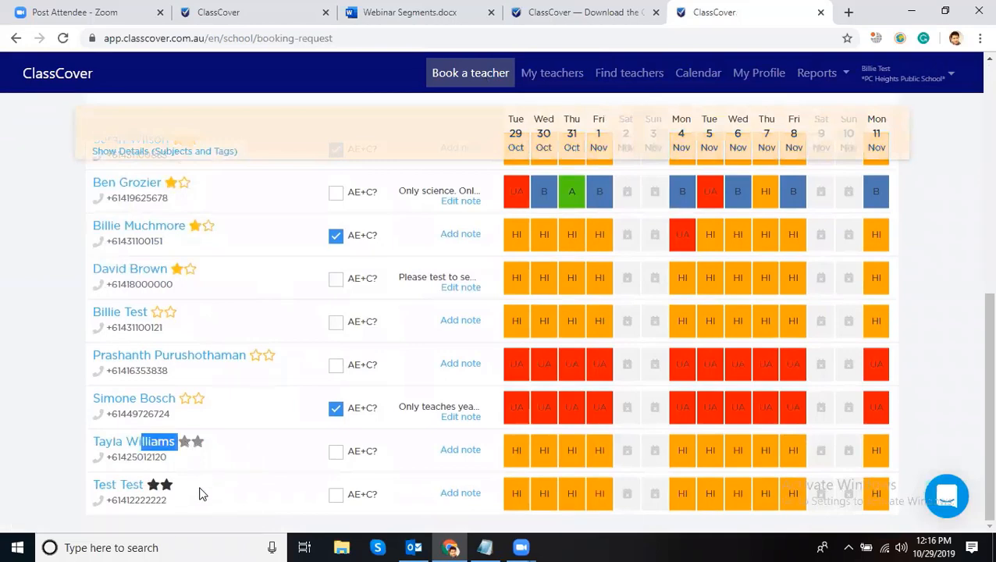
drag(200, 492, 89, 485)
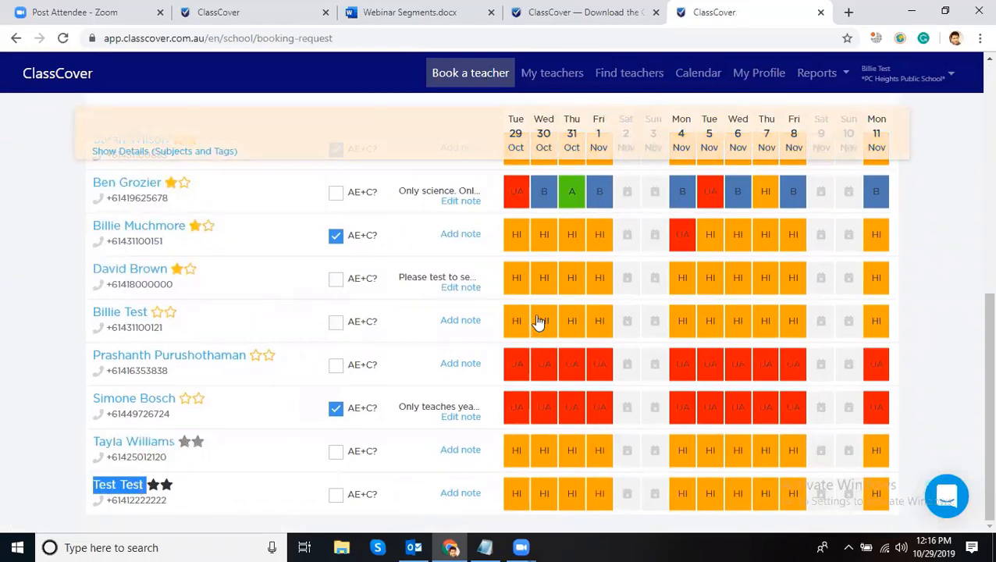